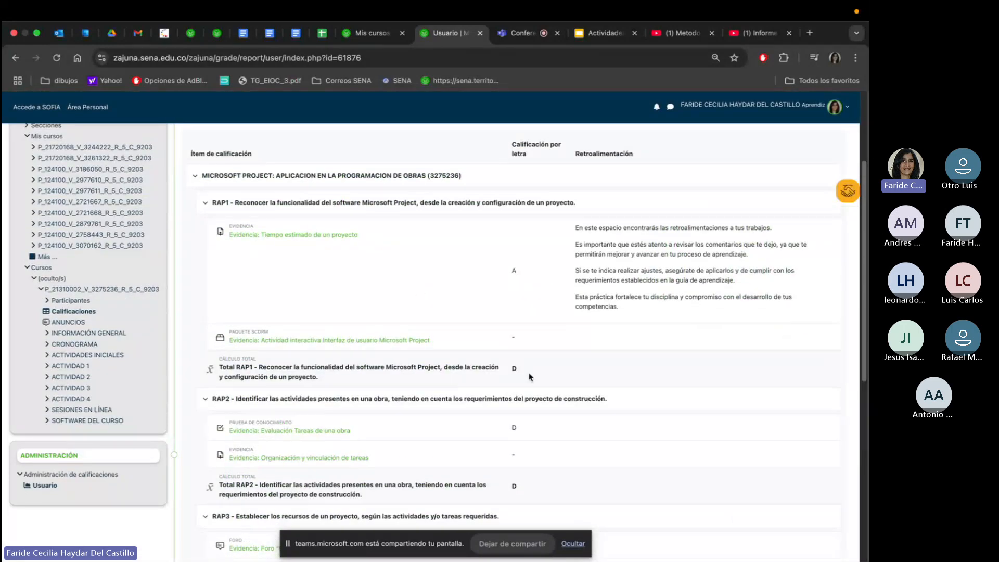
Review the grades for each learning outcome in the course grade report and highlight the feedback on the "Tiempo estimado de un proyecto" evidence.
left_click(573, 544)
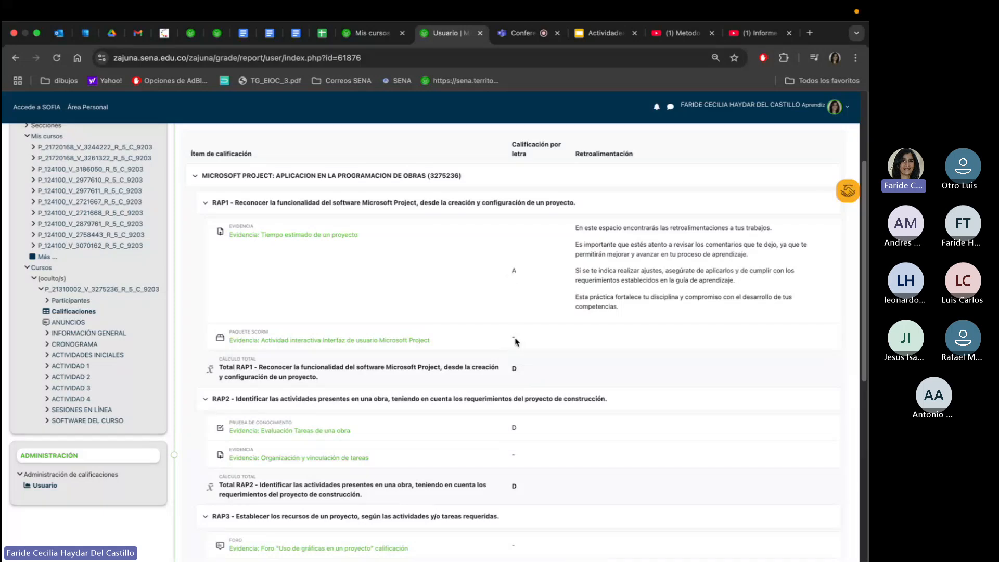
scroll(530, 422, "down", 2)
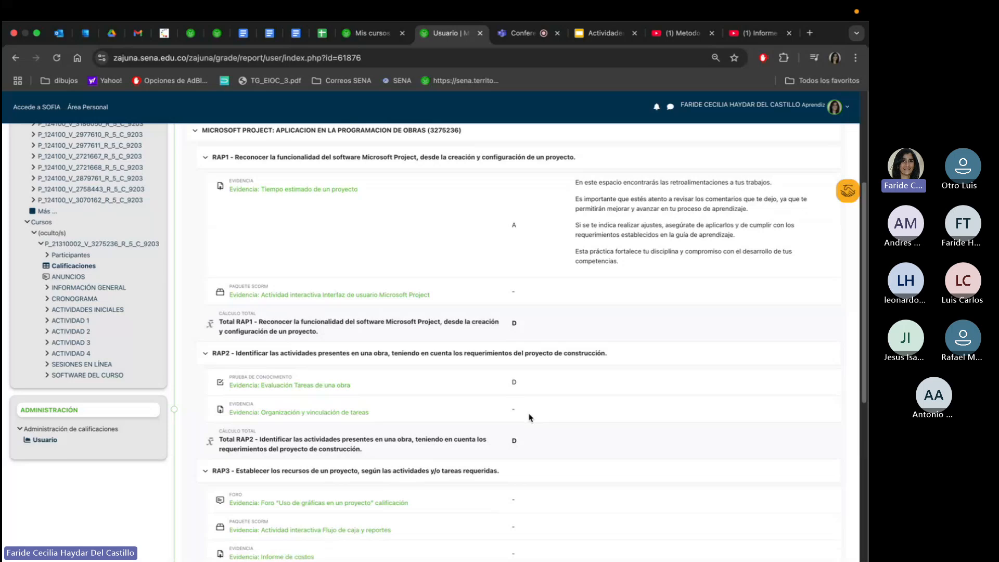
double_click(517, 386)
left_click_drag(575, 181, 637, 266)
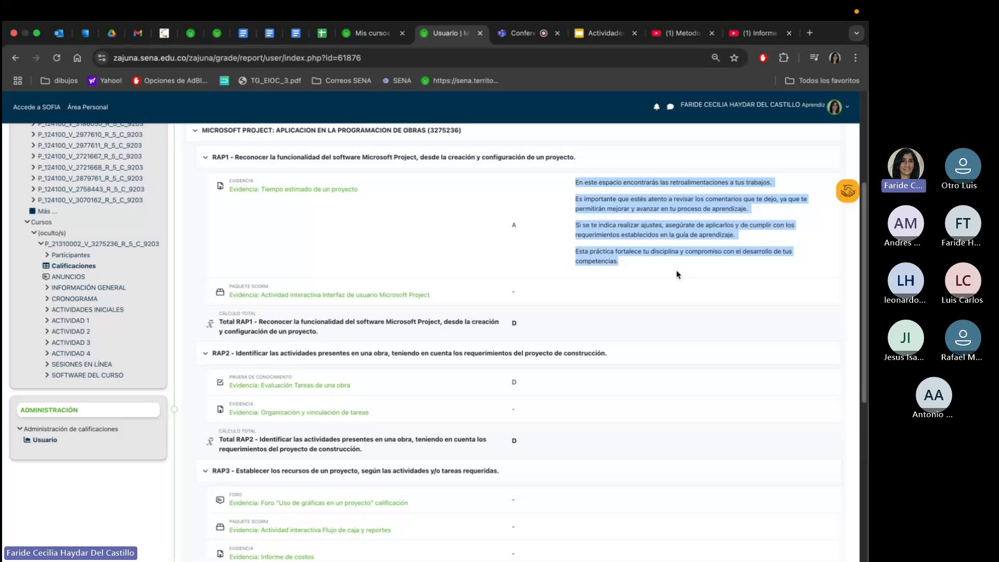
scroll(671, 269, "down", 2)
scroll(491, 412, "down", 2)
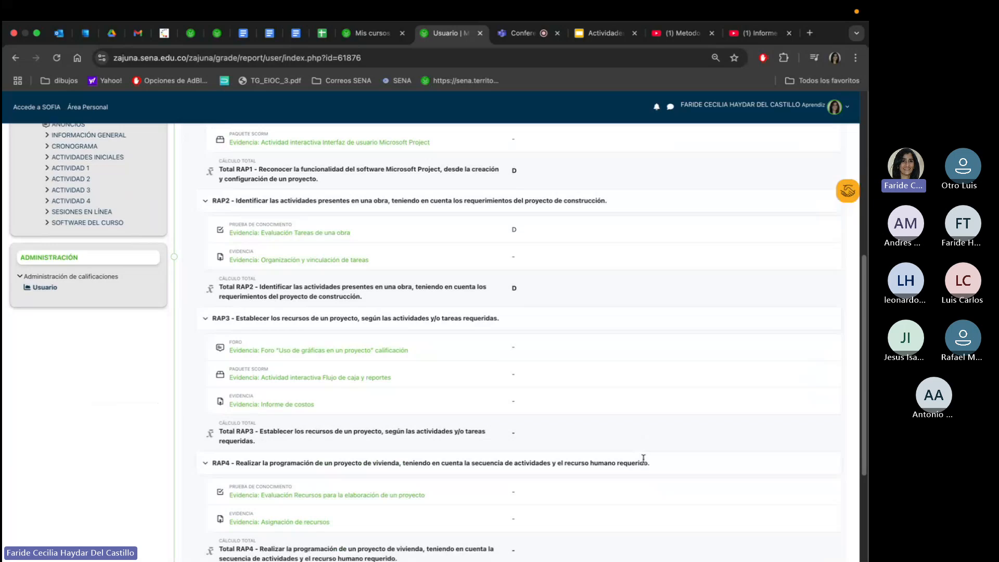
scroll(643, 458, "up", 3)
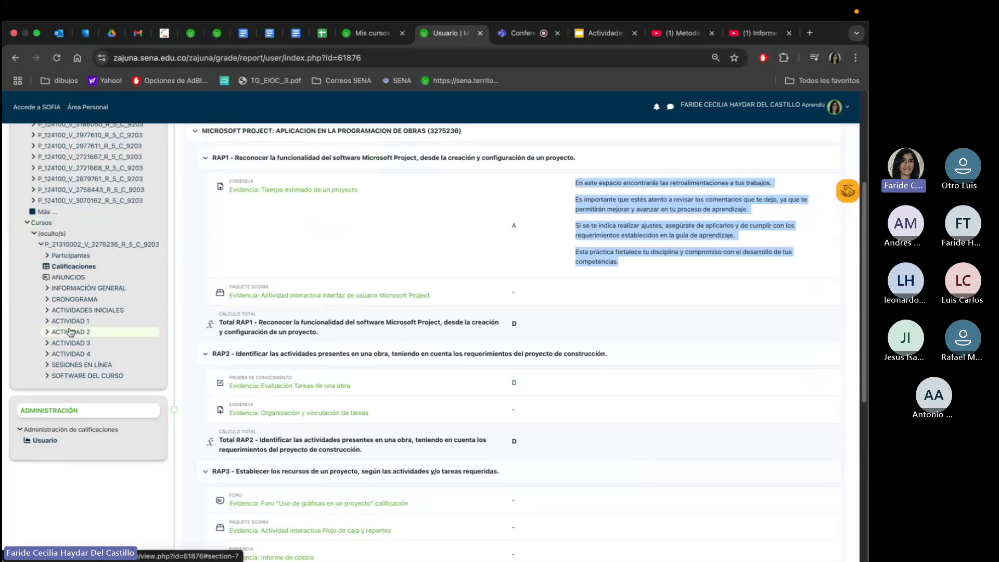
scroll(331, 241, "up", 4)
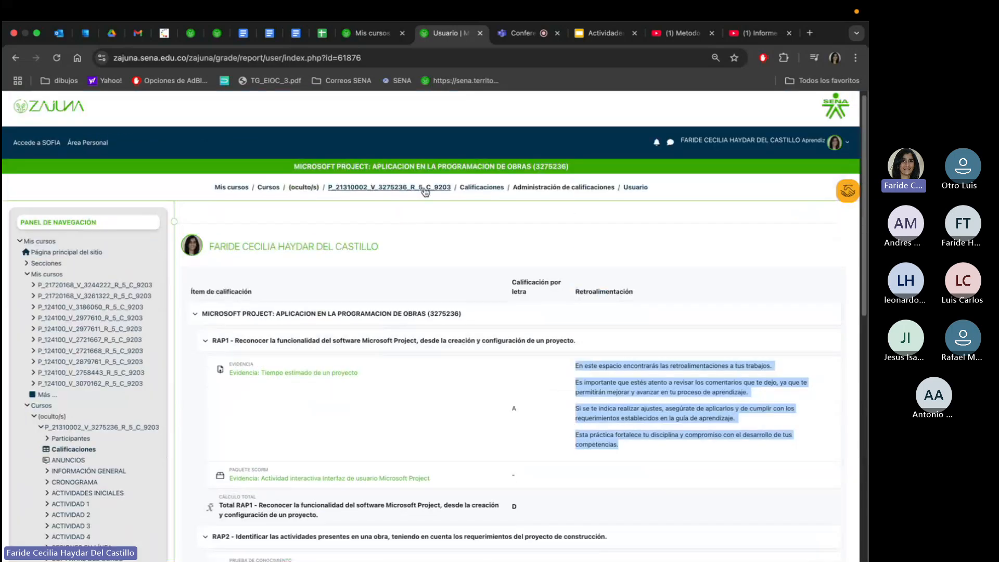
Return to the course main page and collapse the sections from Información general through Actividad 2.
left_click(407, 194)
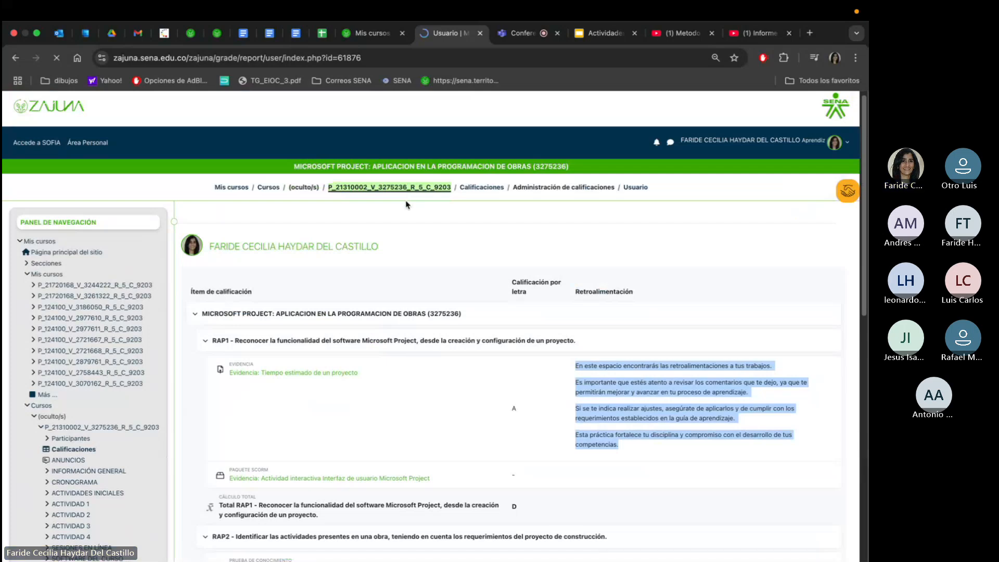
scroll(183, 373, "down", 1)
left_click(189, 367)
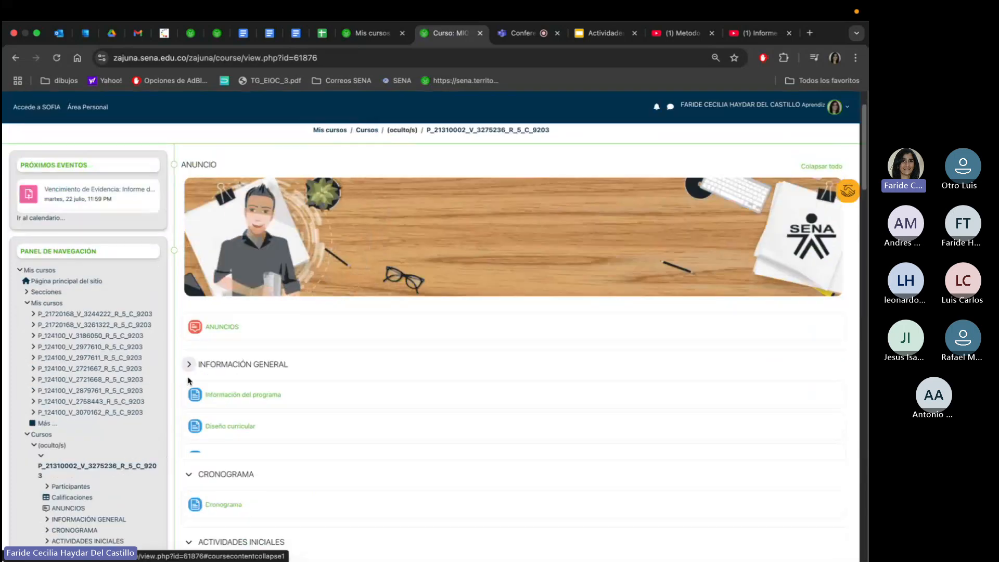
left_click(189, 393)
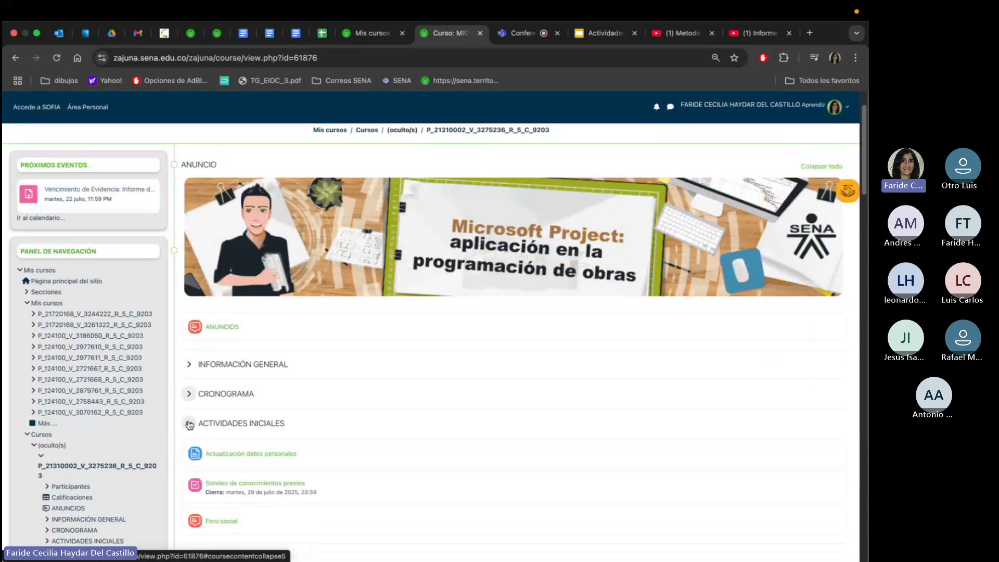
left_click(189, 423)
scroll(205, 289, "down", 4)
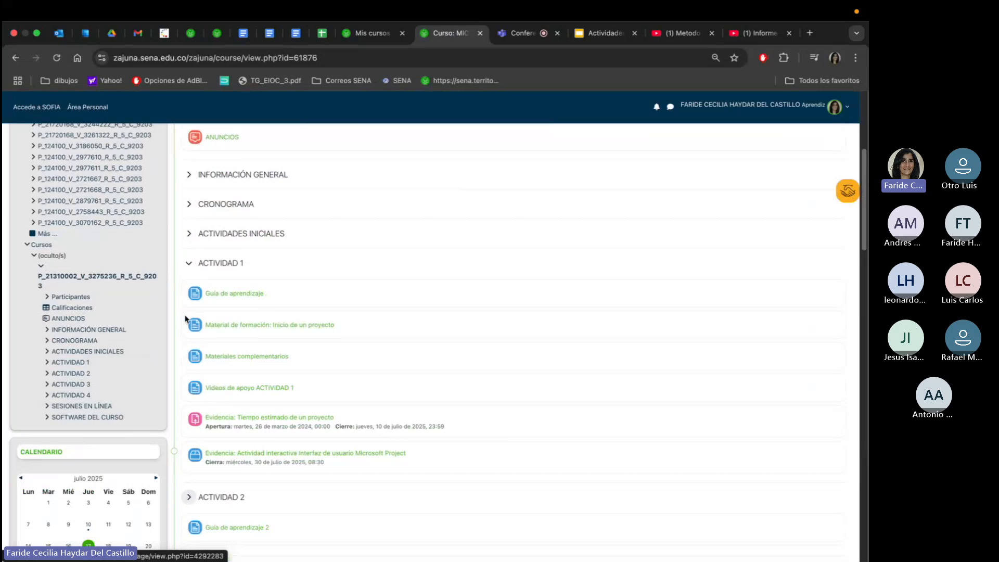
left_click(189, 263)
Open Actividad 3's learning guide, training material, complementary materials and support videos, each in a new browser tab.
scroll(372, 342, "down", 3)
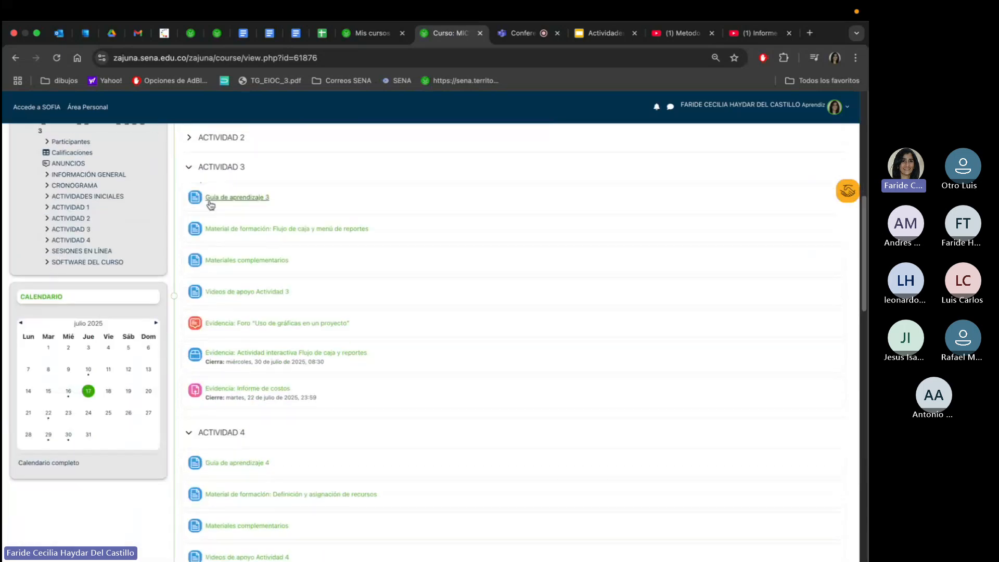
right_click(224, 197)
left_click(262, 206)
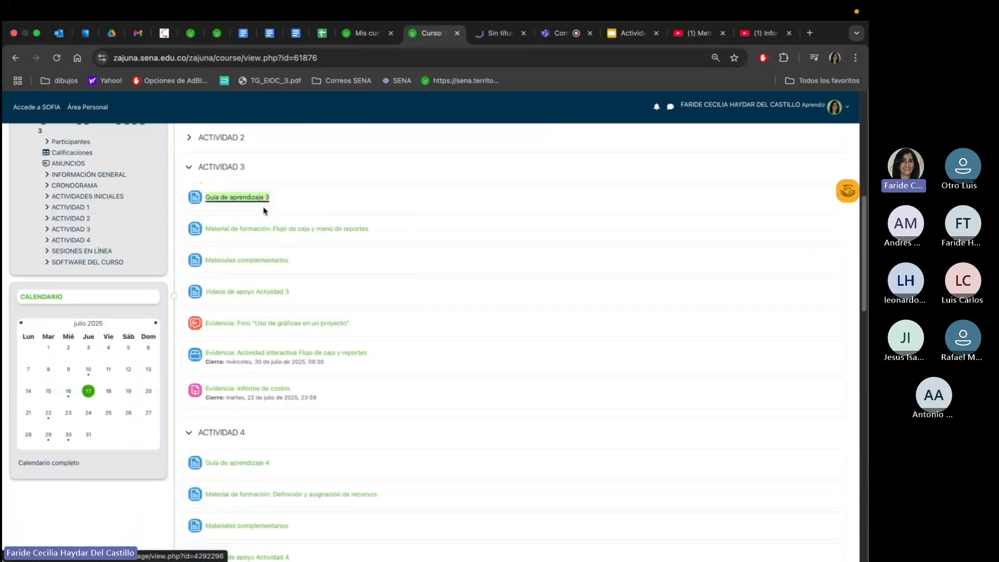
right_click(261, 229)
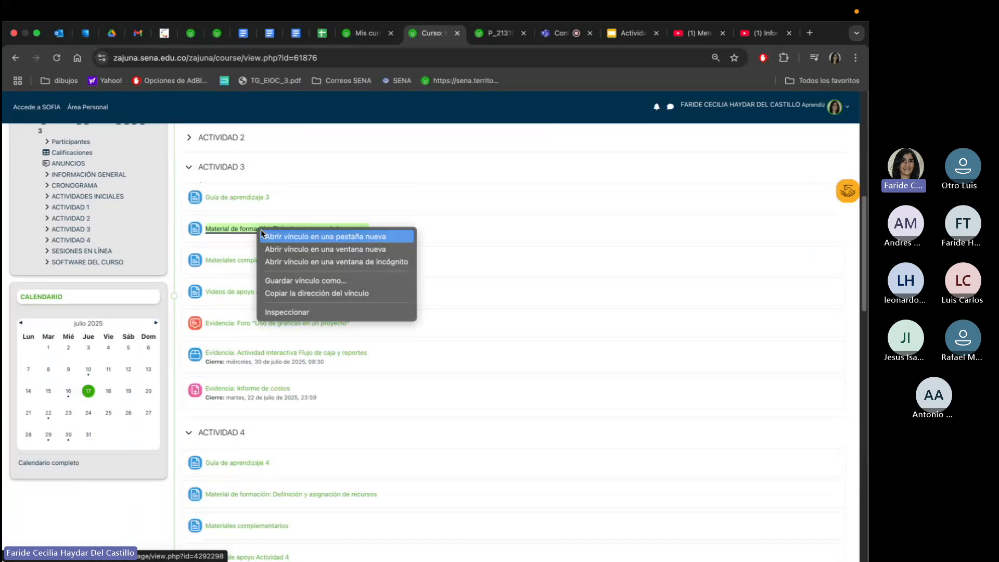
left_click(300, 238)
right_click(268, 263)
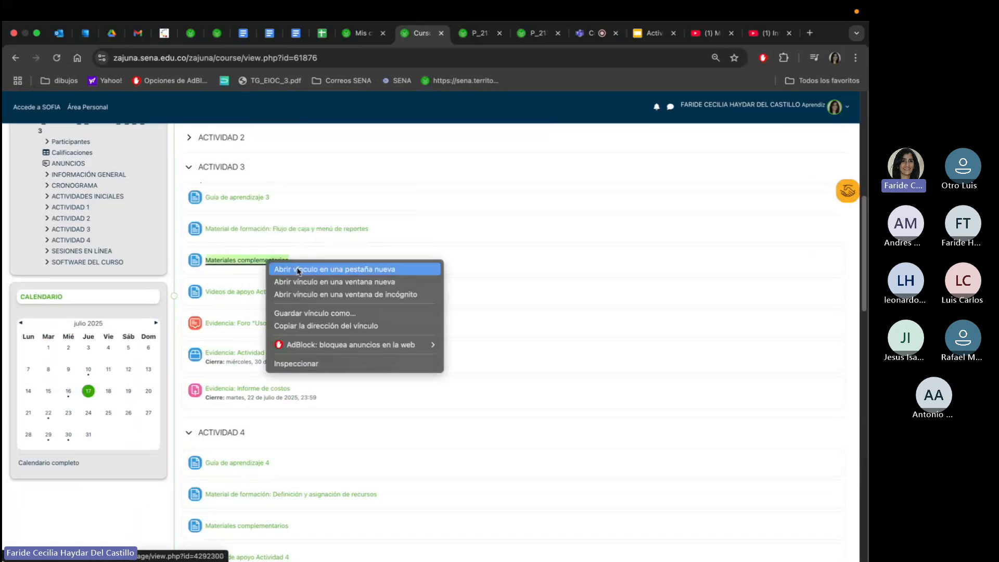
left_click(298, 269)
right_click(264, 292)
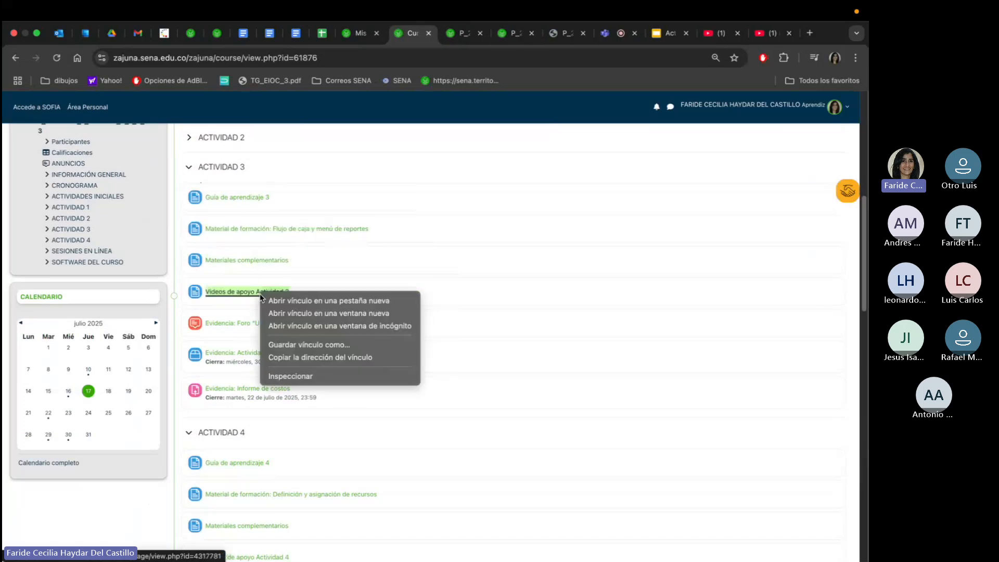
left_click(291, 300)
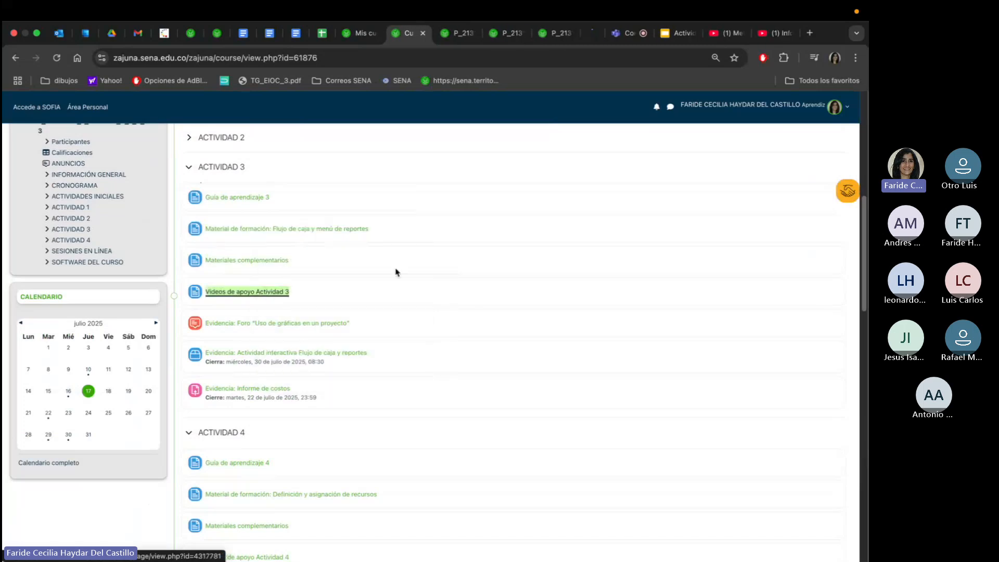
Open the Guía de aprendizaje 3 PDF from its course page and close that page's tab.
left_click(452, 31)
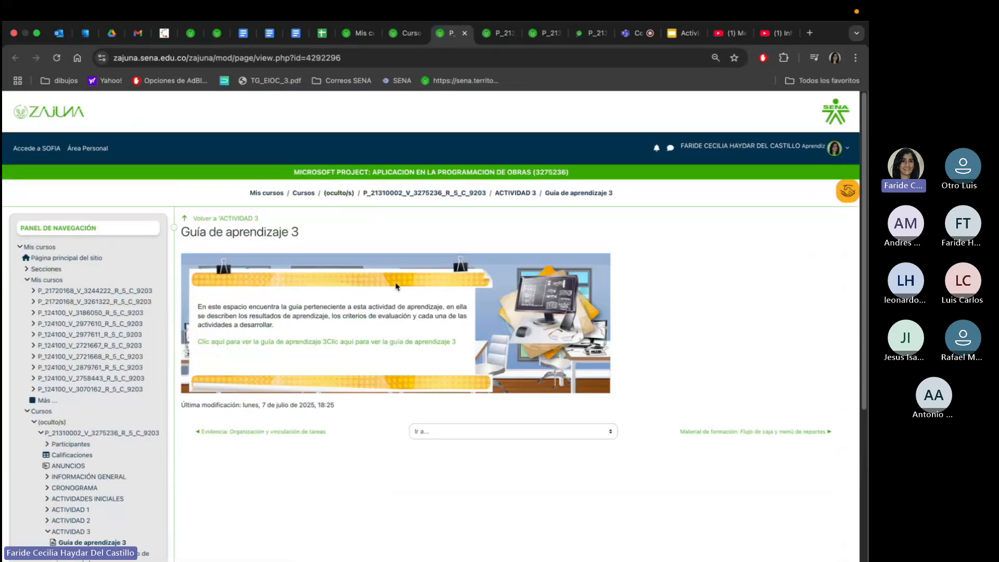
left_click(313, 346)
left_click(454, 39)
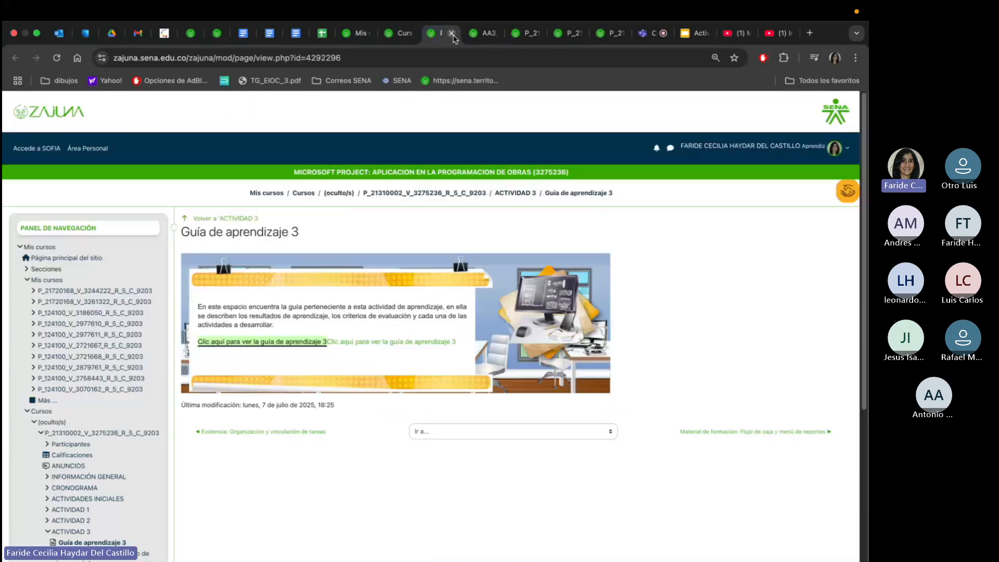
left_click(452, 33)
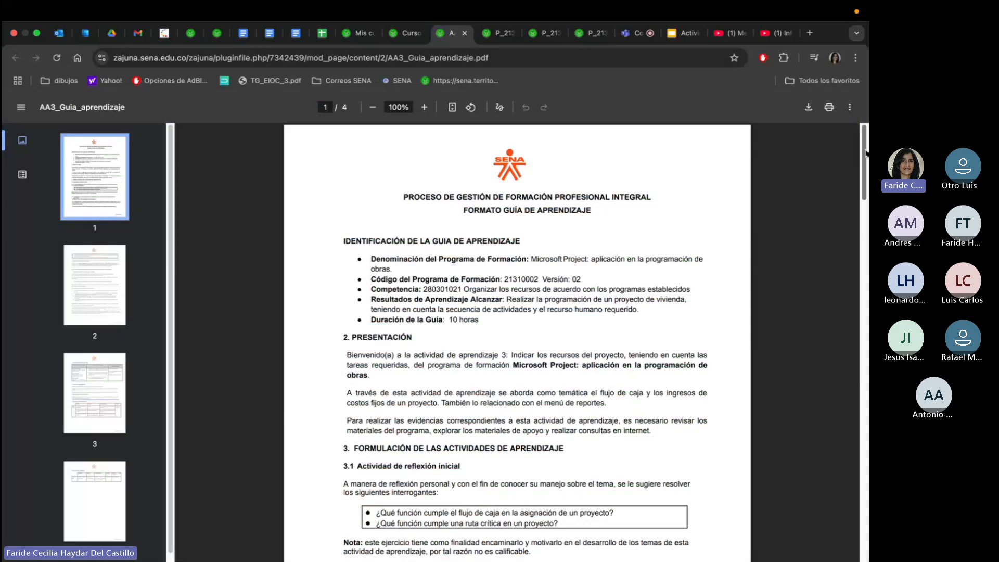
Examine sections 3.1 and 3.2 of the learning guide, highlighting the two initial reflection questions on cash flow and the critical path.
scroll(517, 338, "down", 2)
scroll(437, 331, "down", 2)
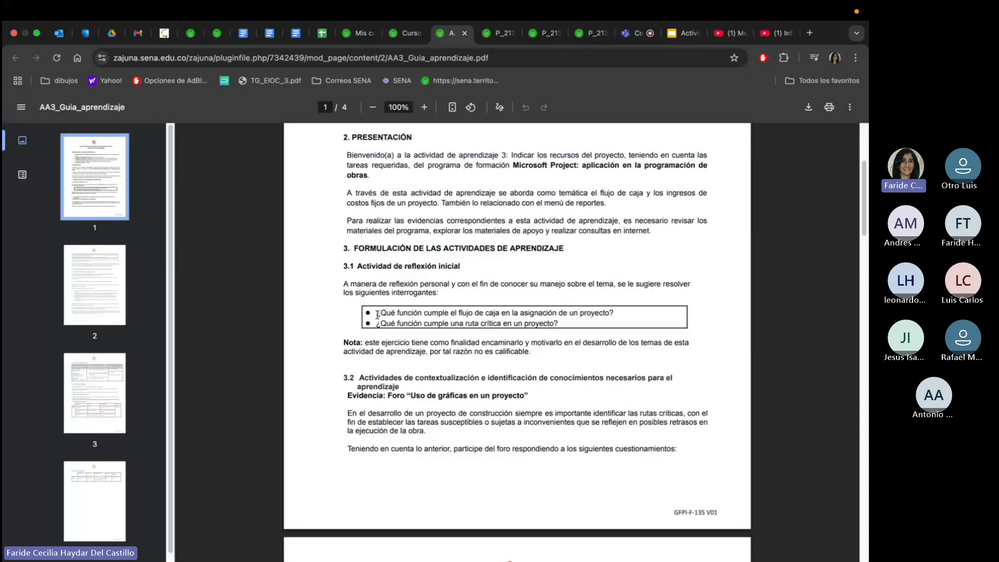
left_click_drag(376, 314, 563, 324)
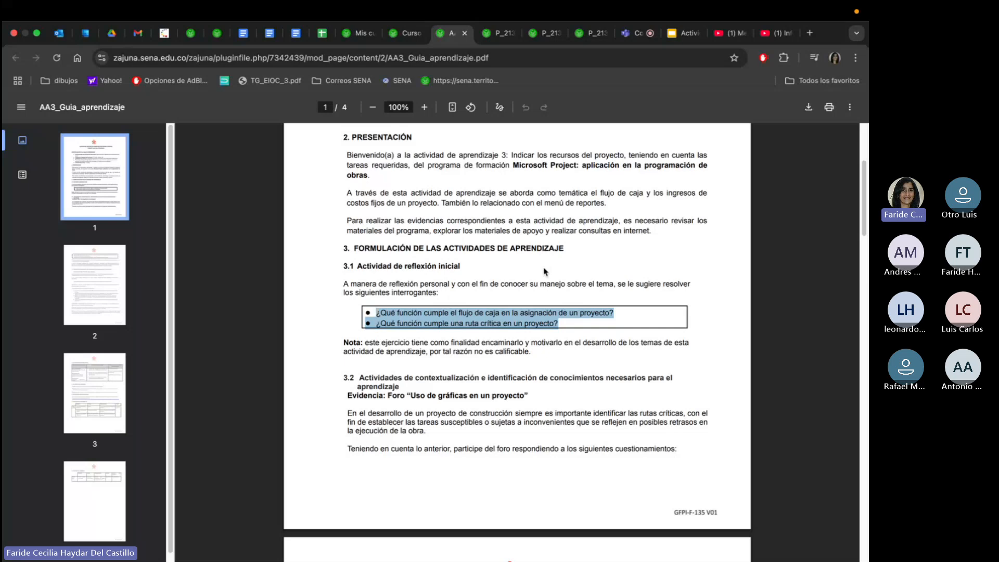
scroll(552, 356, "down", 3)
scroll(867, 239, "down", 1)
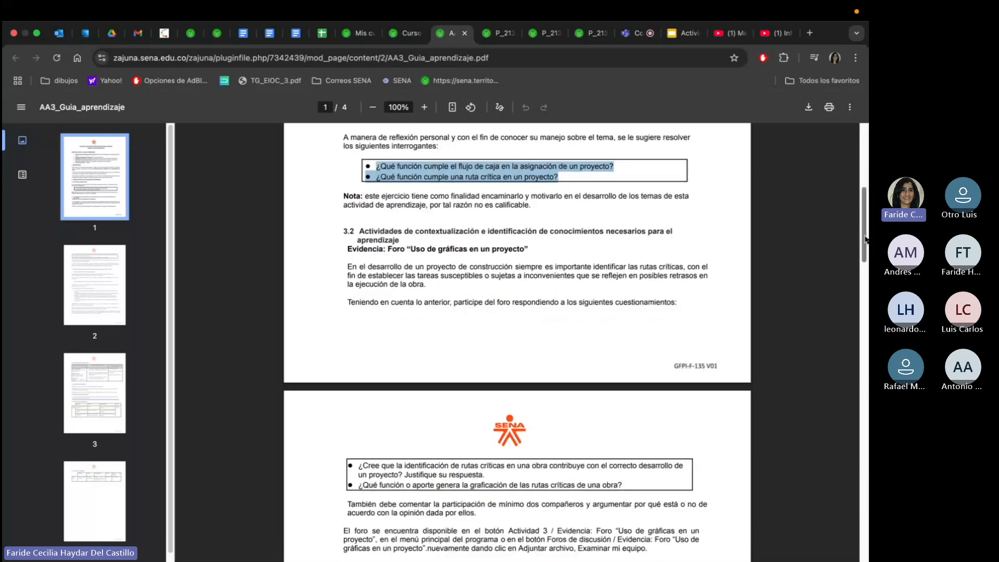
scroll(867, 239, "down", 1)
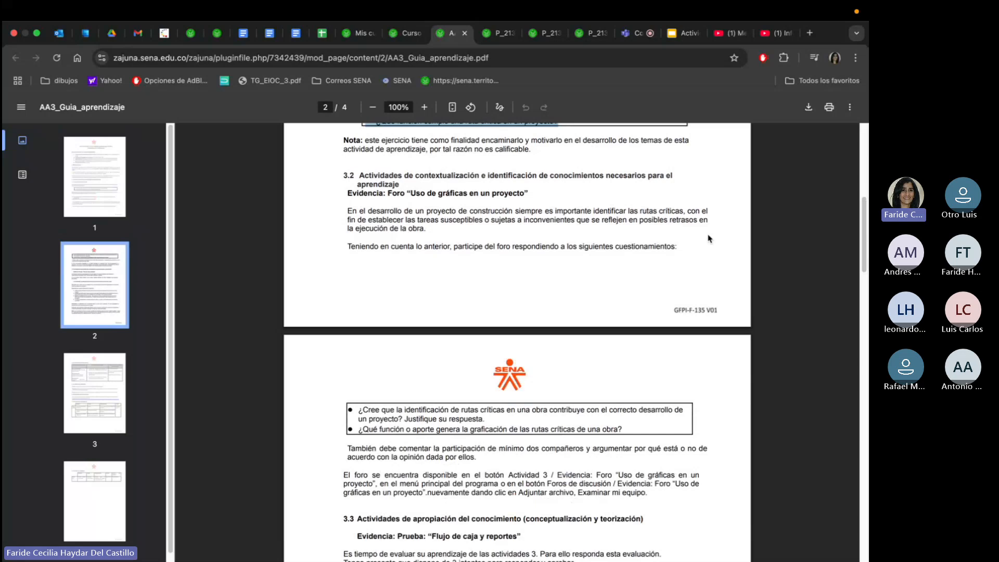
scroll(429, 436, "down", 1)
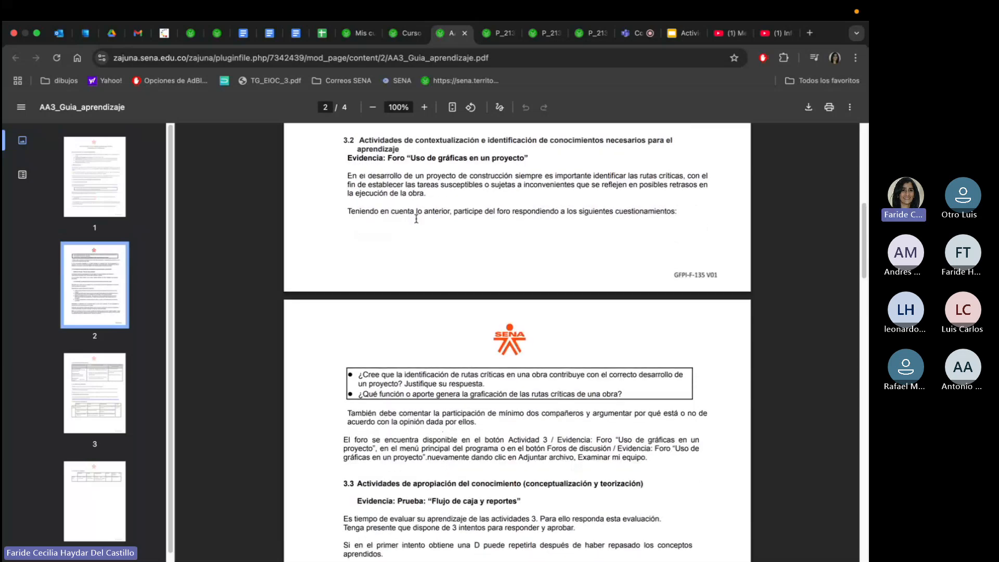
Examine section 3.4, "Informe de costos", highlighting its task instructions and the phrase "Genere un informe de flujo de caja".
scroll(460, 313, "down", 10)
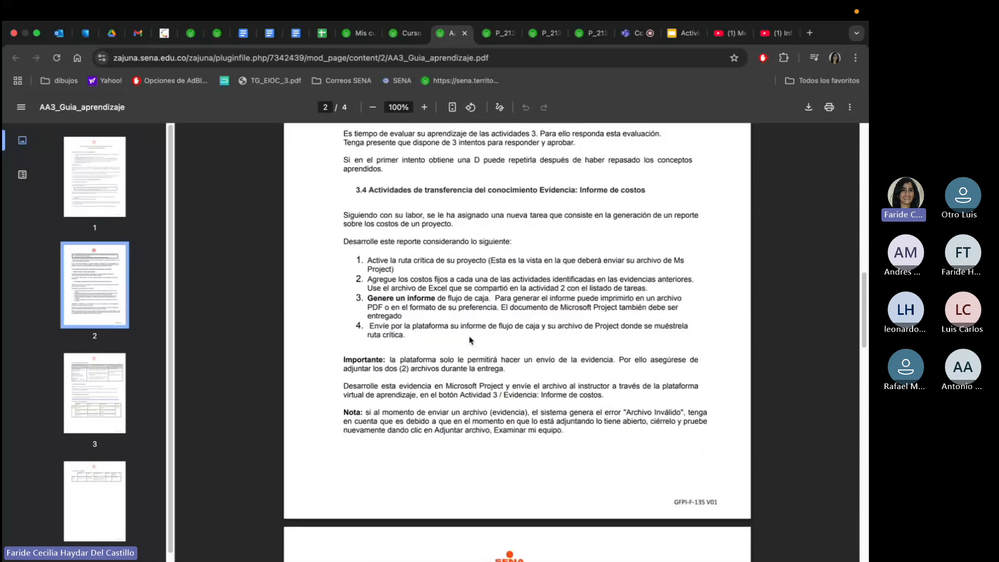
scroll(469, 340, "up", 1)
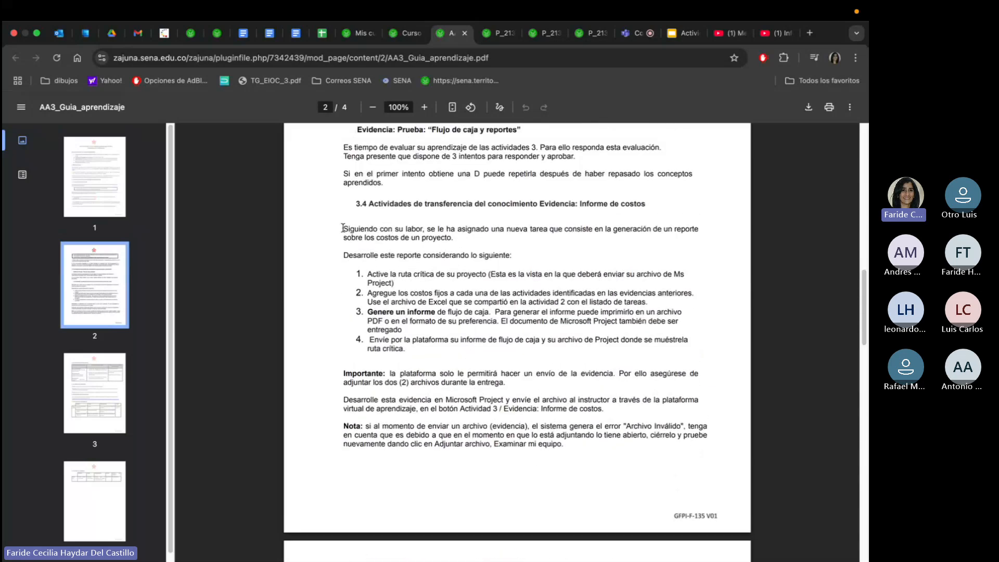
left_click_drag(343, 228, 471, 344)
left_click_drag(414, 357, 410, 356)
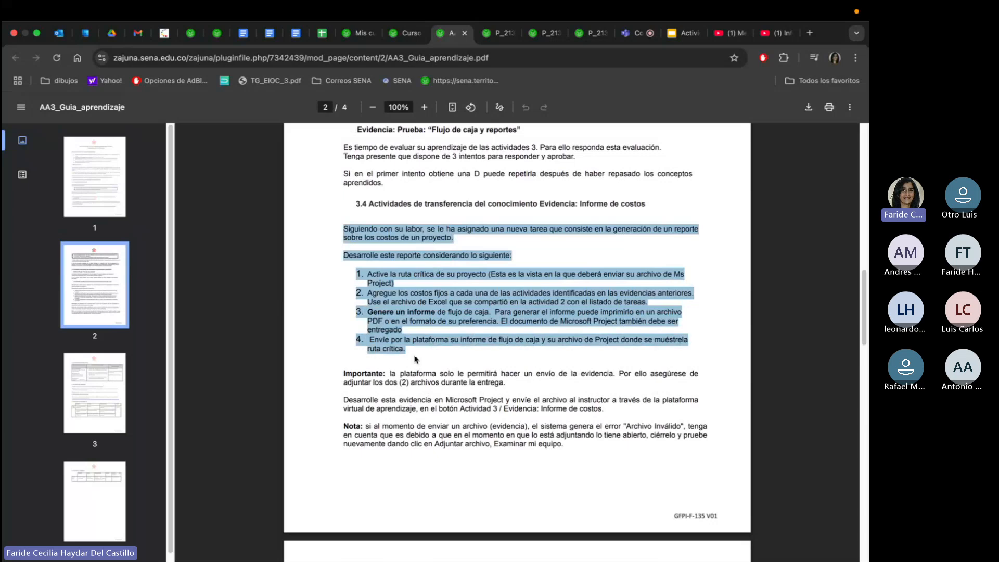
left_click(416, 359)
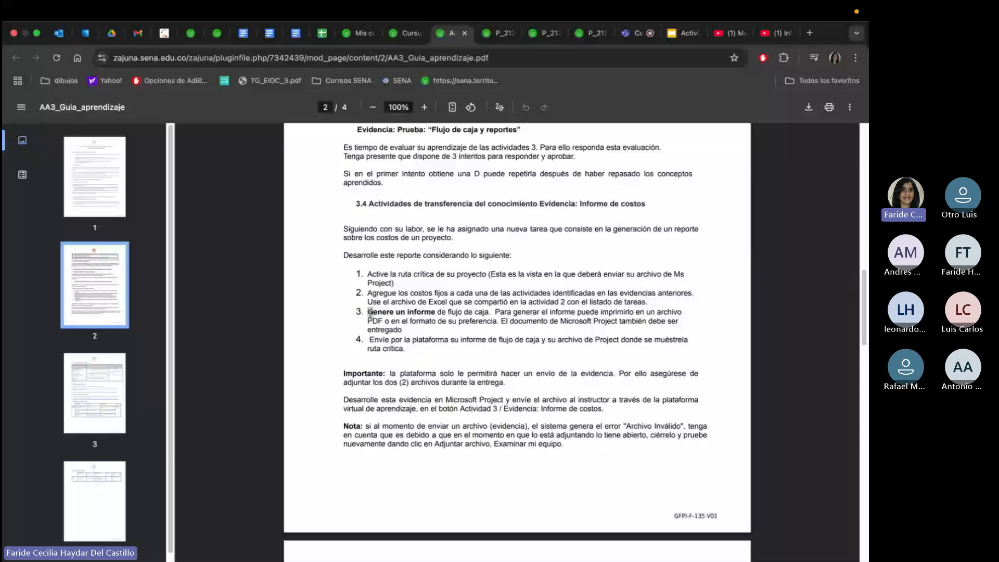
left_click_drag(369, 314, 490, 316)
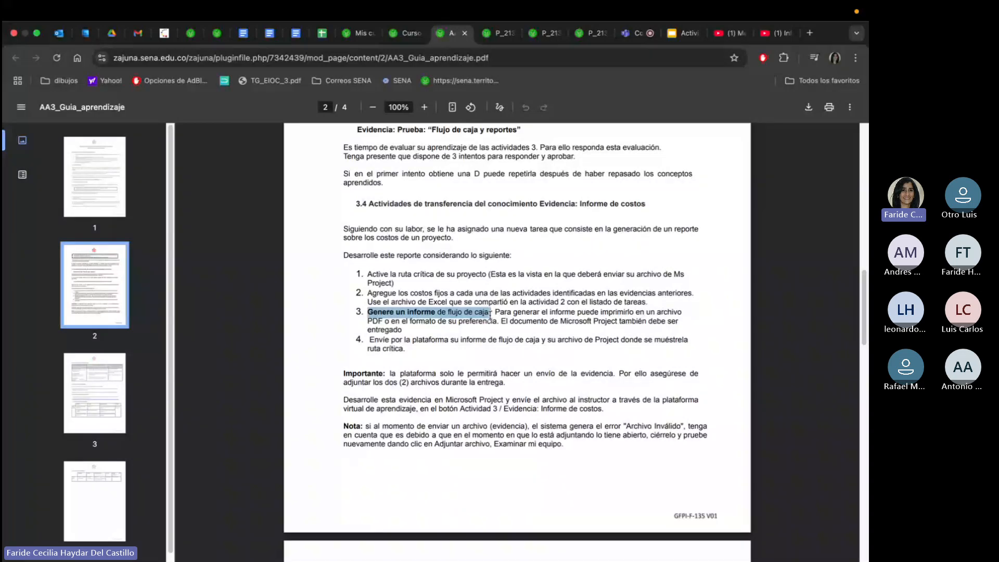
Switch to the Teams meeting to admit the waiting participant, and highlight the critical path instruction back in the learning guide.
left_click(635, 33)
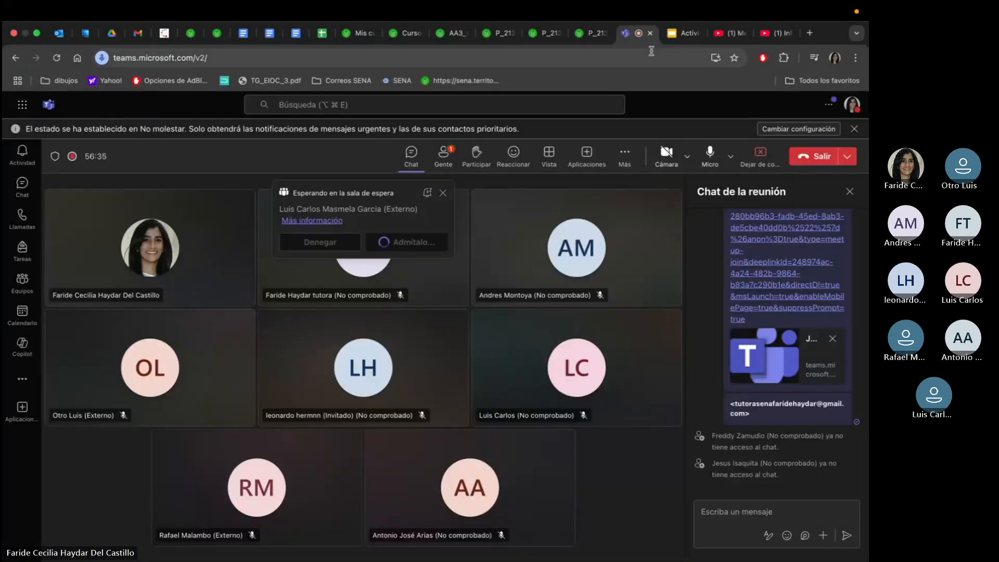
left_click(451, 33)
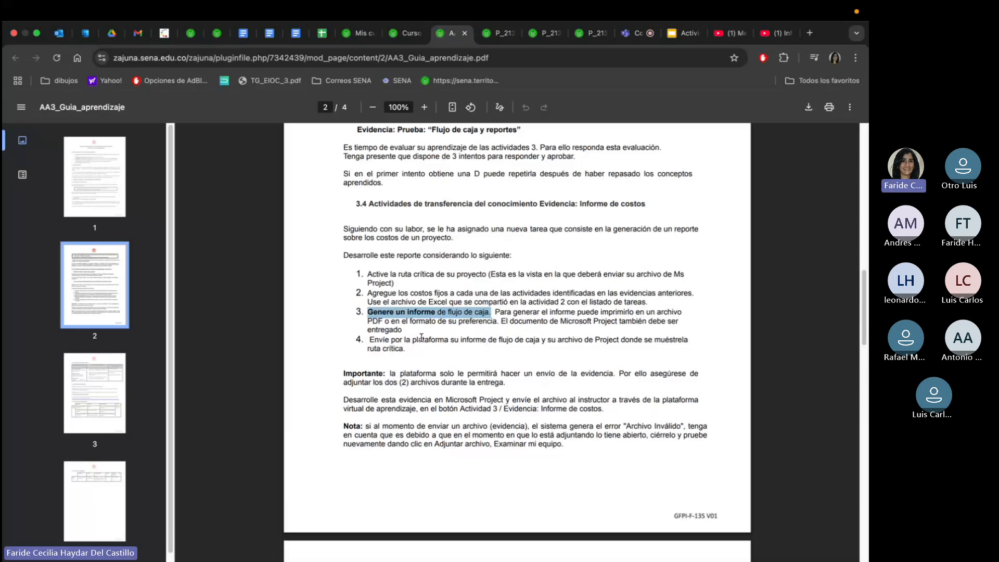
left_click_drag(367, 273, 395, 284)
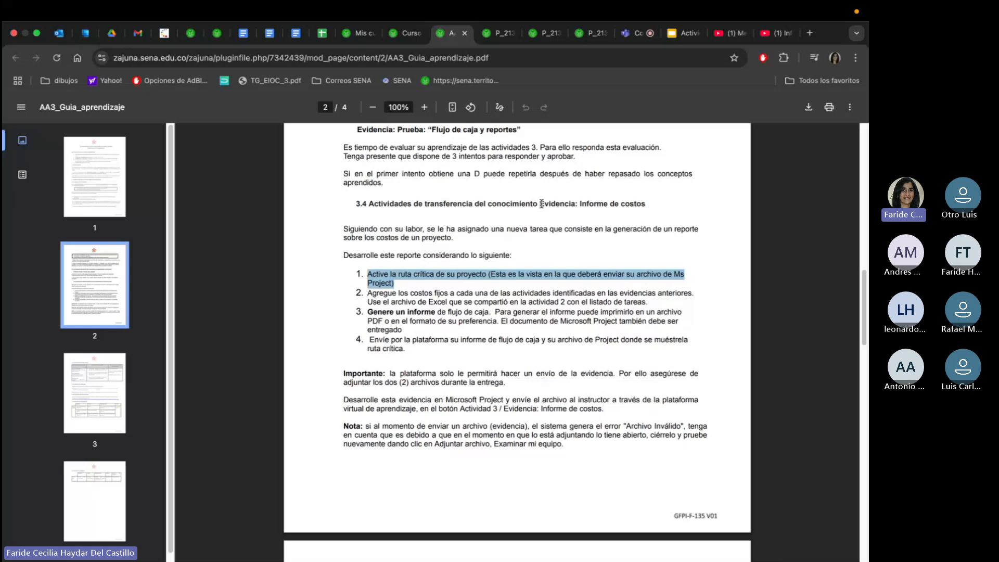
Open the downloadable version of Actividad 3's training material and go to page 2, on programming methods and techniques.
left_click(492, 33)
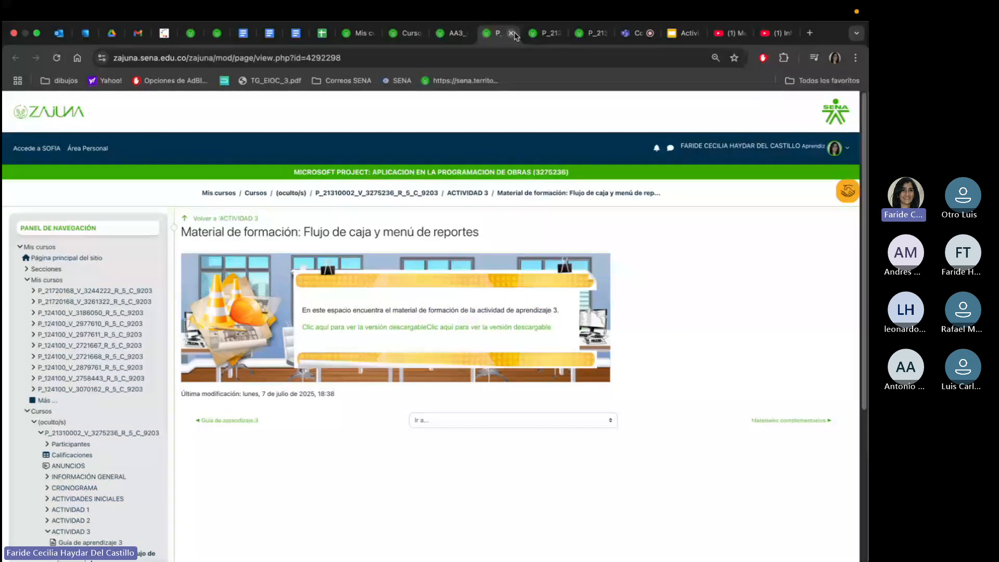
left_click(438, 324)
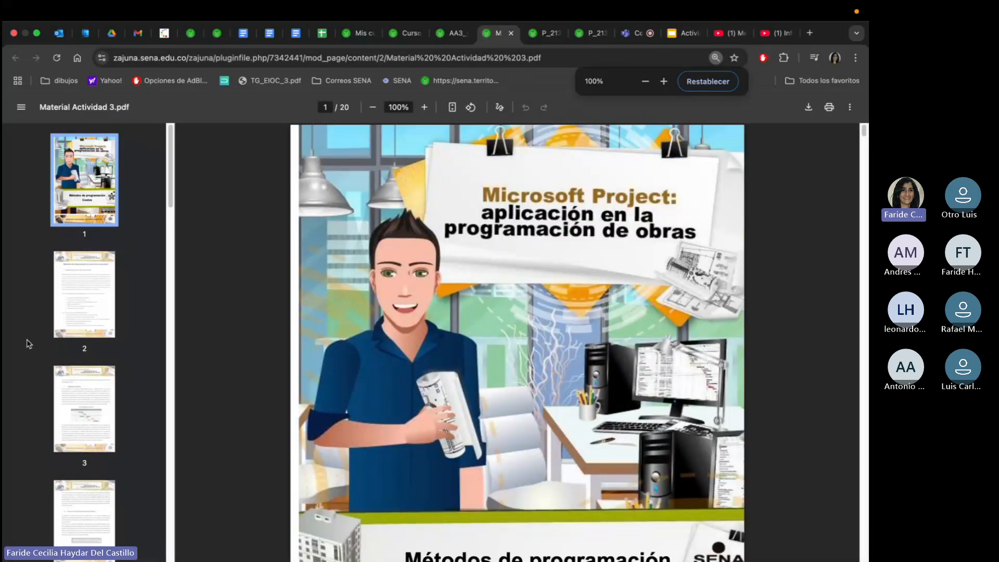
left_click(83, 322)
scroll(418, 383, "down", 1)
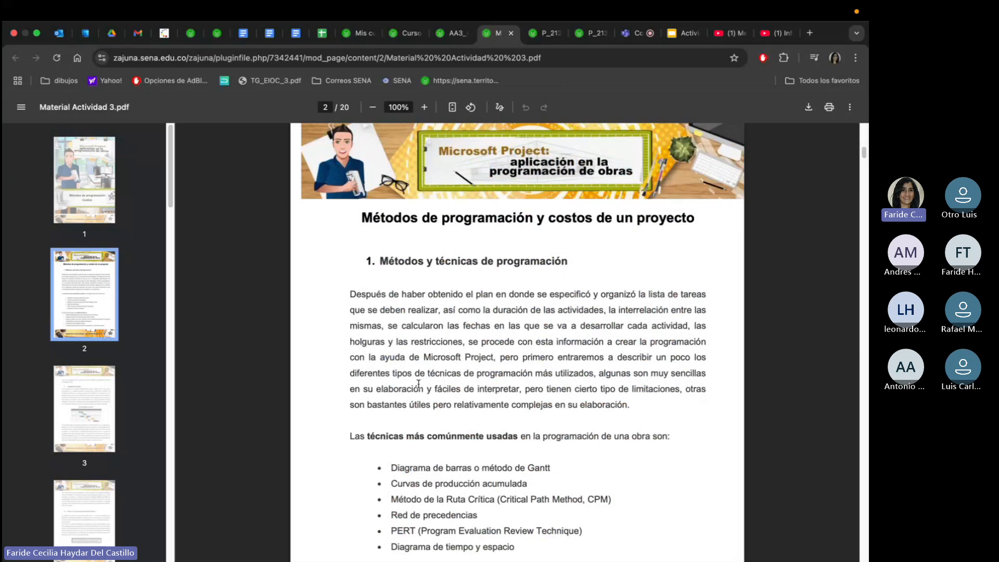
Highlight the section 1 heading, "Métodos y técnicas de programación", and the Gantt method entry in the list of techniques.
scroll(417, 384, "down", 1)
left_click_drag(380, 235, 584, 239)
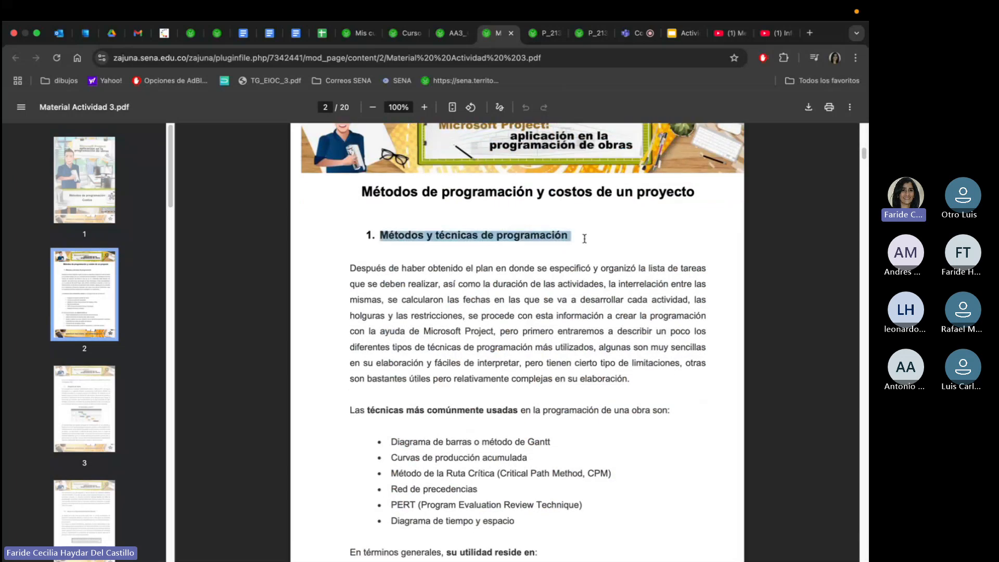
scroll(620, 437, "down", 3)
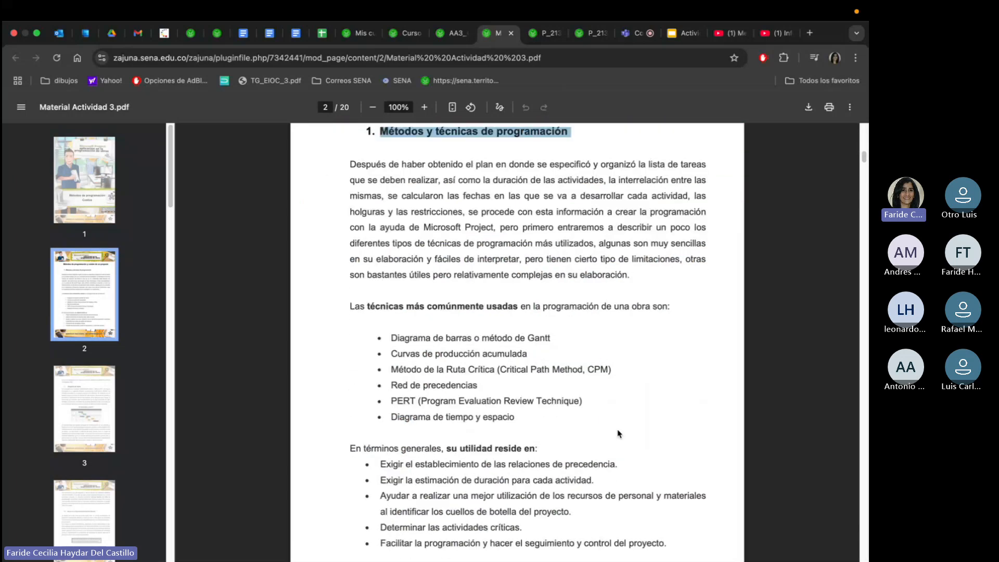
left_click_drag(390, 332, 550, 333)
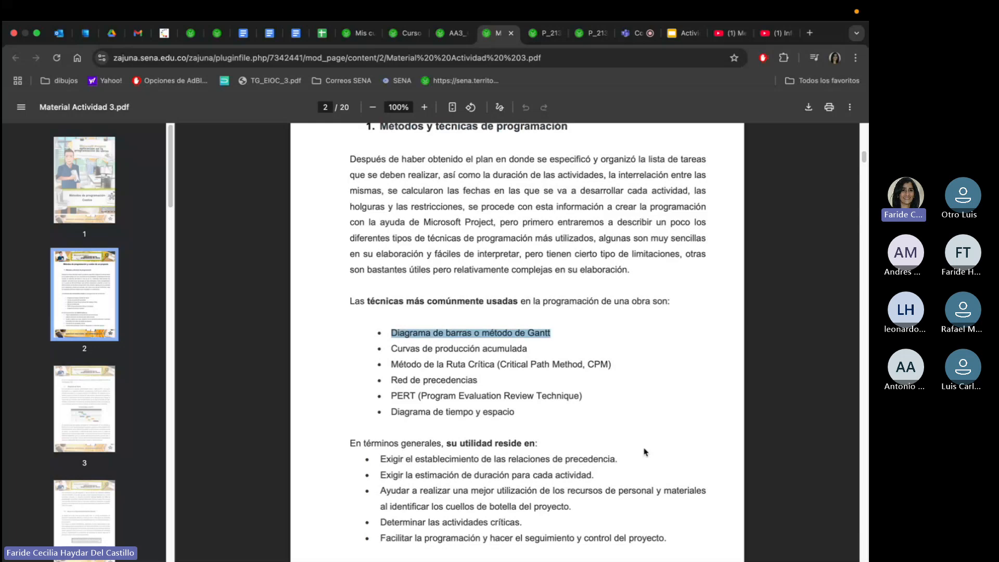
Examine pages 2 to 8 of the training material, covering Gantt diagrams, the critical path method, CPM benefits and project slack.
scroll(645, 450, "down", 5)
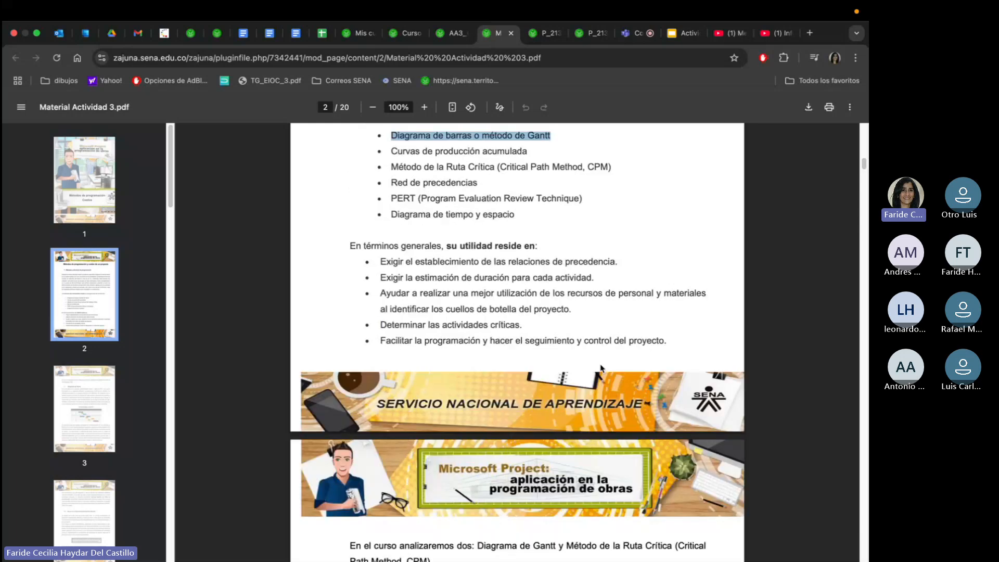
scroll(600, 368, "down", 12)
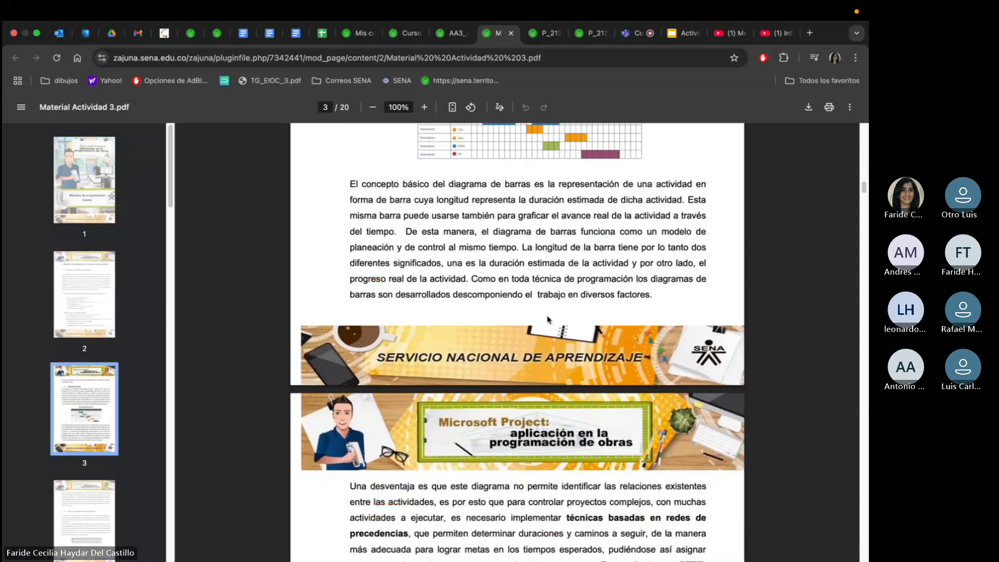
scroll(547, 319, "down", 8)
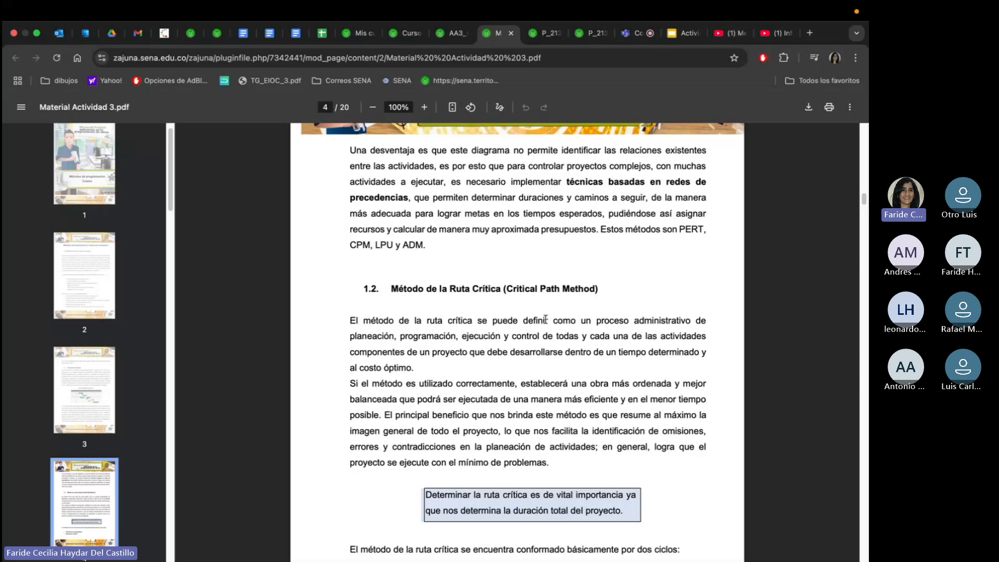
scroll(545, 319, "down", 3)
scroll(545, 319, "down", 13)
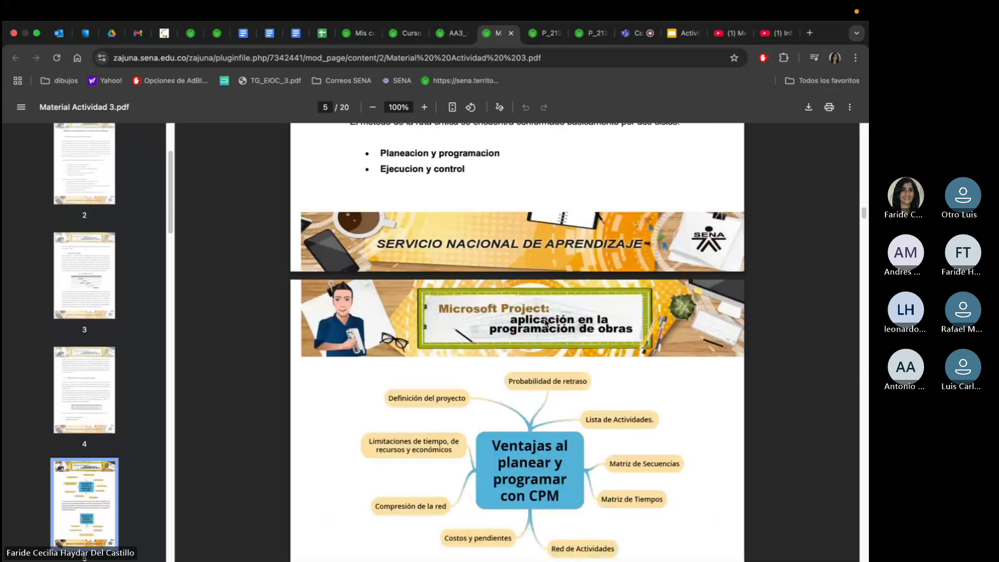
scroll(546, 323, "down", 12)
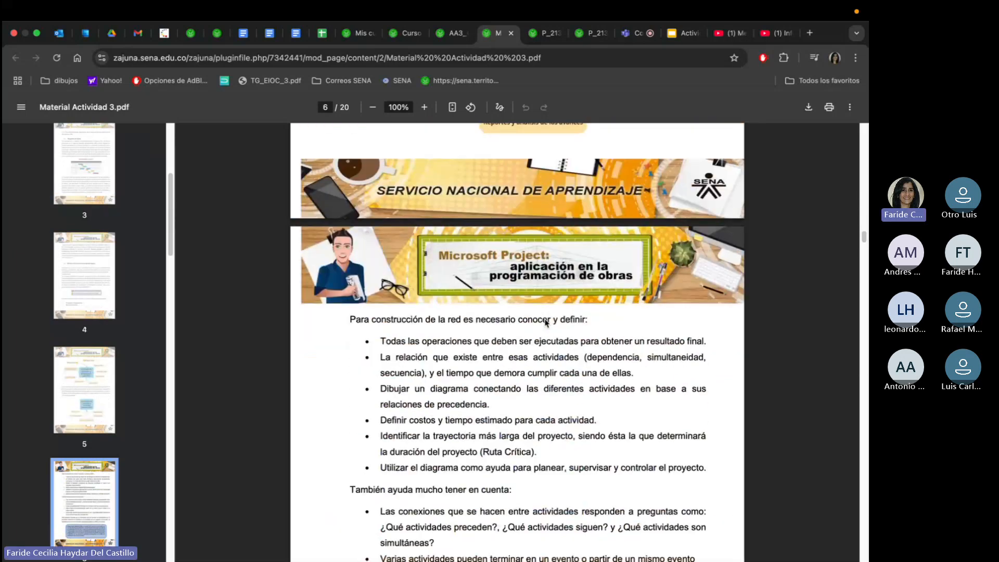
scroll(546, 321, "up", 6)
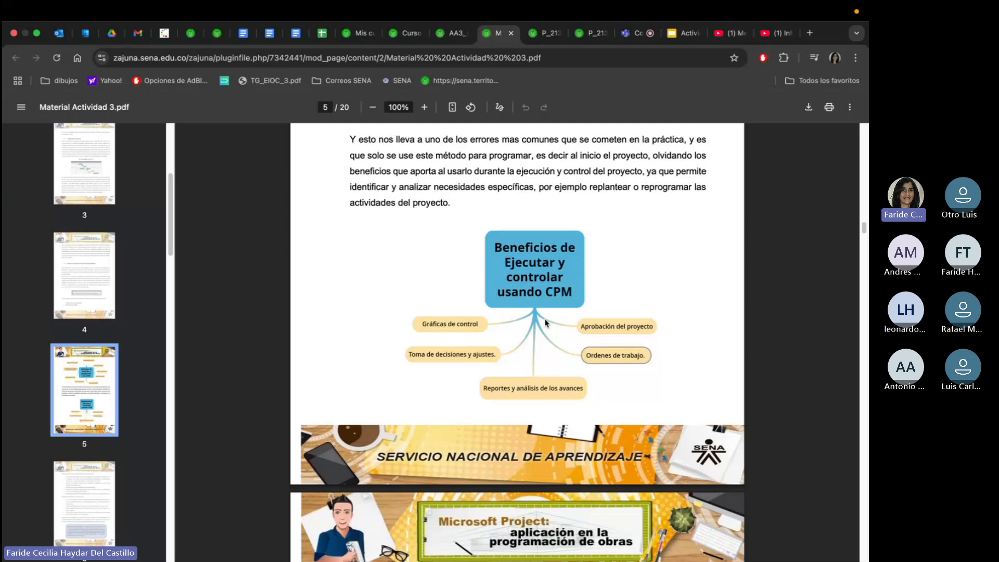
scroll(545, 322, "down", 20)
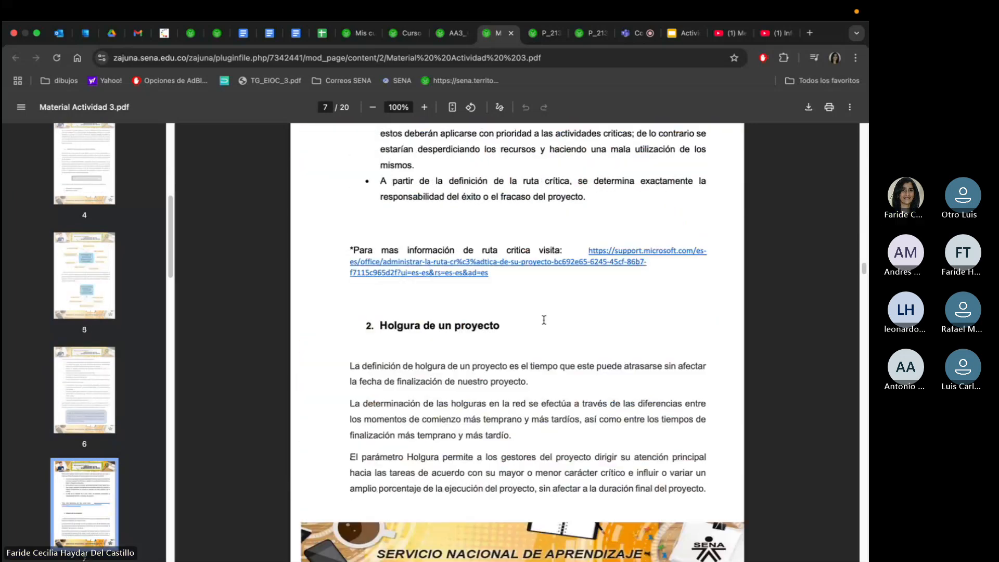
scroll(544, 320, "down", 8)
From the complementary materials page, open "Gestión de recursos con Ms Project" separately, examine its resource tables and close the document.
left_click(543, 37)
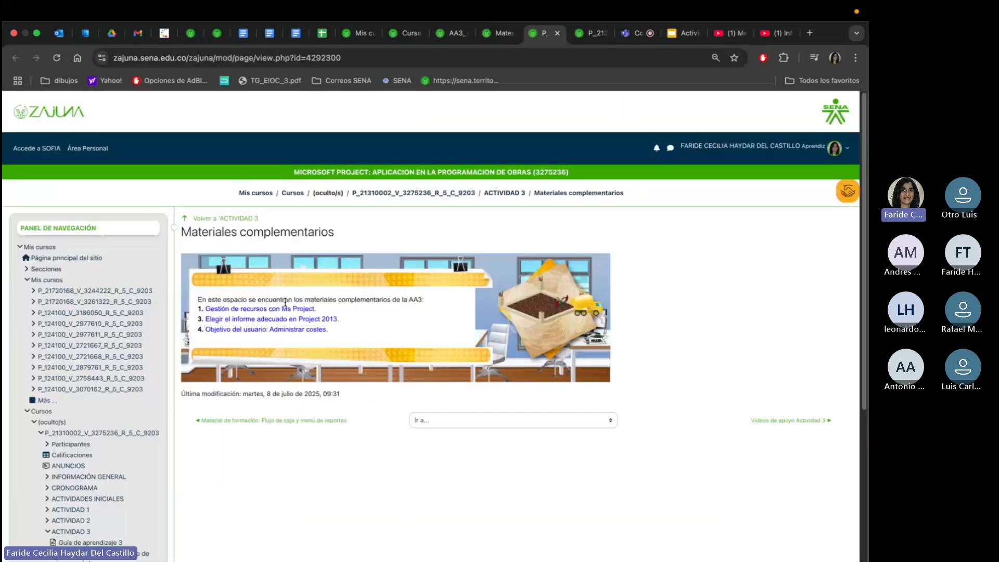
triple_click(268, 311)
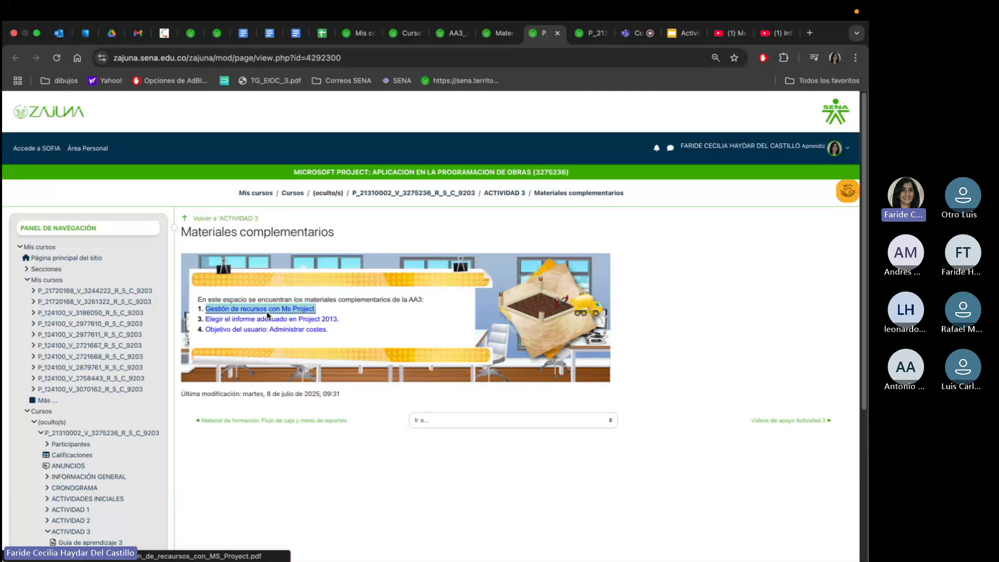
right_click(267, 313)
left_click(301, 321)
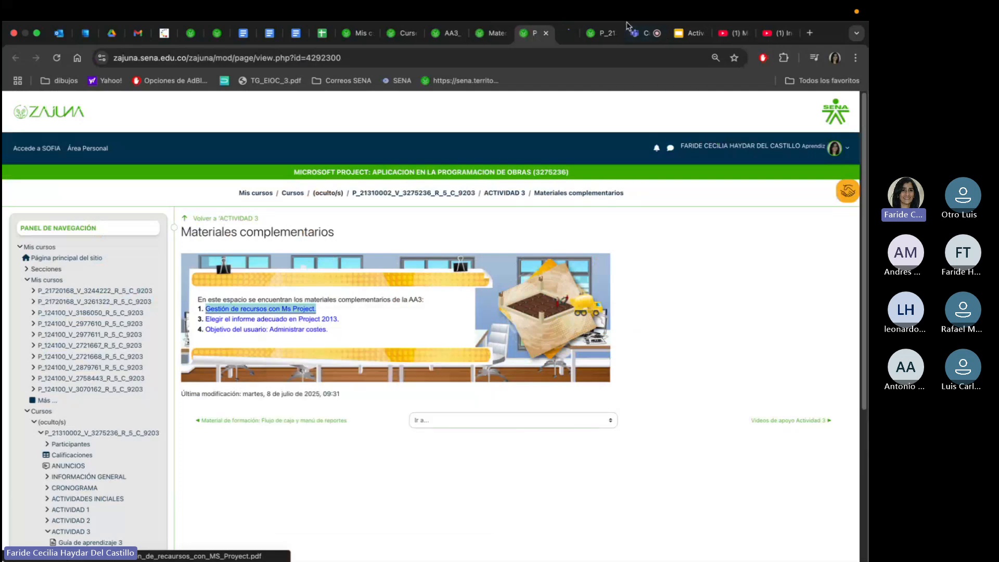
left_click(569, 32)
scroll(571, 319, "down", 8)
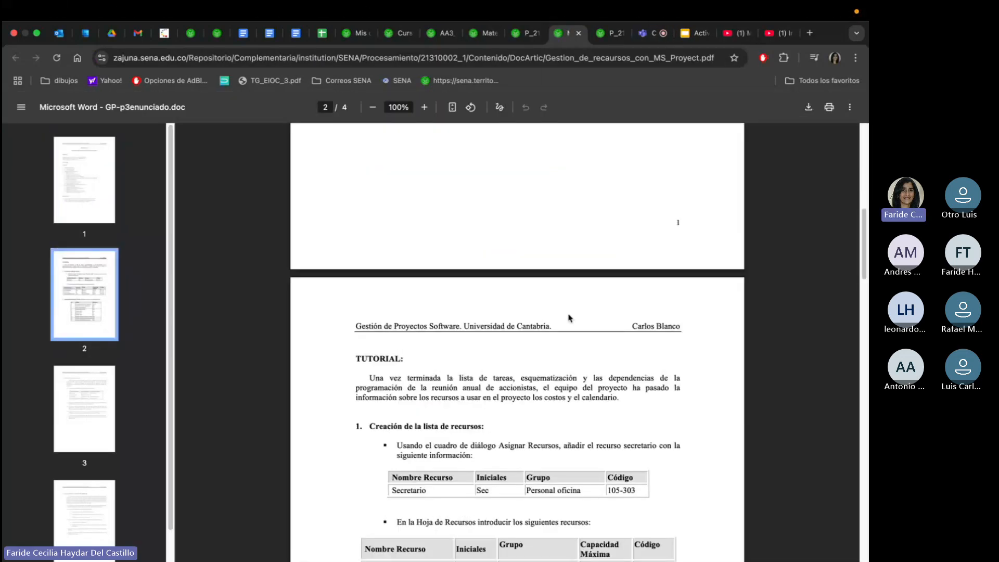
scroll(567, 314, "down", 15)
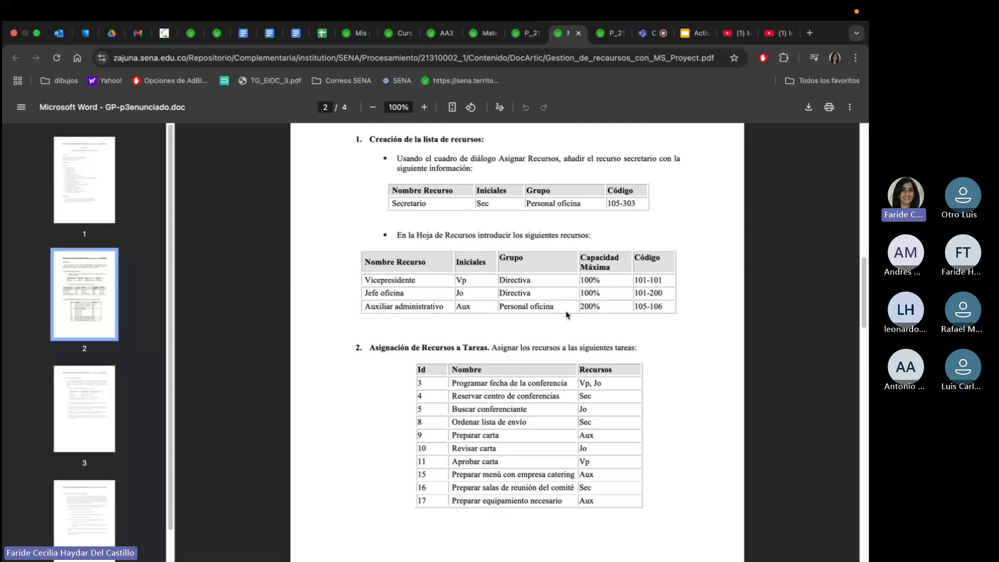
left_click(578, 34)
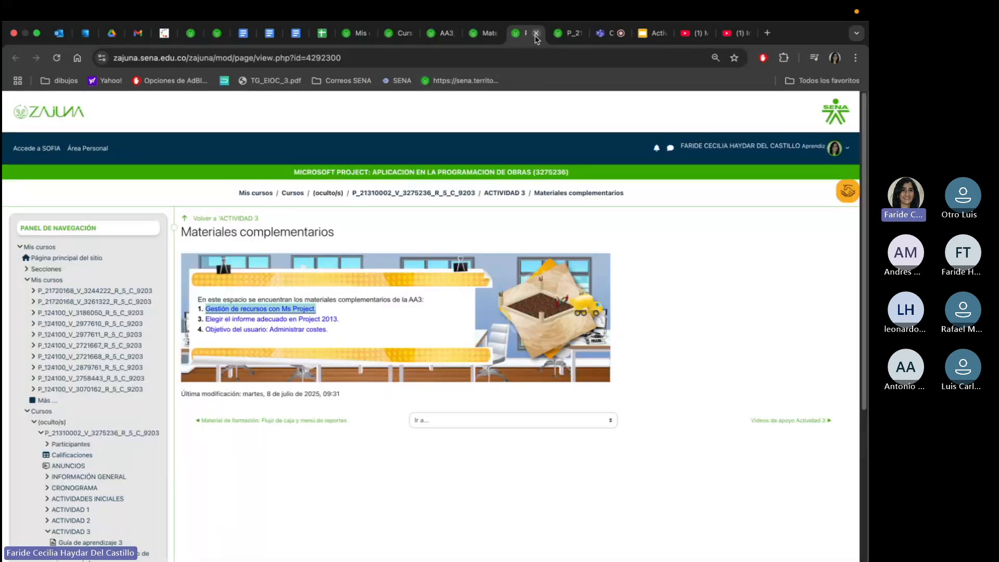
Close the complementary materials page and Actividad 3's training material PDF.
left_click(536, 35)
left_click(495, 36)
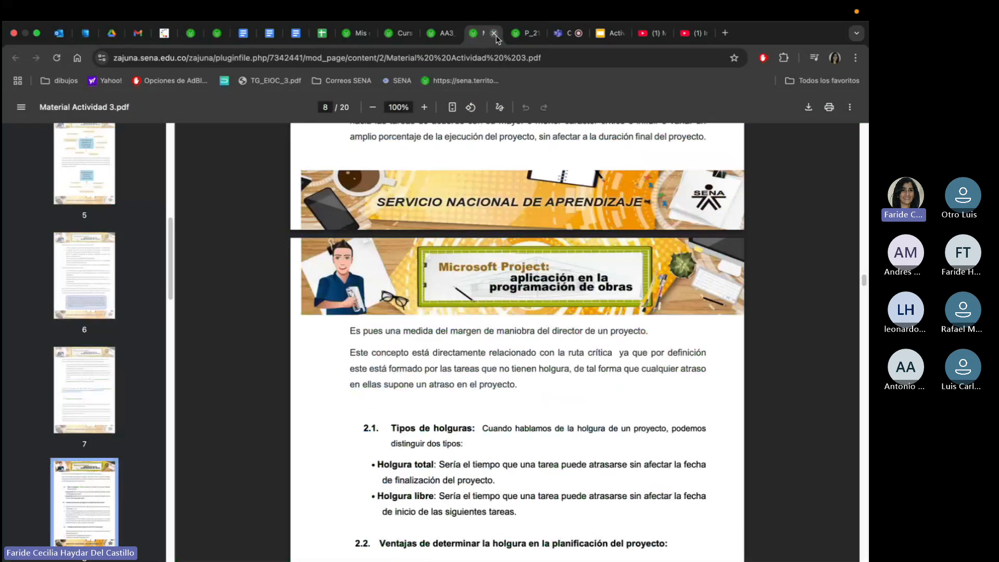
left_click(495, 34)
Examine Actividad 3's support videos on the critical path, creating reports, editing the cash flow report and the S curve.
scroll(491, 285, "down", 1)
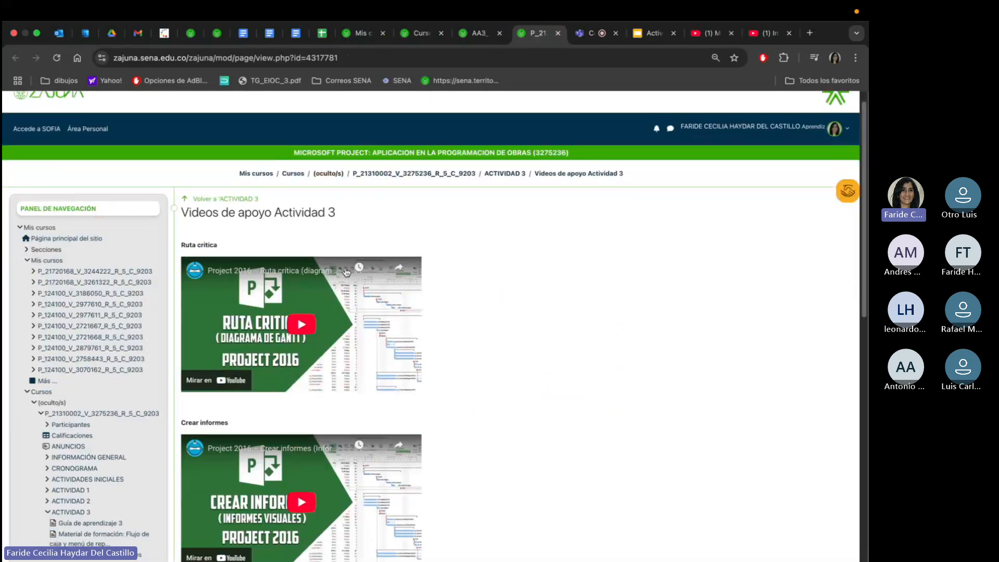
scroll(269, 339, "down", 1)
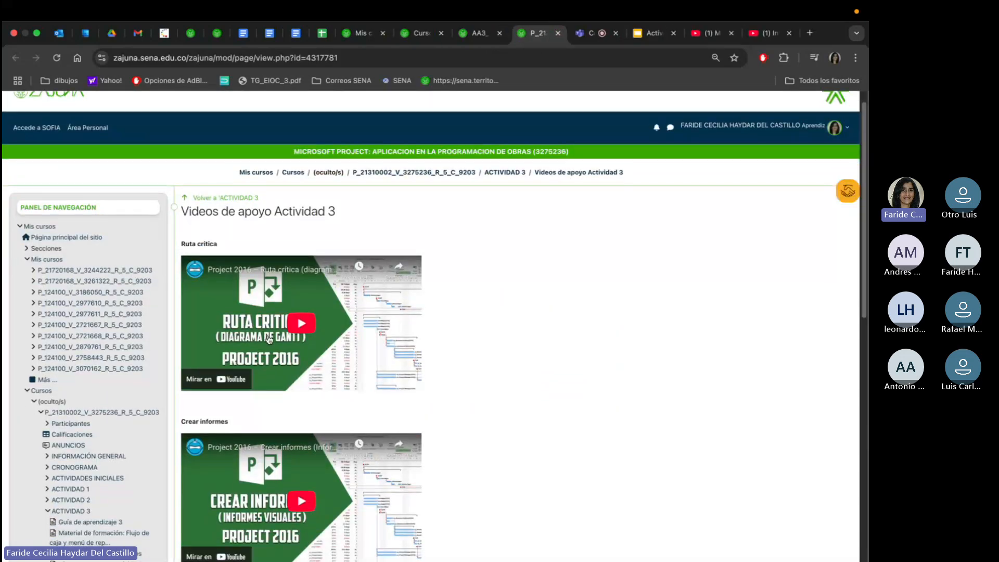
scroll(269, 339, "down", 3)
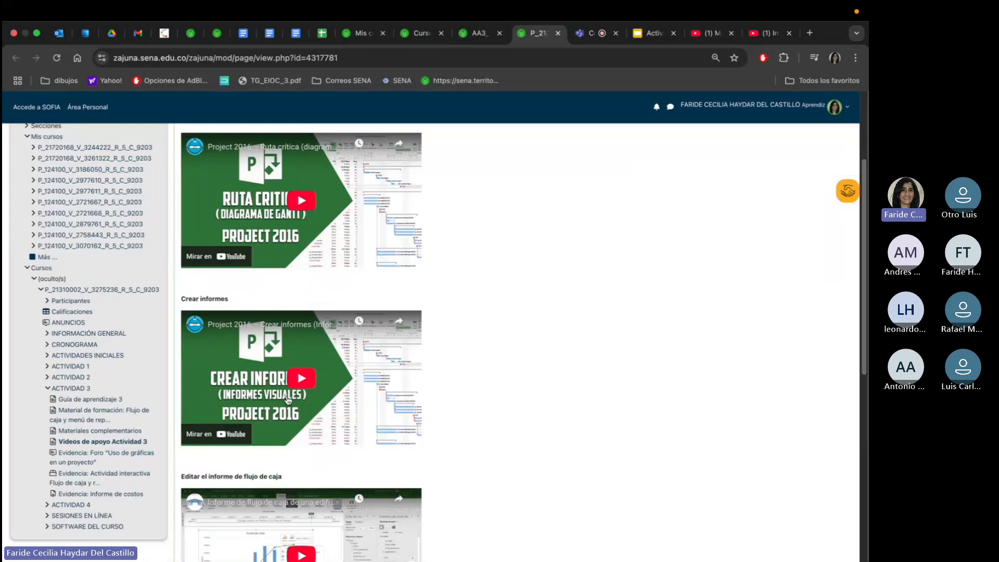
scroll(295, 398, "down", 4)
scroll(450, 356, "down", 3)
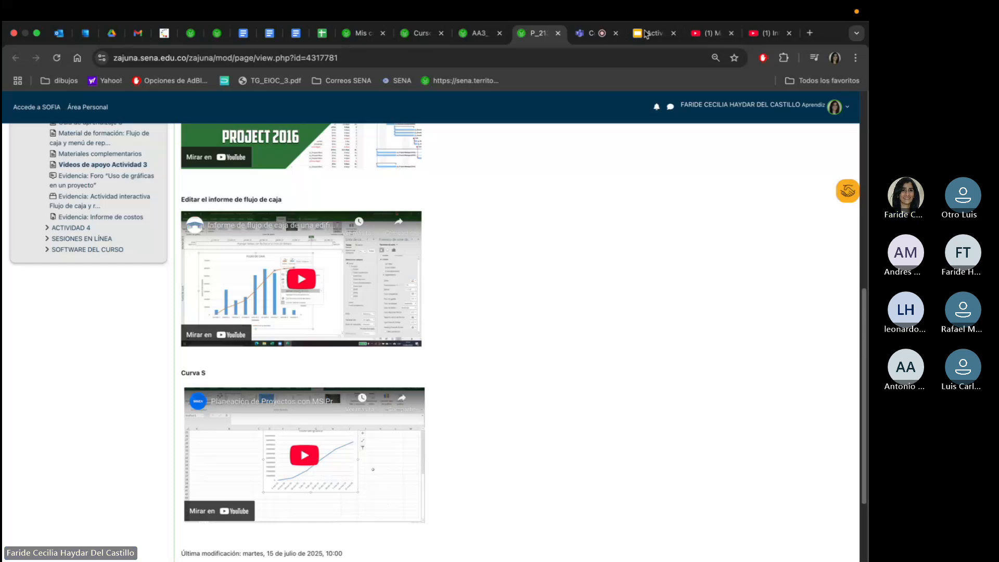
Switch to the YouTube video "Informe de flujo de caja de una edificacion" and preview its chart at 1:22, 0:31 and 1:30.
left_click(763, 34)
left_click_drag(24, 469, 353, 470)
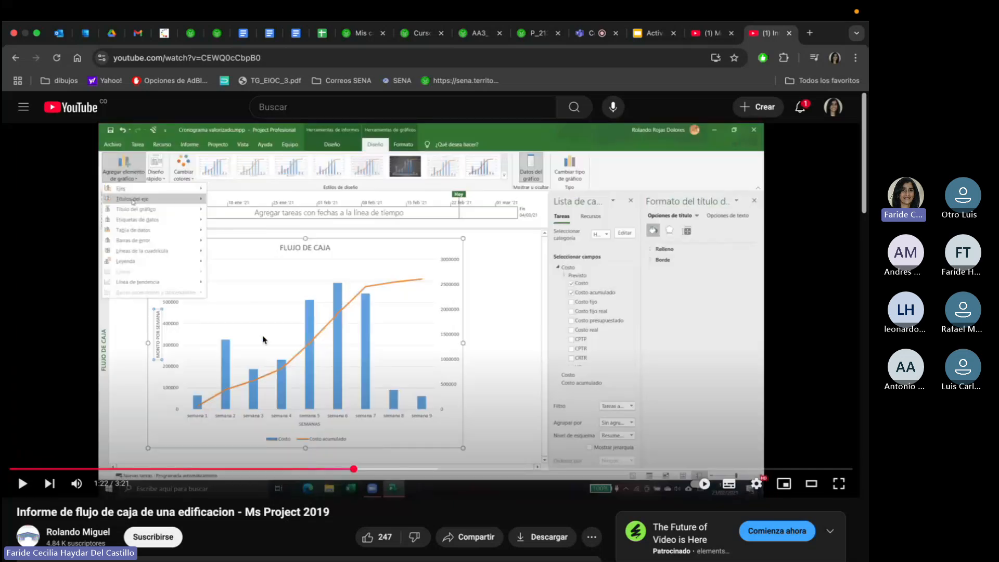
left_click(140, 469)
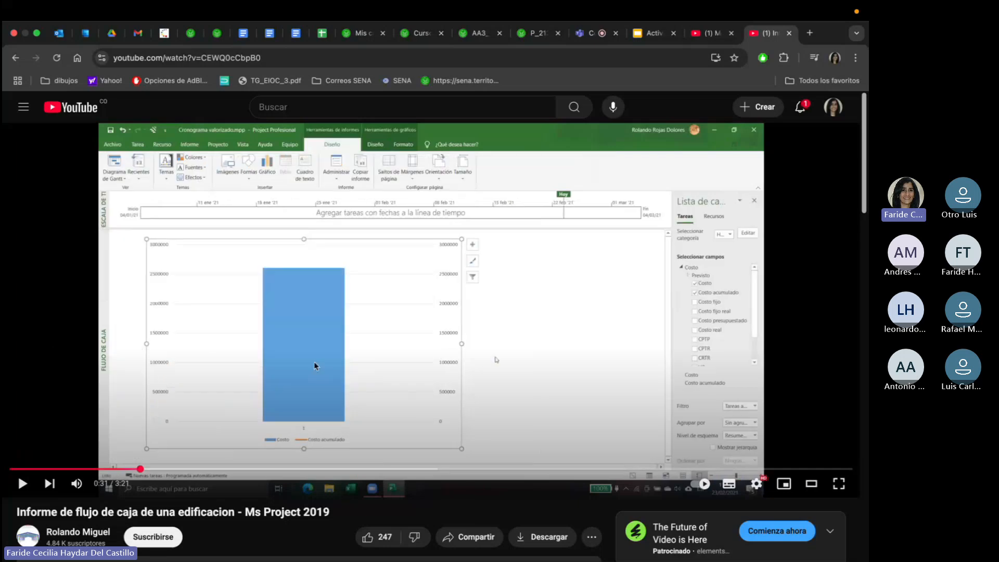
left_click(389, 470)
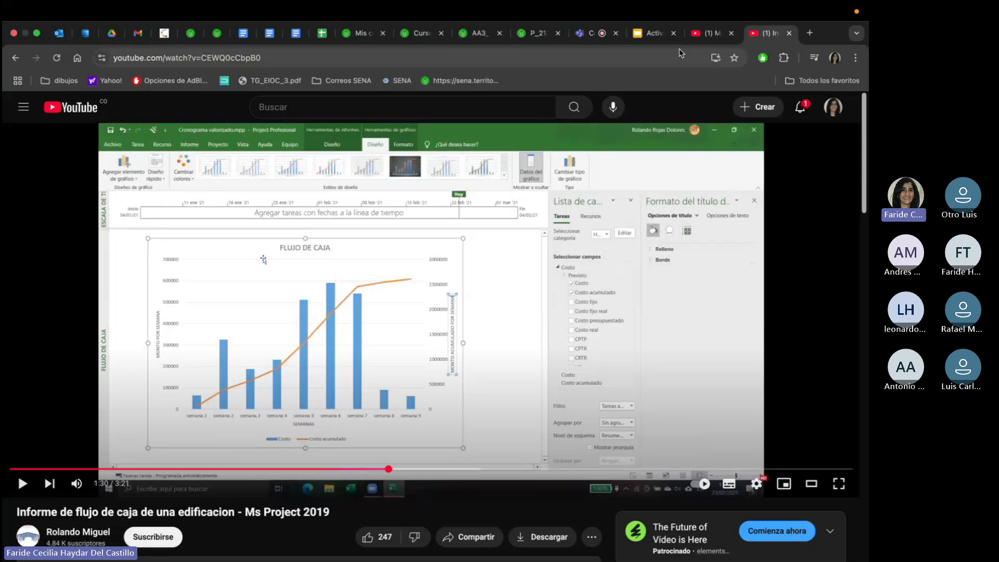
Leave the video, close the Actividad 3 learning guide and return to the course page's Actividad 3 section.
left_click(546, 33)
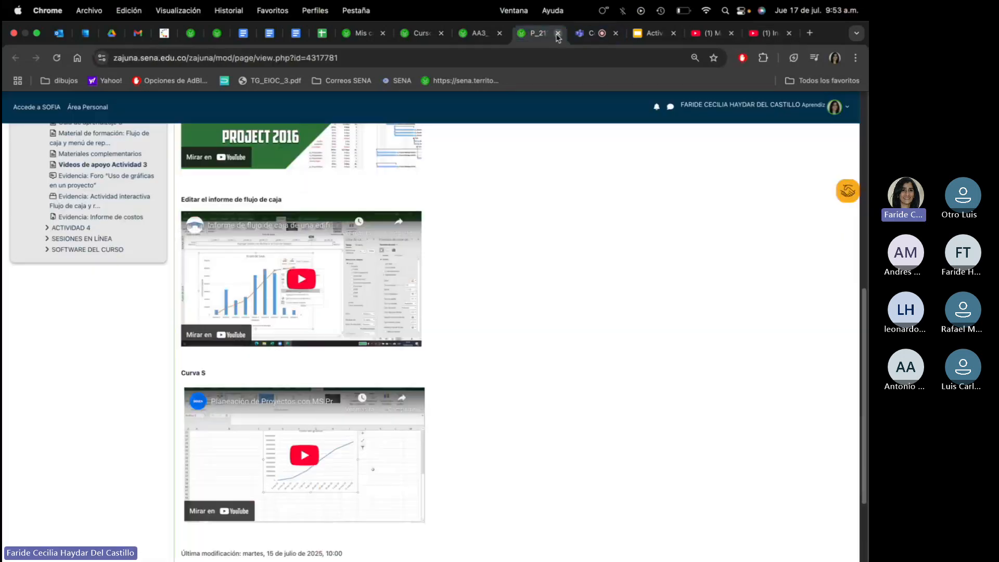
scroll(560, 136, "up", 2)
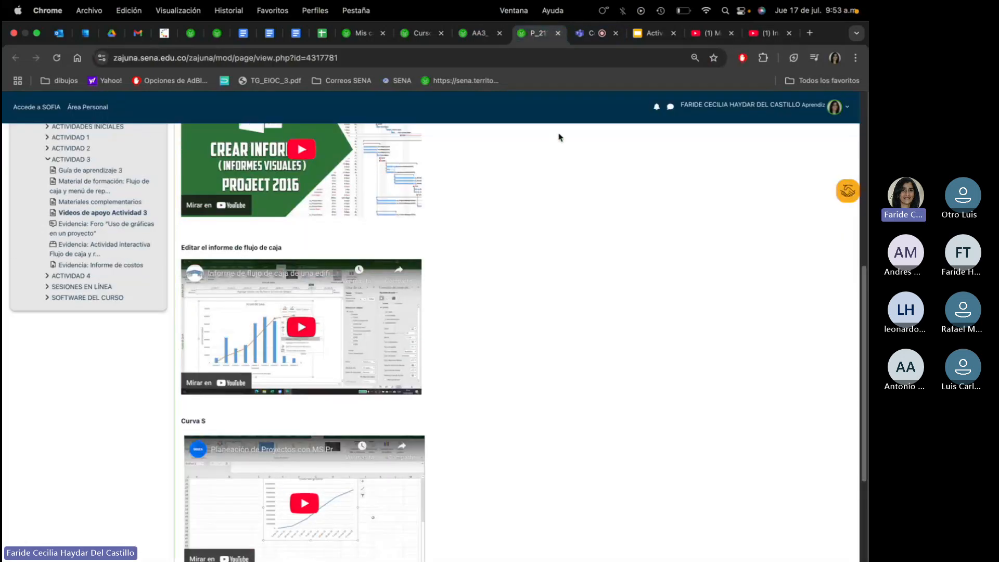
left_click(458, 38)
left_click(499, 33)
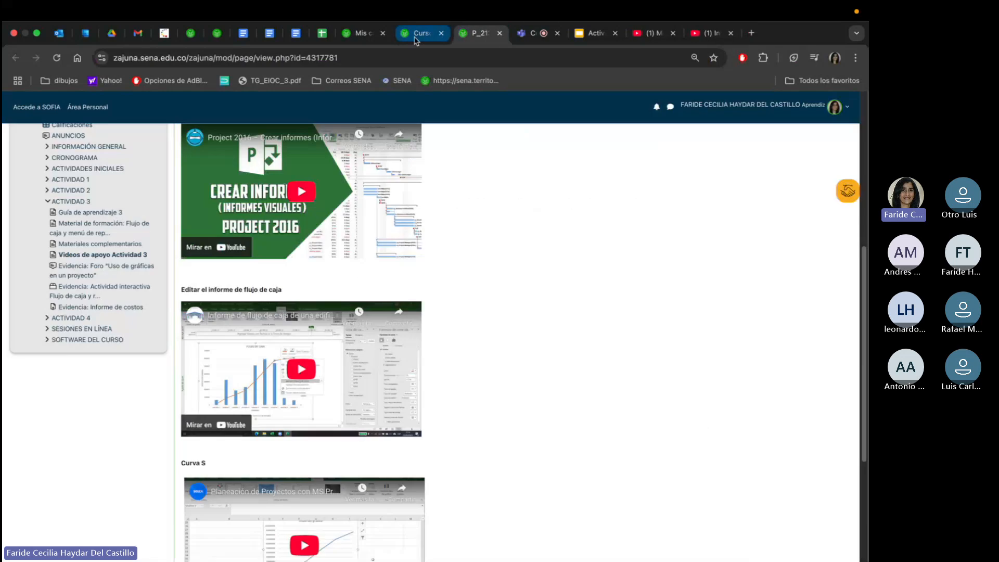
left_click(418, 33)
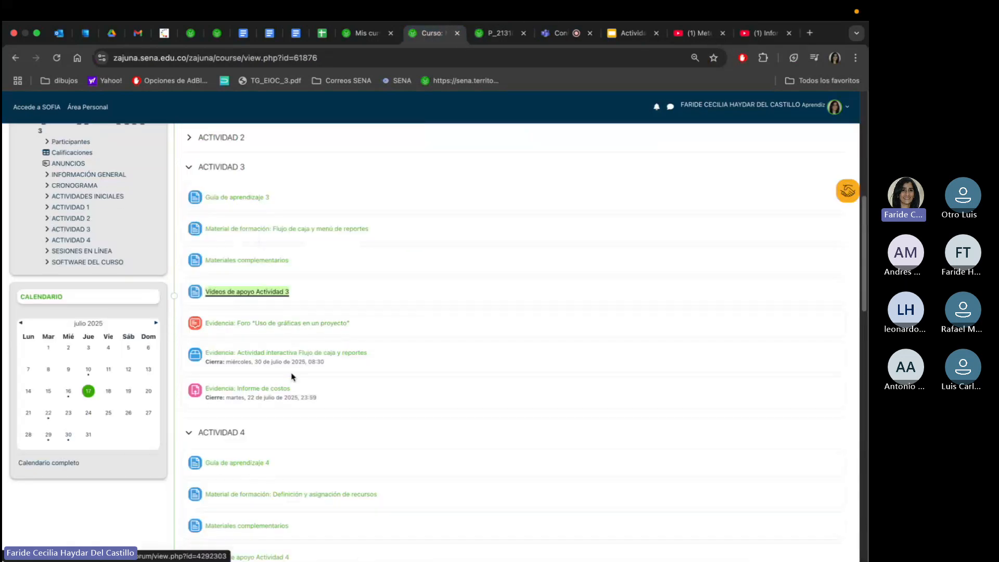
Open the evidence forum "Uso de gráficas en un proyecto" separately, close the support videos page and show the forum's discussion list.
right_click(285, 327)
left_click(318, 330)
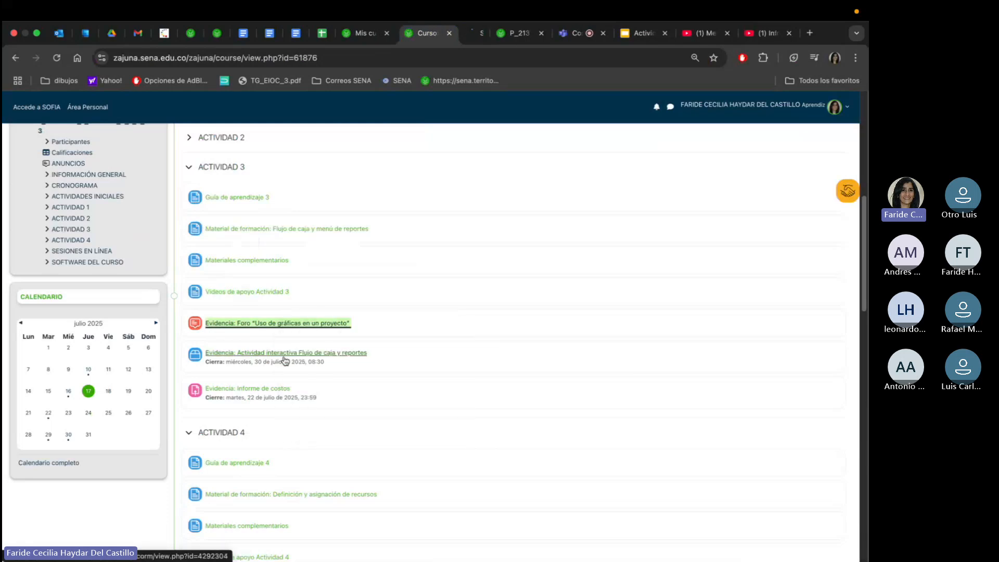
left_click(557, 33)
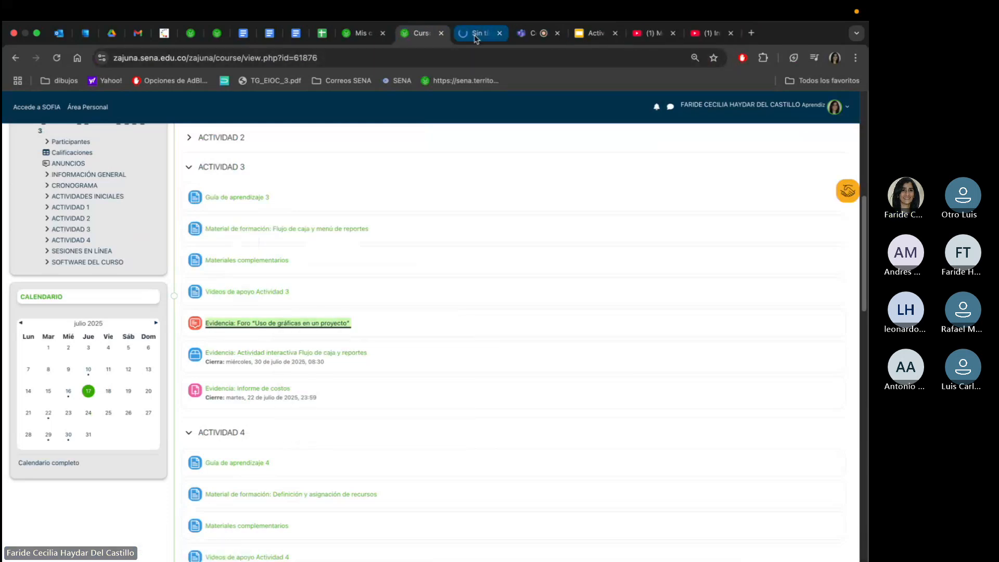
left_click(481, 32)
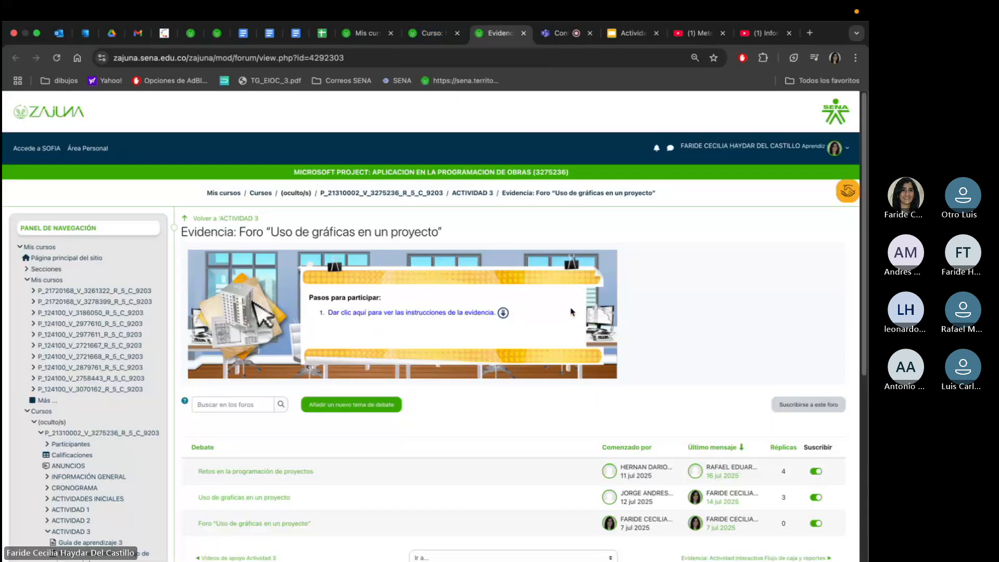
scroll(571, 311, "down", 3)
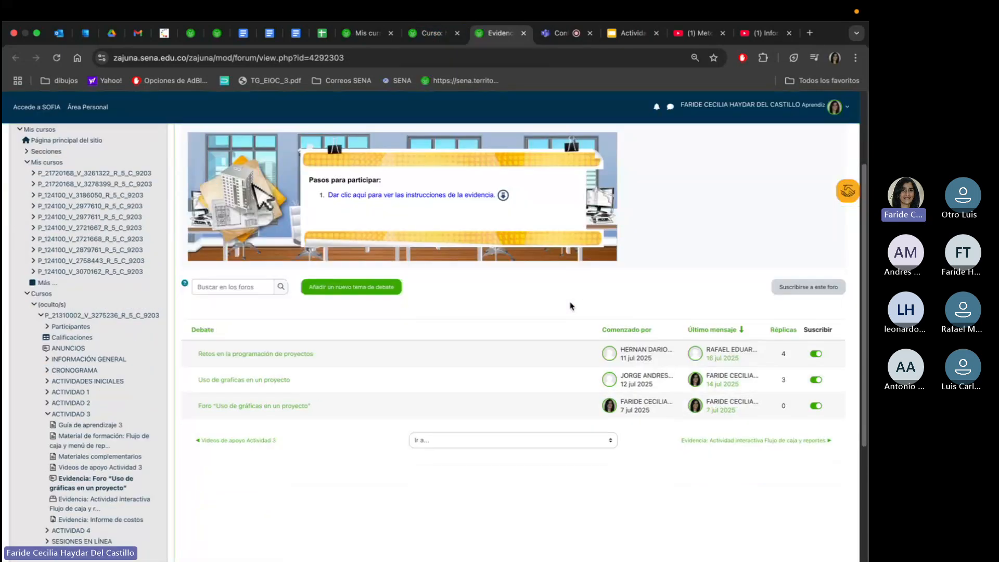
Open the discussion Foro "Uso de gráficas en un proyecto" and highlight its participation instruction with the two critical path questions.
left_click(259, 411)
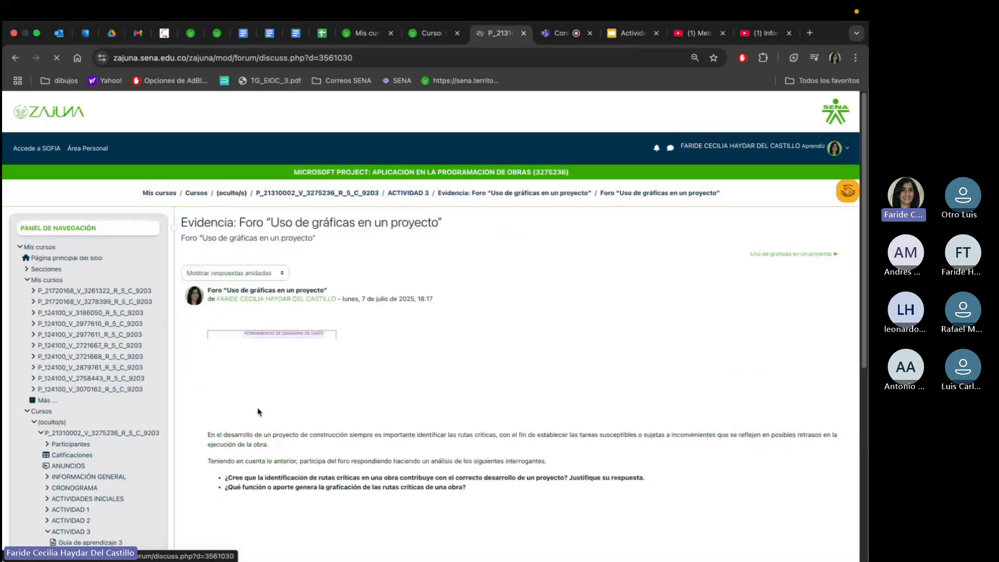
scroll(549, 356, "down", 5)
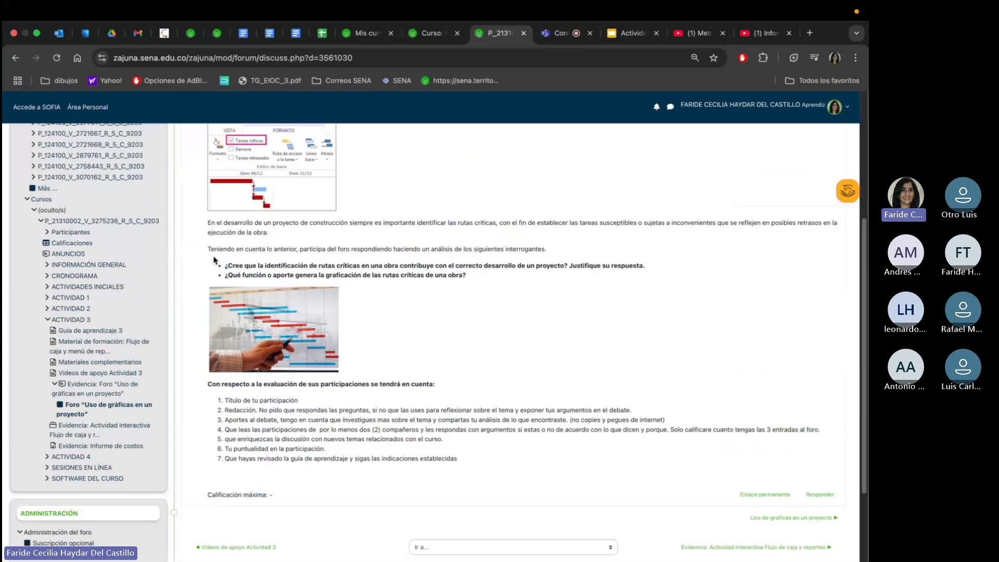
left_click_drag(207, 249, 469, 276)
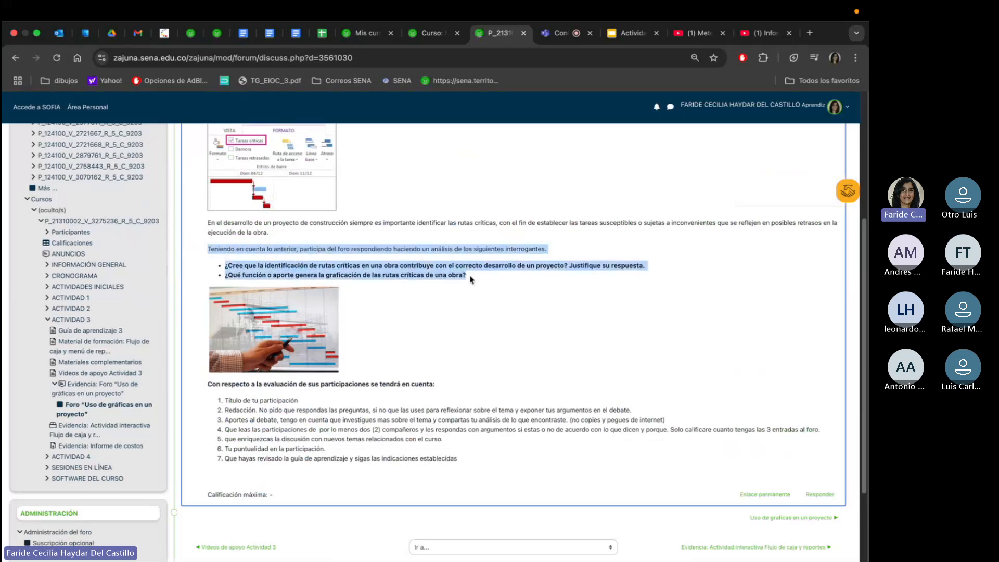
Start a reply to the forum's opening post and expand it into the advanced reply form.
scroll(387, 262, "down", 1)
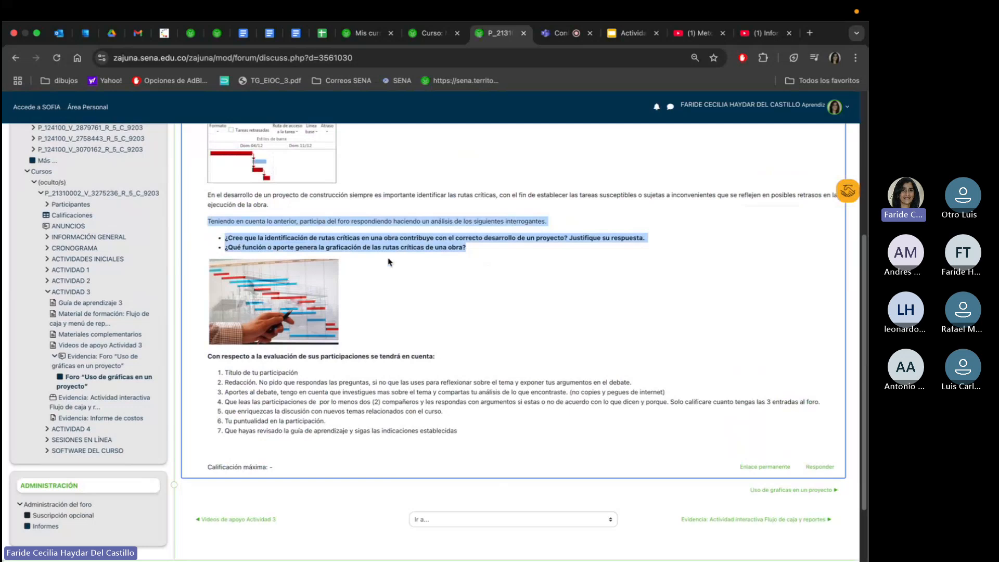
left_click(814, 472)
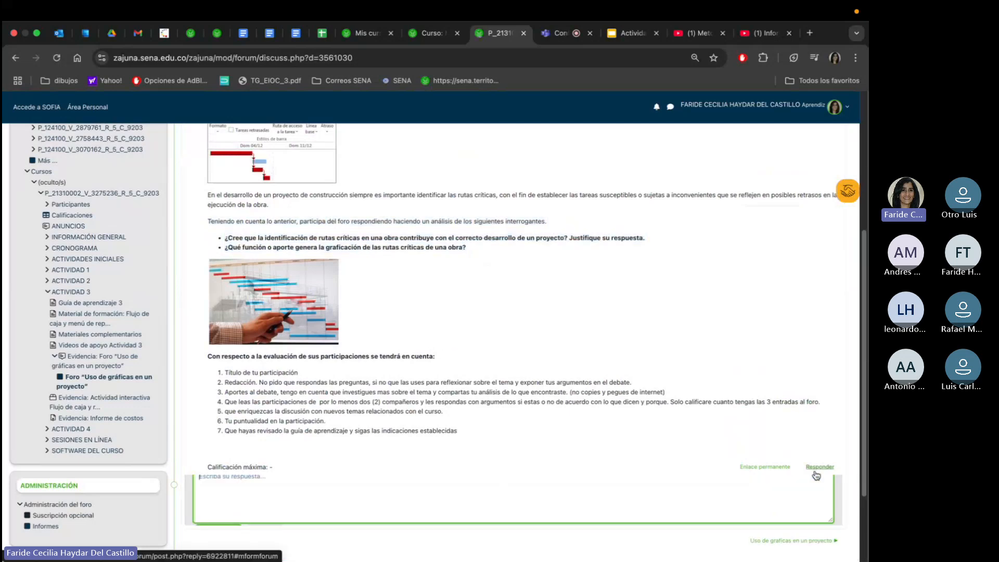
scroll(697, 484, "down", 2)
left_click(811, 448)
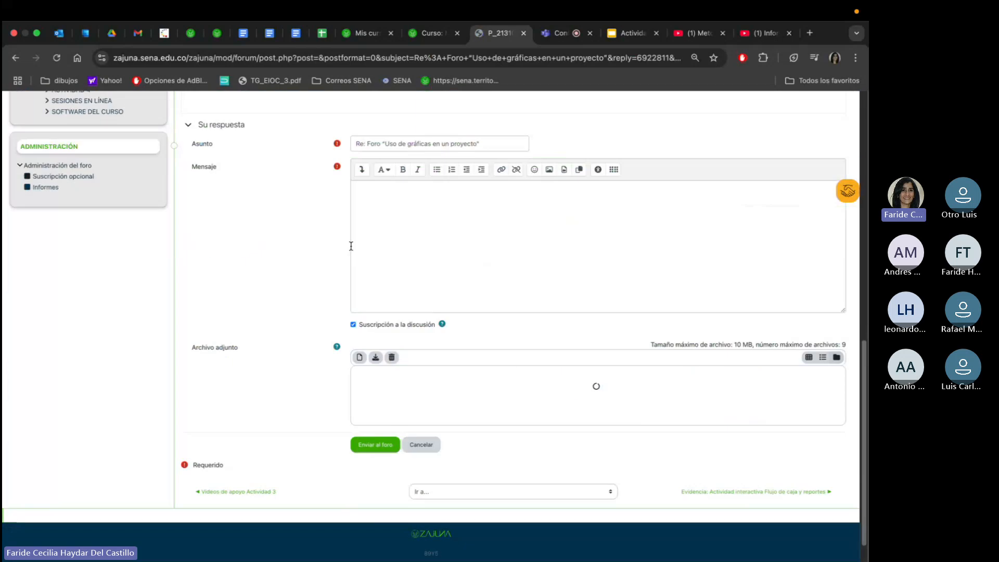
Copy the two critical path questions from the forum post into the body of the reply message.
scroll(260, 234, "up", 5)
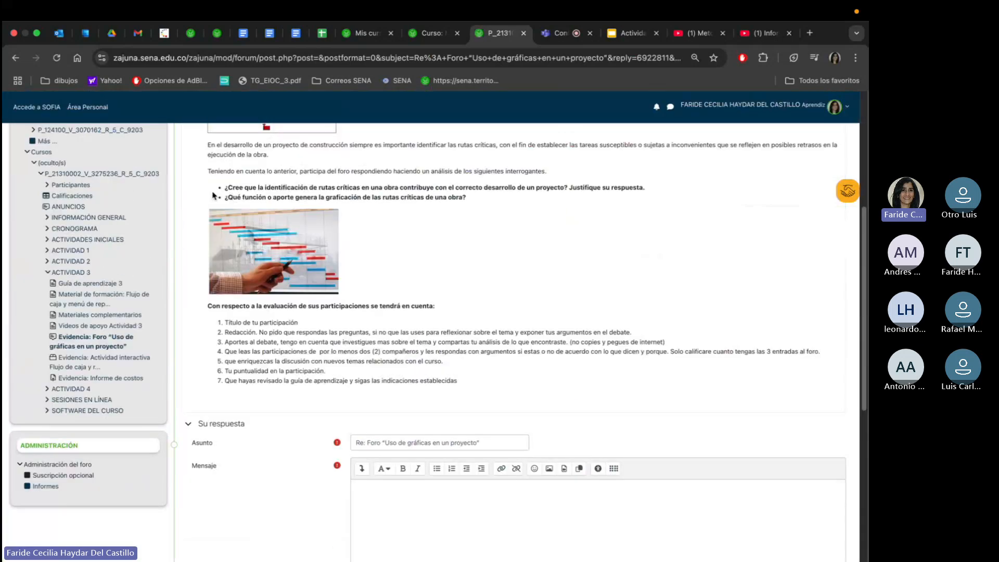
left_click_drag(225, 188, 486, 202)
key("super+c")
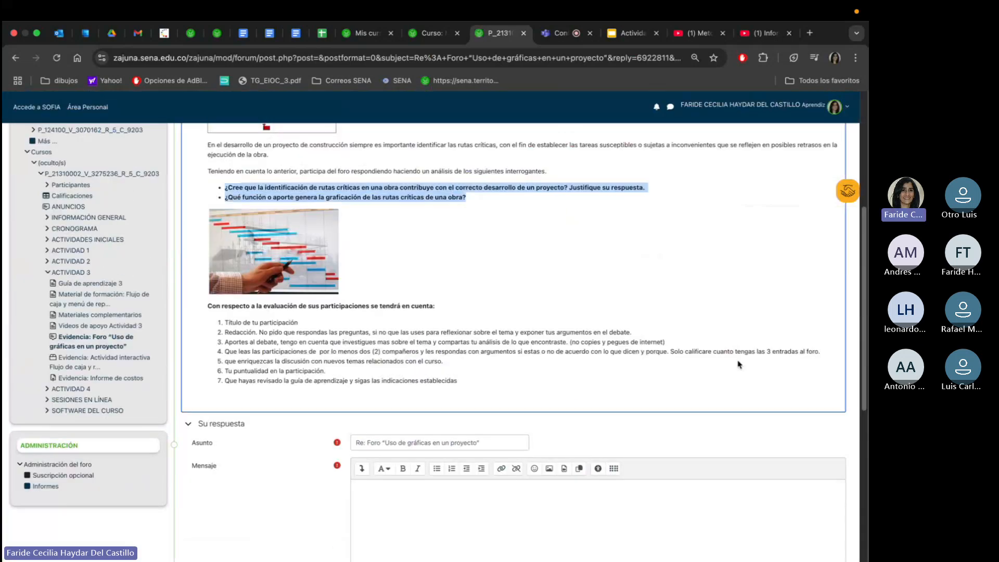
scroll(494, 411, "down", 3)
left_click(494, 411)
key("super+v")
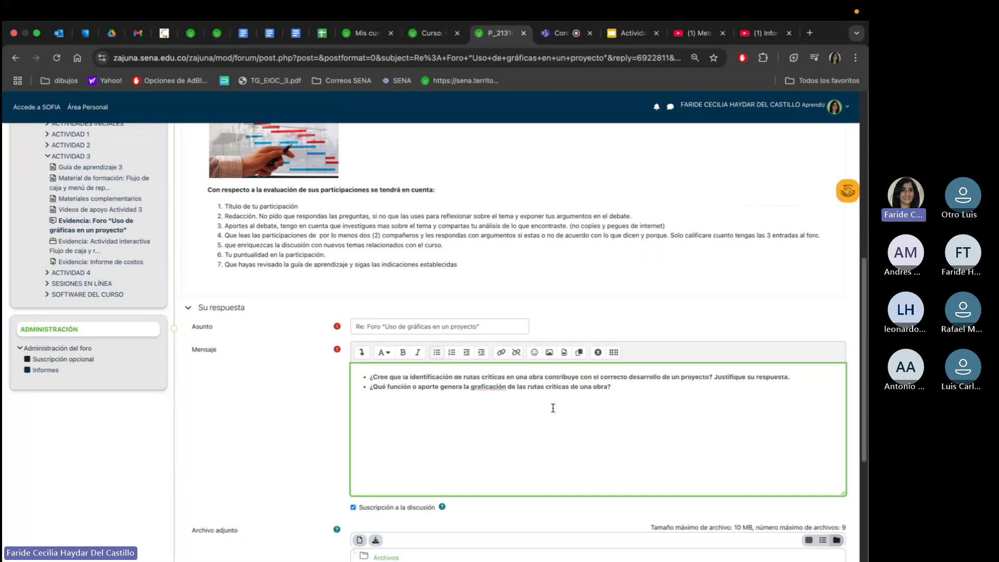
Replace the reply's subject with "Paso a paso pare desarrolar el proyecot.".
left_click(509, 326)
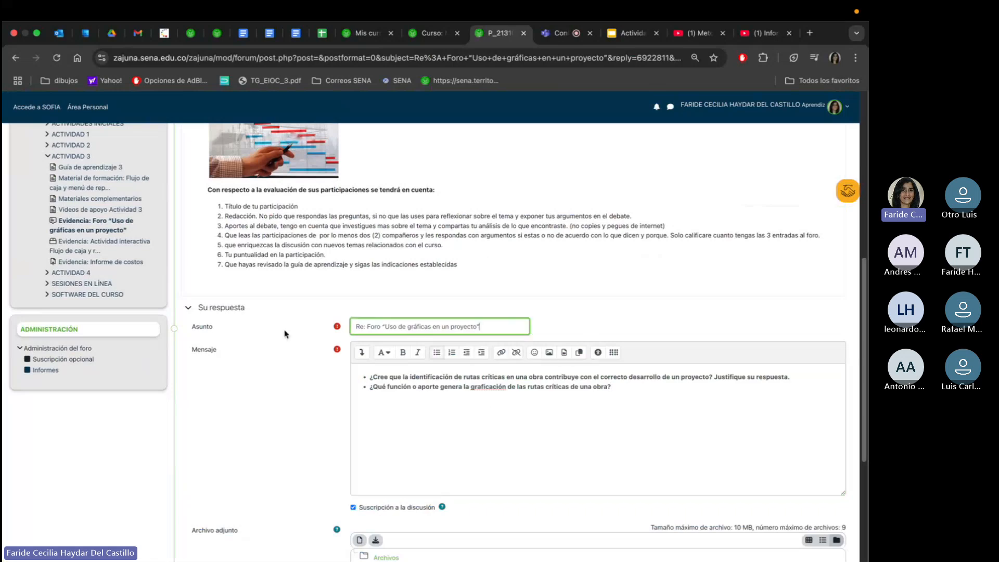
left_click_drag(479, 326, 350, 323)
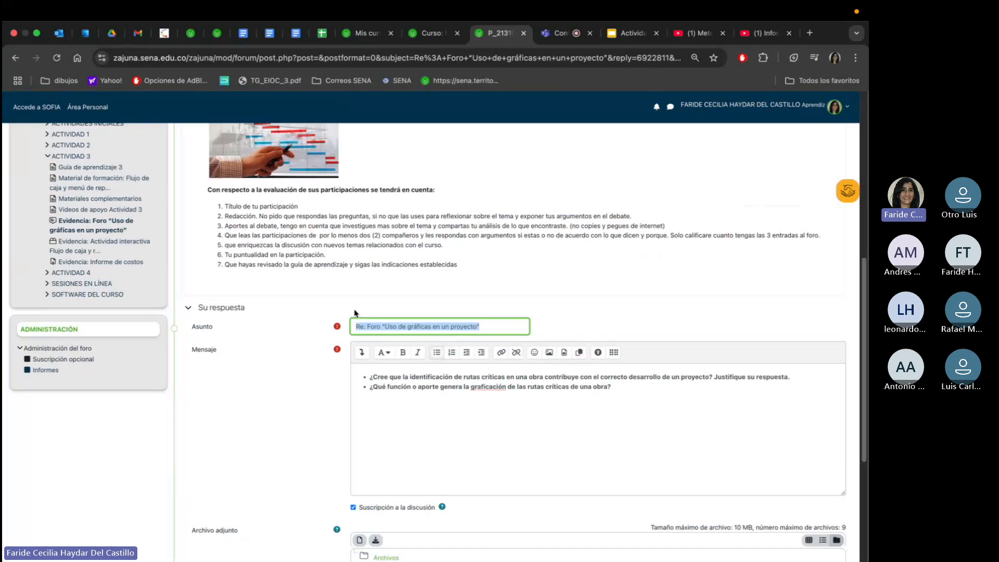
type("Paso a p")
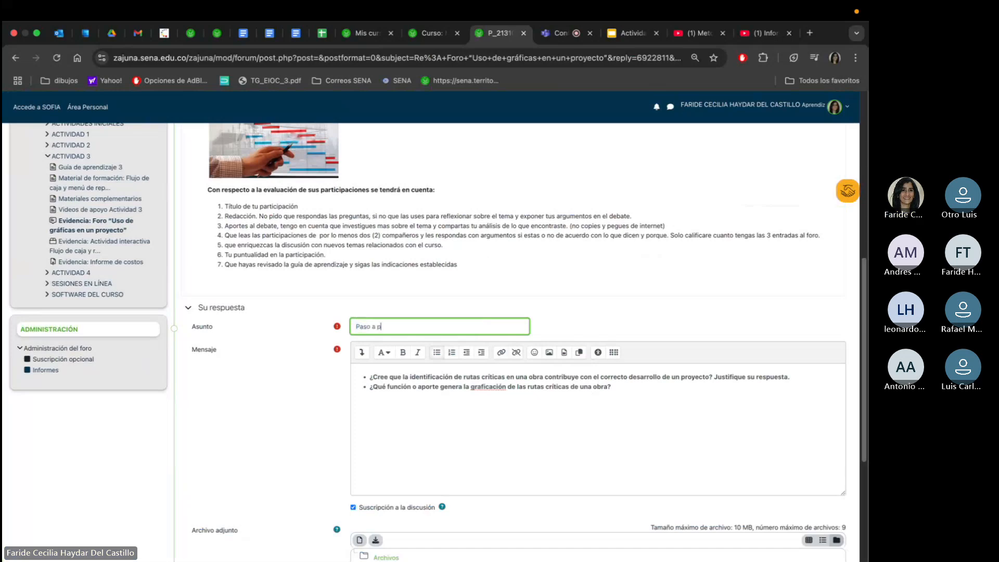
type("aso pare desarrolar el proyecot.")
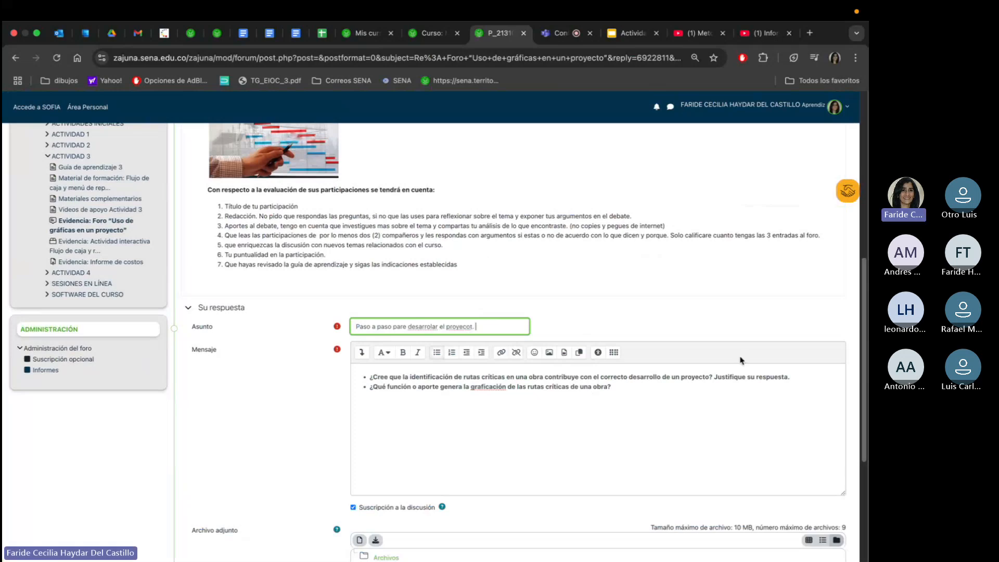
Make blank answer space under the first question in the message and highlight part of that question.
left_click(771, 374)
key("Return")
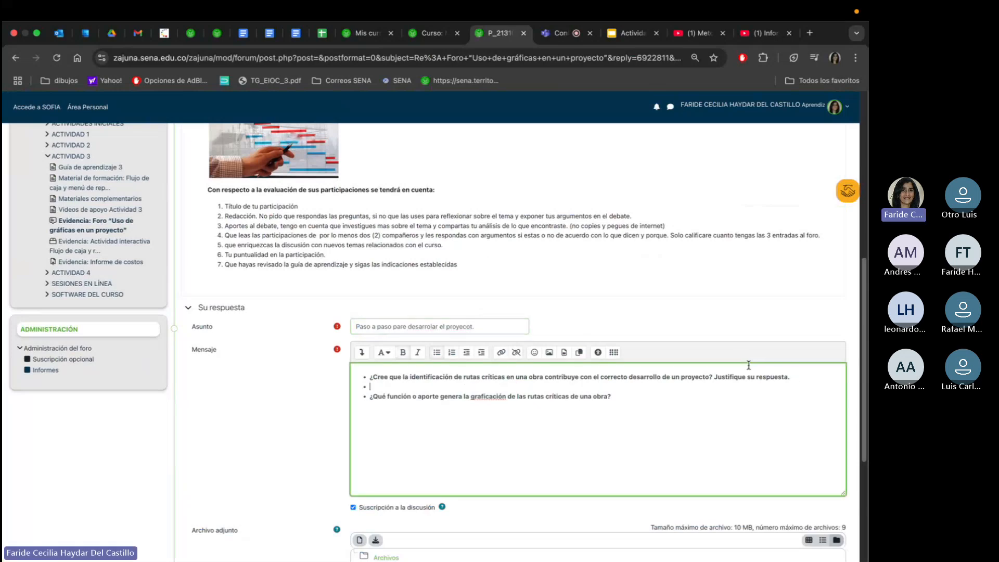
key("Return")
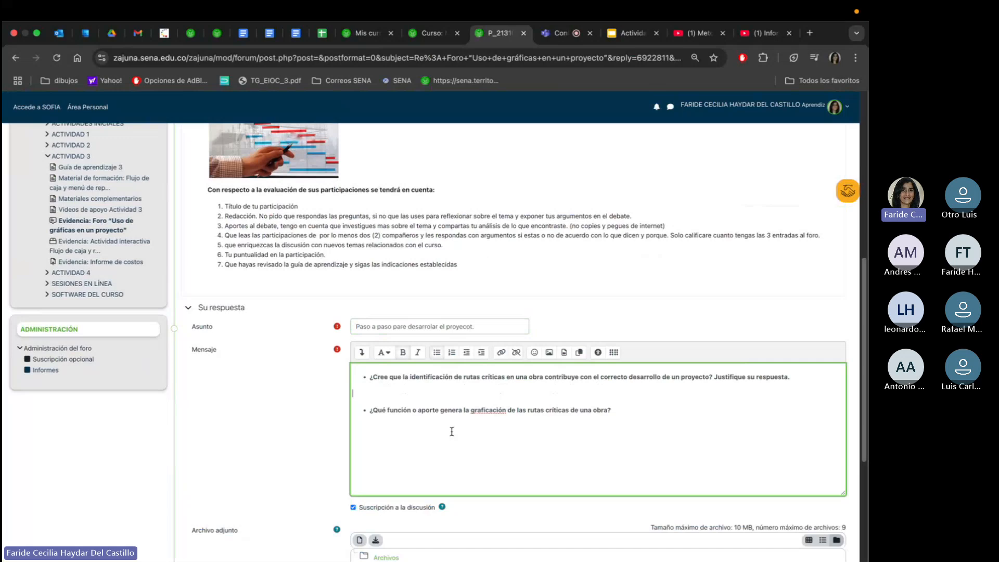
left_click(405, 442)
key("Return")
left_click_drag(463, 377, 721, 377)
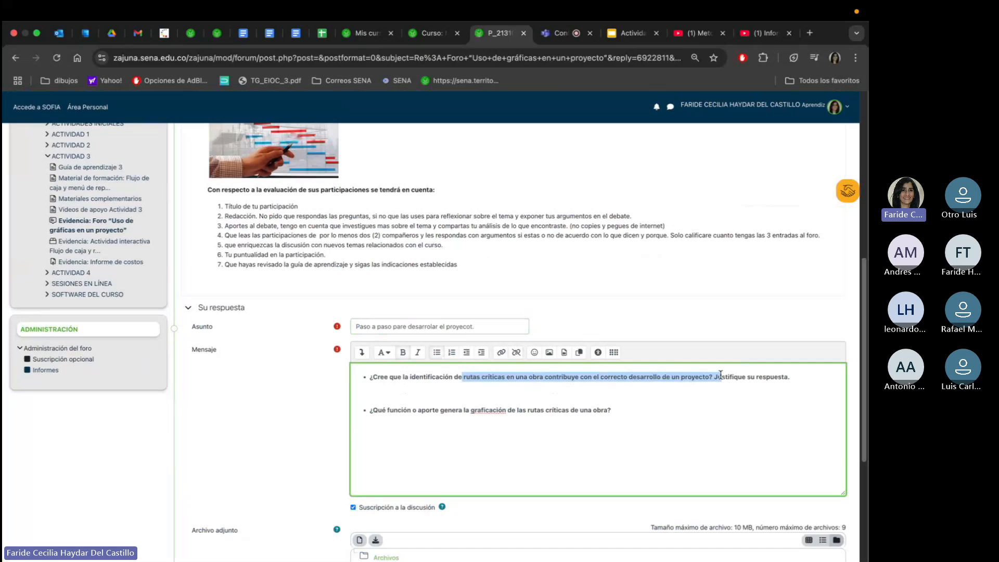
Leave the reply form without posting and return through the discussion to the evidence forum's main page.
scroll(718, 453, "down", 2)
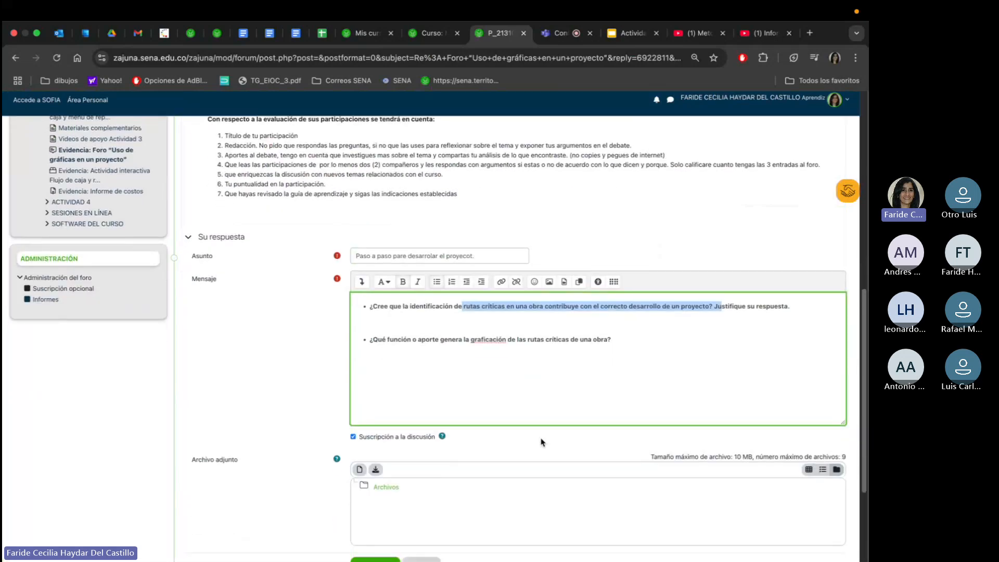
scroll(545, 441, "down", 1)
scroll(544, 442, "down", 1)
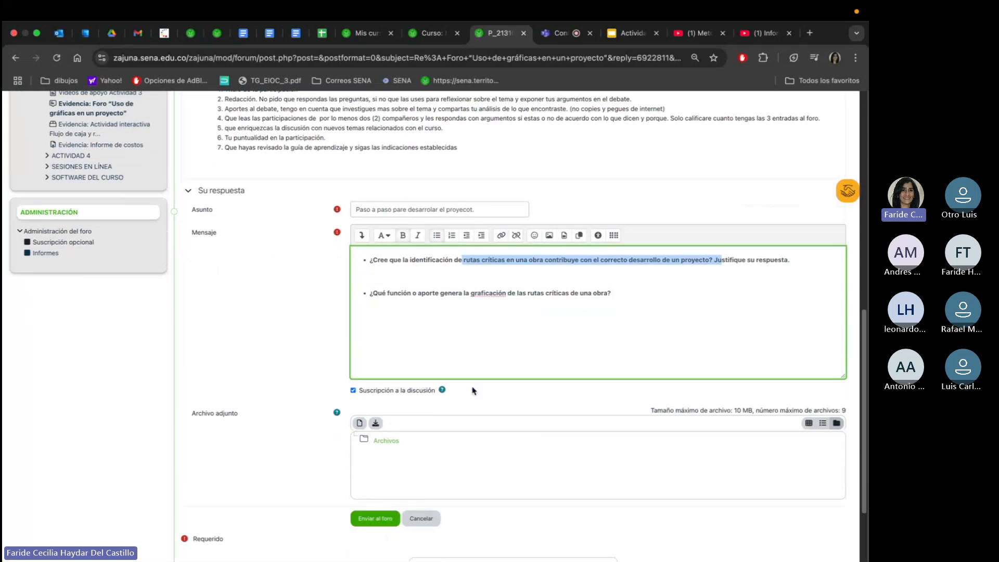
scroll(731, 181, "up", 3)
scroll(731, 181, "up", 10)
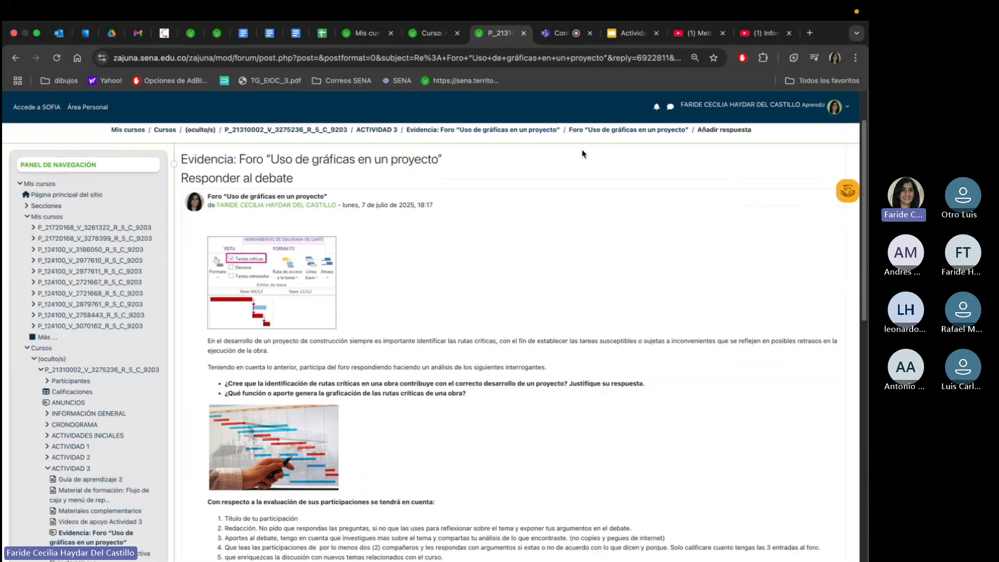
left_click(628, 130)
left_click(482, 237)
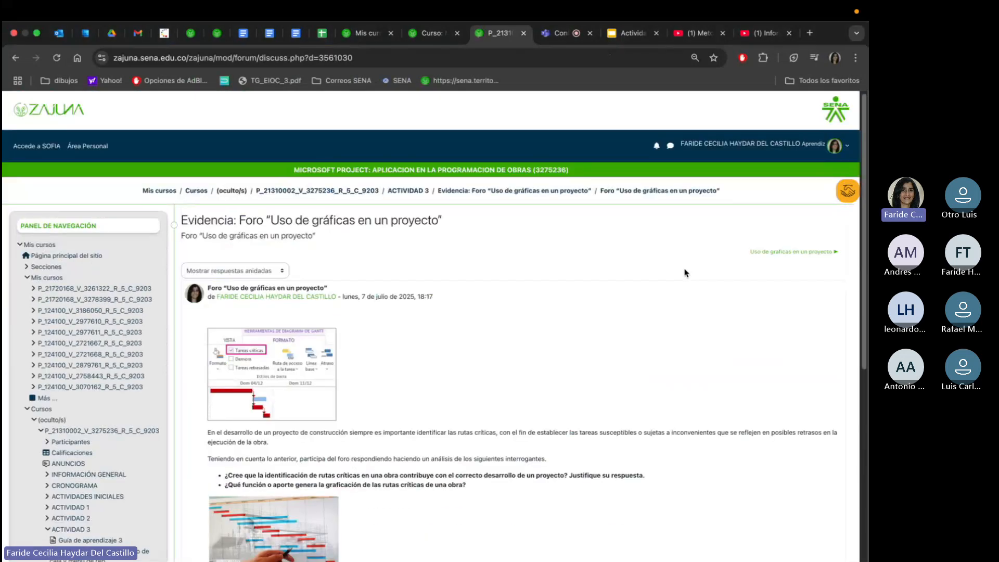
scroll(631, 267, "down", 5)
scroll(566, 192, "up", 5)
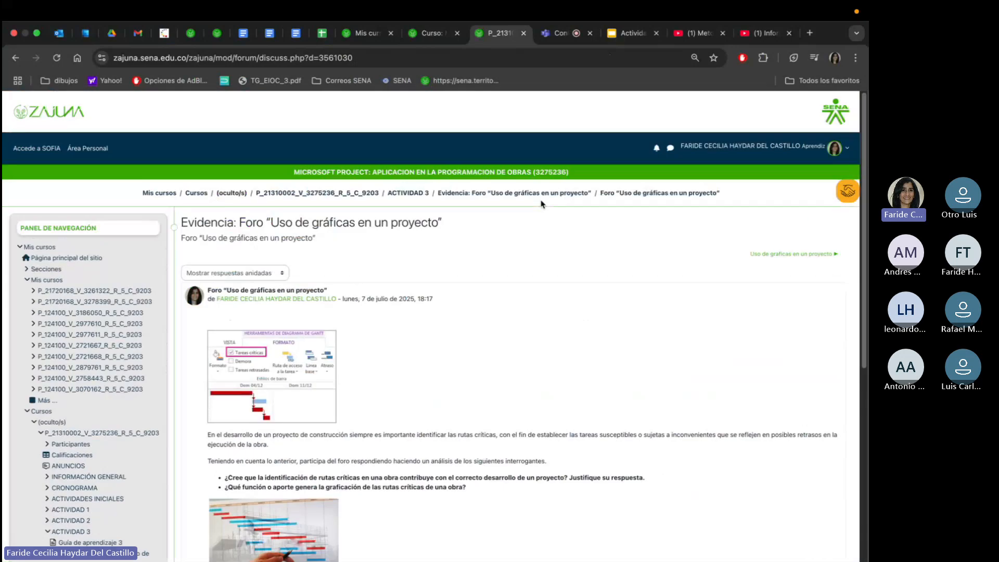
left_click(541, 193)
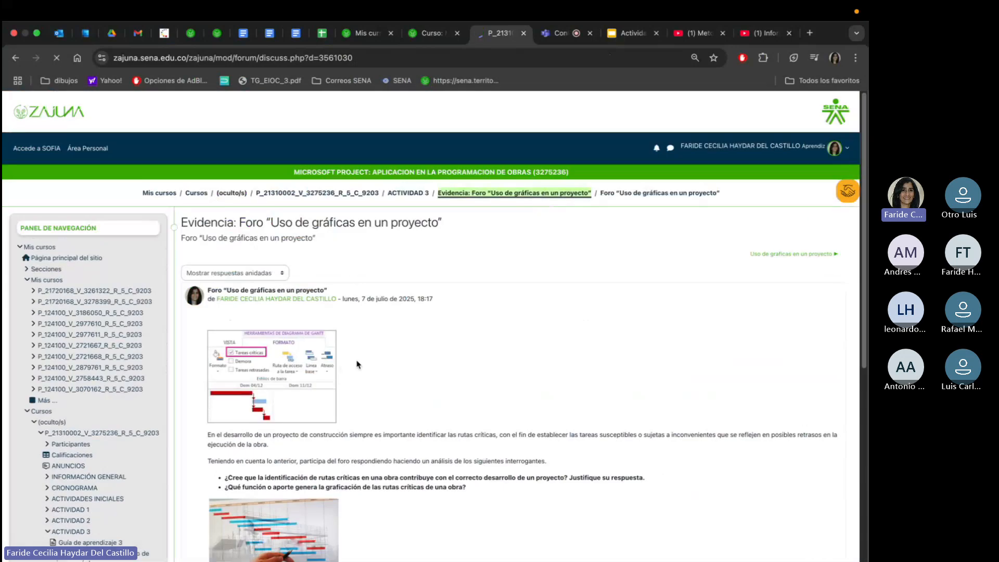
Show the forum's discussion list and check the Teams meeting before returning to the forum.
scroll(260, 403, "down", 1)
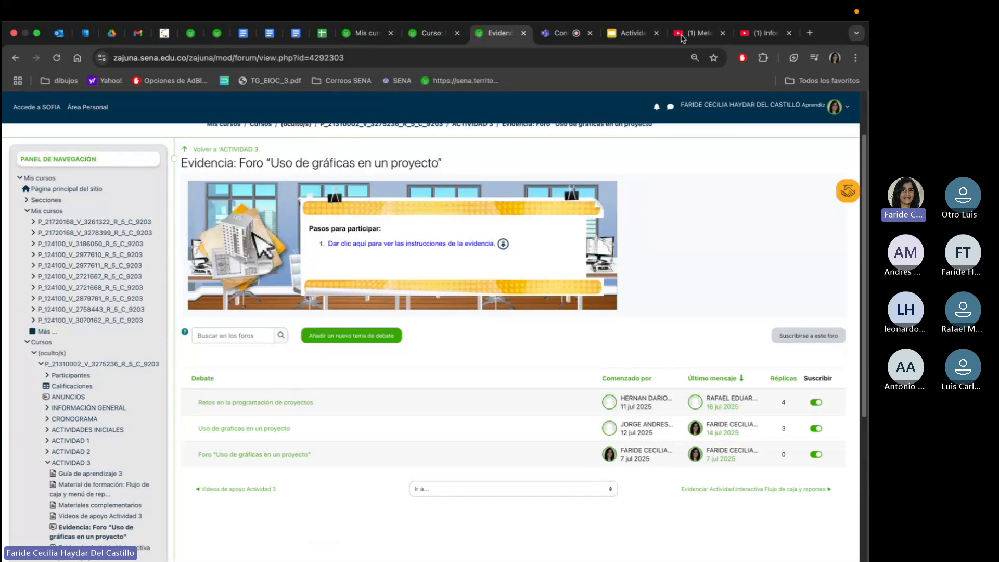
left_click(565, 34)
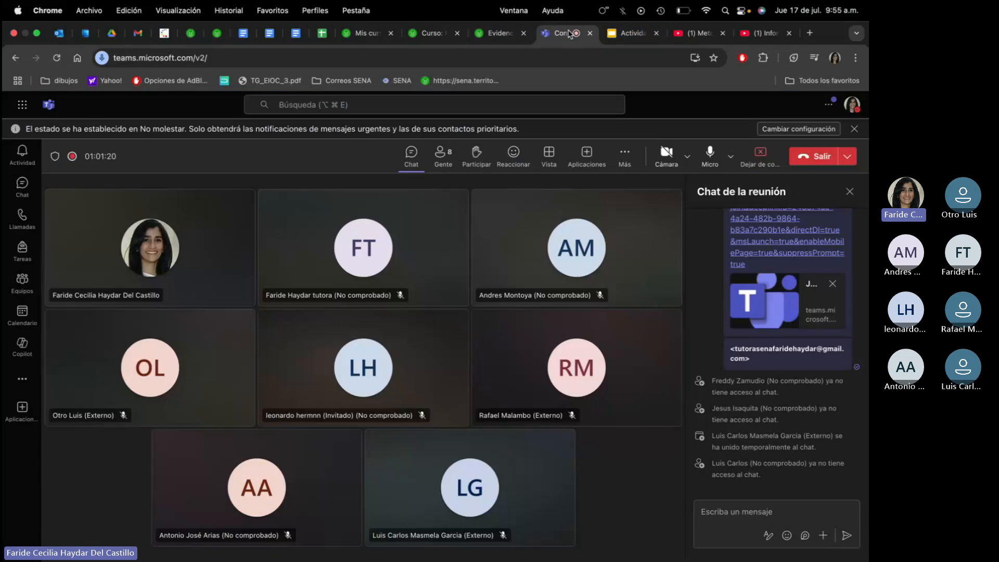
left_click(495, 34)
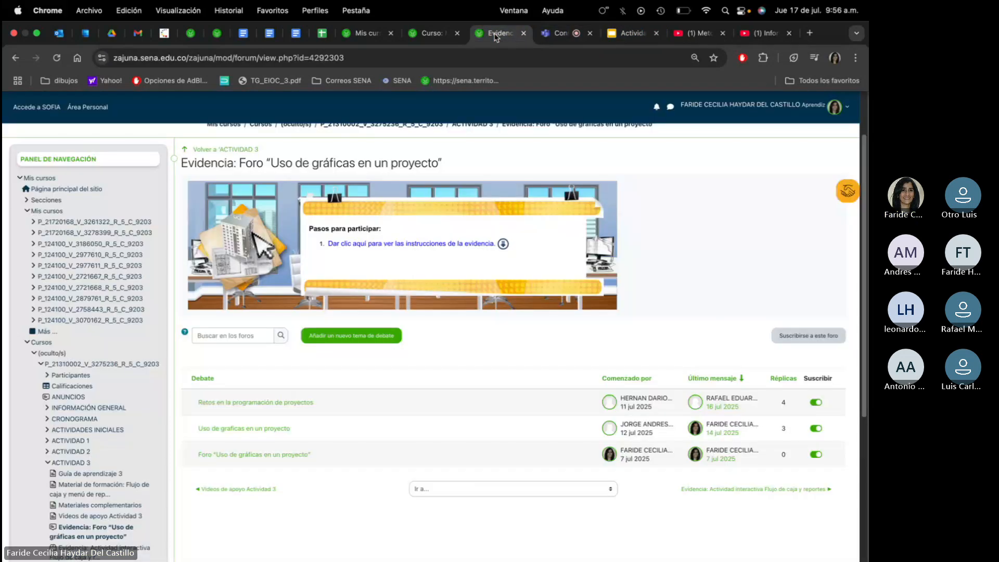
Open the evidence "Actividad interactiva Flujo de caja y reportes" from the course page and close the separate forum page.
left_click(430, 33)
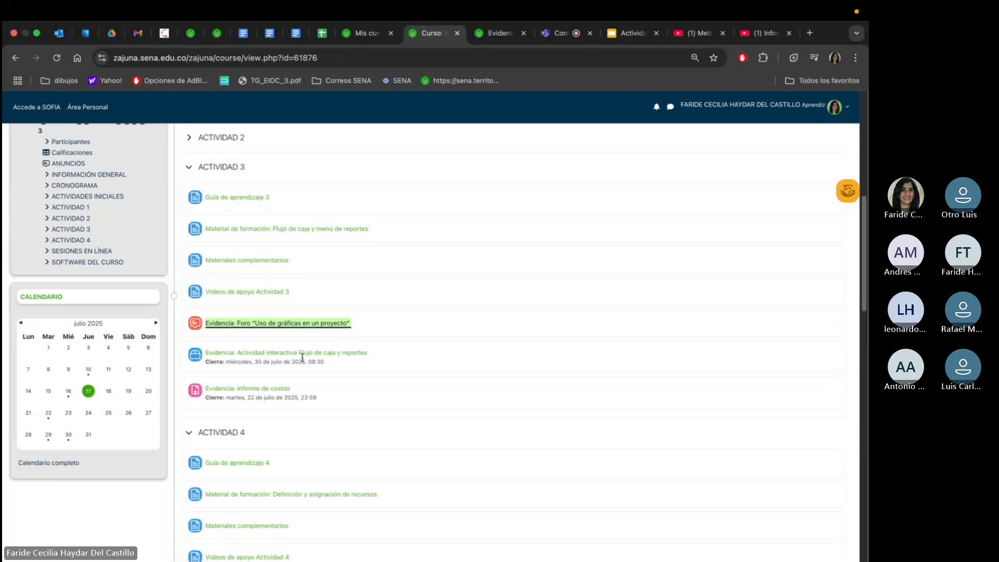
left_click(303, 354)
left_click(556, 34)
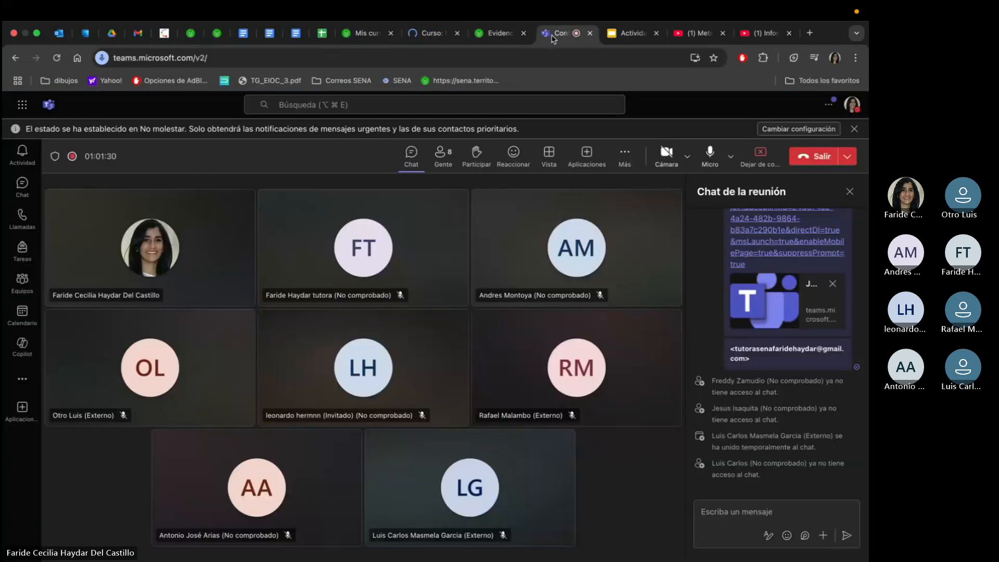
left_click(524, 34)
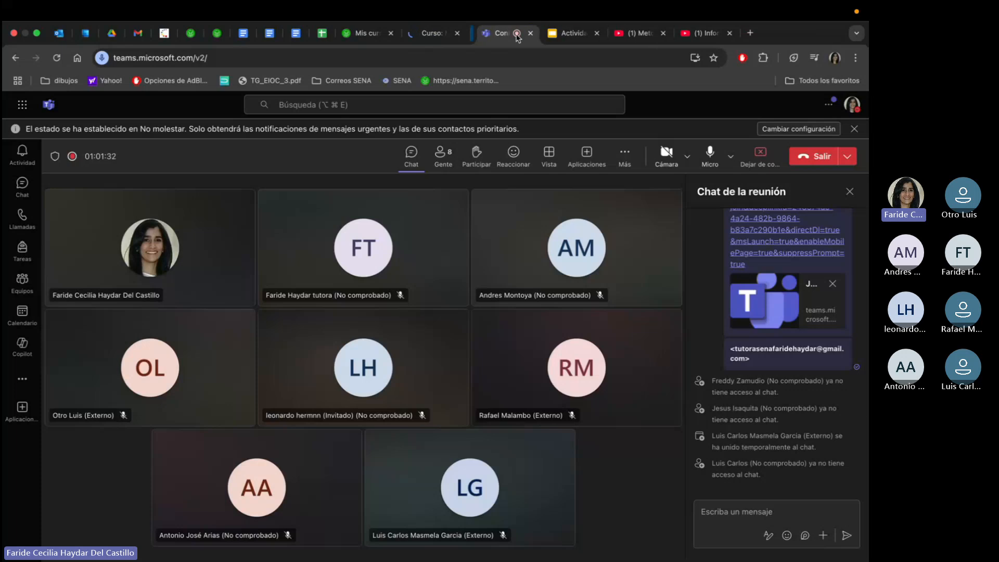
left_click(432, 35)
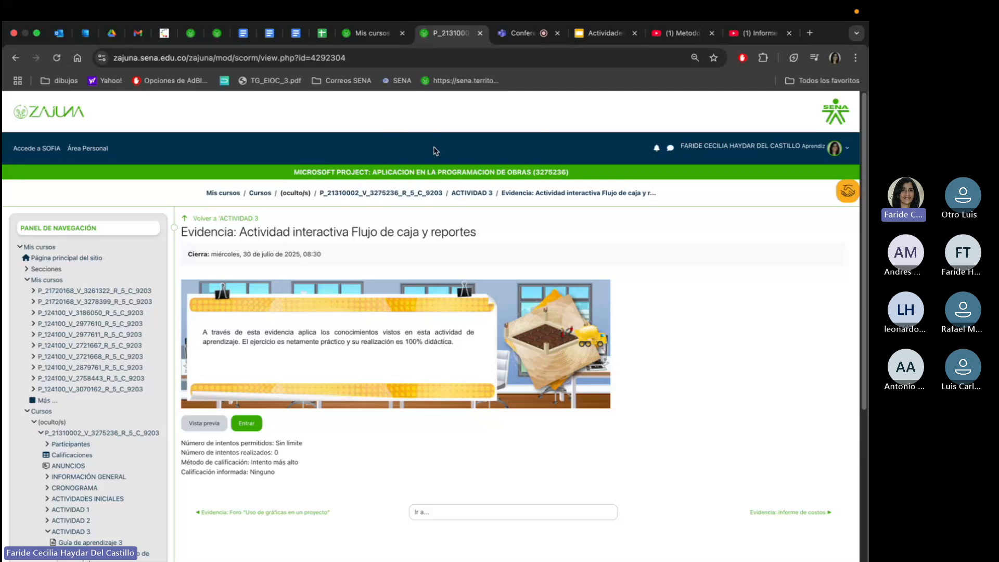
Enter the interactive activity and go through its welcome and instruction screens to the first question.
left_click(255, 428)
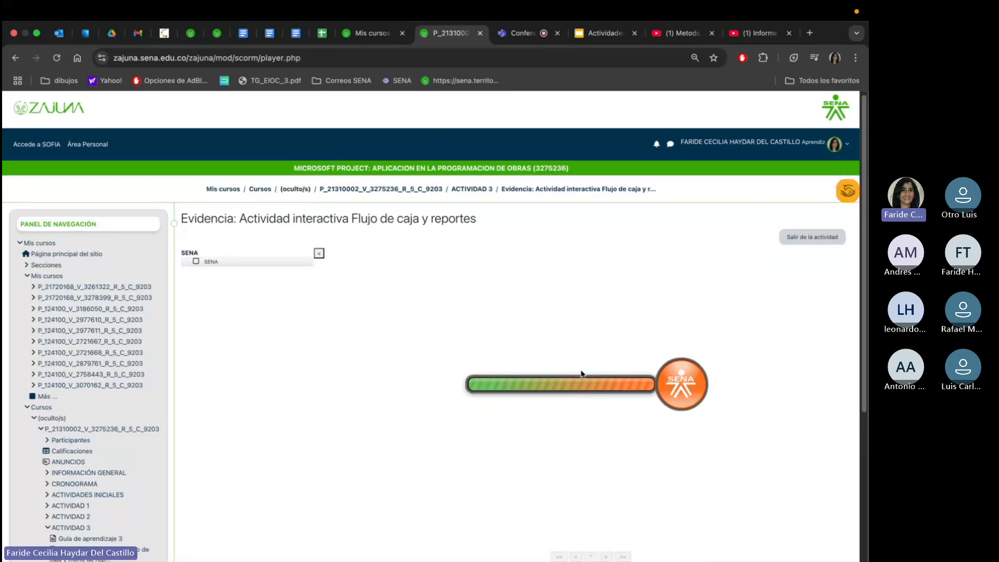
scroll(574, 374, "down", 3)
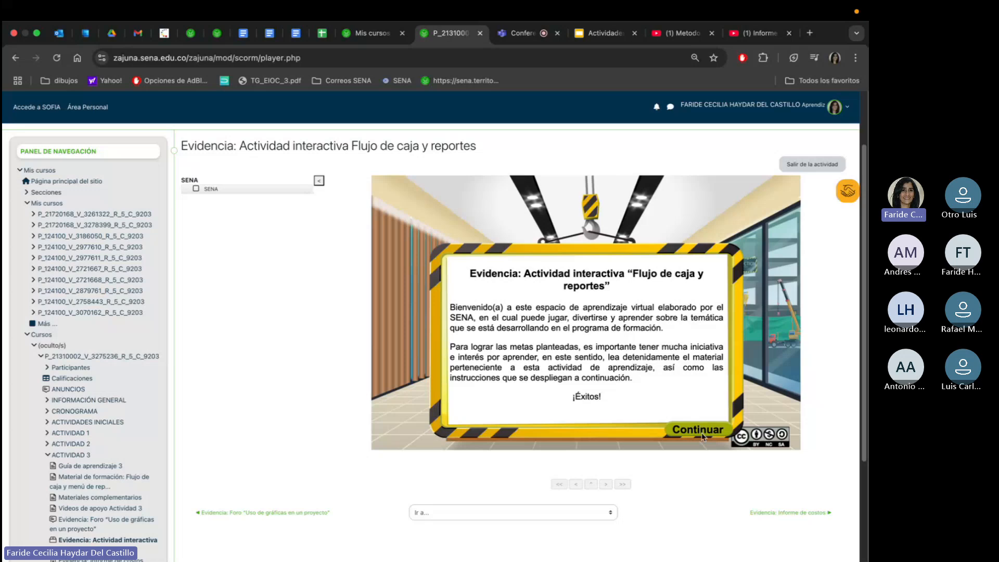
left_click(699, 429)
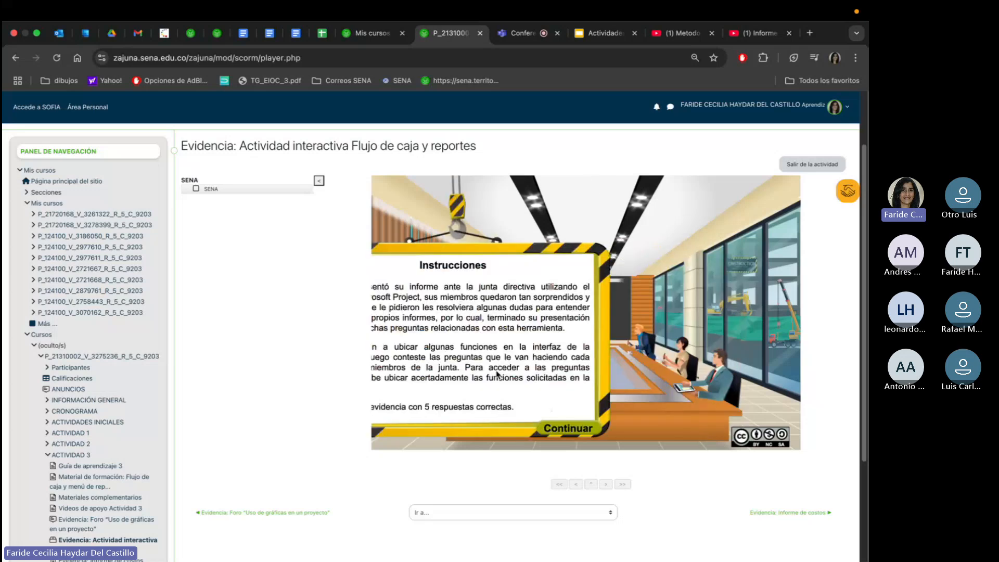
left_click(699, 427)
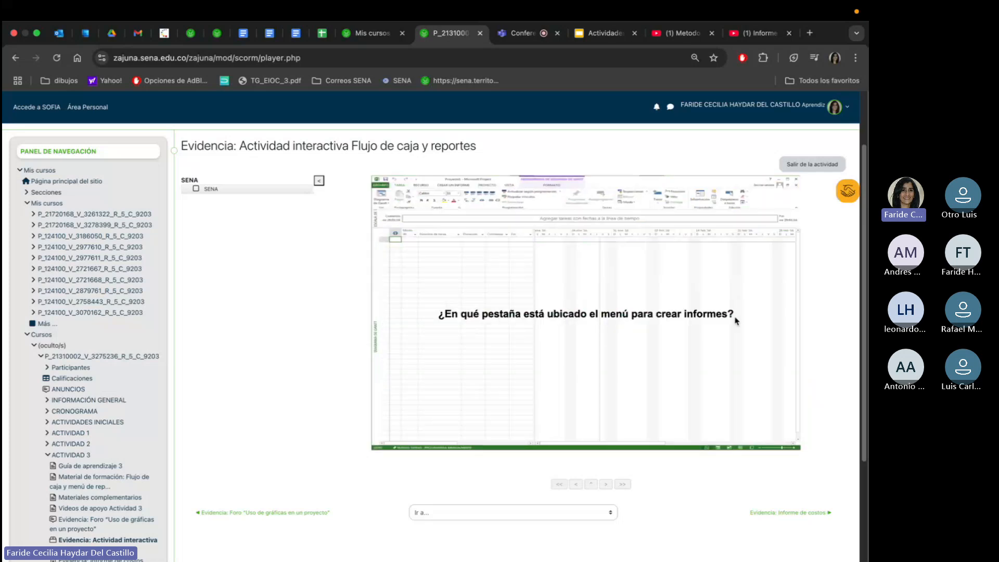
Locate the tab for creating reports in the simulated Project window and answer A to the critical tasks question, closing the feedback.
left_click(457, 186)
left_click(578, 406)
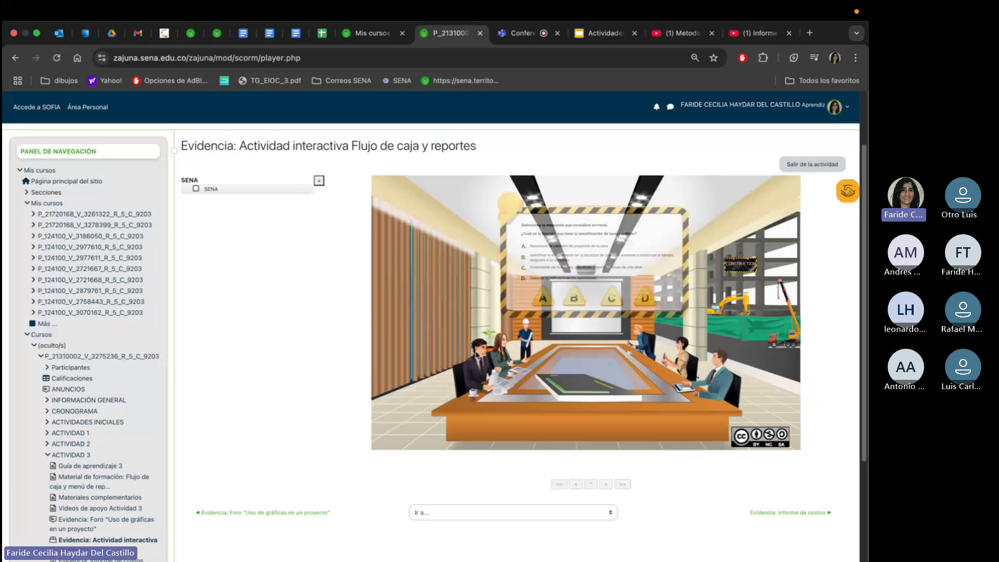
left_click(483, 399)
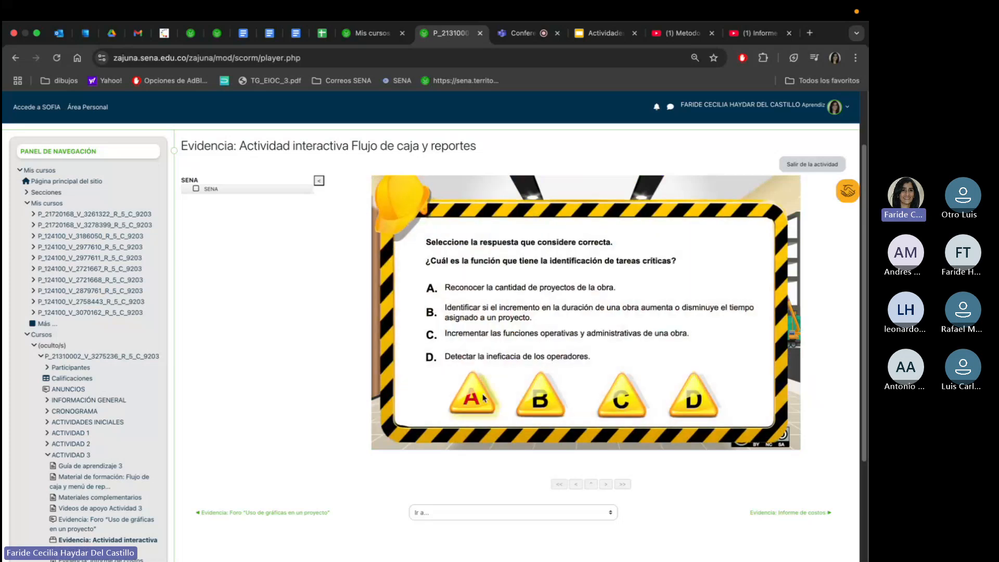
left_click(473, 409)
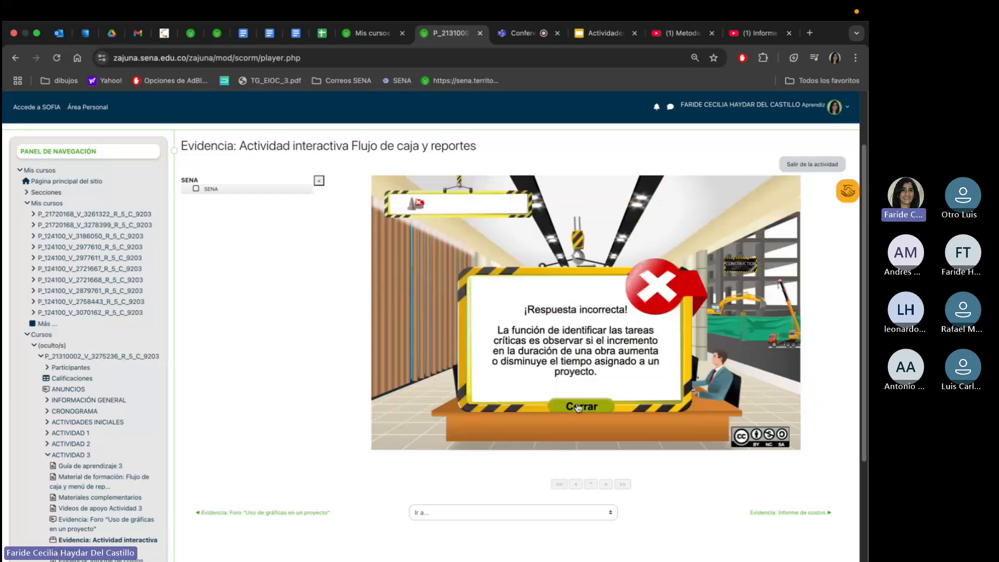
left_click(580, 405)
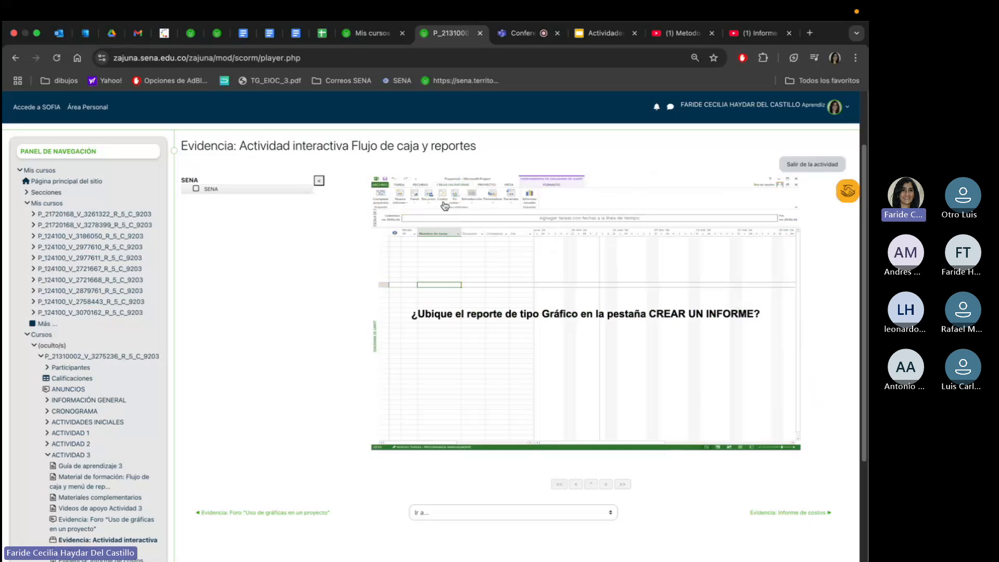
Try to locate the Gráfico report type, and exit the interactive activity to the course page's Actividad 3 section.
left_click(413, 197)
left_click(818, 165)
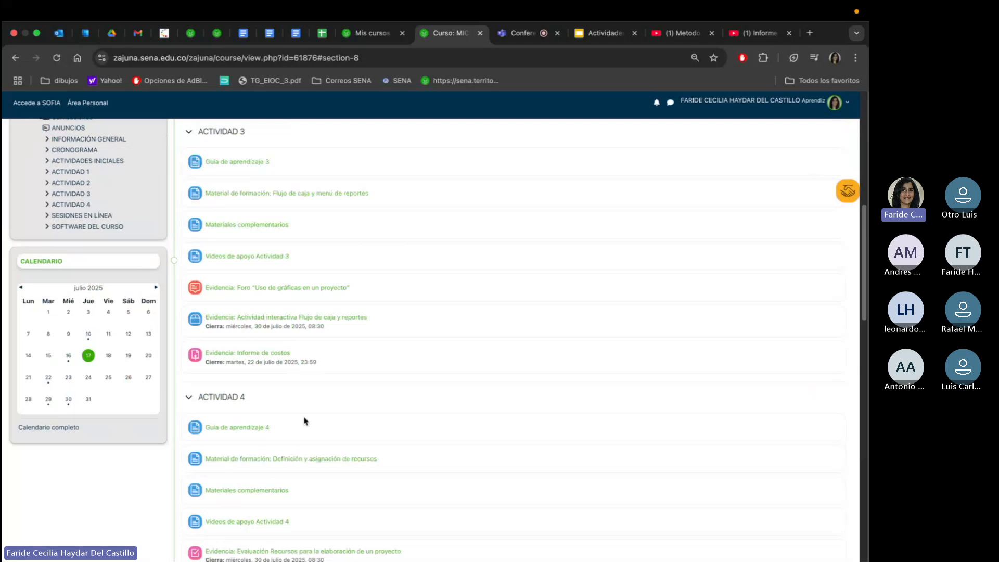
Switch to the Ejercicio Vivienda spreadsheet and review the Costo Fijo amounts on the Actividad 3 sheet through the end of the task list.
scroll(281, 375, "down", 1)
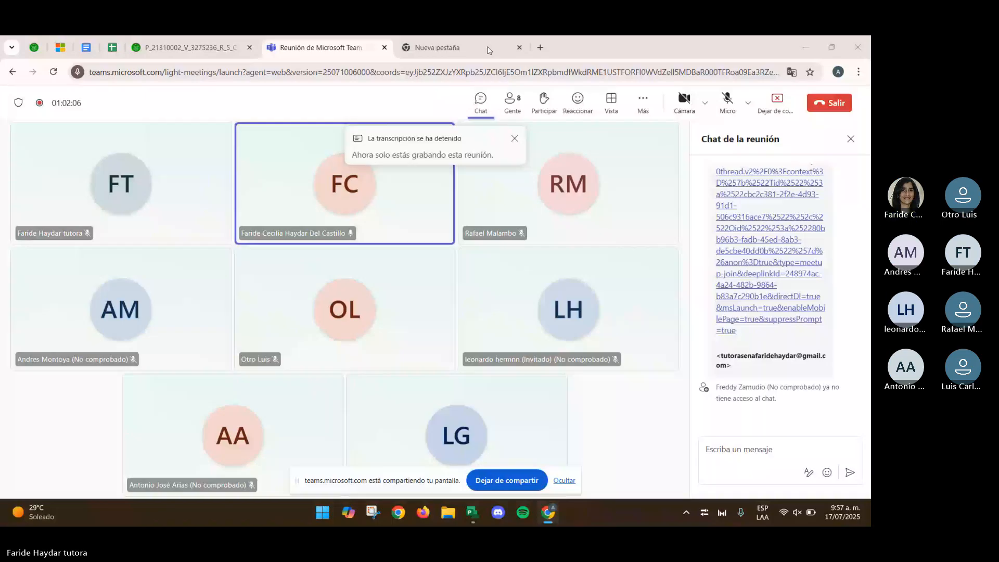
left_click(111, 48)
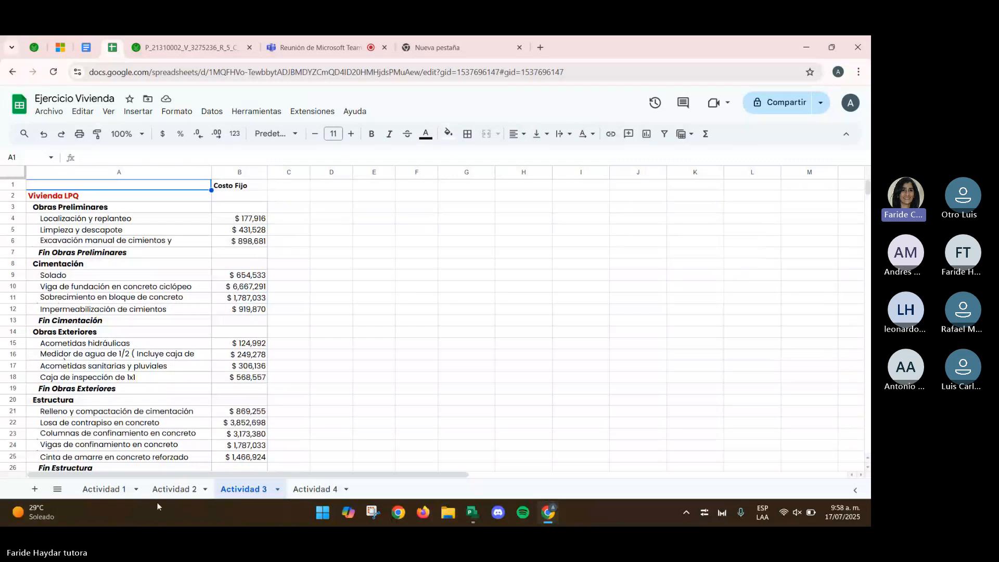
left_click(174, 492)
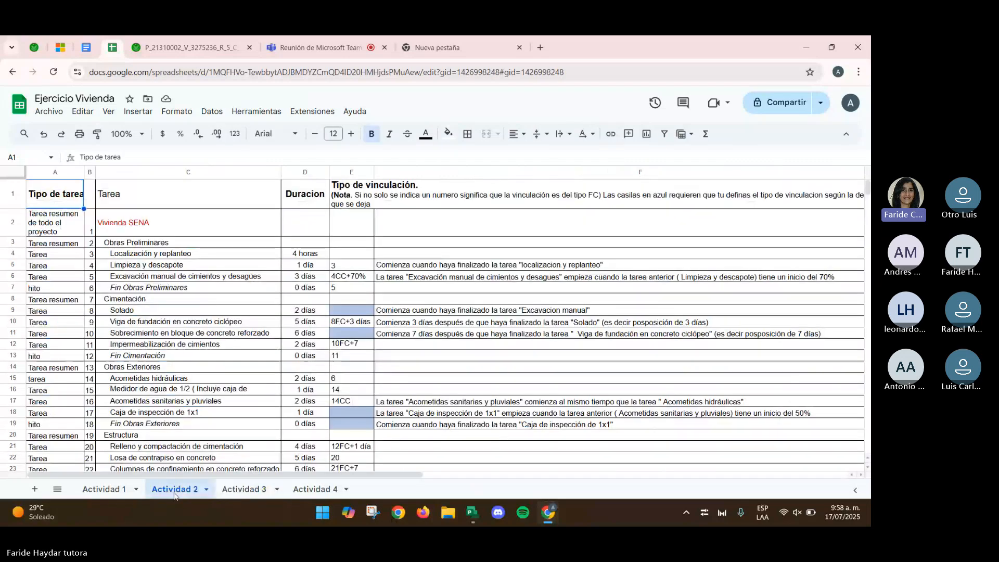
left_click(243, 489)
left_click_drag(233, 224, 236, 470)
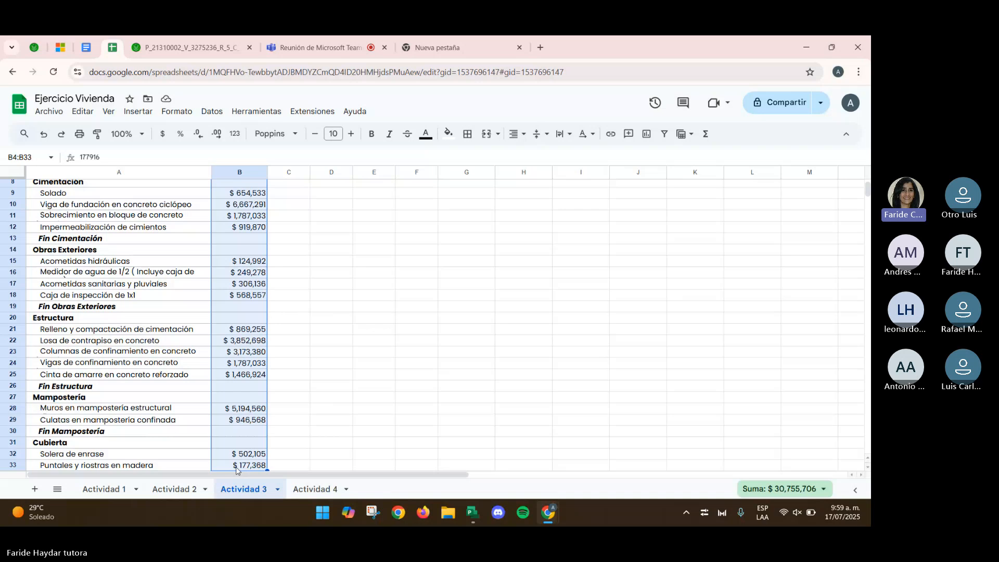
scroll(217, 257, "down", 2)
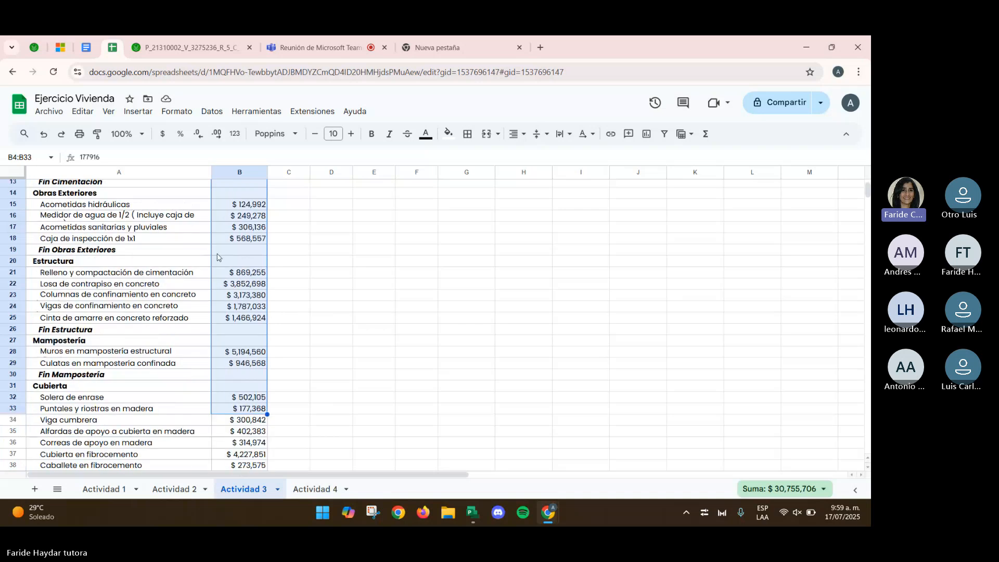
scroll(217, 257, "down", 20)
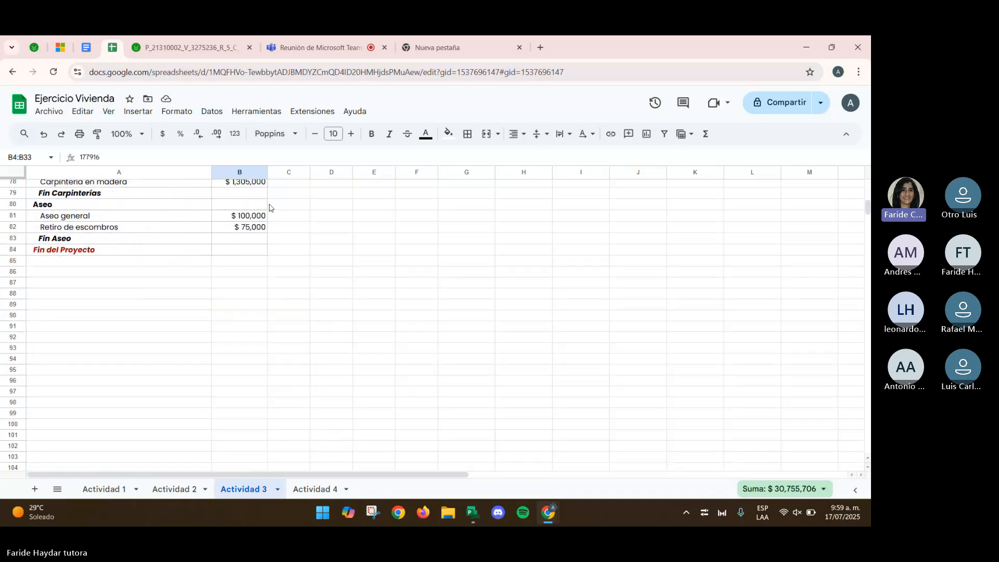
scroll(269, 207, "up", 20)
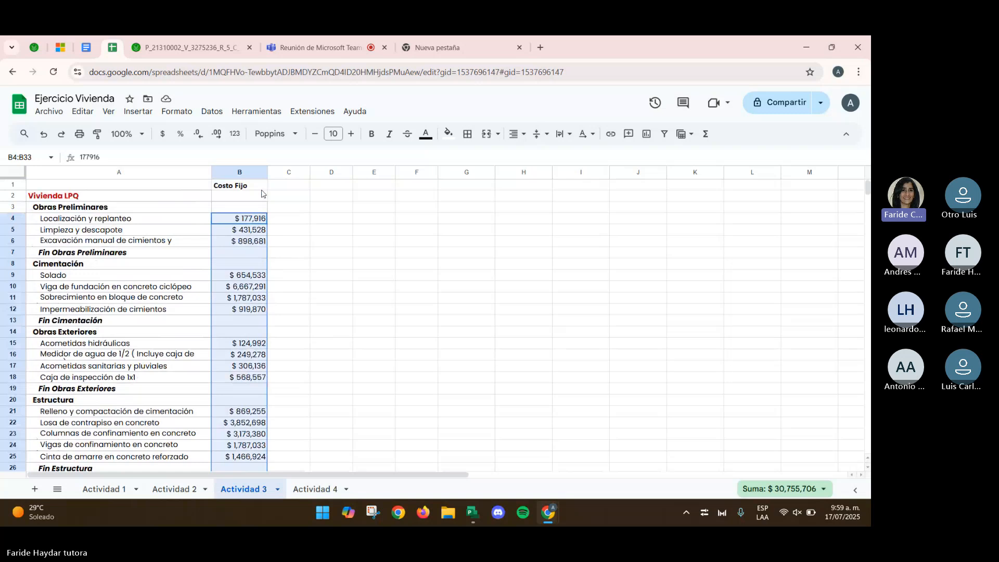
Switch to Microsoft Project, display the Gantt chart, and reveal the table's Predecesoras and Sucesoras columns.
mouse_move(473, 517)
left_click(473, 516)
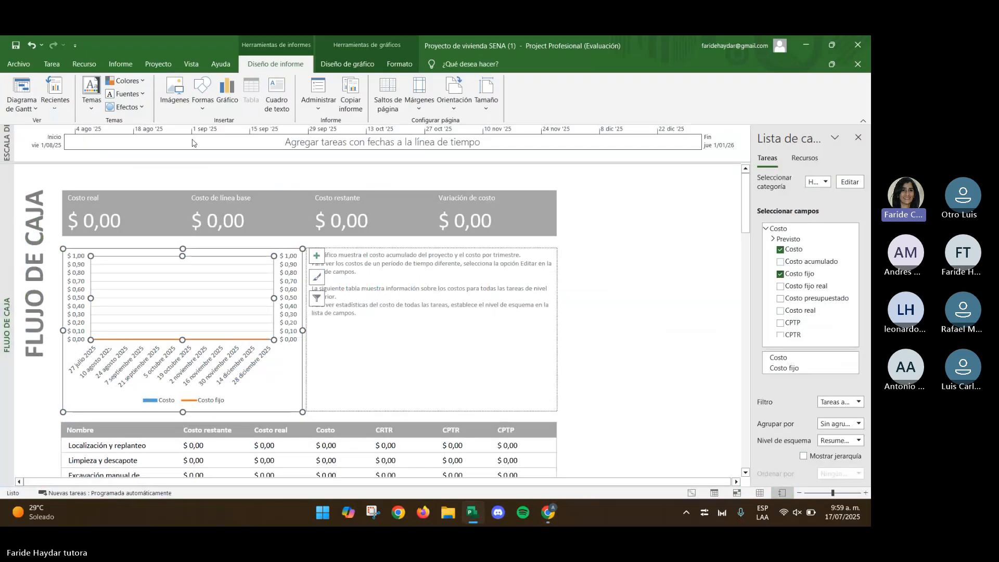
left_click(18, 108)
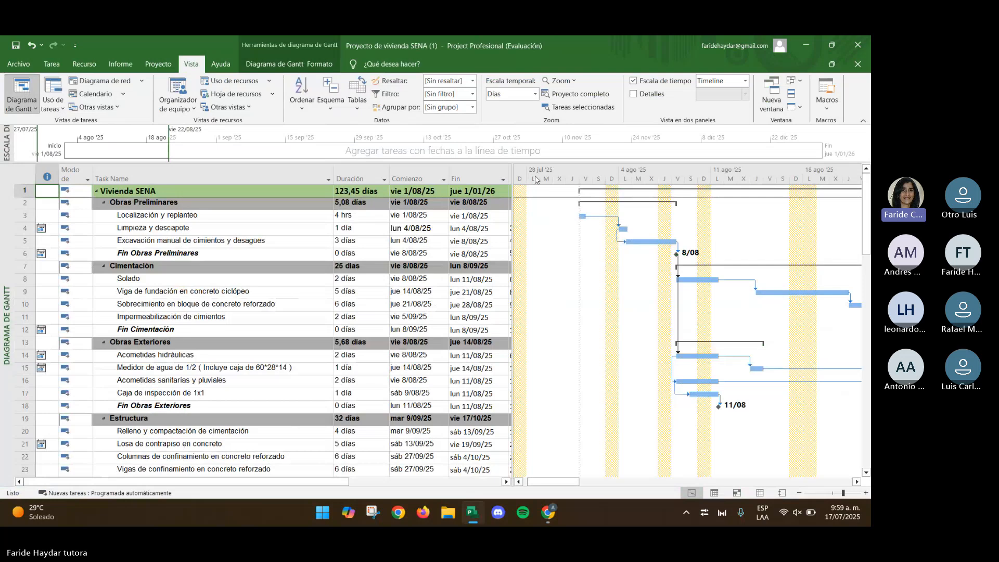
left_click_drag(512, 175, 615, 167)
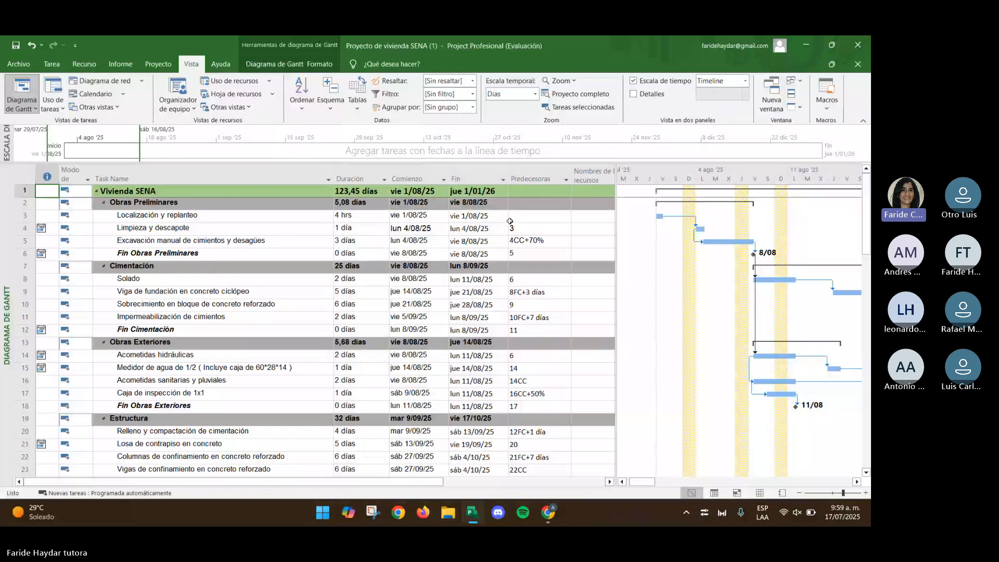
scroll(510, 221, "down", 3)
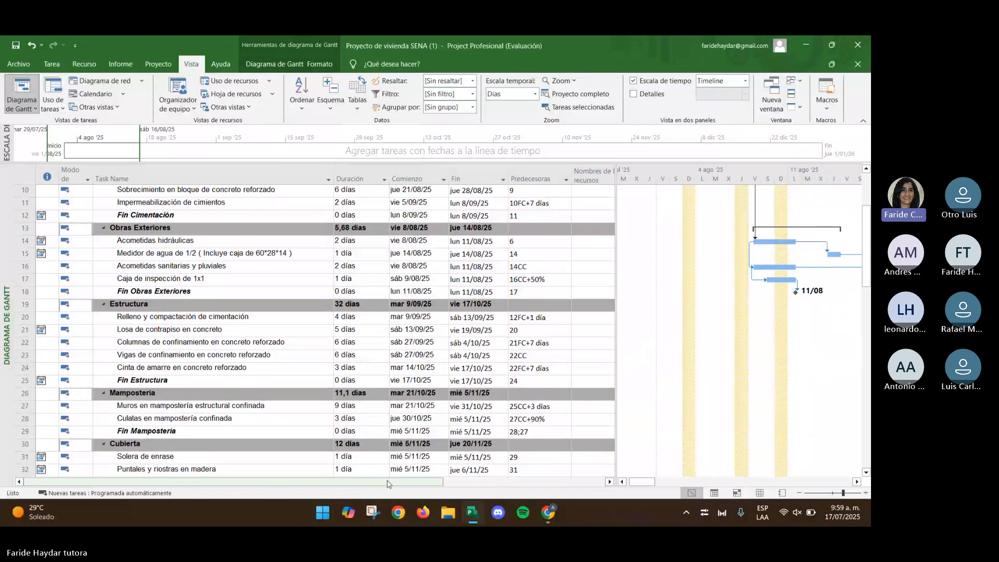
left_click_drag(613, 482, 509, 479)
left_click_drag(289, 482, 500, 479)
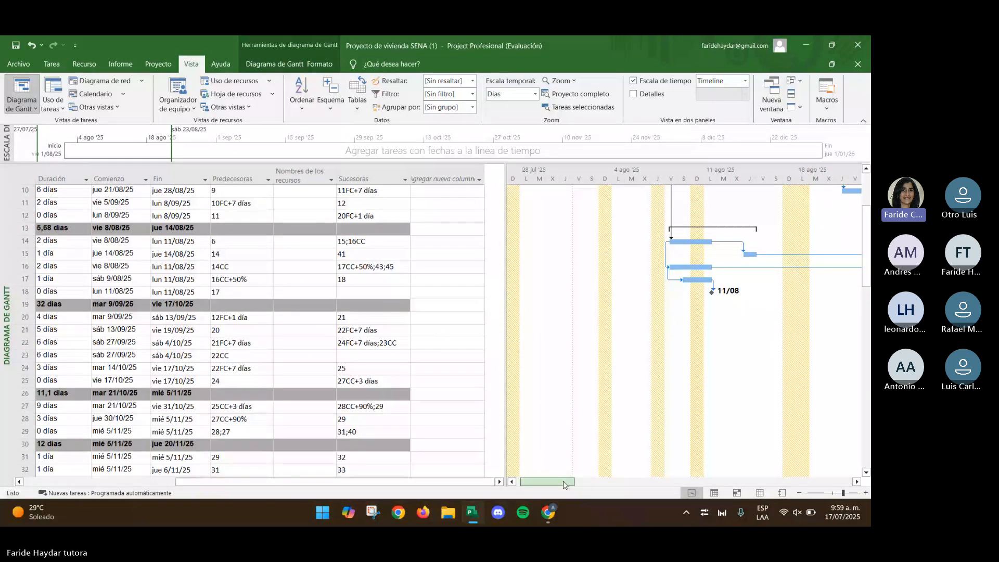
Fit the Gantt timescale to the complete project and review the linked task bars down the chart.
left_click_drag(564, 484, 590, 484)
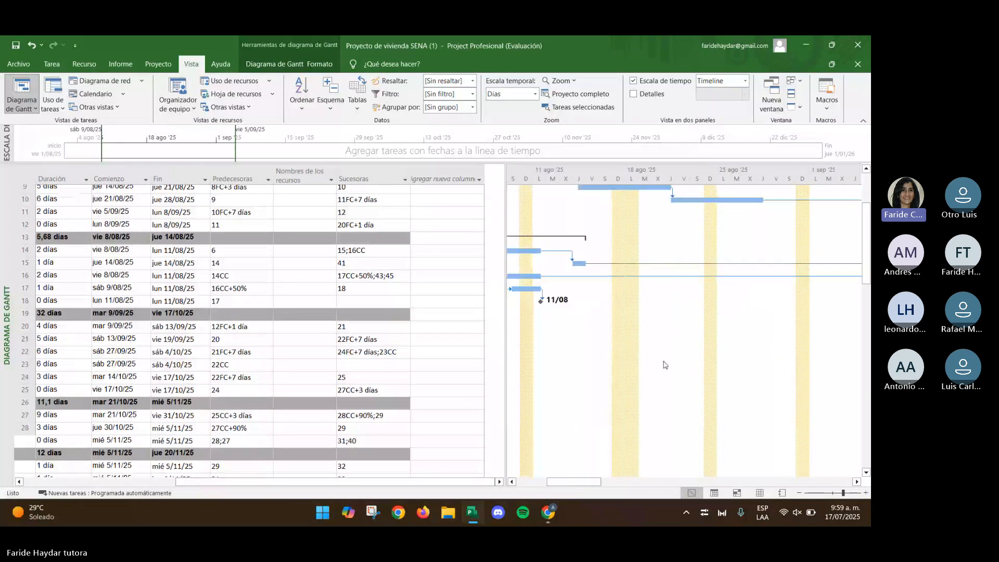
scroll(663, 365, "up", 3)
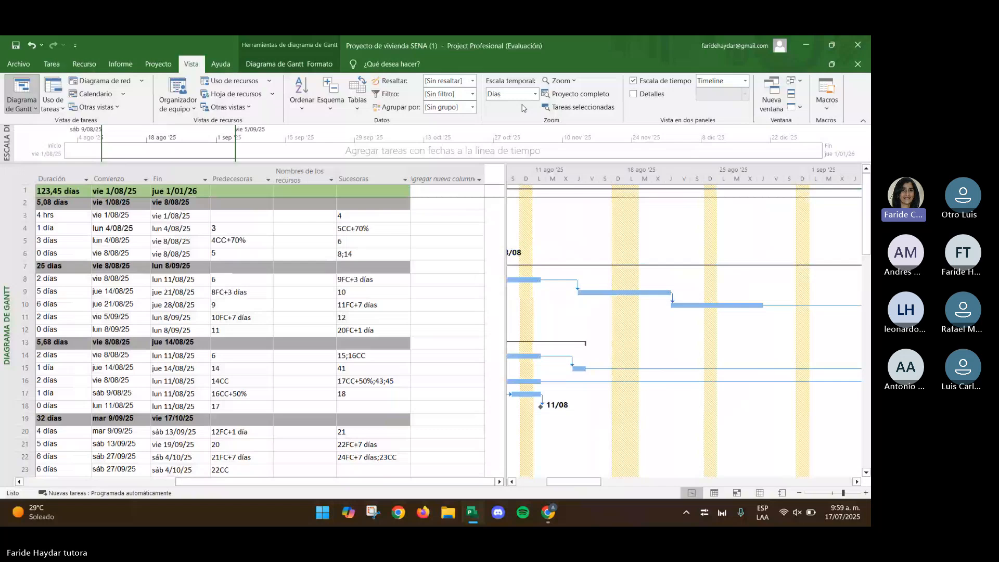
left_click(598, 98)
scroll(658, 297, "down", 7)
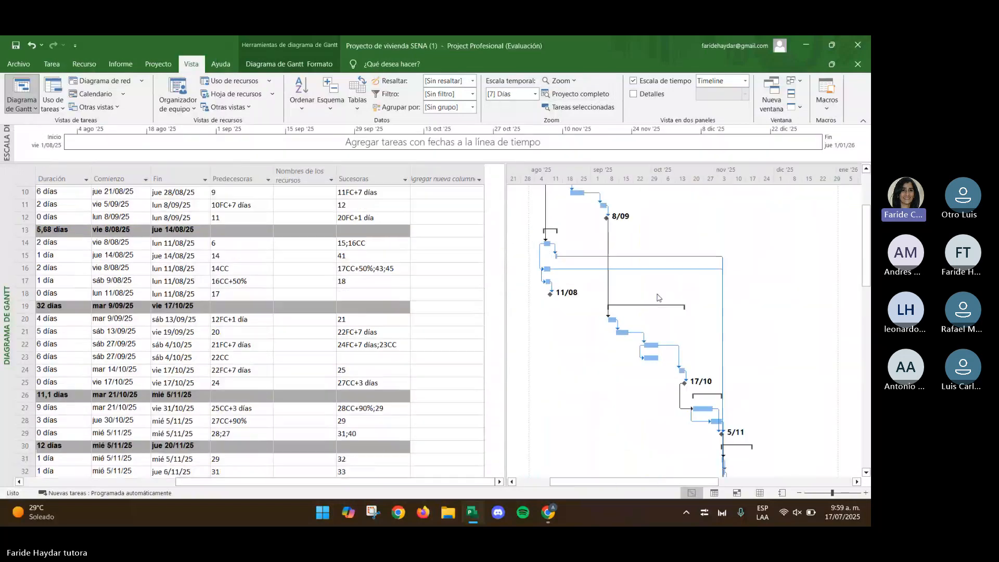
scroll(660, 298, "down", 5)
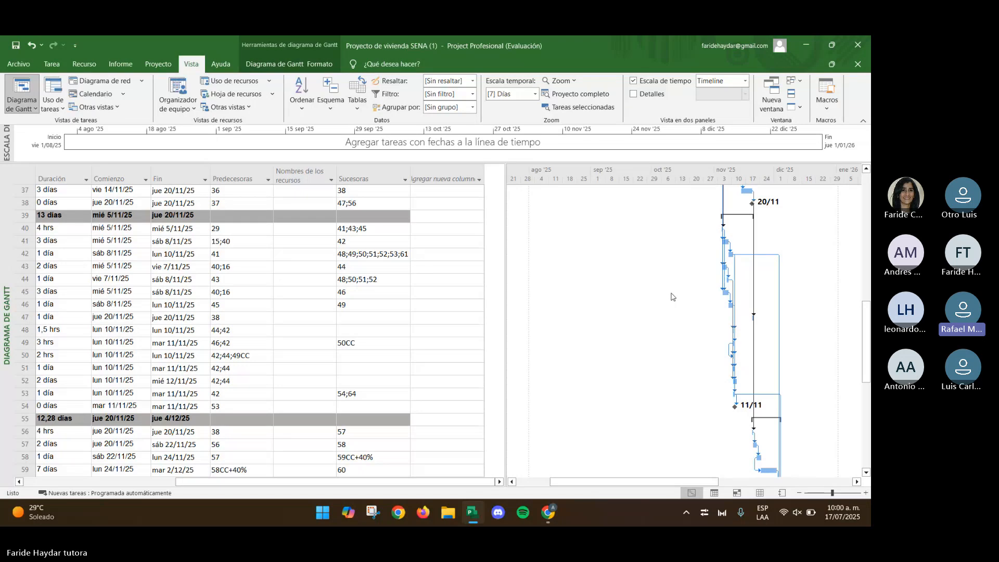
left_click(373, 176)
right_click(373, 177)
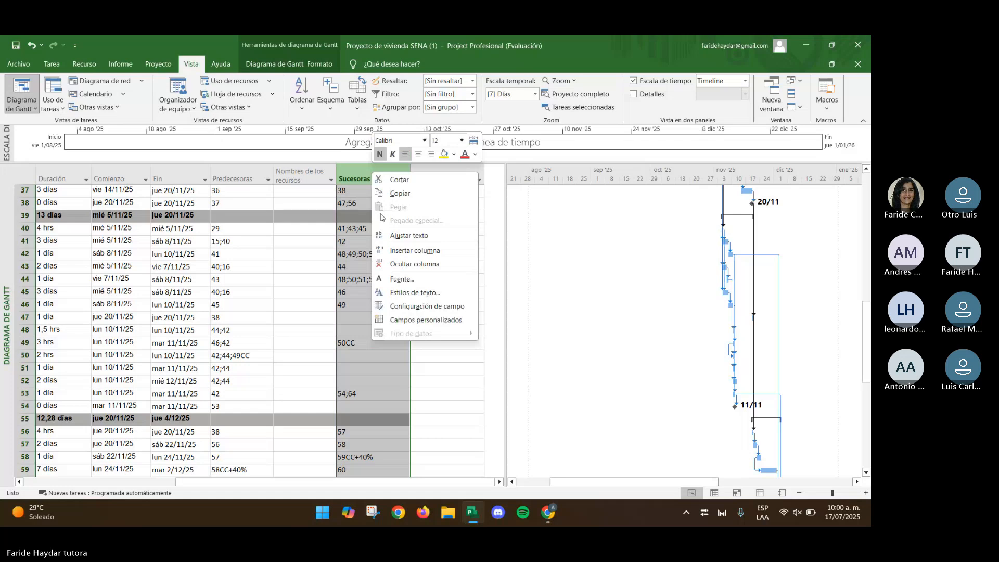
left_click(537, 200)
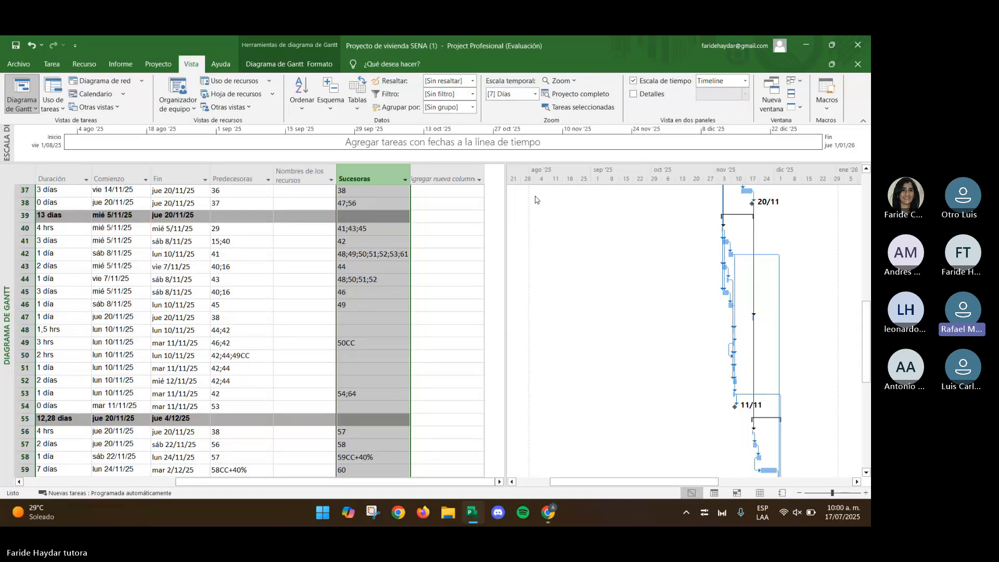
Review the task names from the Instalaciones sections back to Vivienda SENA, and look at the available outline levels without applying one.
left_click(140, 481)
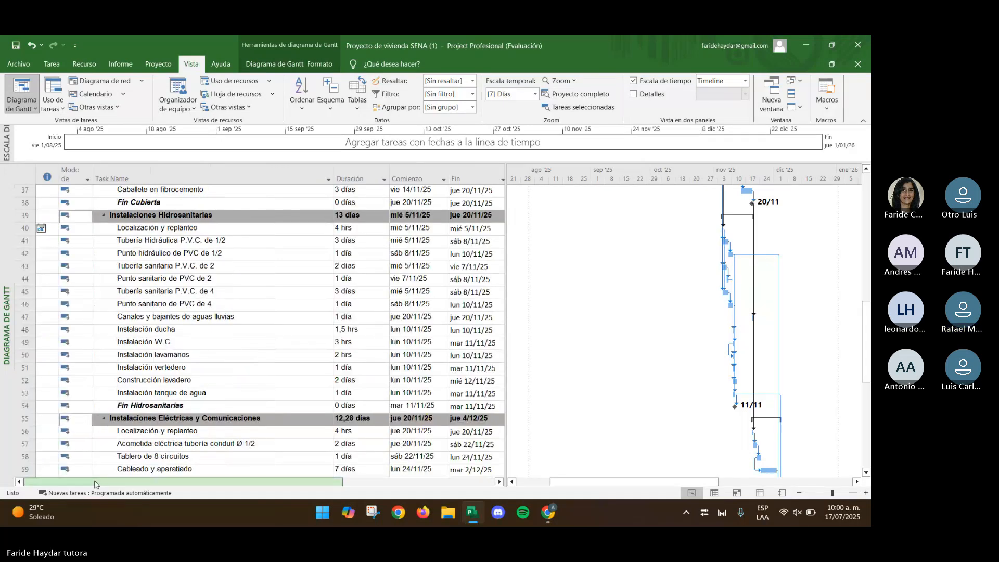
scroll(138, 234, "down", 6)
scroll(137, 234, "up", 18)
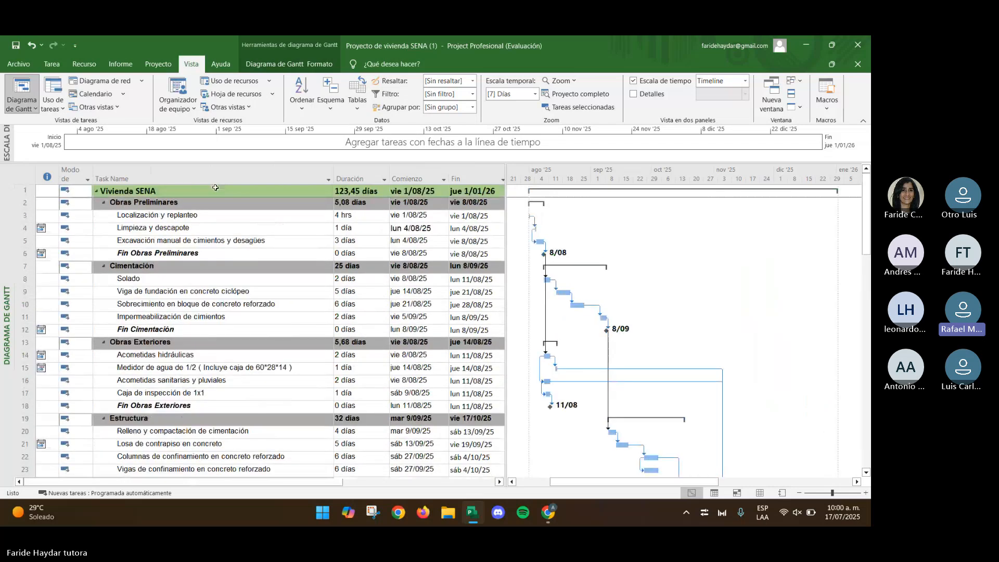
left_click(329, 108)
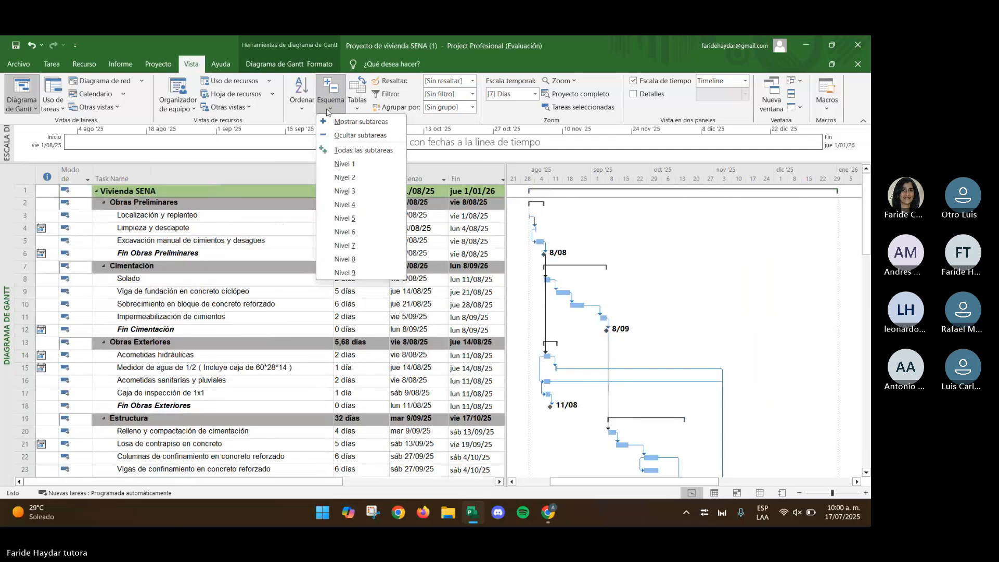
left_click(313, 320)
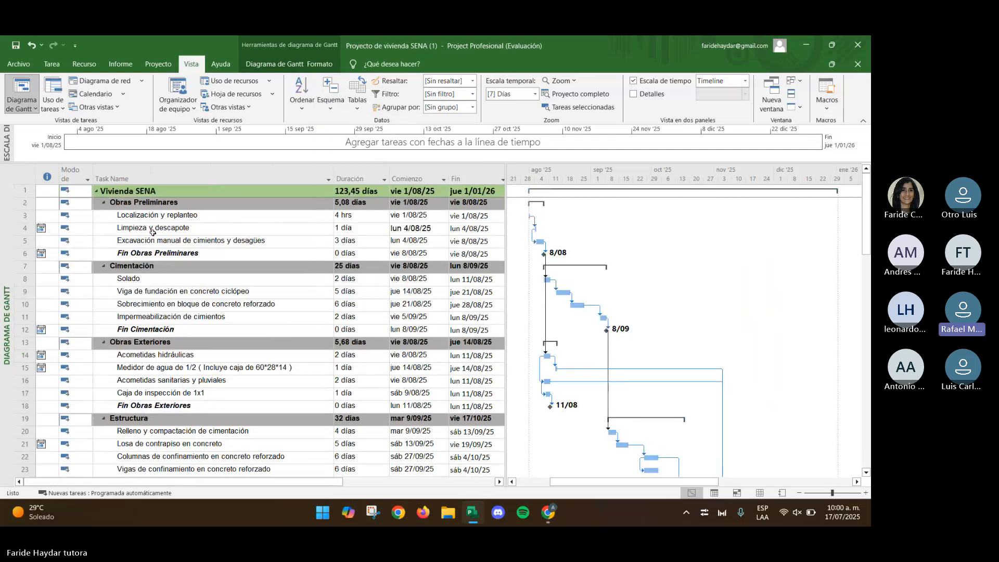
Examine the predecessors of the task "Limpieza y descapote" in its task information and close the dialog.
left_click(177, 222)
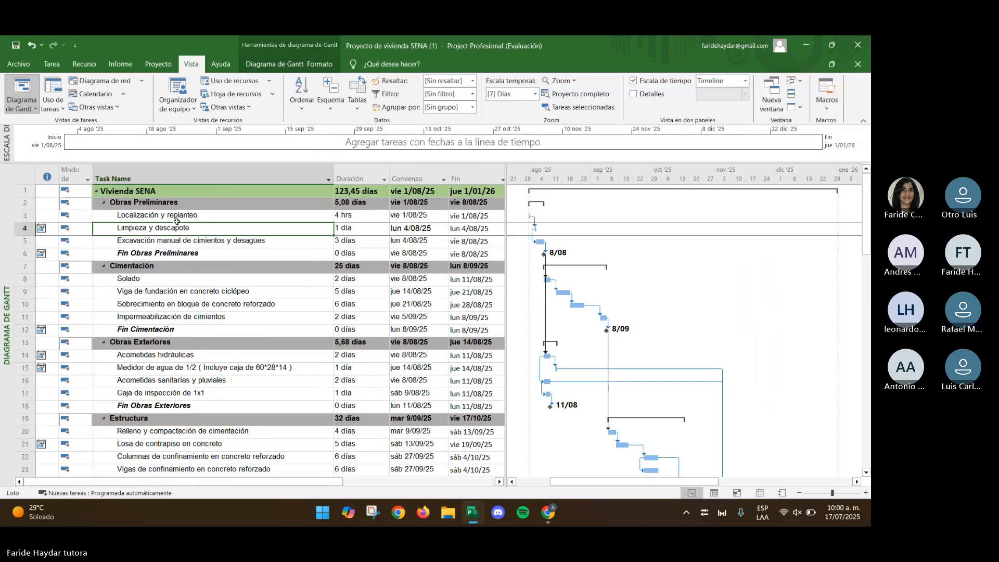
left_click(44, 227)
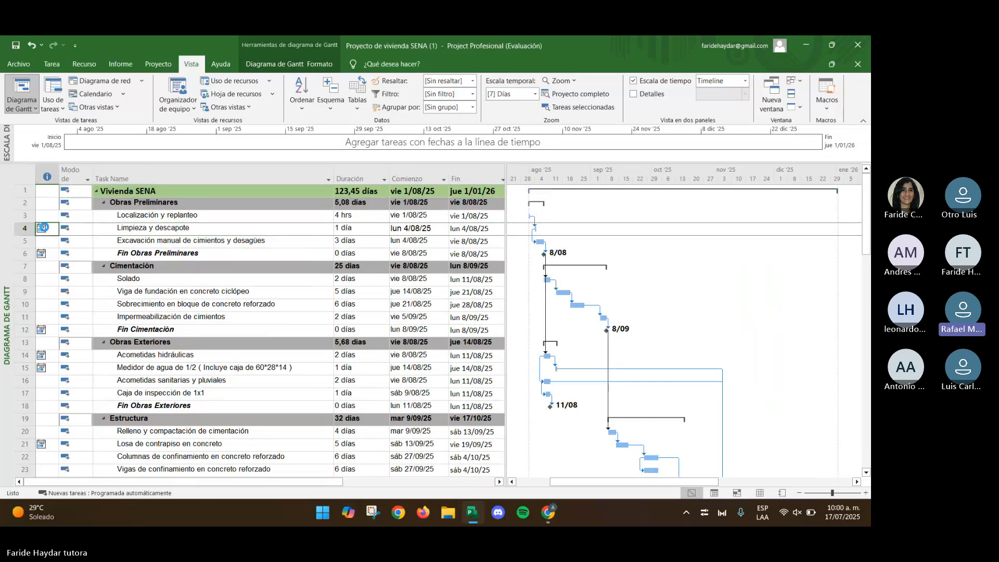
double_click(44, 227)
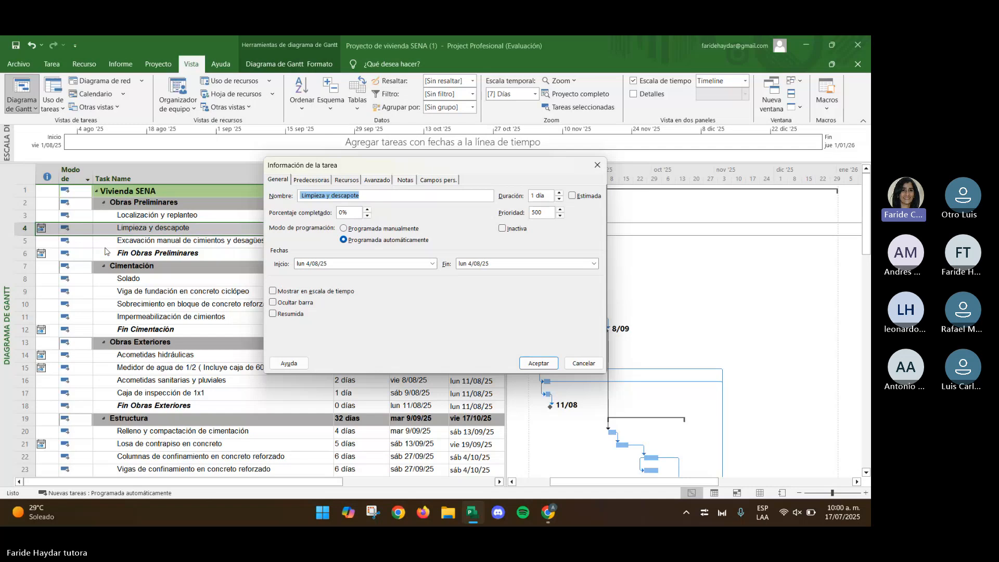
left_click(321, 182)
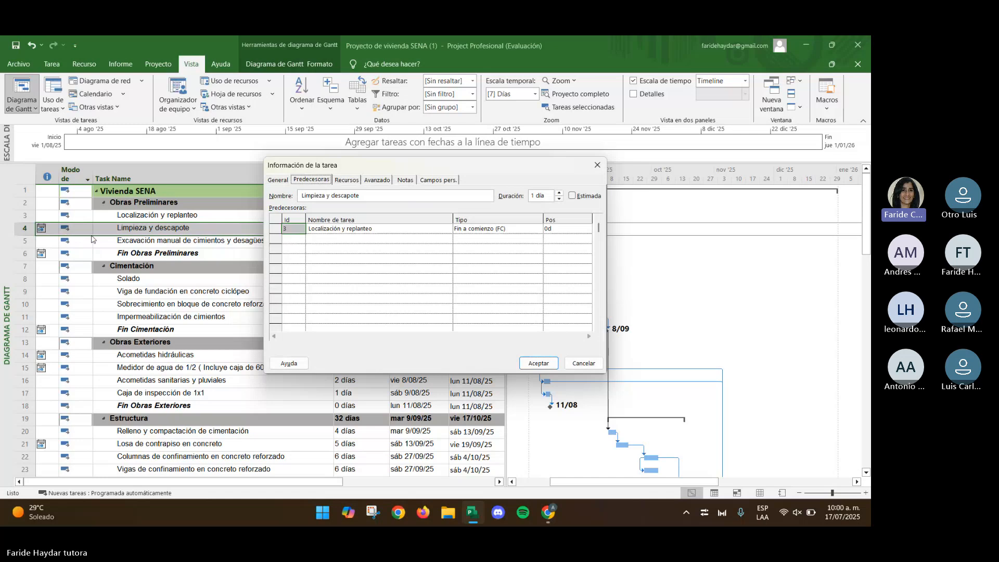
key("Return")
Reopen the task information of "Limpieza y descapote", check its general scheduling settings and dates, and close it.
mouse_move(42, 228)
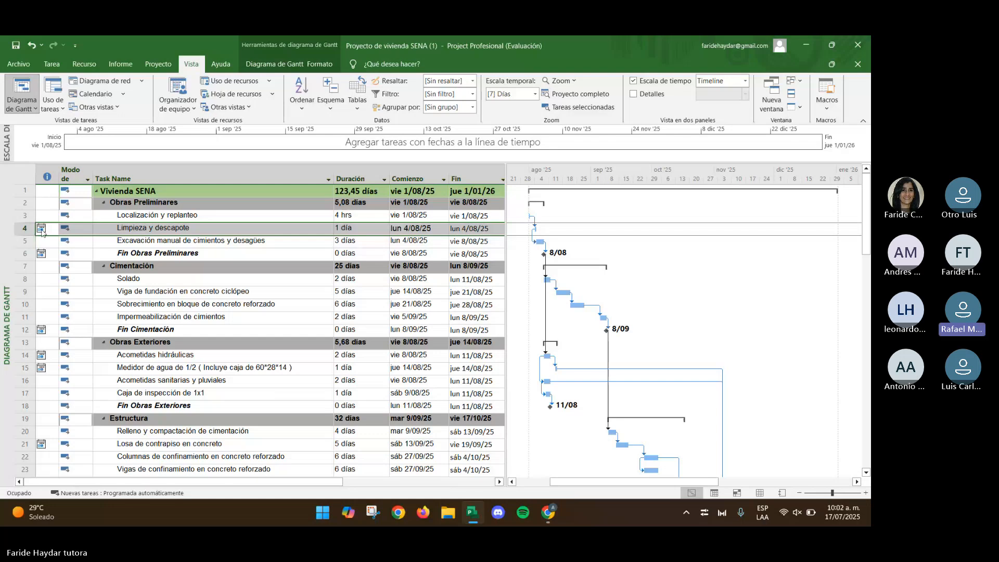
double_click(43, 232)
left_click(277, 180)
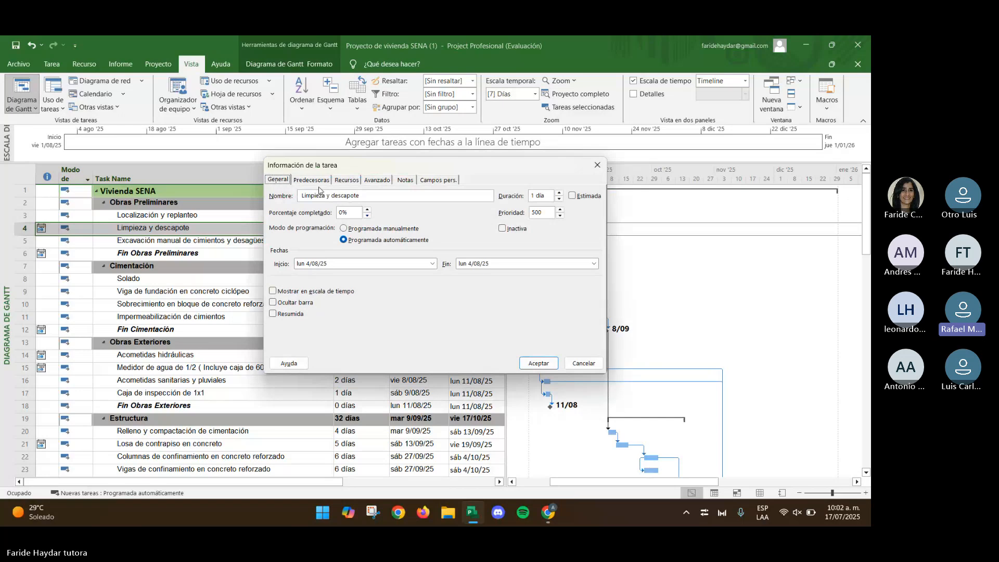
left_click(596, 165)
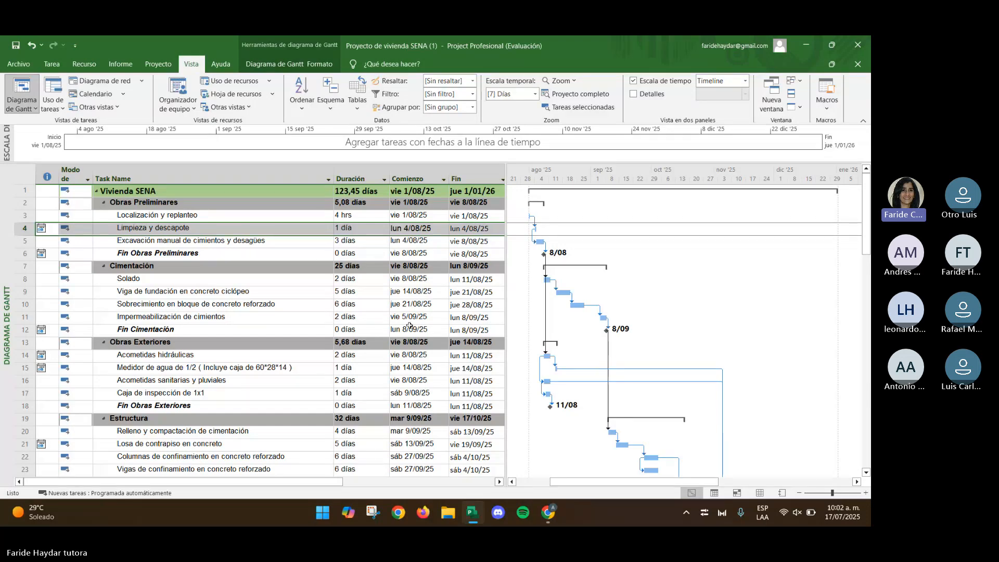
Look through the task list for constraint indicators, and check the holiday exceptions in the project's working calendar.
scroll(411, 325, "down", 11)
scroll(409, 326, "down", 4)
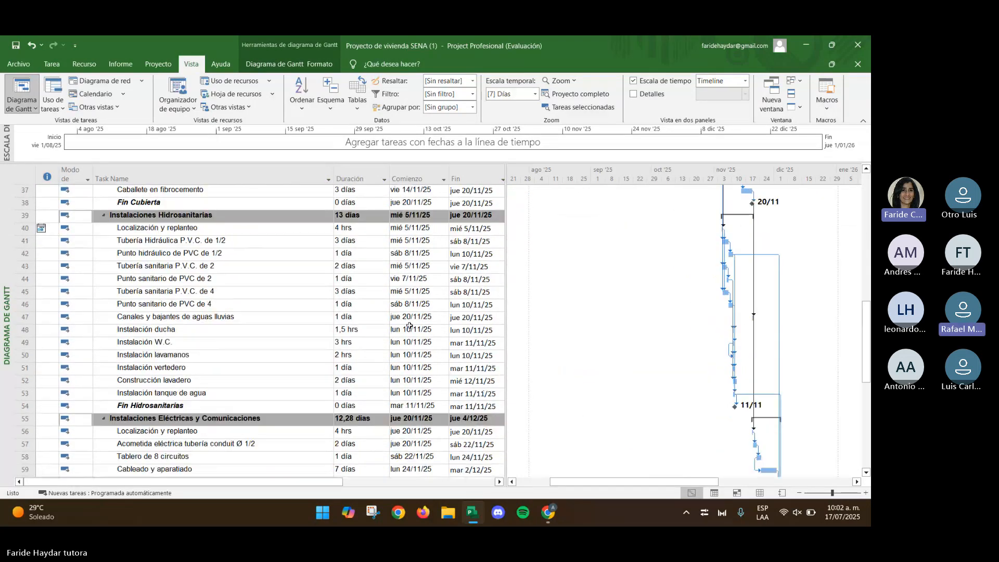
scroll(410, 326, "up", 6)
scroll(409, 325, "up", 9)
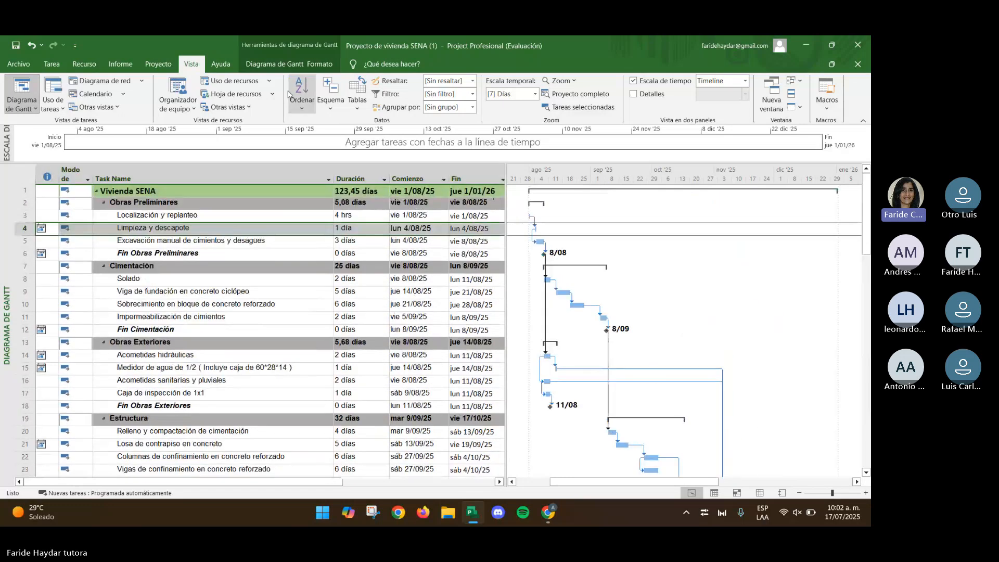
left_click(149, 65)
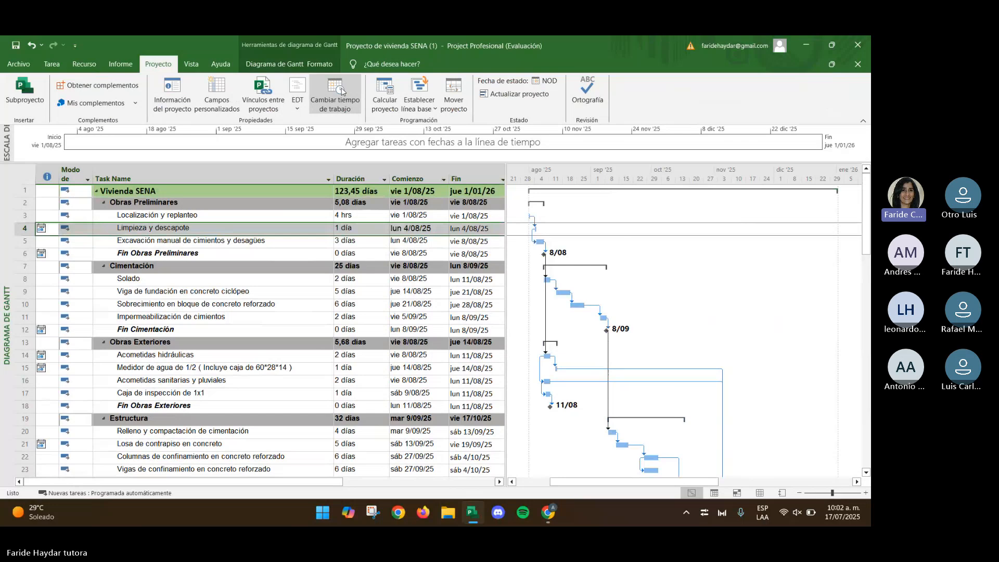
left_click(342, 92)
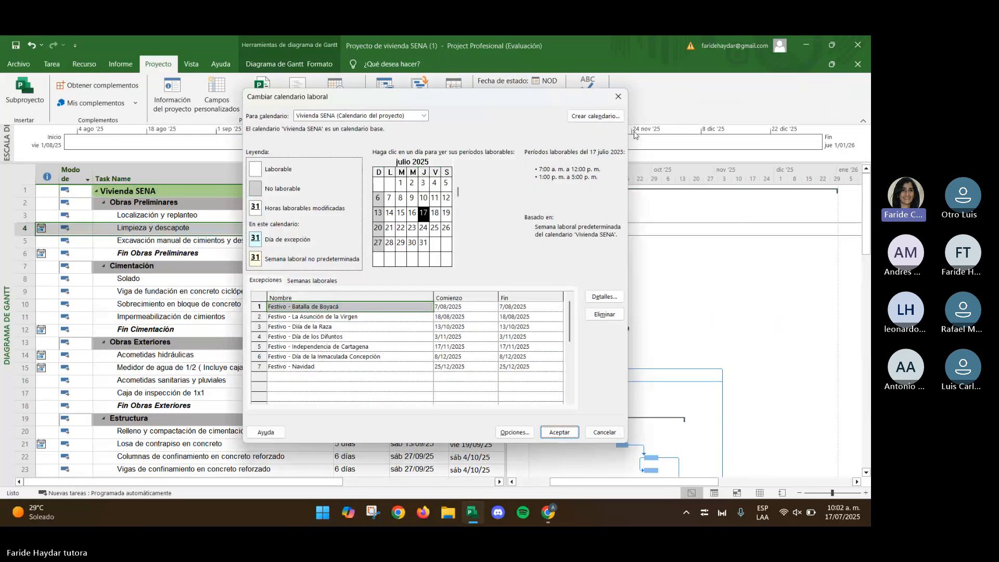
left_click(618, 98)
Read the constraint note on the indicator of the task "Limpieza y descapote" and select that indicator cell.
mouse_move(40, 230)
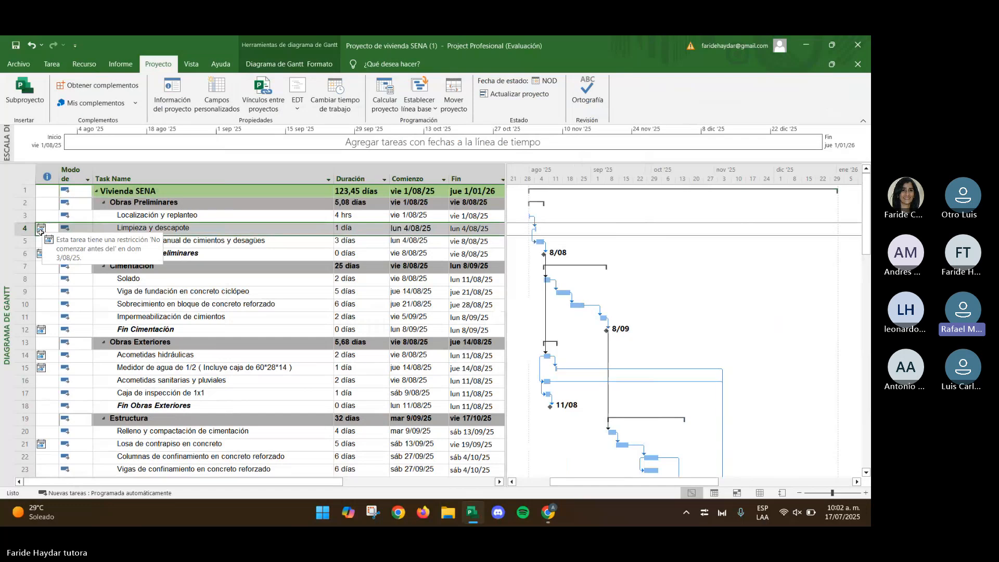
left_click(41, 232)
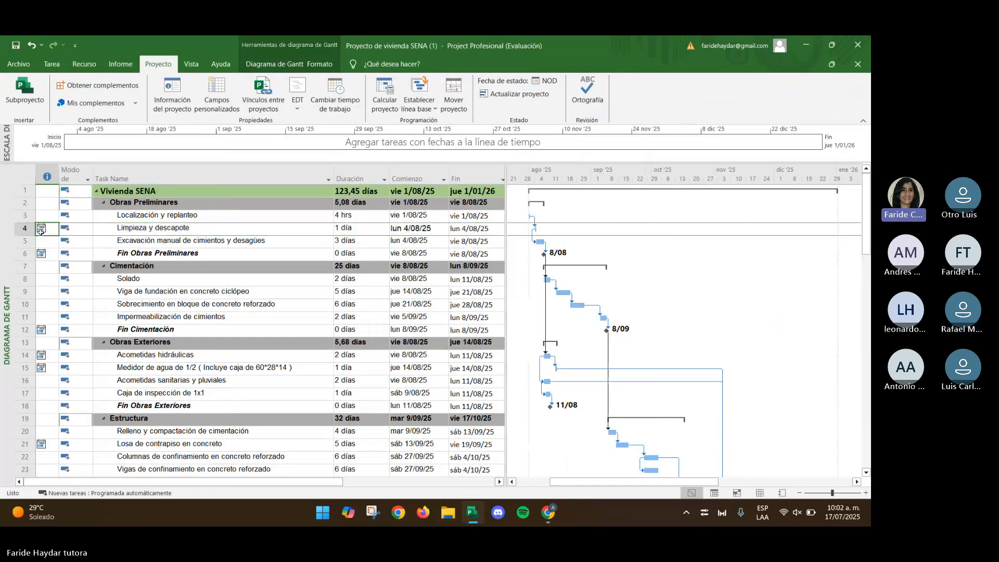
Review the general settings and priority of the task "Limpieza y descapote" in its task information, and close the dialog.
double_click(41, 233)
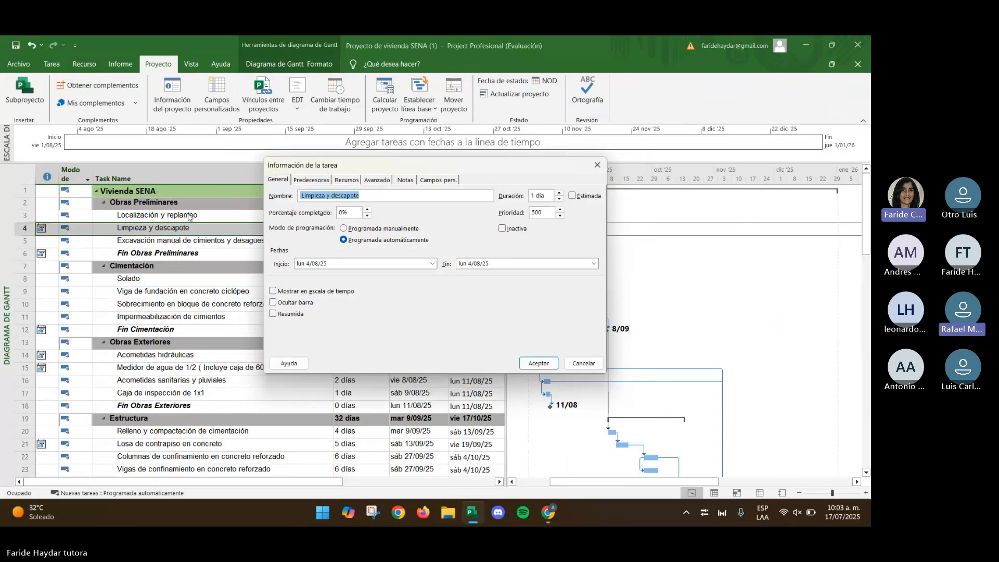
left_click(597, 164)
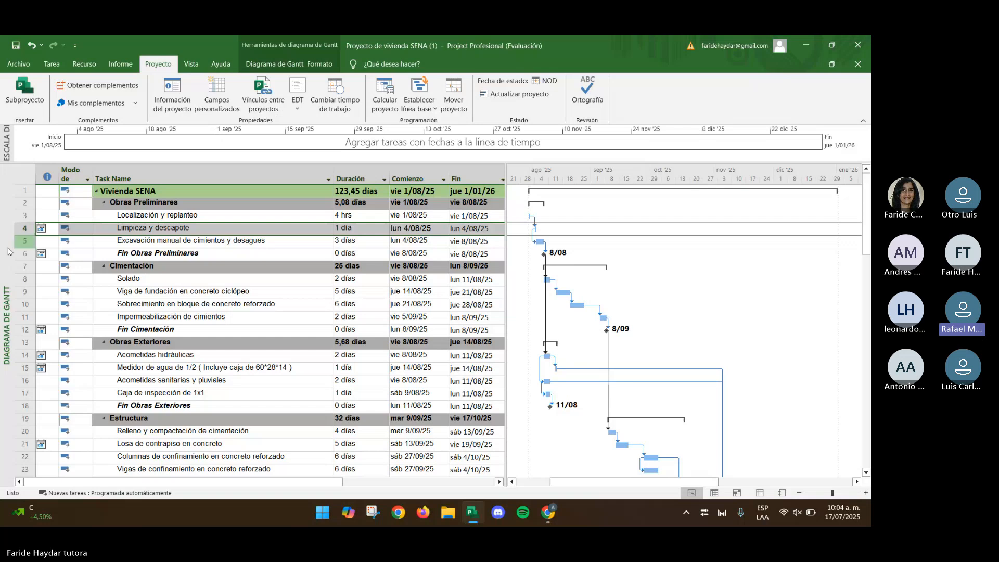
left_click(46, 230)
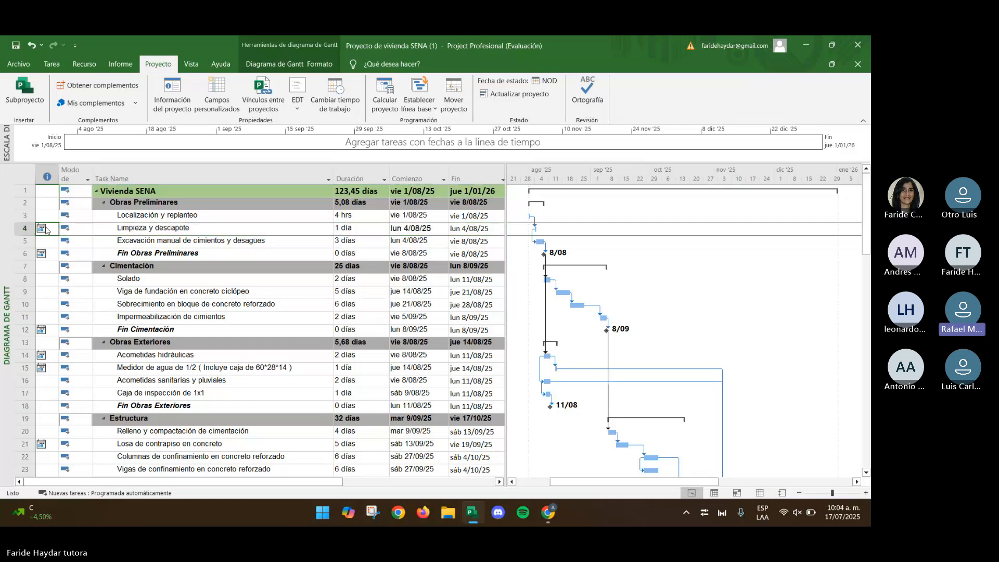
double_click(45, 229)
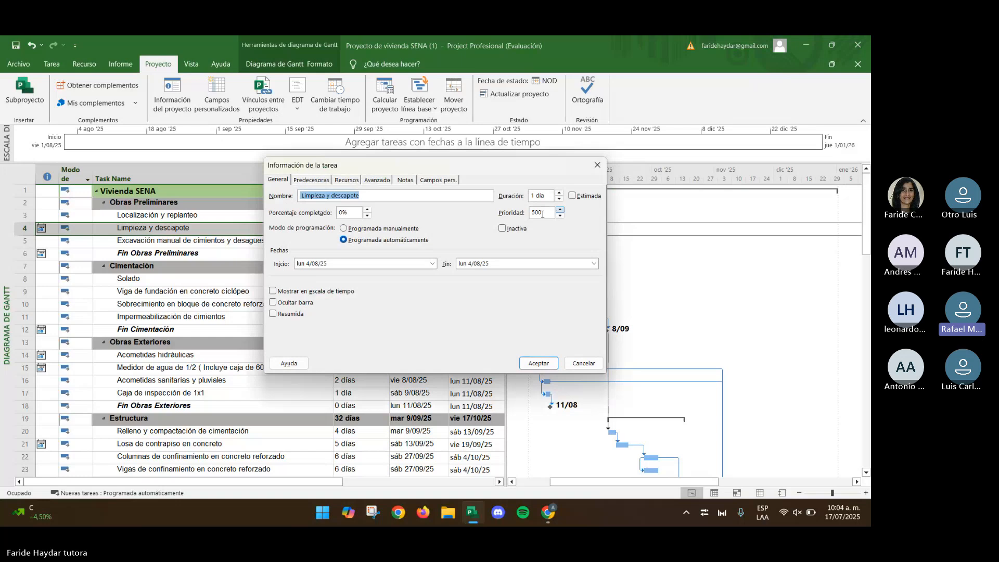
left_click(559, 209)
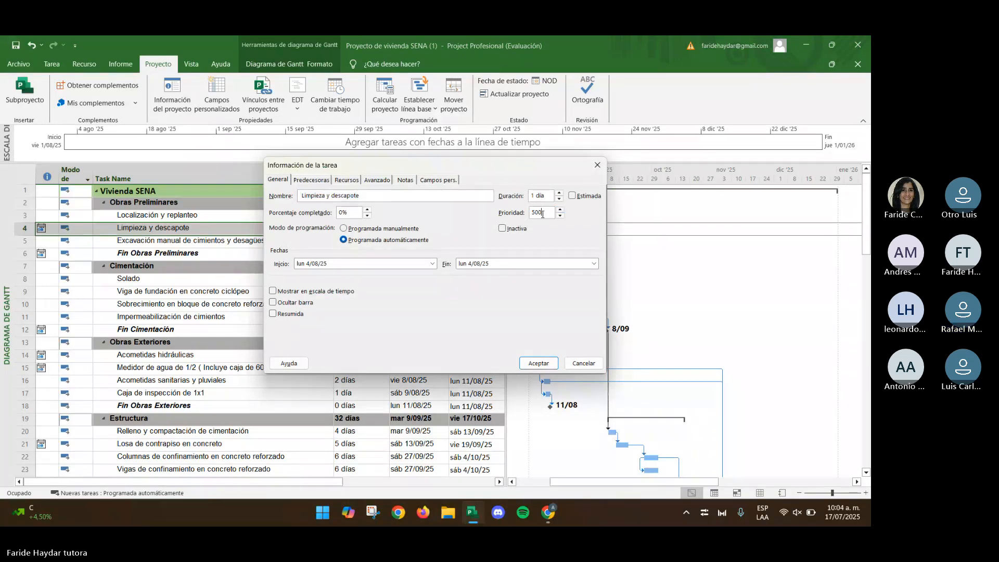
left_click(560, 209)
left_click(560, 215)
left_click(560, 216)
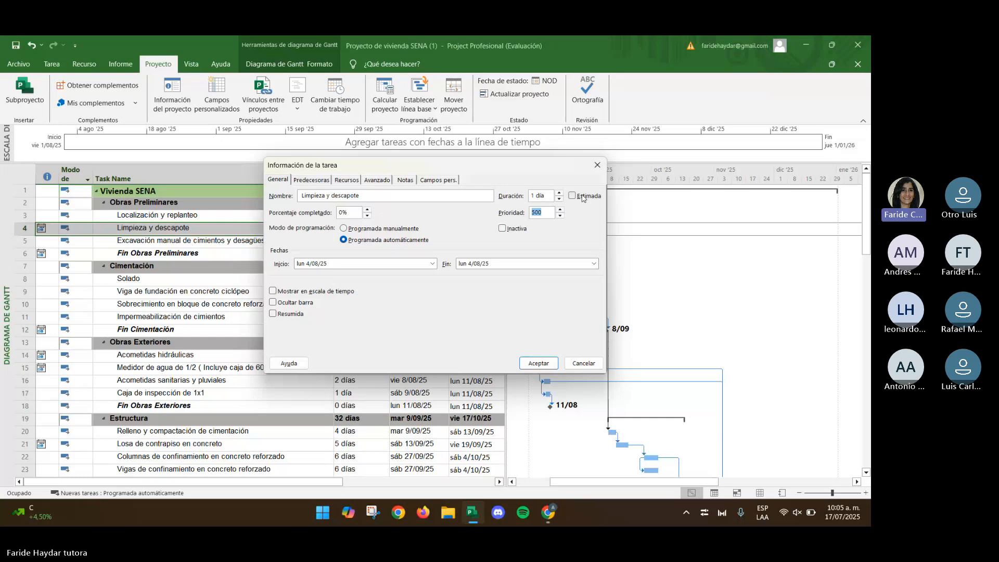
left_click(598, 165)
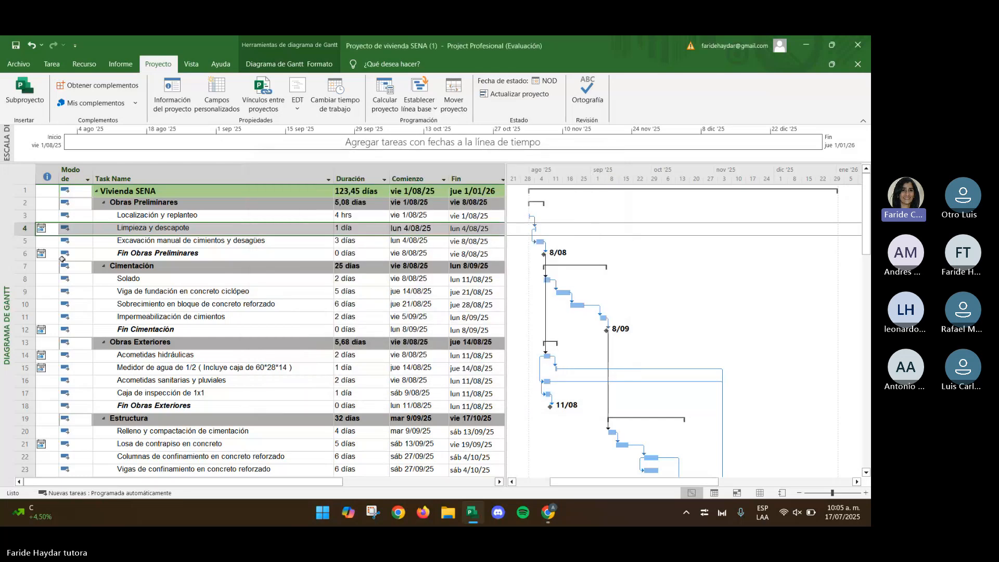
Try scheduling the task "Limpieza y descapote" manually with a start date of mié 13/08/25.
left_click(147, 229)
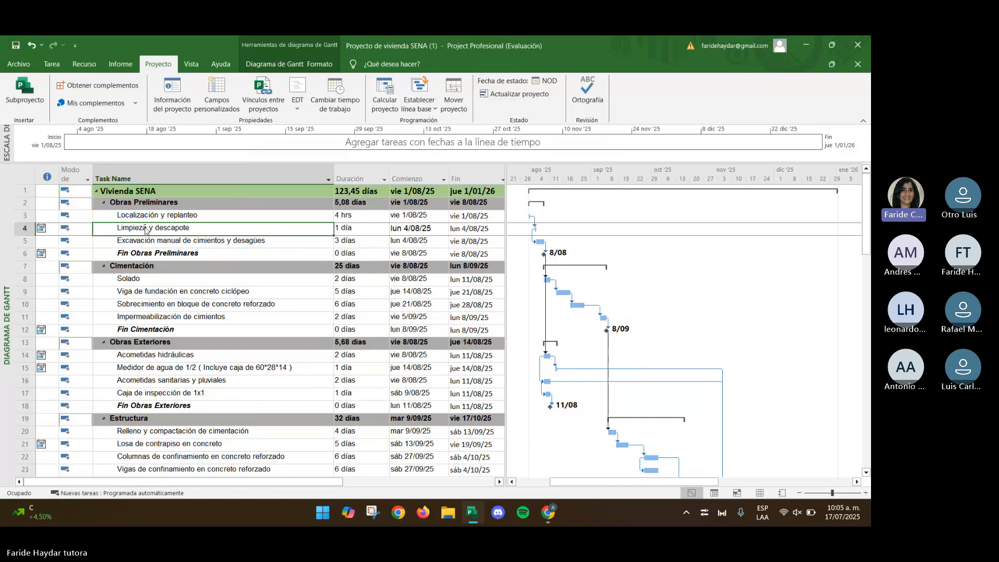
double_click(146, 231)
left_click(366, 230)
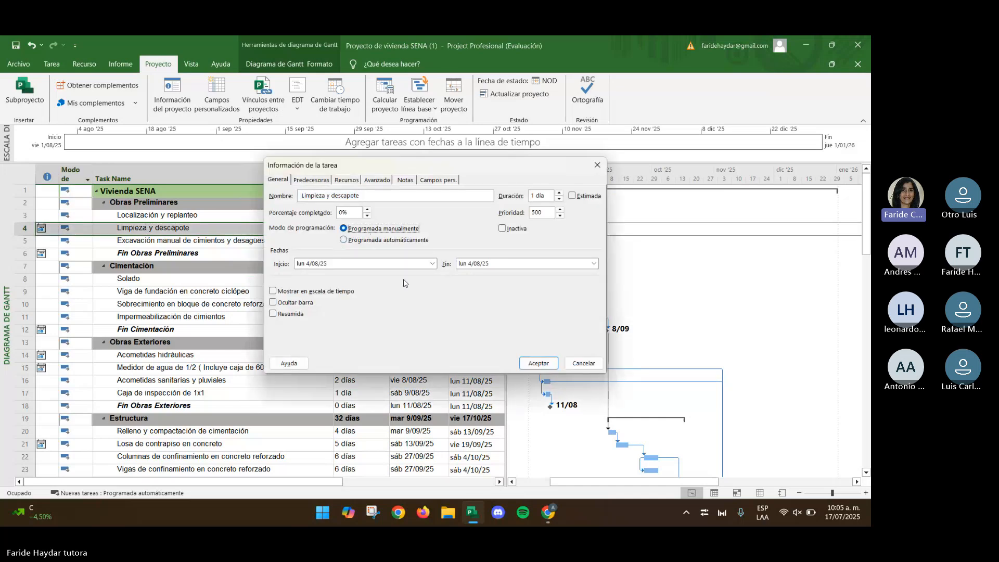
left_click(432, 264)
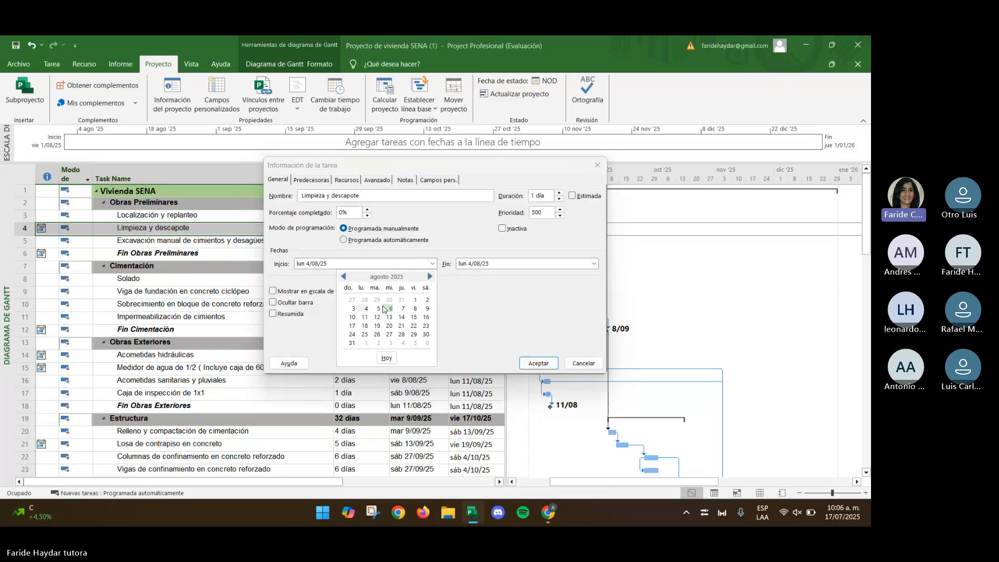
left_click(378, 309)
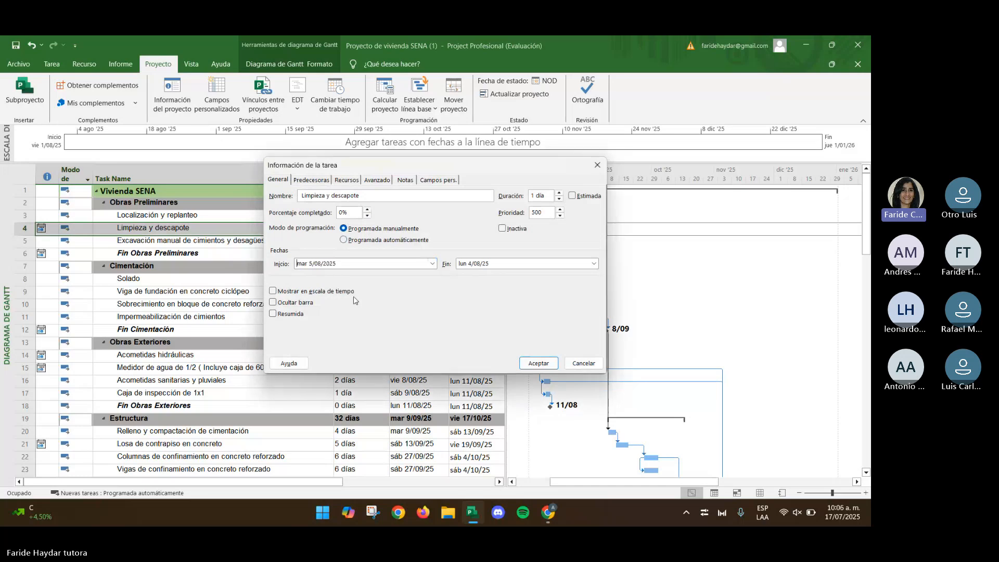
left_click(432, 263)
left_click(390, 318)
left_click(538, 363)
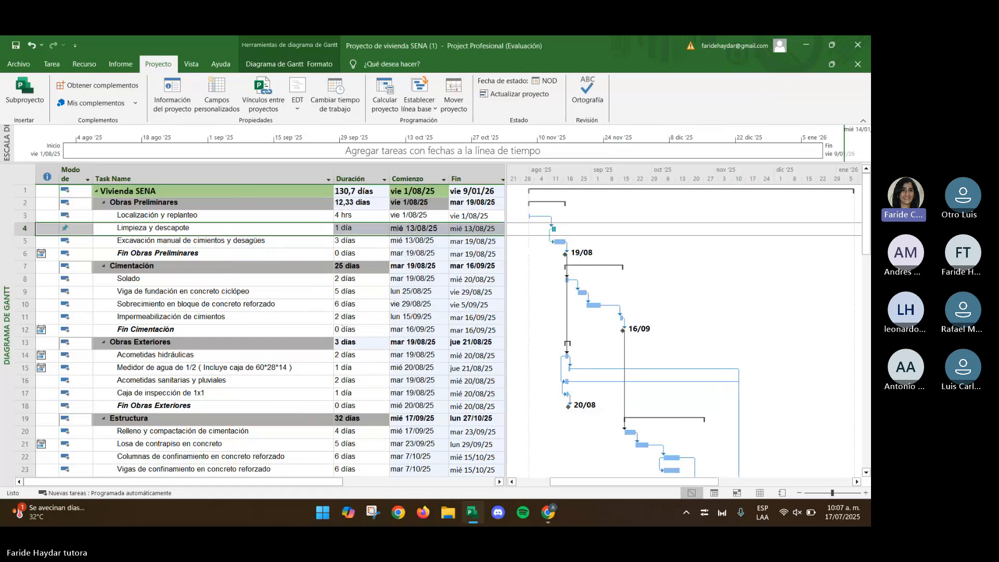
Check the rescheduled dates in the task information of "Limpieza y descapote", close it, and undo the manual scheduling change.
double_click(157, 229)
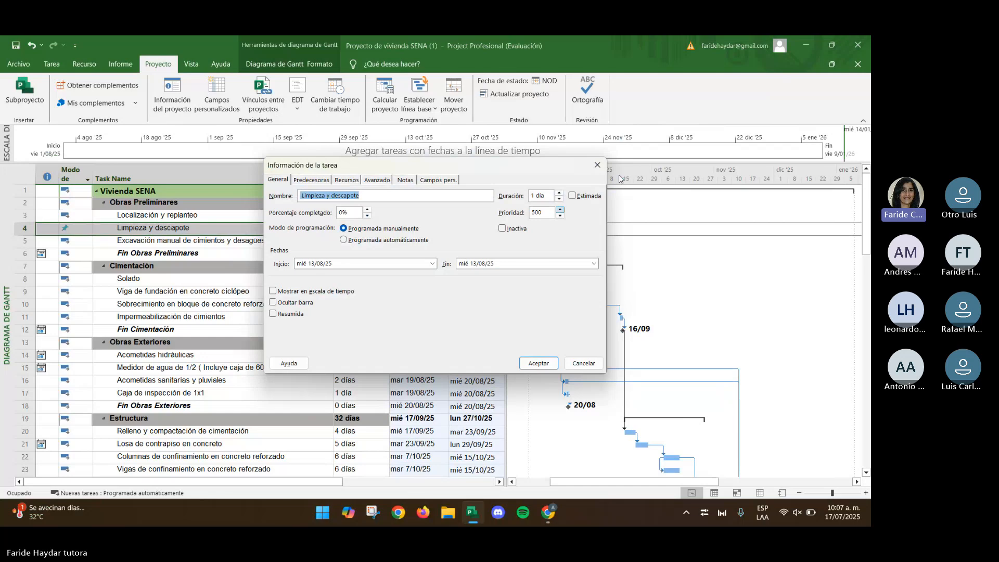
left_click(578, 261)
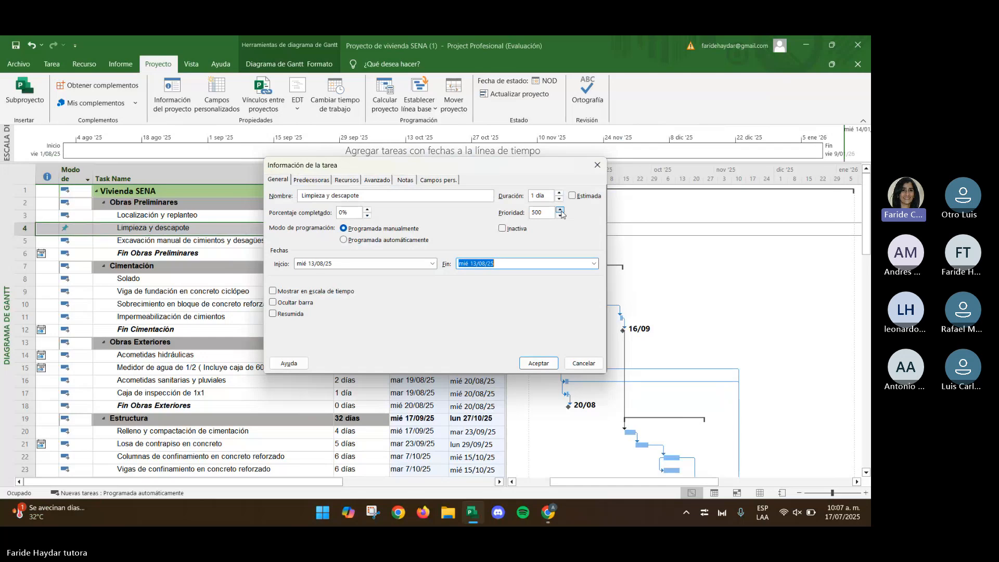
left_click(597, 165)
left_click(584, 156)
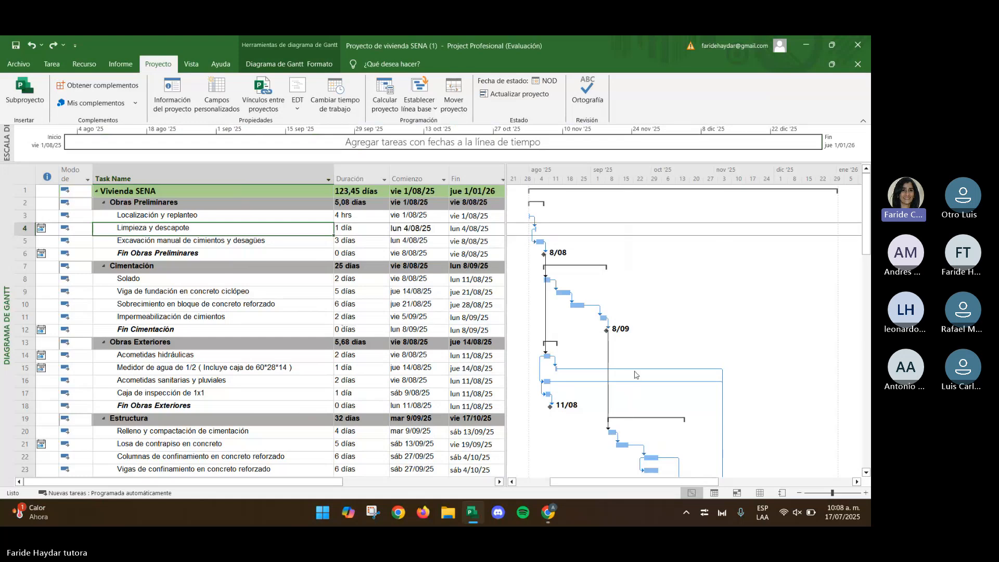
Look through the task list down to "Enchapes y Pinturas", examining the dates, predecessors and successors, and return to the first task.
scroll(634, 374, "down", 8)
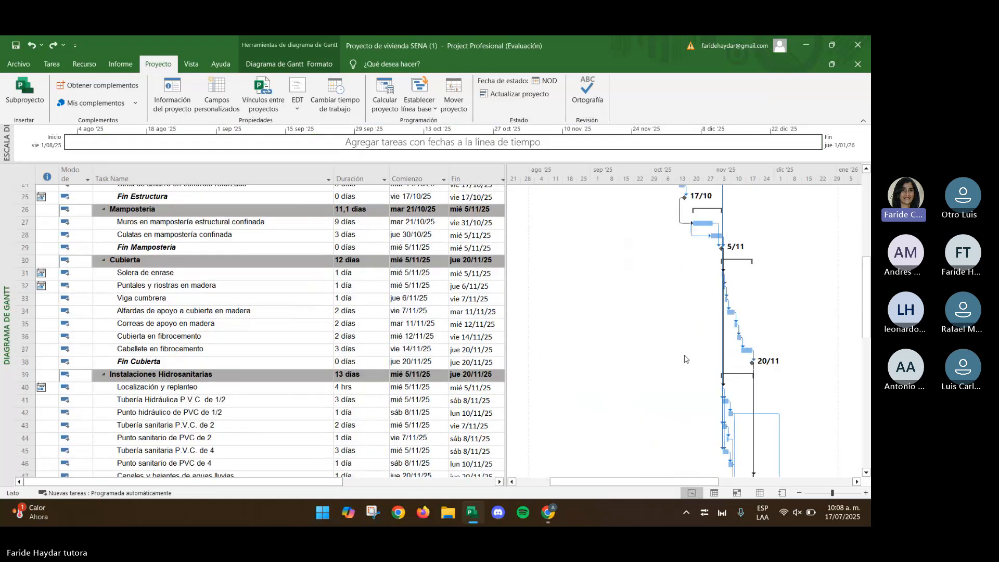
scroll(364, 416, "down", 3)
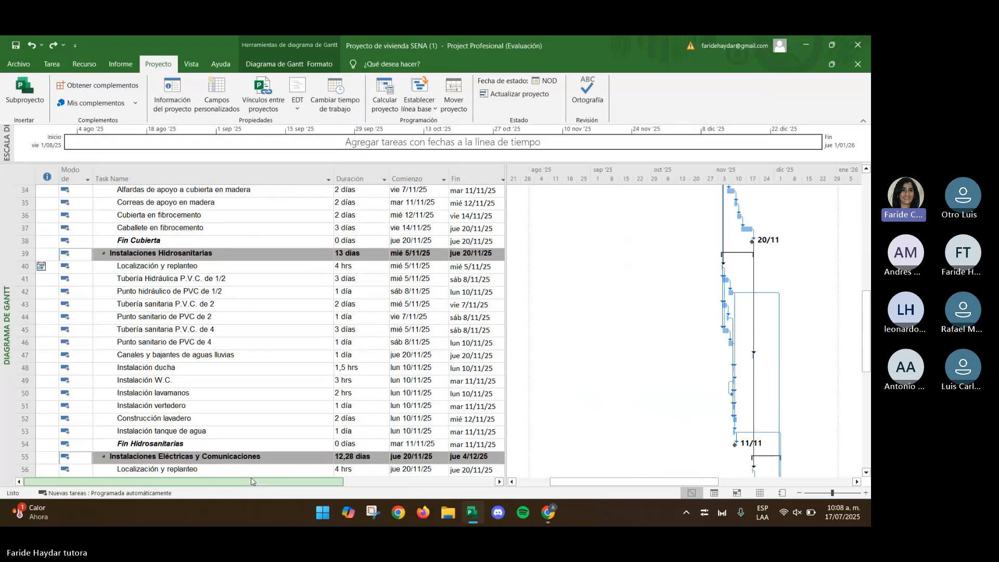
left_click(498, 482)
left_click(499, 482)
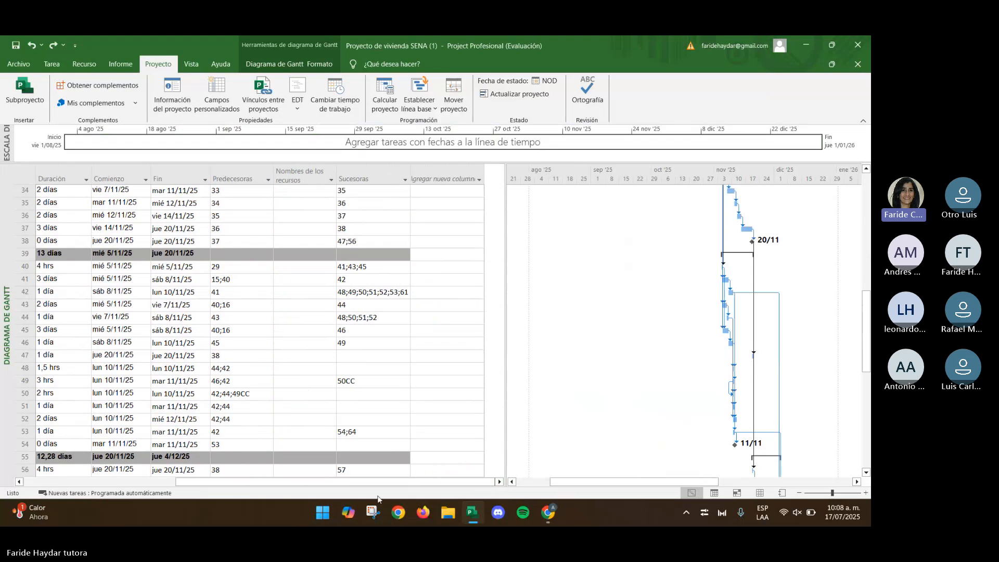
left_click_drag(386, 481, 334, 480)
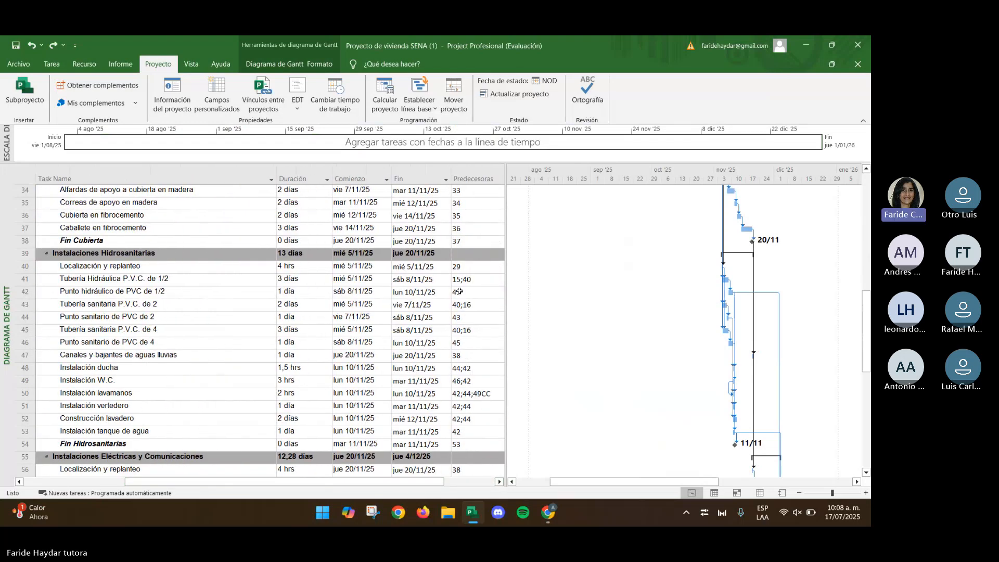
scroll(357, 245, "down", 4)
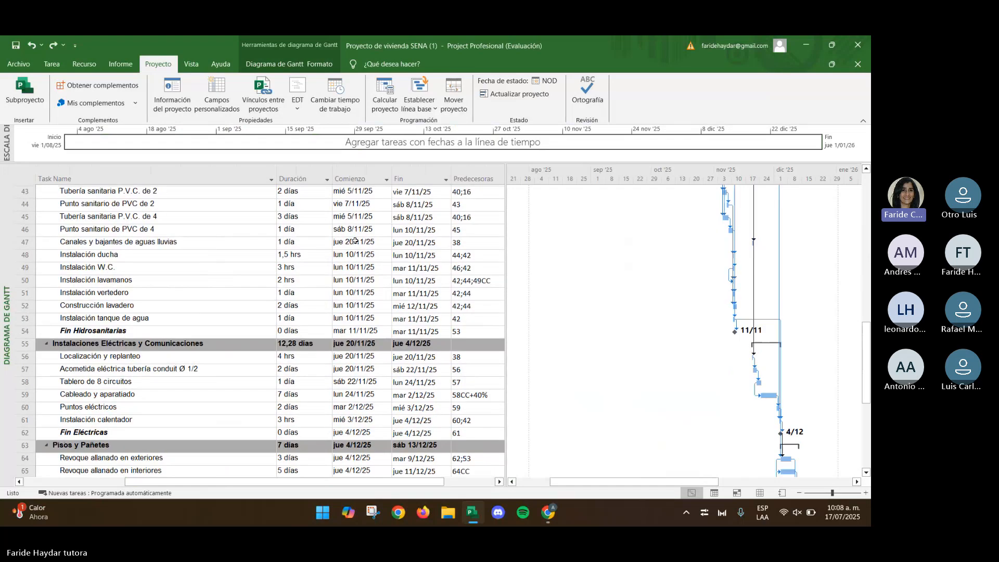
scroll(341, 446, "down", 3)
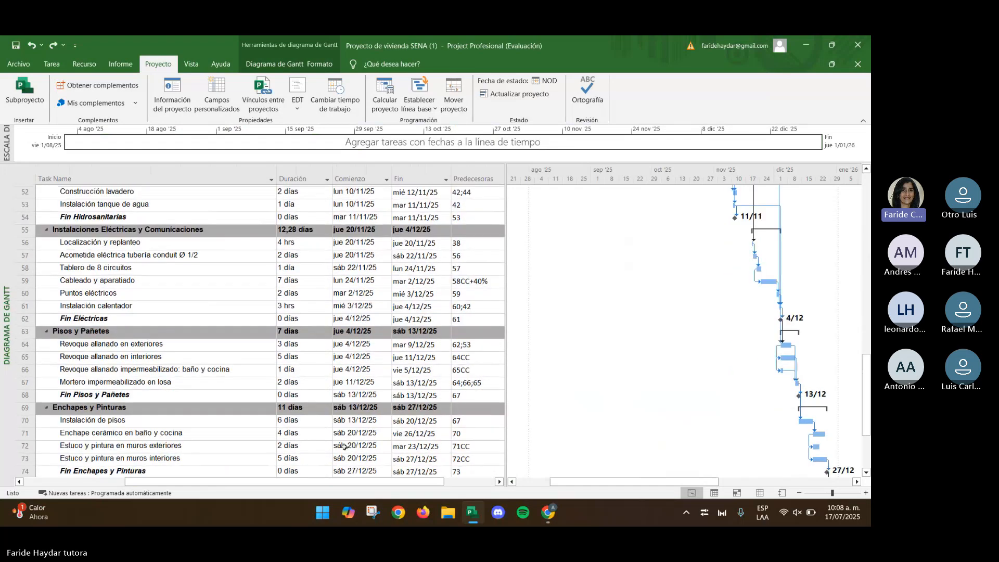
scroll(344, 444, "up", 8)
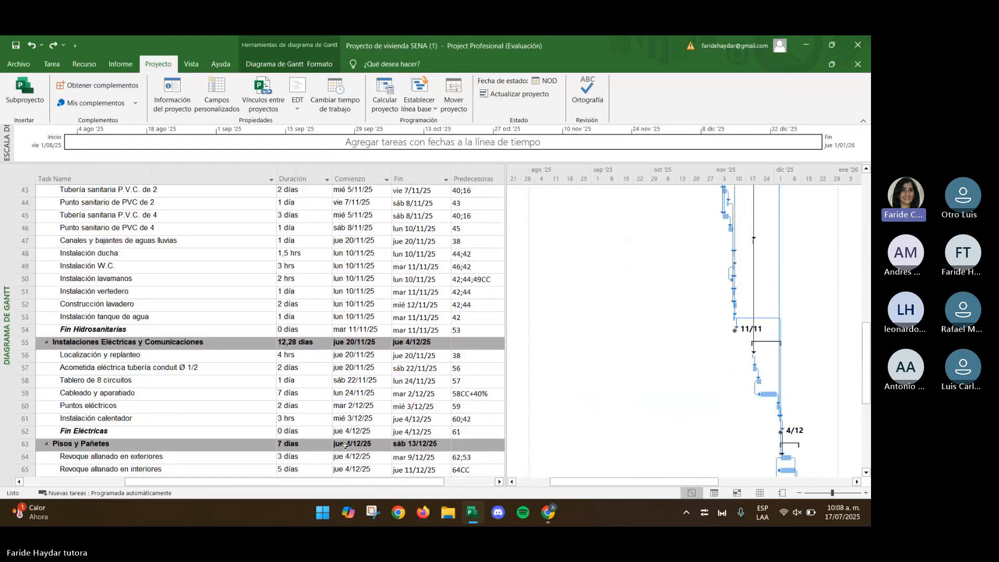
scroll(344, 445, "up", 10)
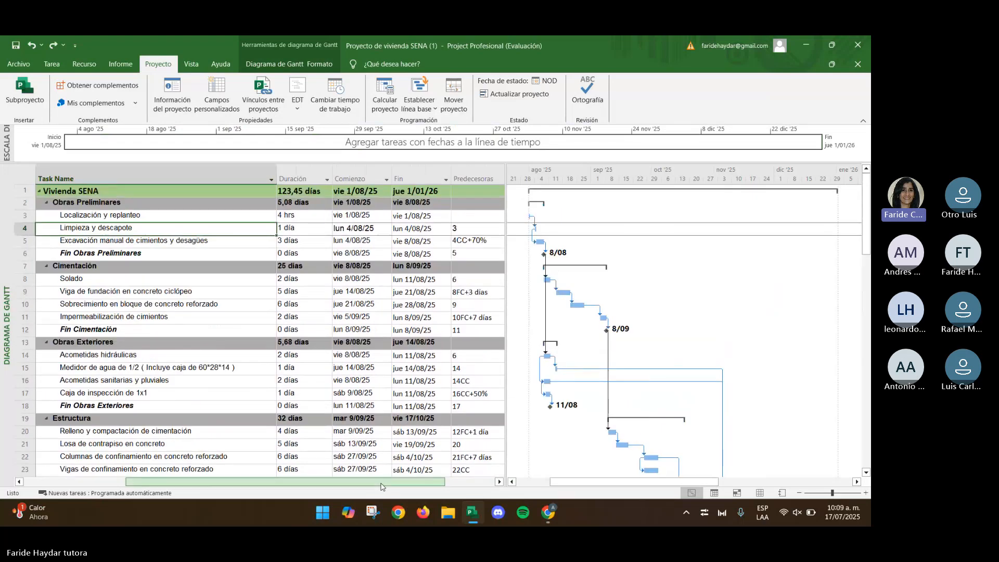
Add a new column named "Costos fijos" after the successors column of the task table.
left_click_drag(382, 486, 432, 486)
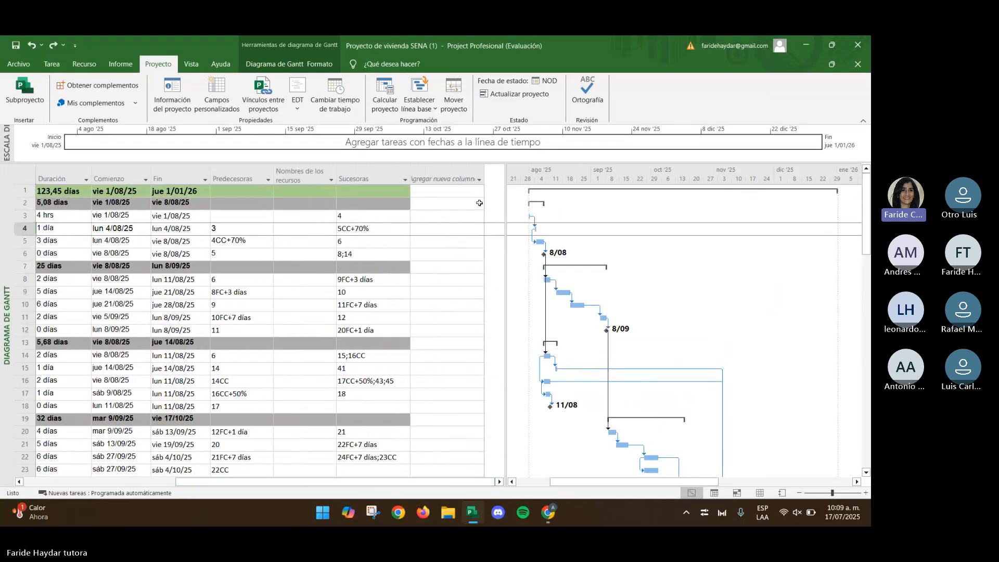
left_click(440, 175)
type("Costos fij")
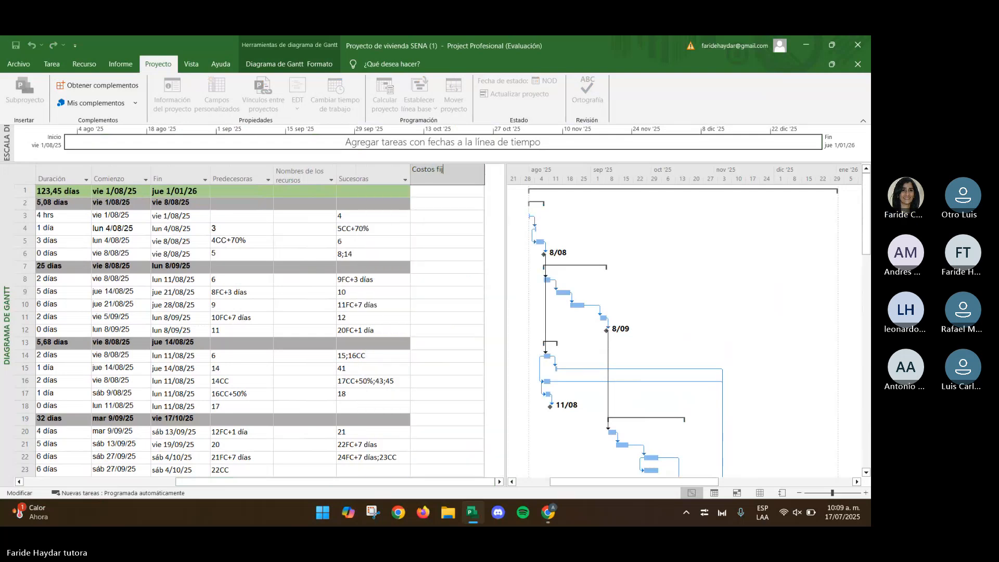
key("Return")
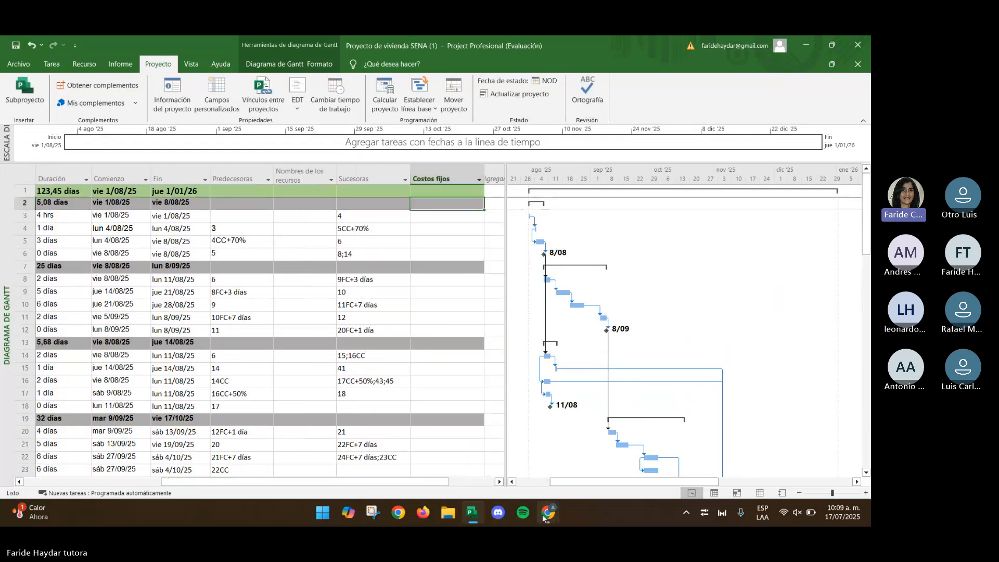
Check the fixed cost of "Localización y replanteo" in the "Ejercicio Vivienda" spreadsheet in Google Sheets and return to Microsoft Project.
mouse_move(550, 507)
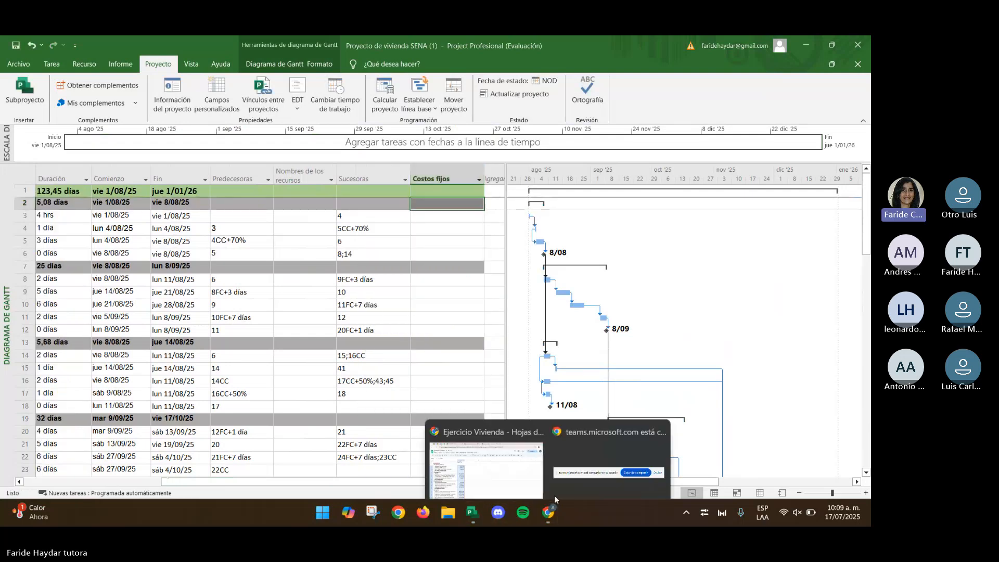
left_click(493, 461)
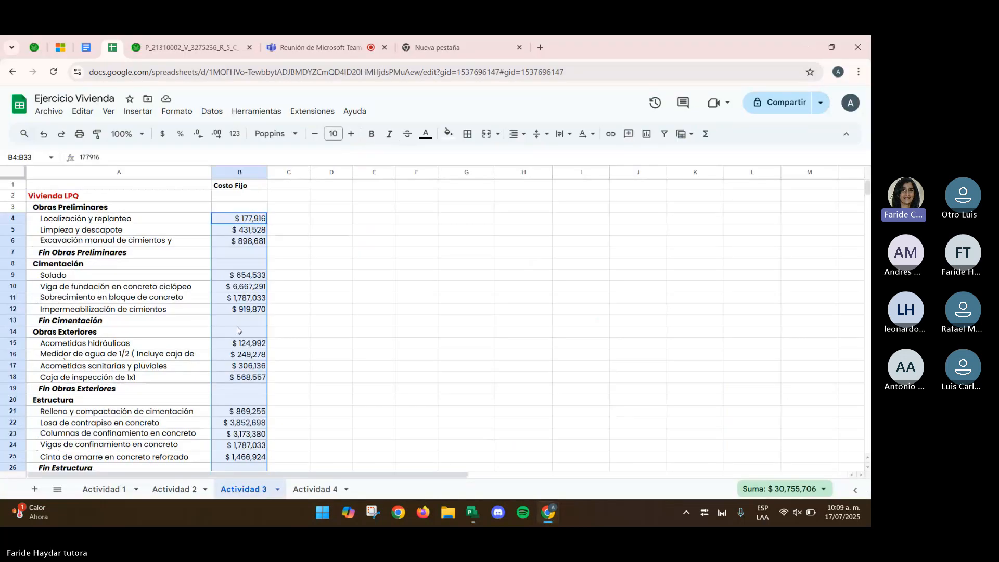
left_click(249, 218)
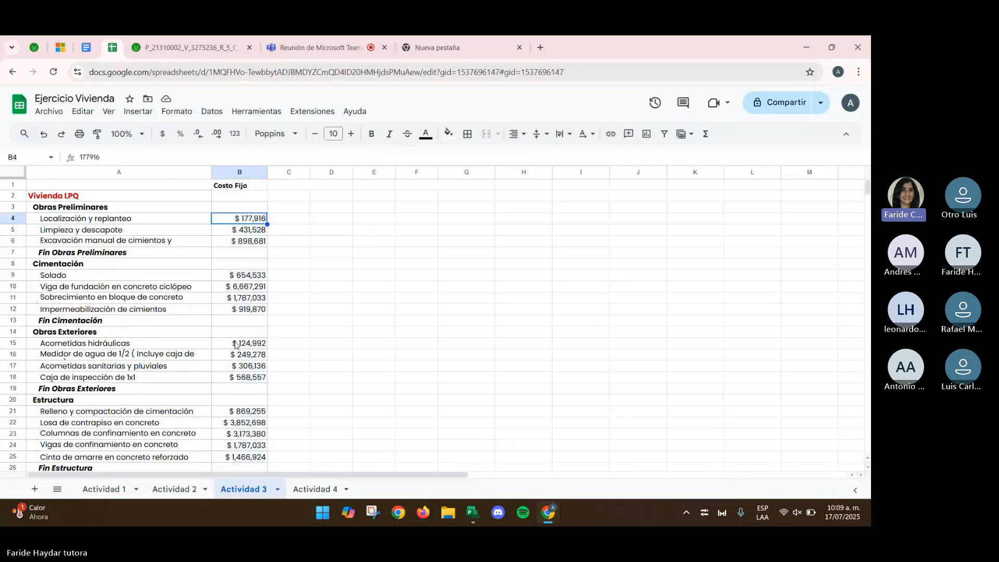
left_click(467, 520)
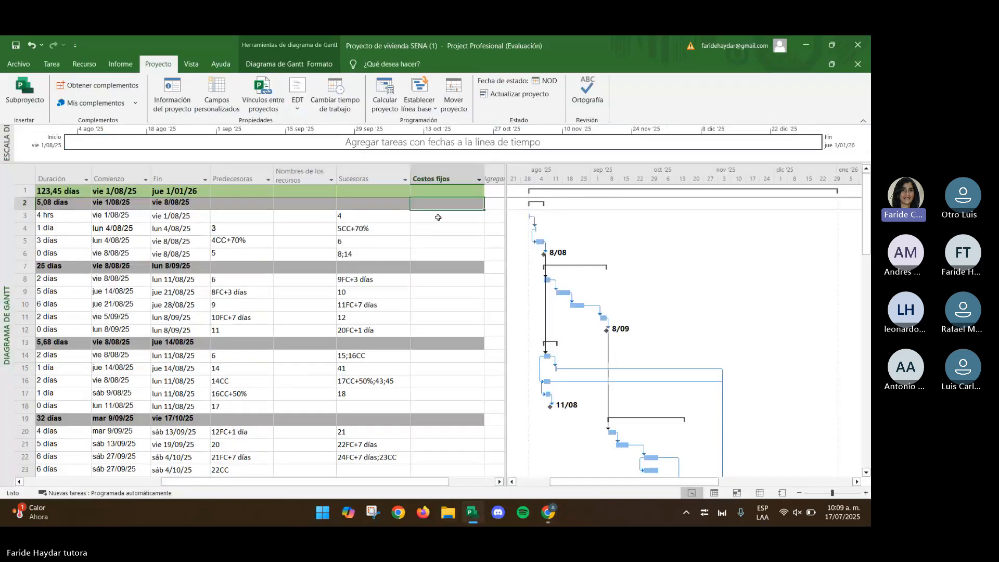
Fill the "Costos fijos" cells of tasks 3 to 6 with the sample values 333, 444, 5555 and 666.
type("333")
key("Return")
type("444")
key("Return")
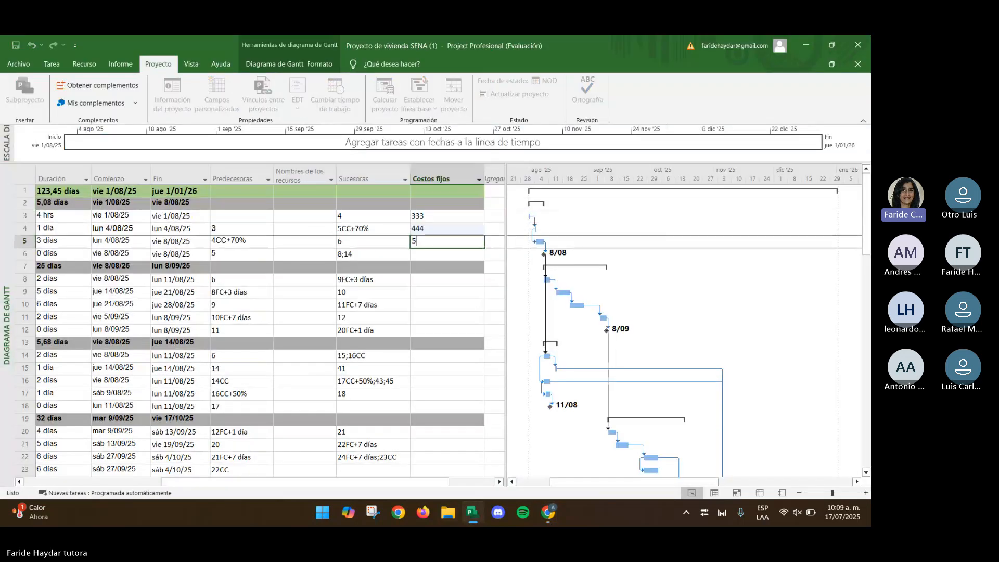
type("5555")
key("Return")
type("666")
key("Return")
Enter sample values in "Costos fijos": 7 for task 7, 8 for tasks 9 to 11, and 222 for task 12.
type("7")
key("Return")
key("Return")
type("8")
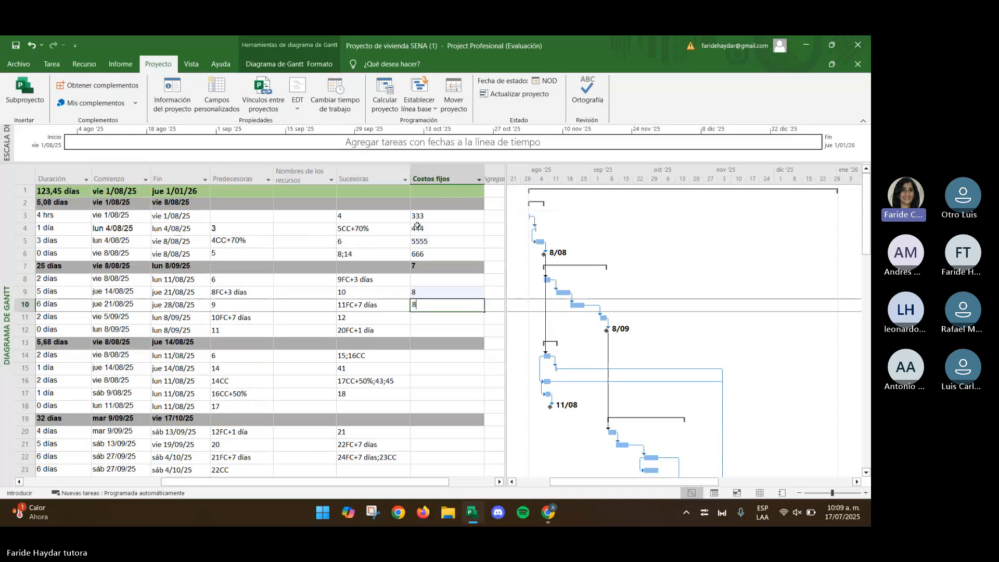
key("Return")
type("8")
key("Return")
type("8")
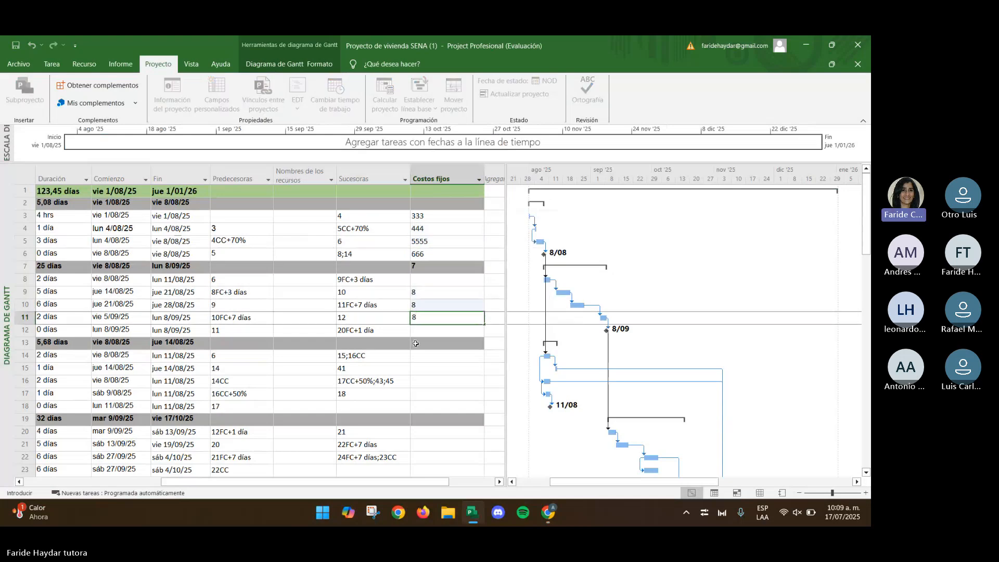
key("BackSpace")
left_click(424, 330)
type("222")
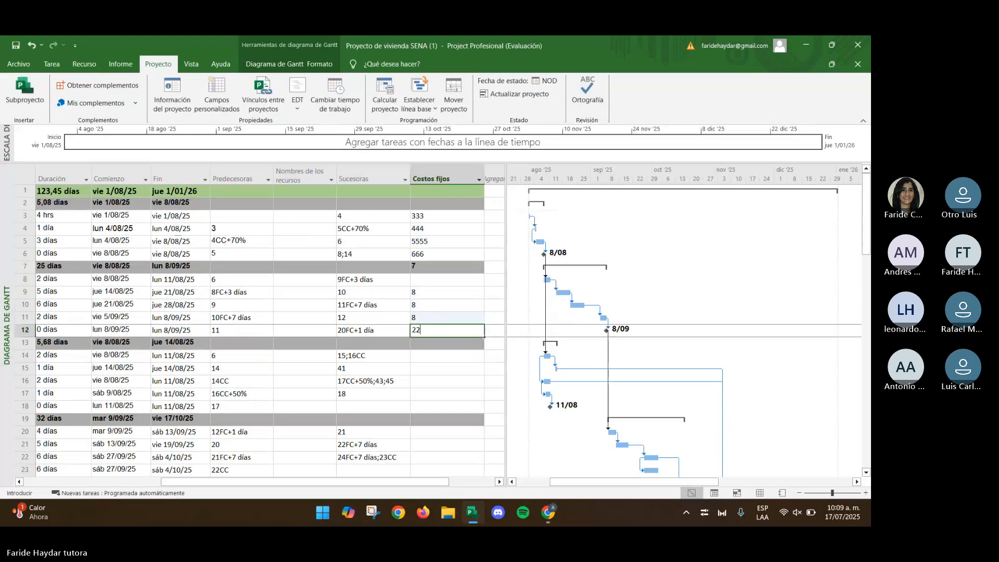
key("Return")
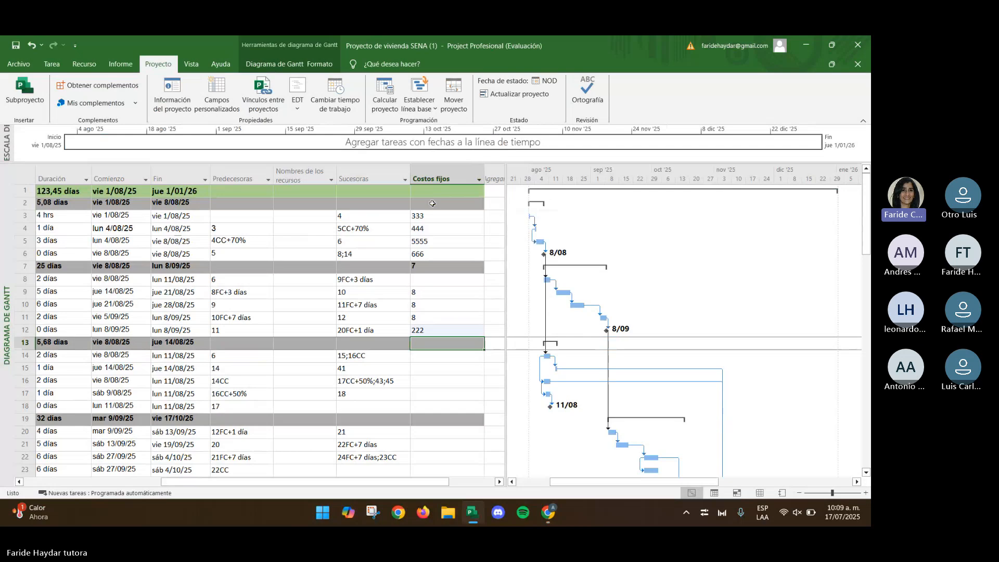
Add the built-in "Costo" field as a new column after "Costos fijos" in the task table.
left_click(493, 178)
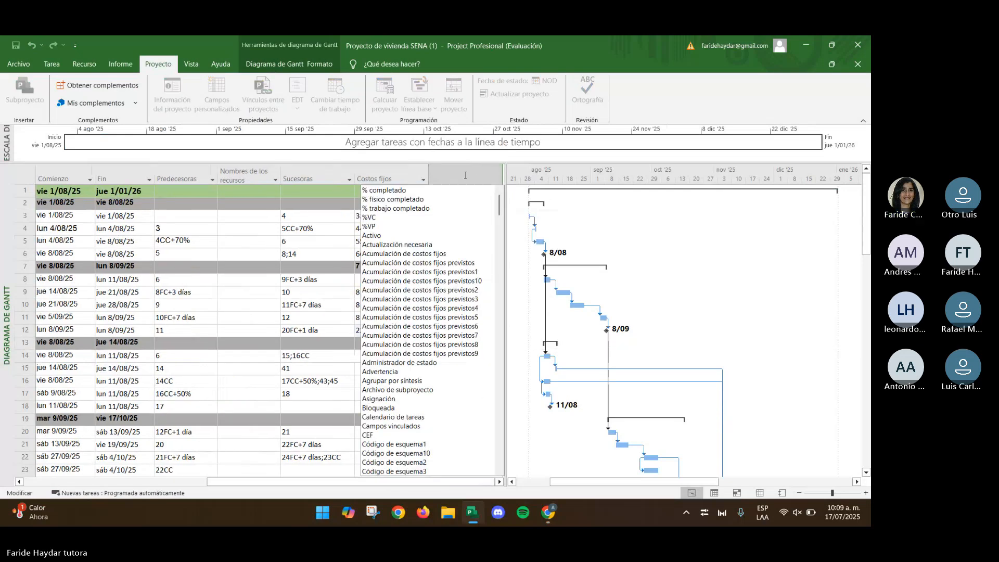
type("costo")
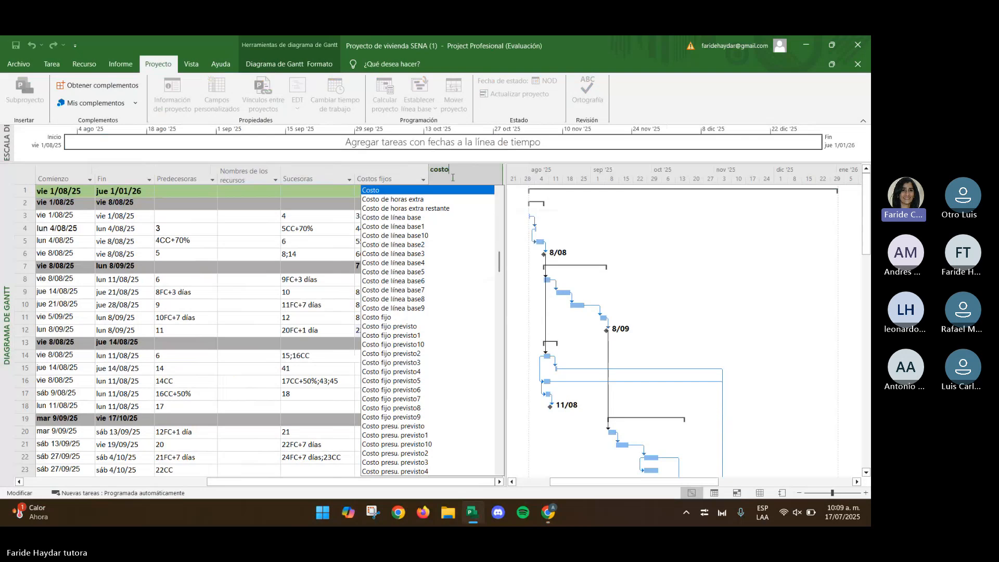
type("s")
key("BackSpace")
key("BackSpace")
key("BackSpace")
key("BackSpace")
key("BackSpace")
key("BackSpace")
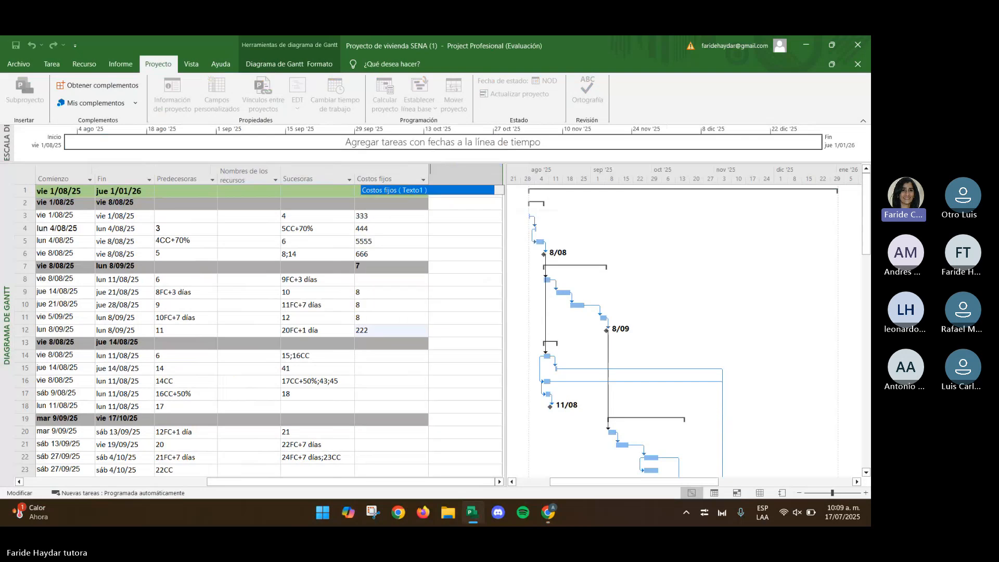
type("costo")
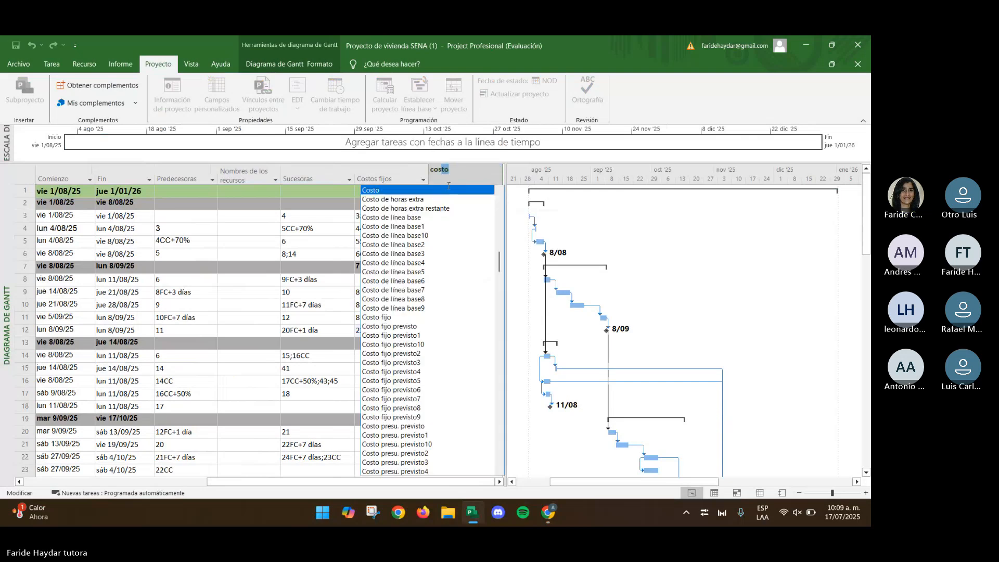
left_click(371, 187)
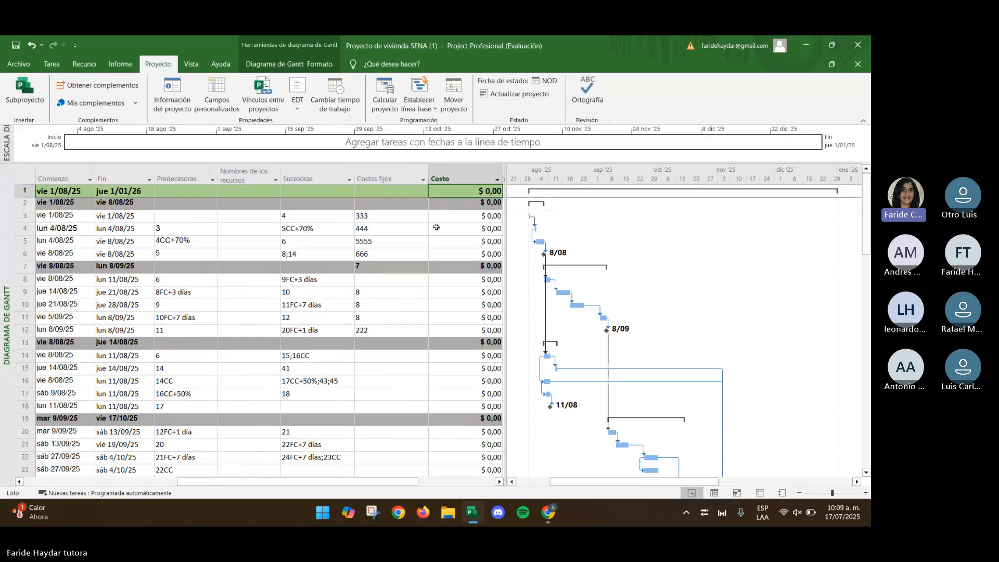
Add a second "Costos fijos (Texto1)" column after the "Costo" column.
left_click(423, 180)
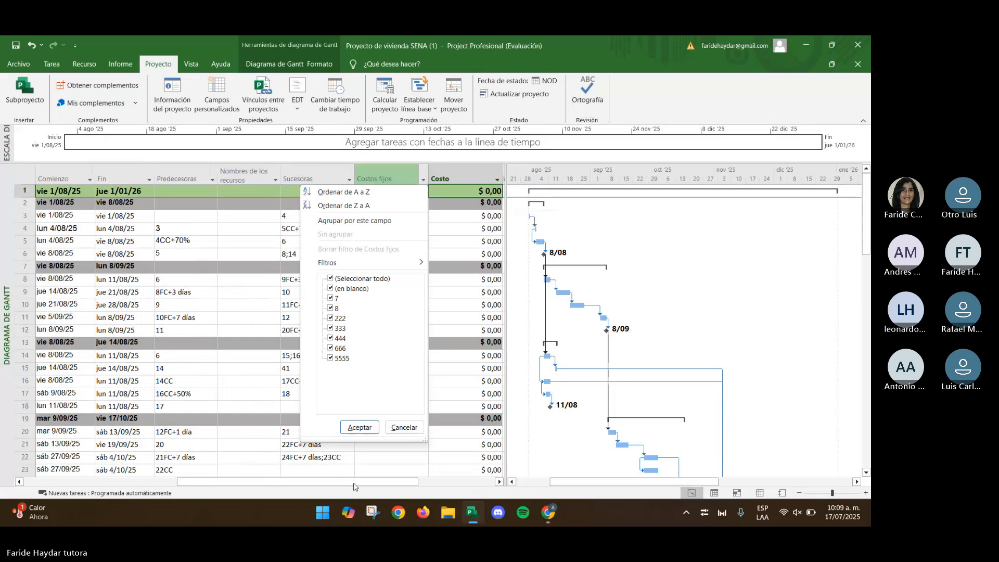
left_click(404, 427)
left_click_drag(379, 487, 458, 487)
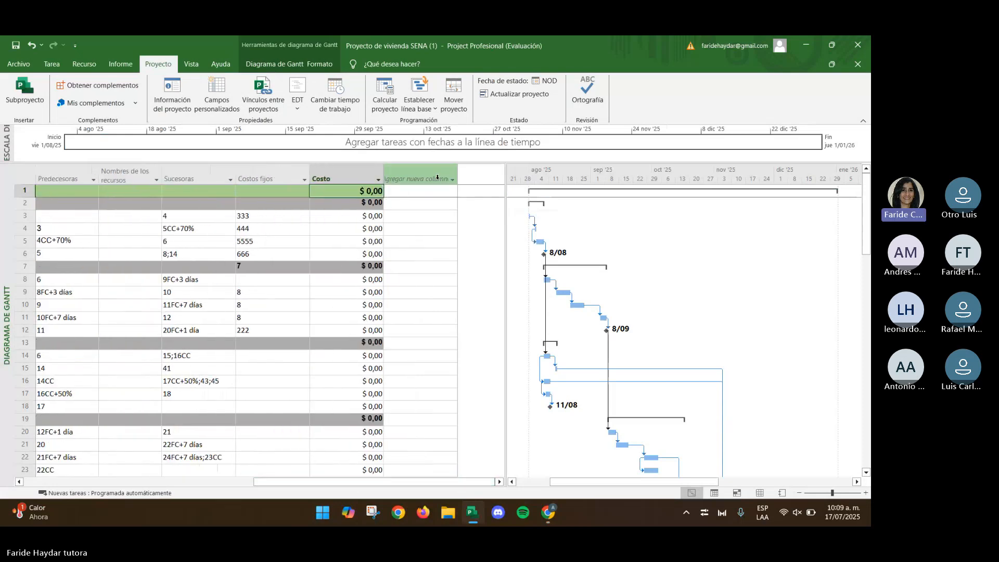
left_click(437, 177)
type("costos fijos ( Texto1")
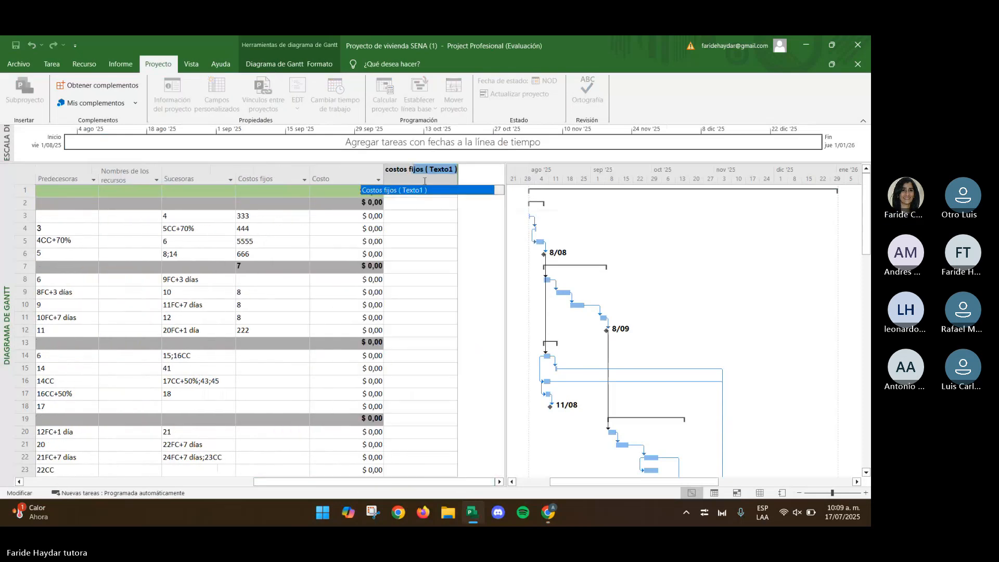
Change the data type of the original "Costos fijos" column, located before "Costo", to Costo.
left_click(272, 181)
right_click(272, 181)
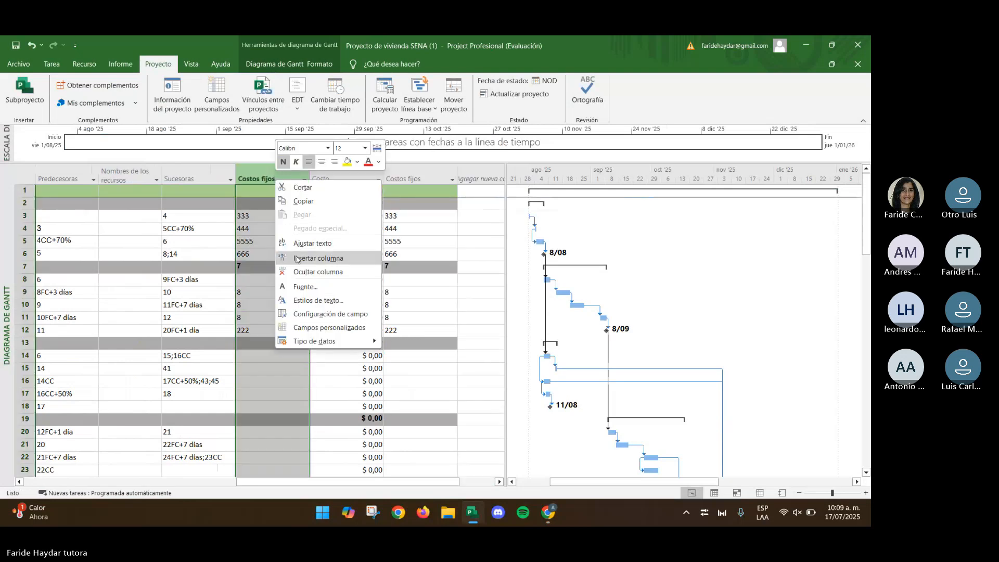
left_click(311, 313)
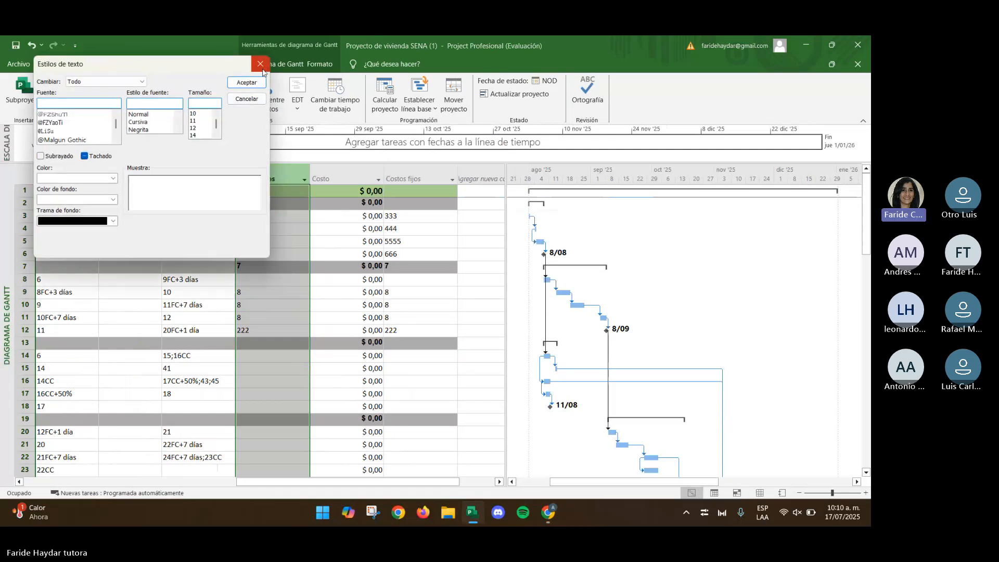
left_click(261, 64)
right_click(279, 183)
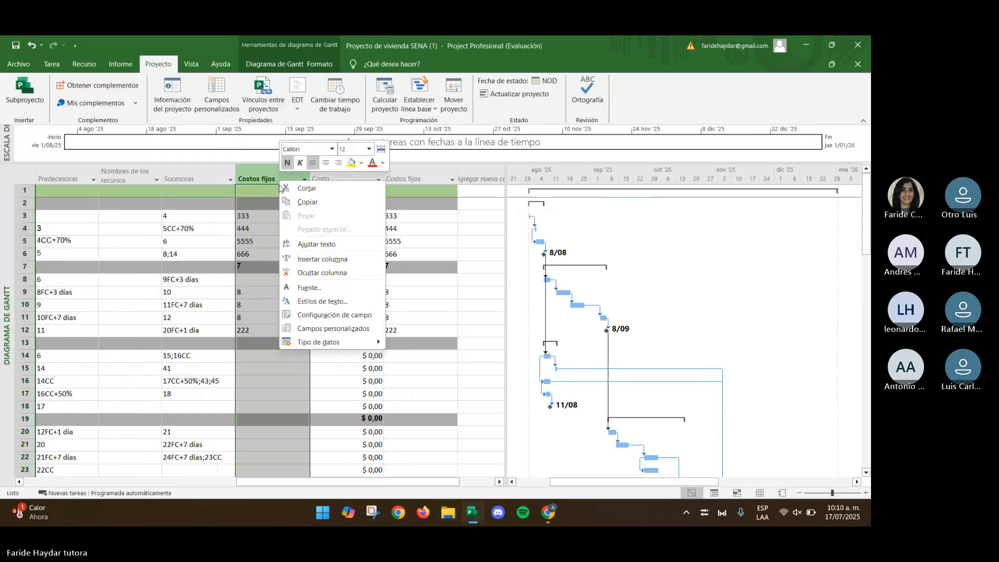
mouse_move(376, 340)
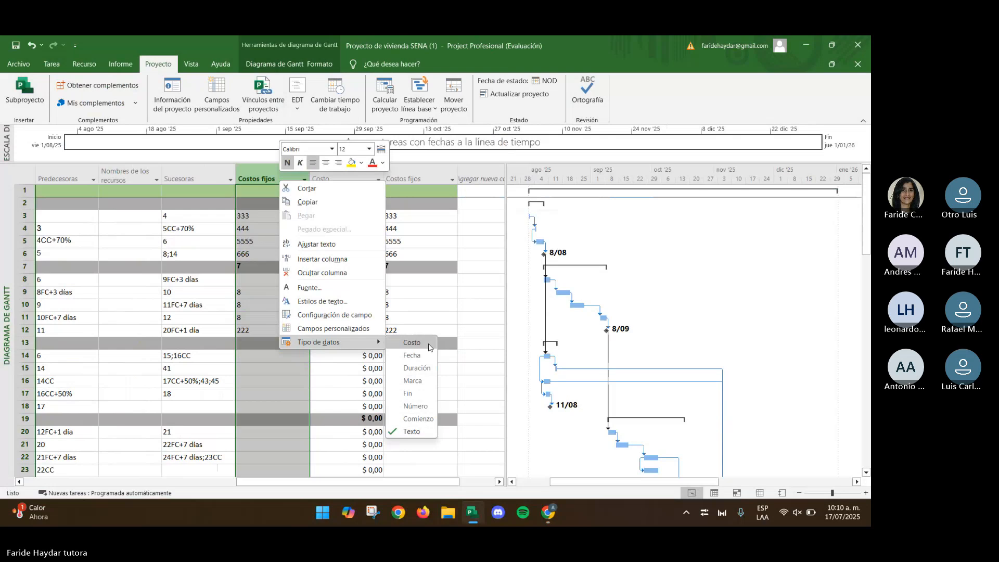
left_click(430, 347)
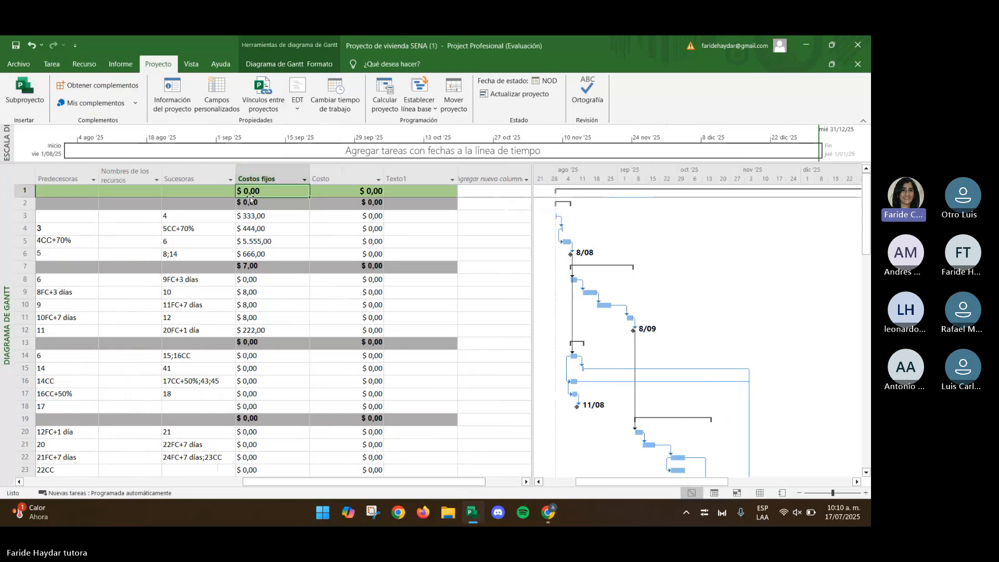
right_click(255, 173)
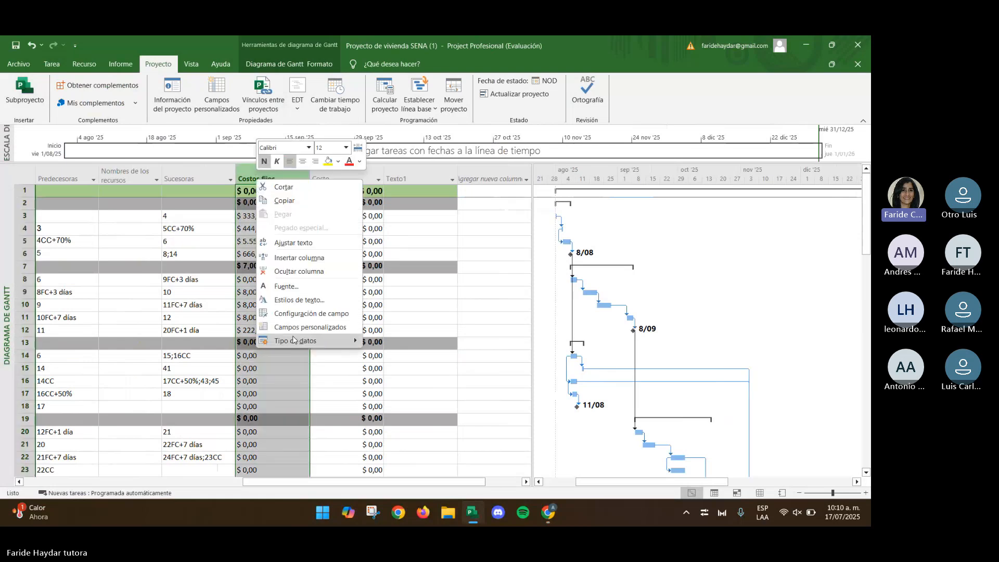
mouse_move(322, 340)
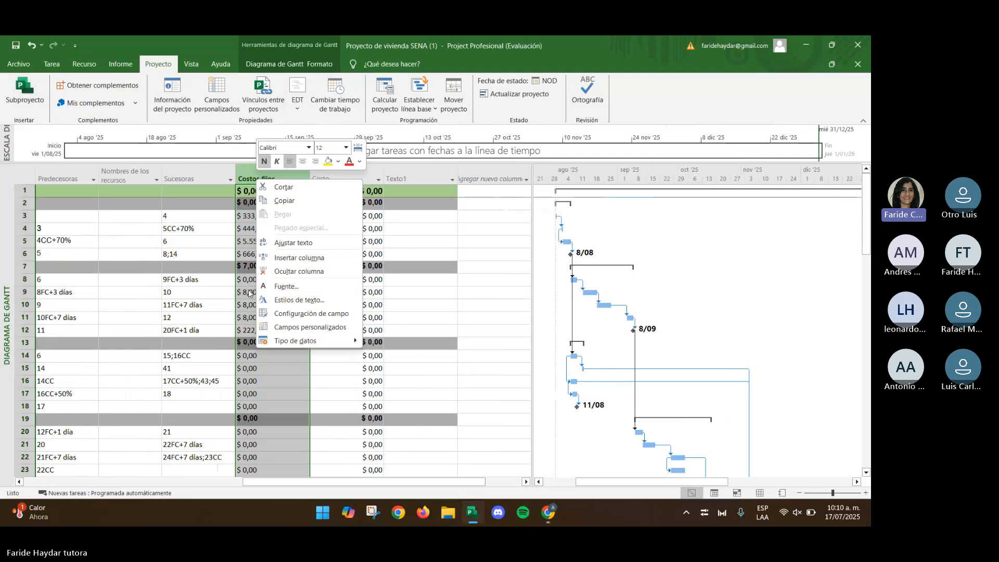
key("Escape")
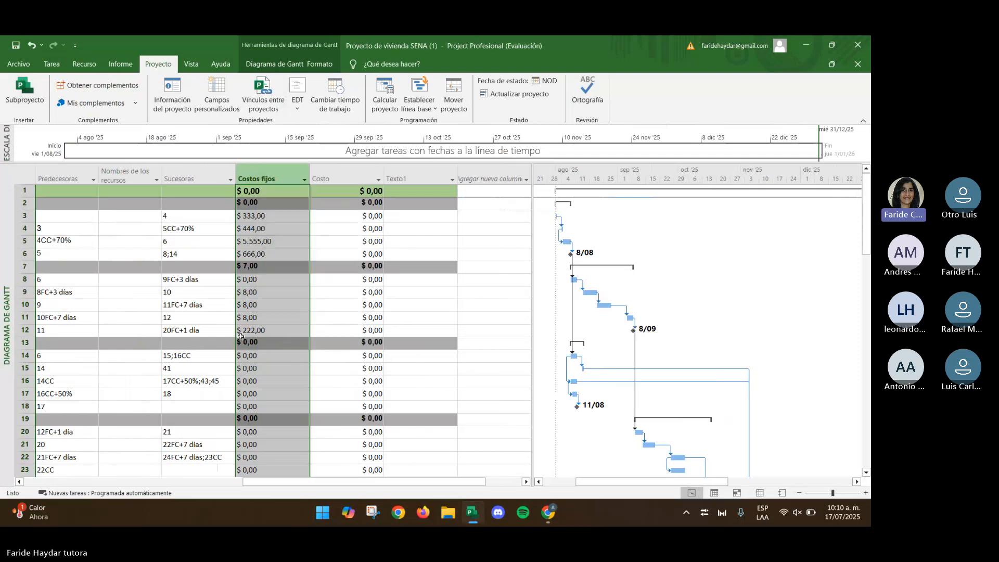
Set the "Costos fijos" value of task 8 to 333 and of task 14 to 44444.
left_click(254, 279)
type("333")
key("Return")
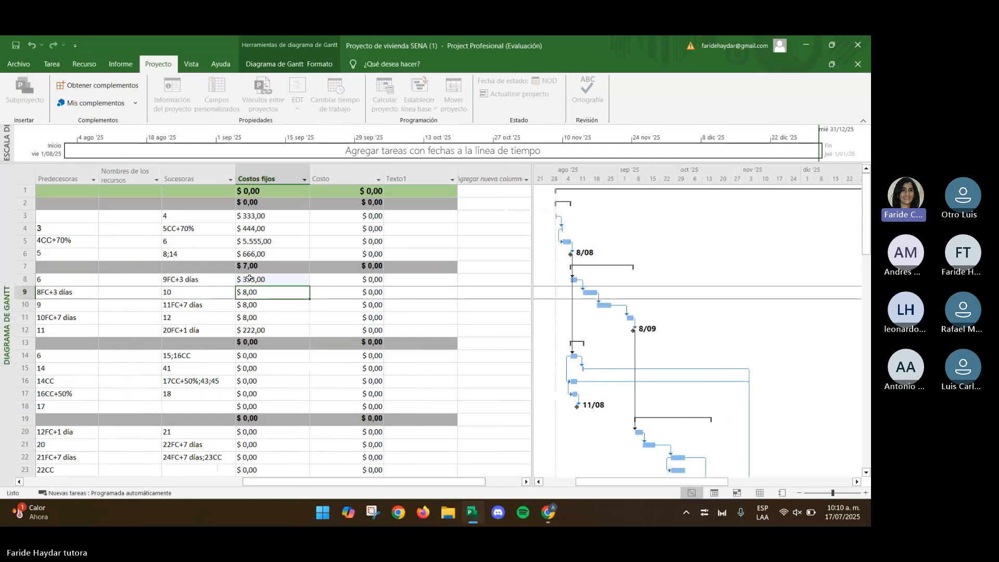
left_click(255, 355)
type("44.4")
type("444")
key("Return")
key("Return")
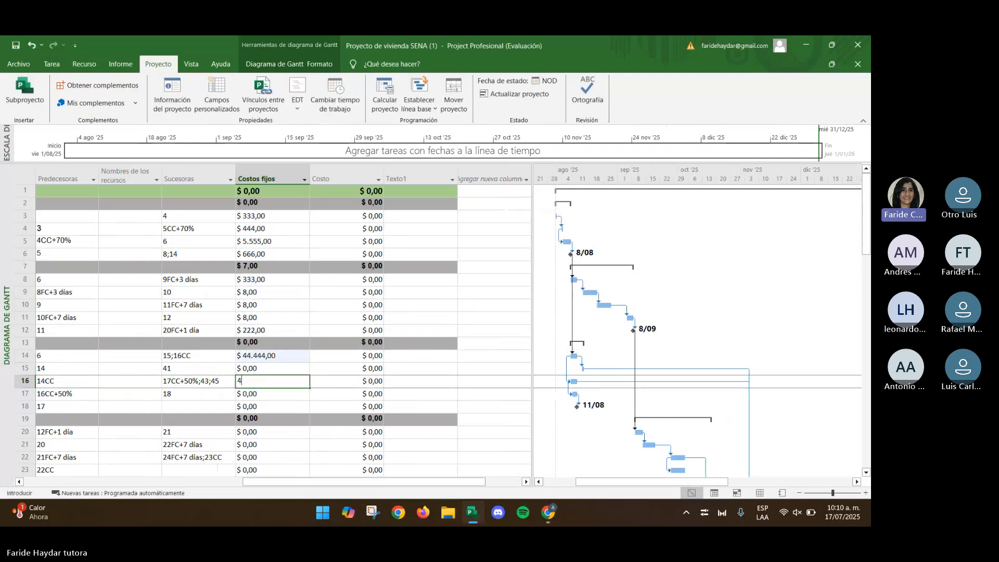
Enter sample "Costos fijos" values of 44444 for task 16, 4444 for task 17 and 444 for task 18.
type("44444")
key("Return")
type("4.444")
key("Return")
type("444")
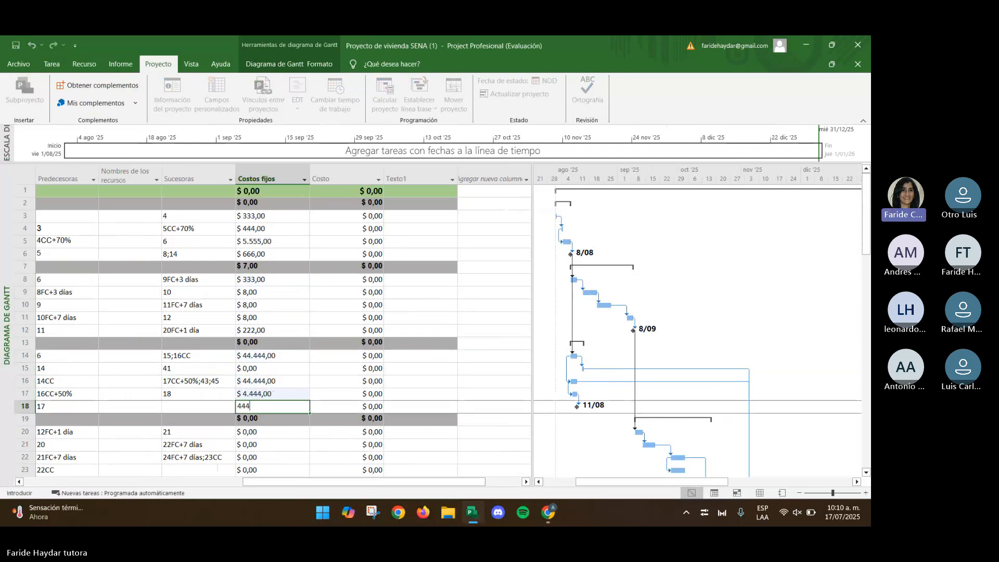
key("Return")
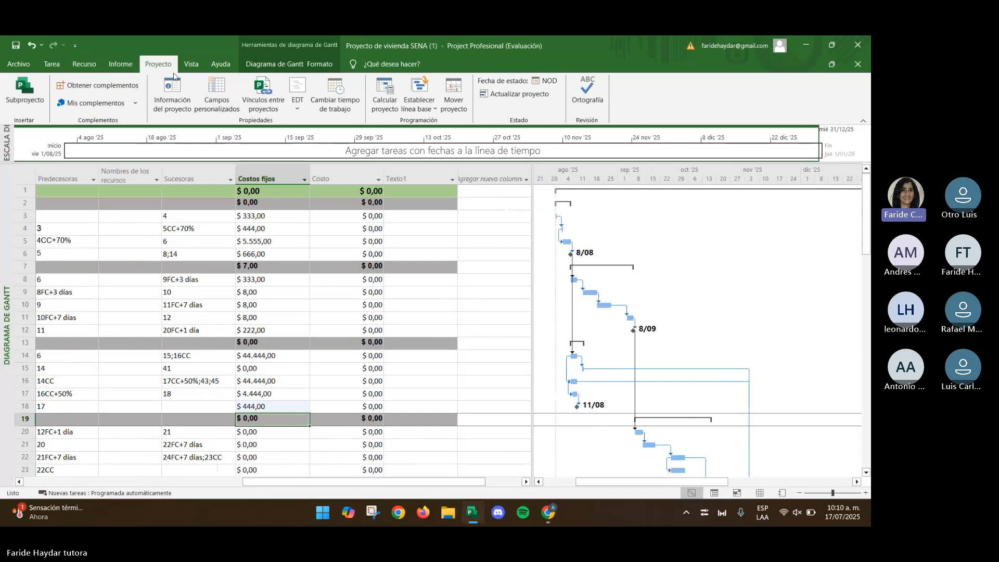
Open the "Flujo de caja" cost report and examine its chart and task cost table.
left_click(119, 65)
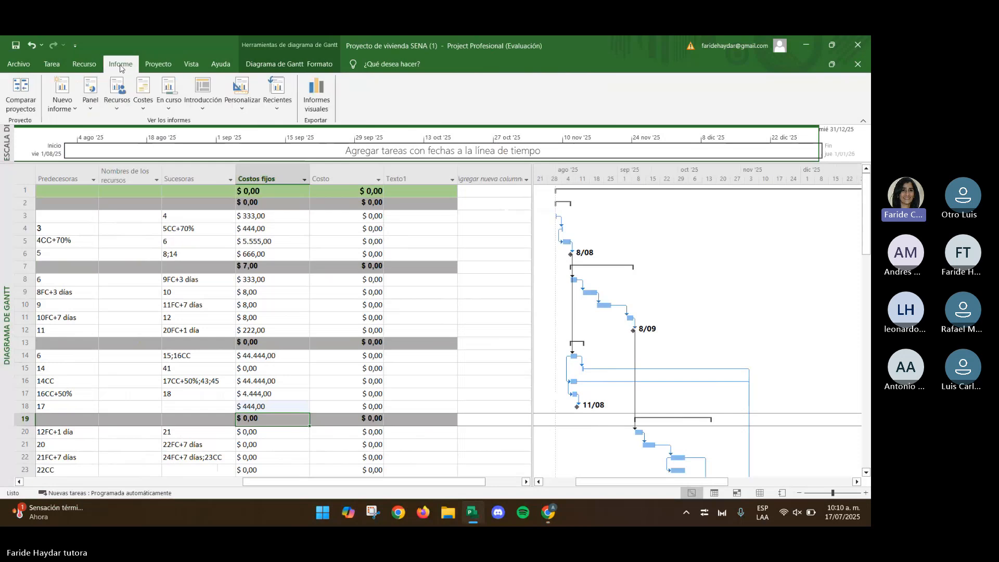
left_click(143, 102)
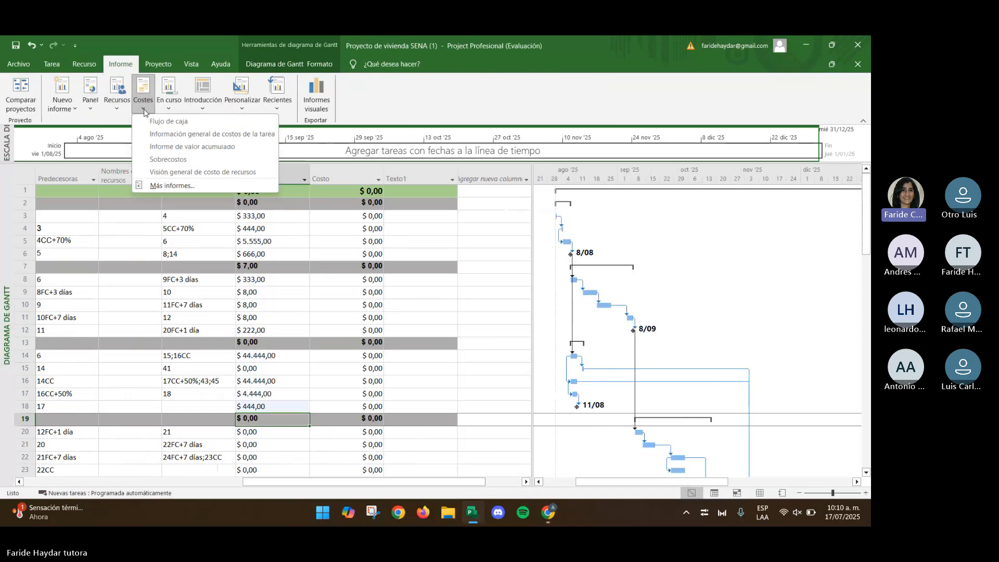
left_click(170, 125)
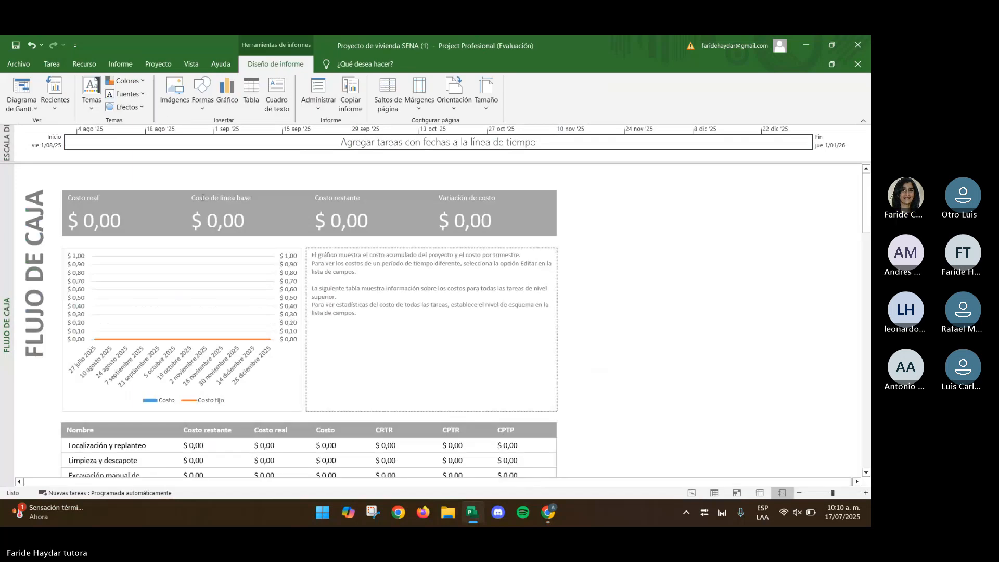
scroll(203, 197, "down", 3)
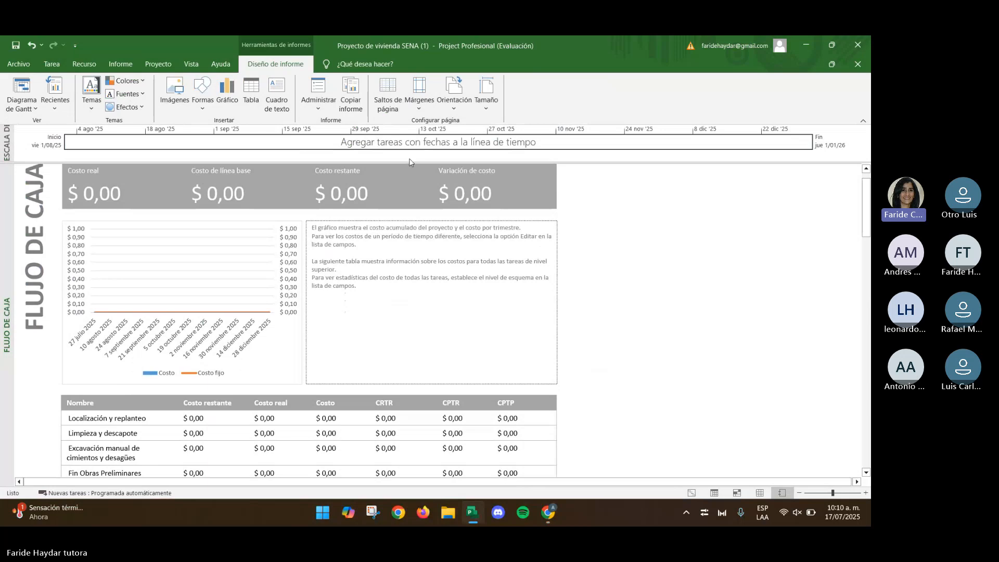
scroll(409, 164, "down", 2)
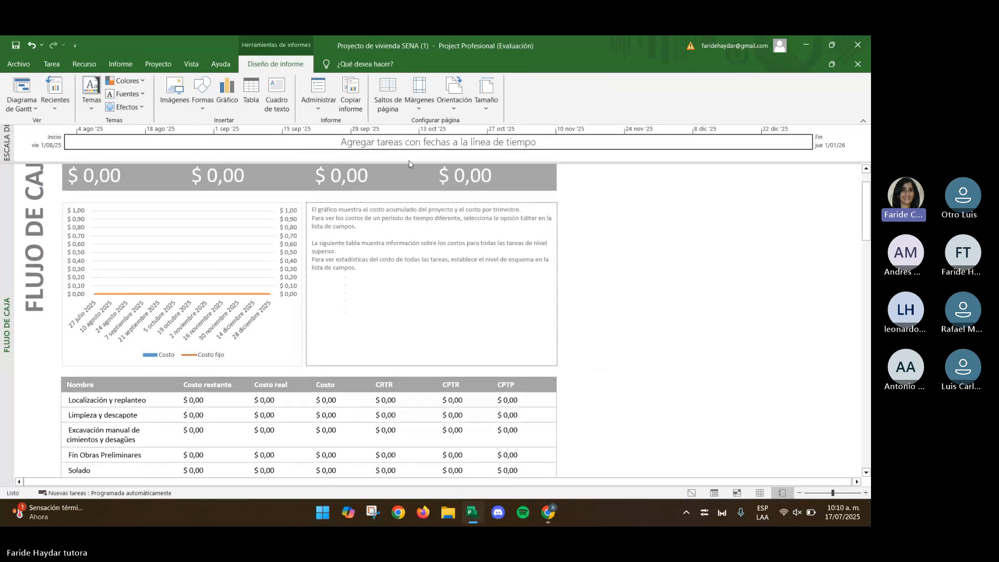
scroll(408, 164, "up", 2)
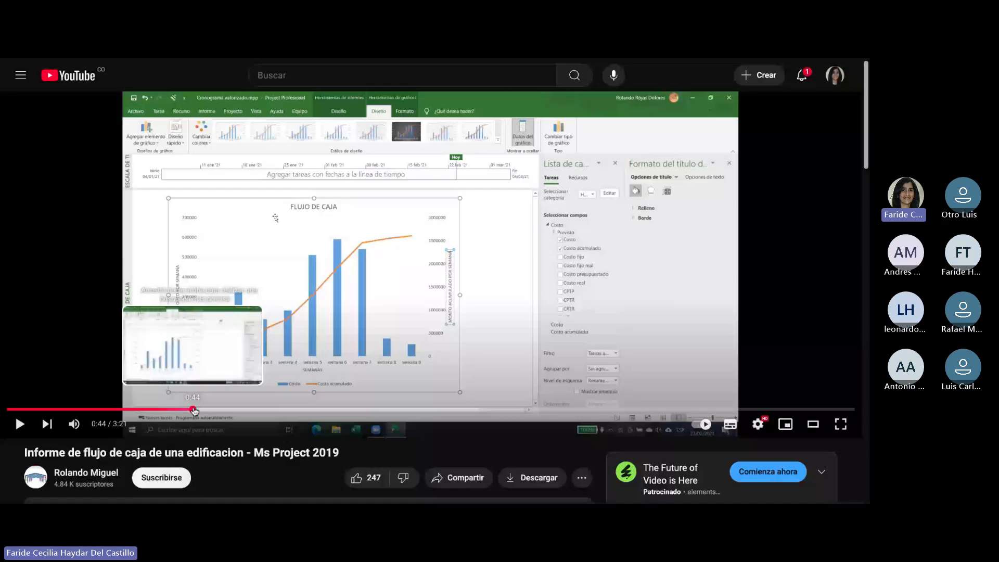
Play the YouTube video "Informe de flujo de caja de una edificacion - Ms Project 2019" at low volume, rewinding to its chart timescale settings.
left_click(25, 430)
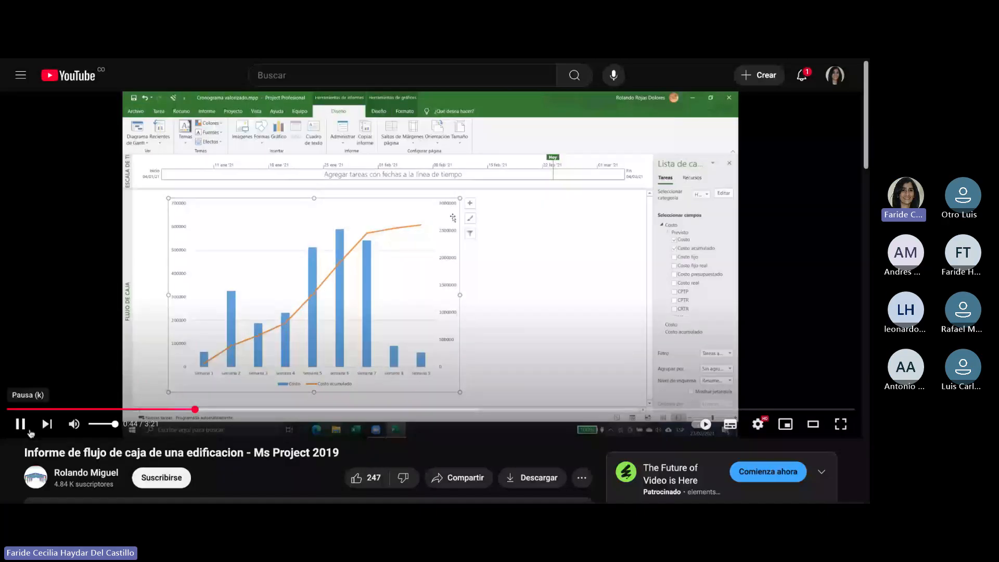
key("j")
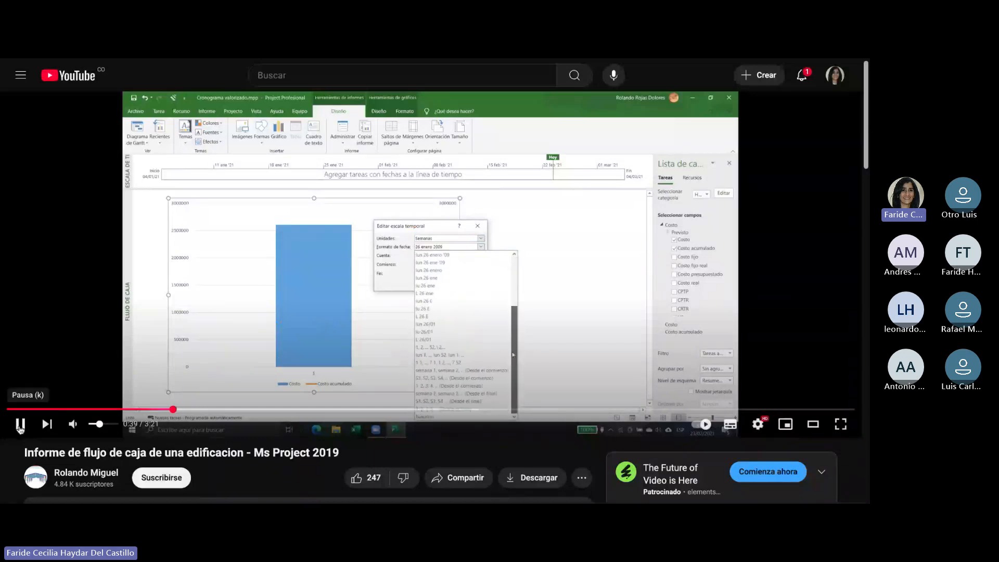
left_click_drag(101, 427, 94, 428)
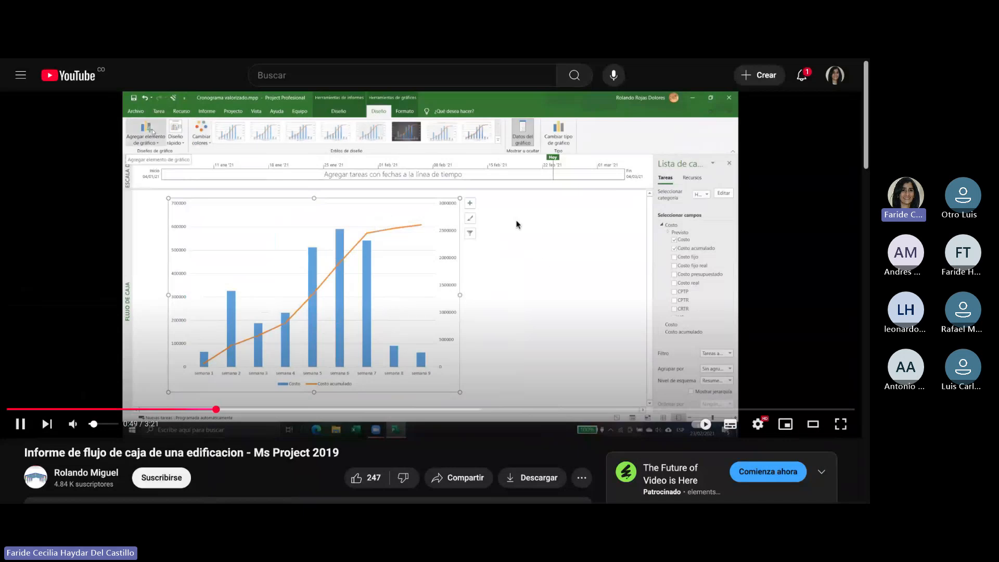
left_click(486, 264)
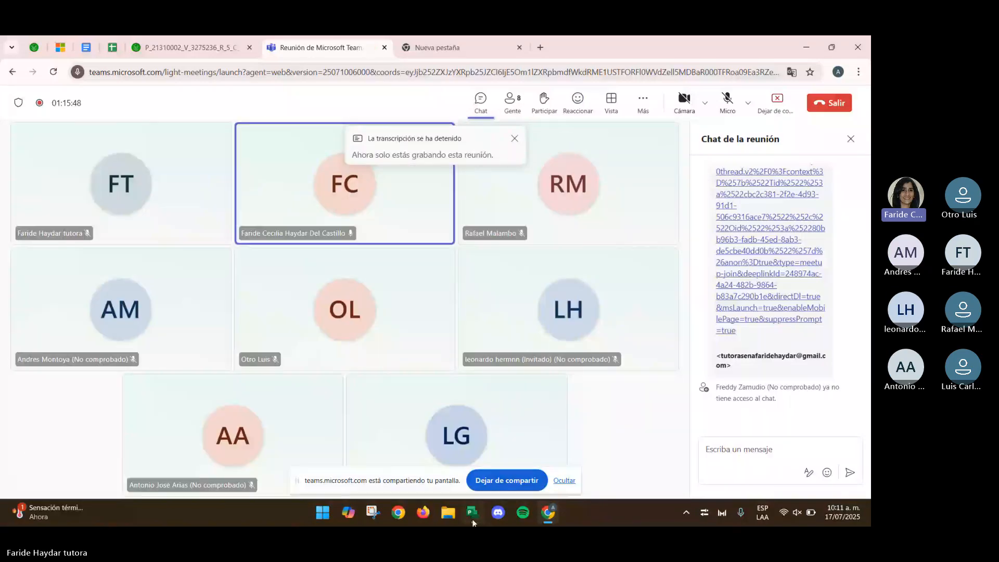
Switch back to Microsoft Project and make "Costo fijo" the only cost field plotted in the cash flow chart.
left_click(472, 521)
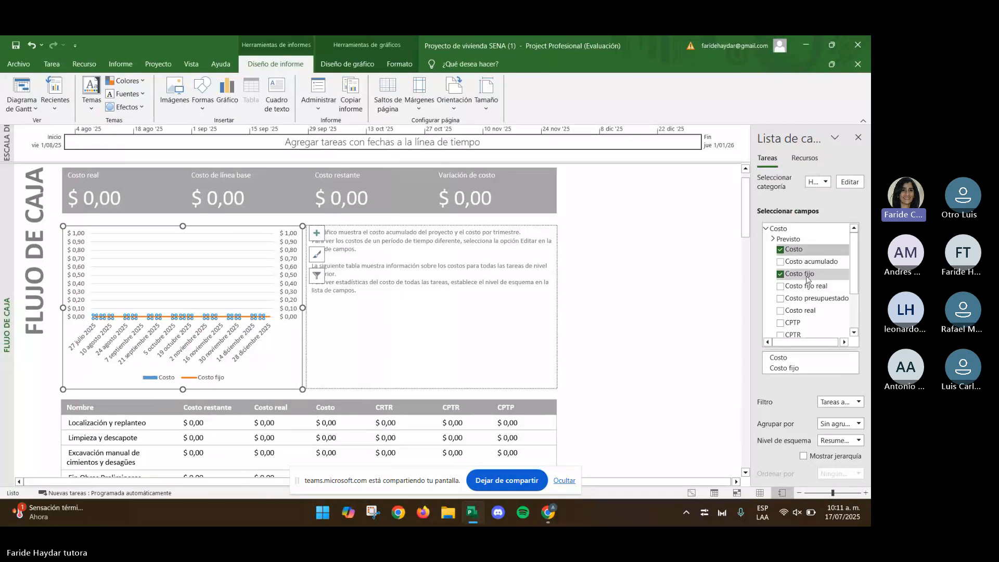
left_click(780, 249)
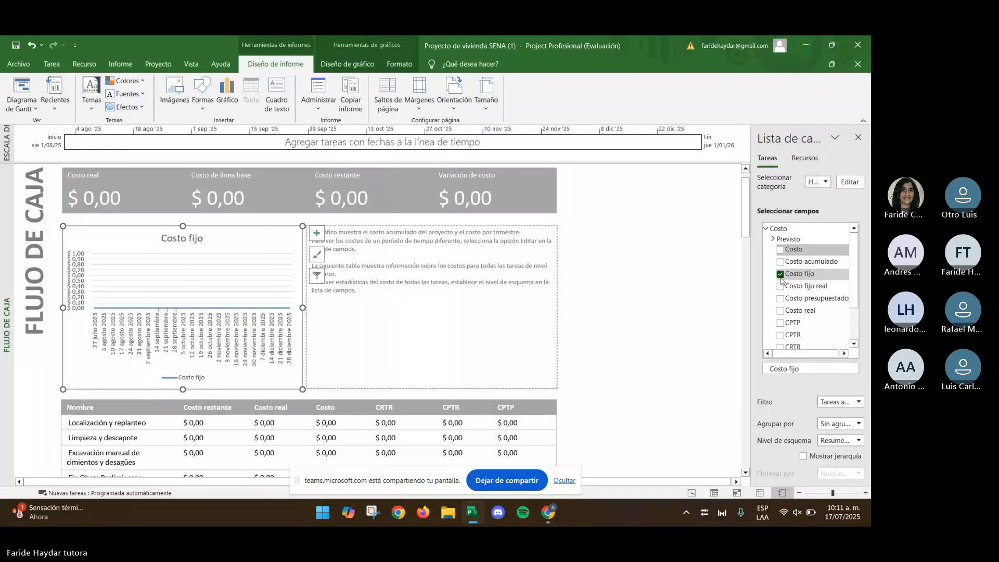
left_click(779, 273)
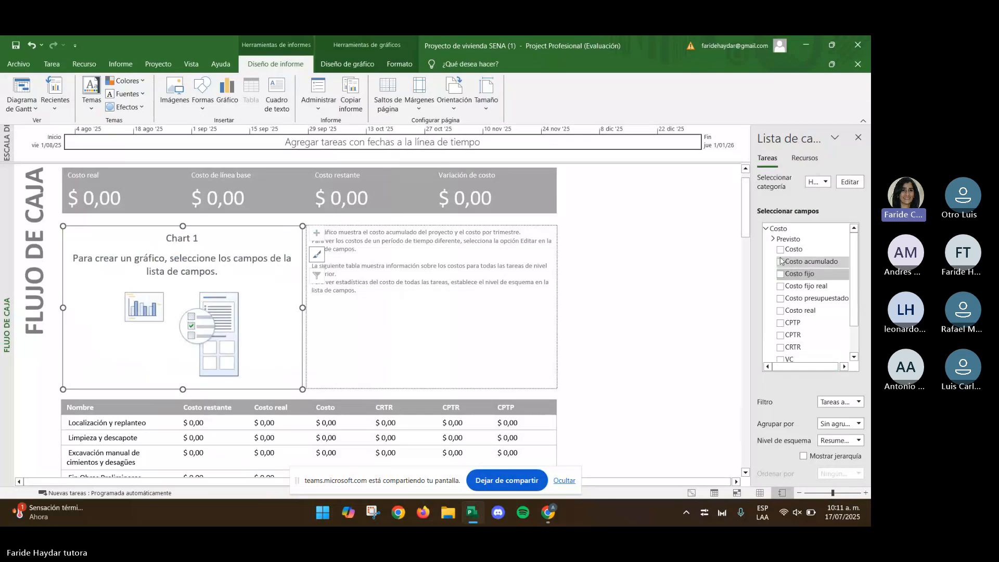
left_click(780, 274)
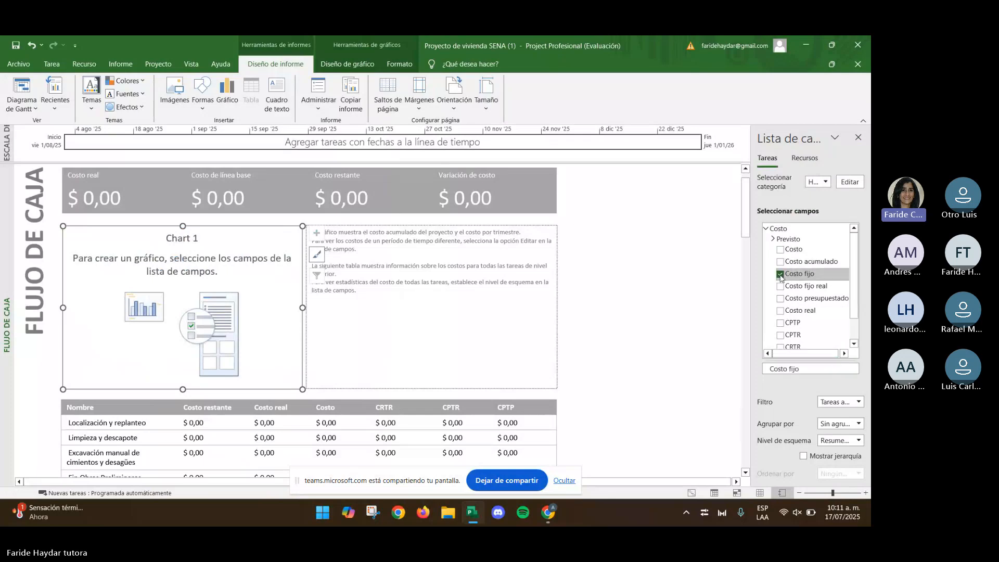
Set the cash flow chart's timescale units to "Semanas" and its date format to "25 enero".
left_click(848, 182)
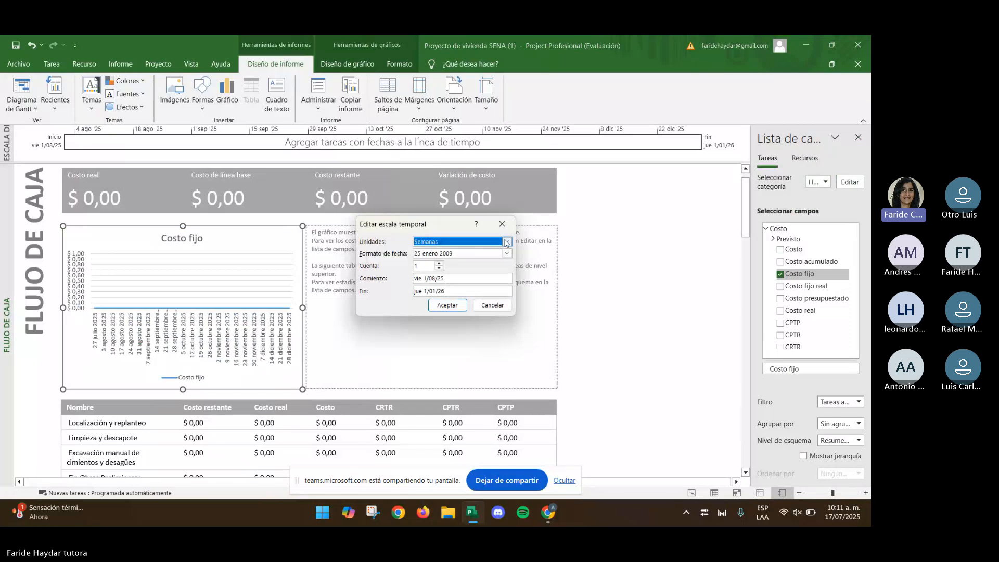
left_click(506, 242)
left_click(419, 276)
left_click(506, 242)
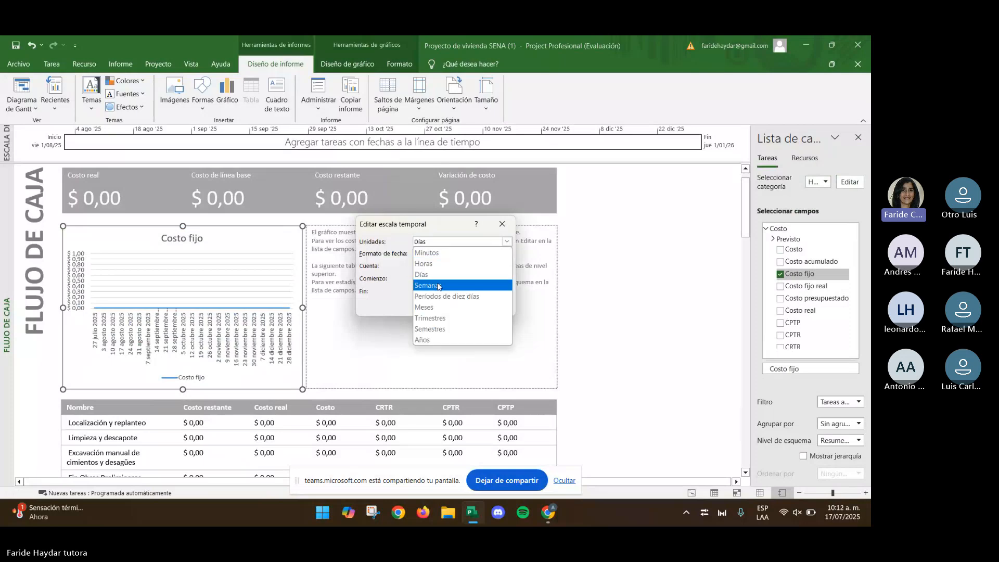
left_click(438, 285)
left_click(506, 242)
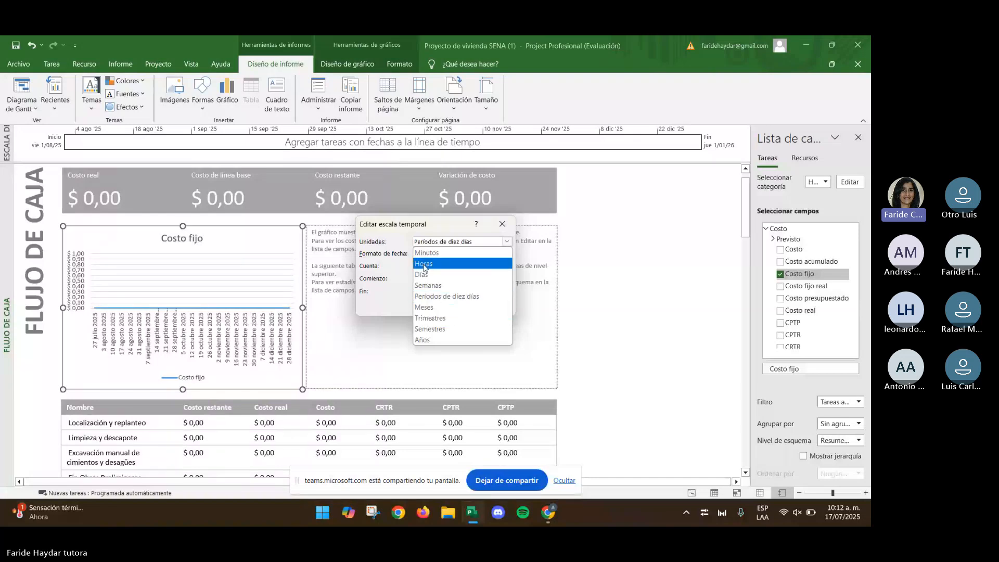
left_click(431, 286)
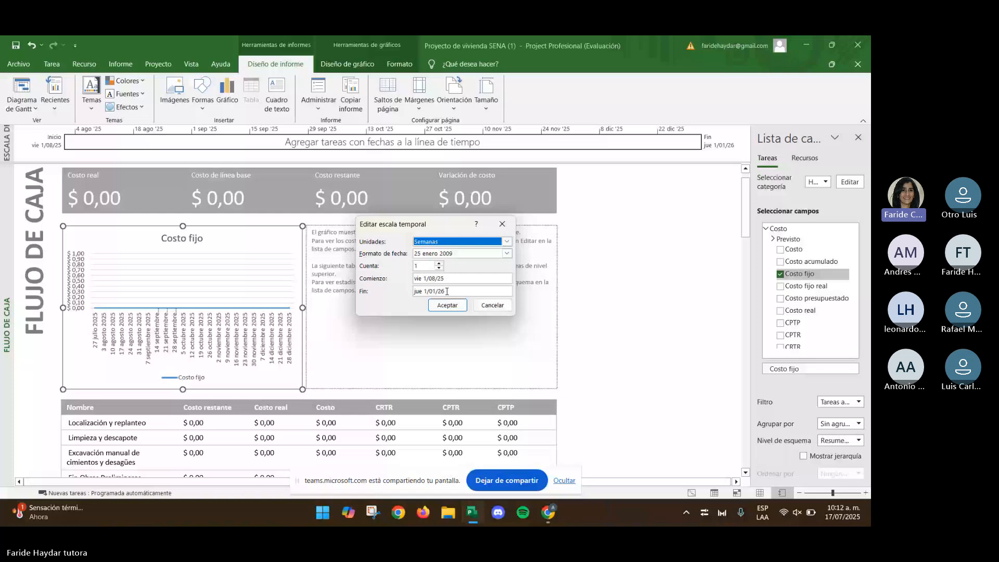
left_click(506, 254)
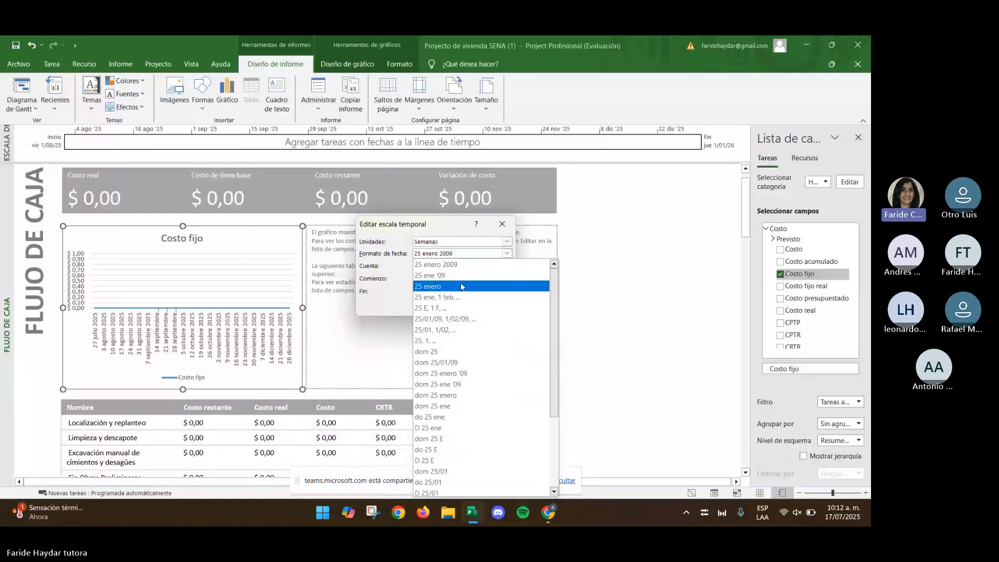
left_click(461, 286)
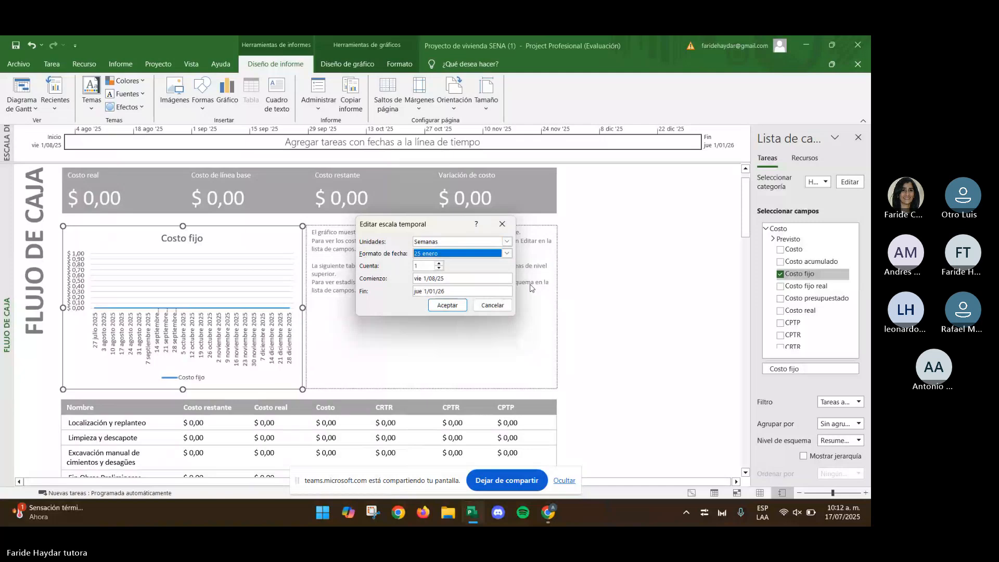
left_click(470, 279)
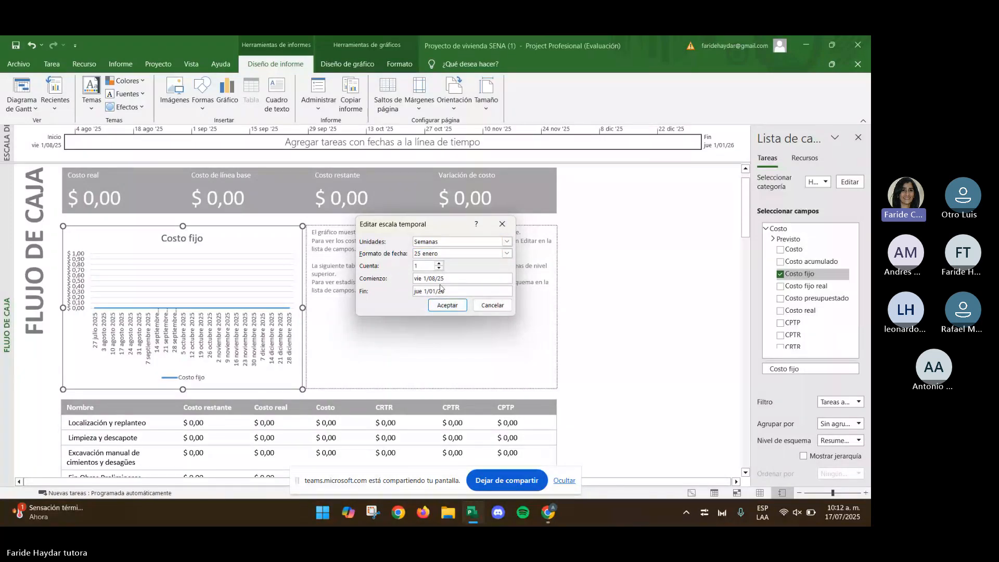
left_click(444, 306)
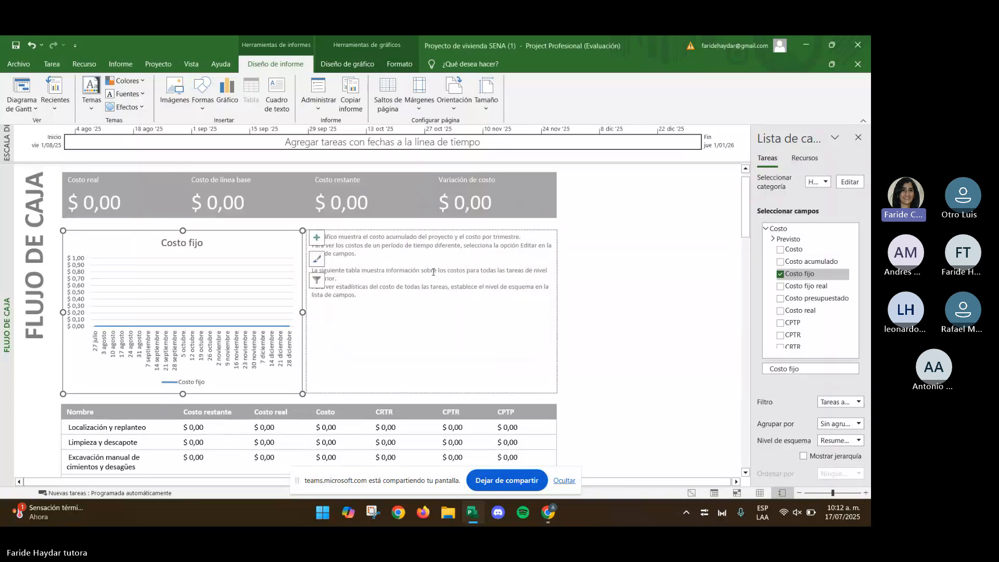
Apply the fourth, light chart style to the "Costo fijo" chart and recolour it with the third multicolour palette, starting with orange.
left_click(363, 64)
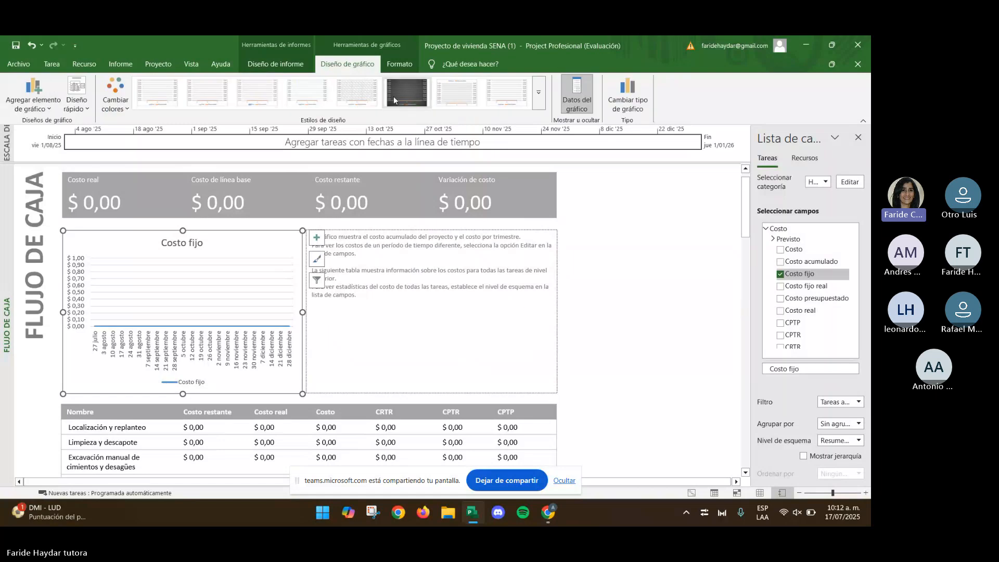
left_click(393, 100)
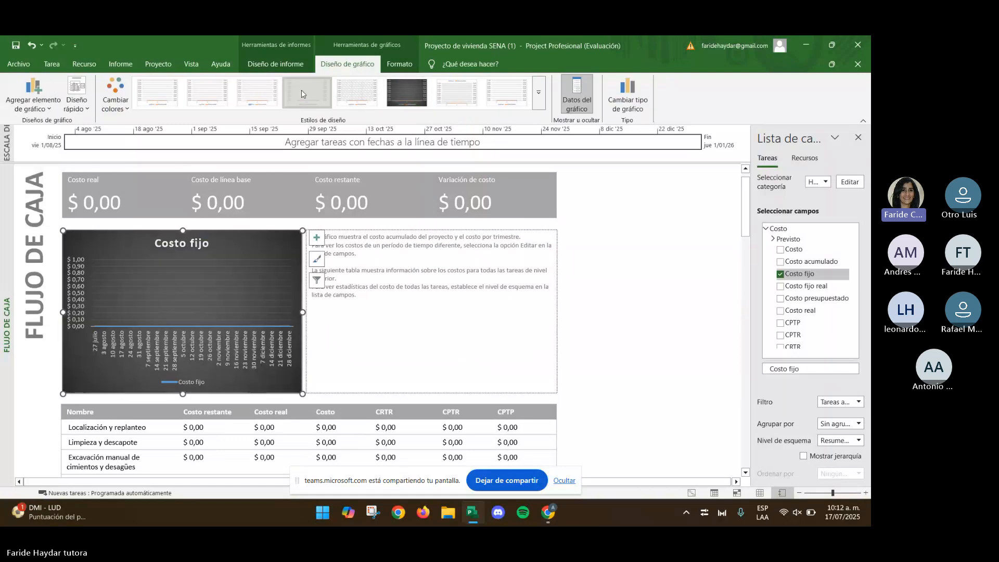
left_click(304, 94)
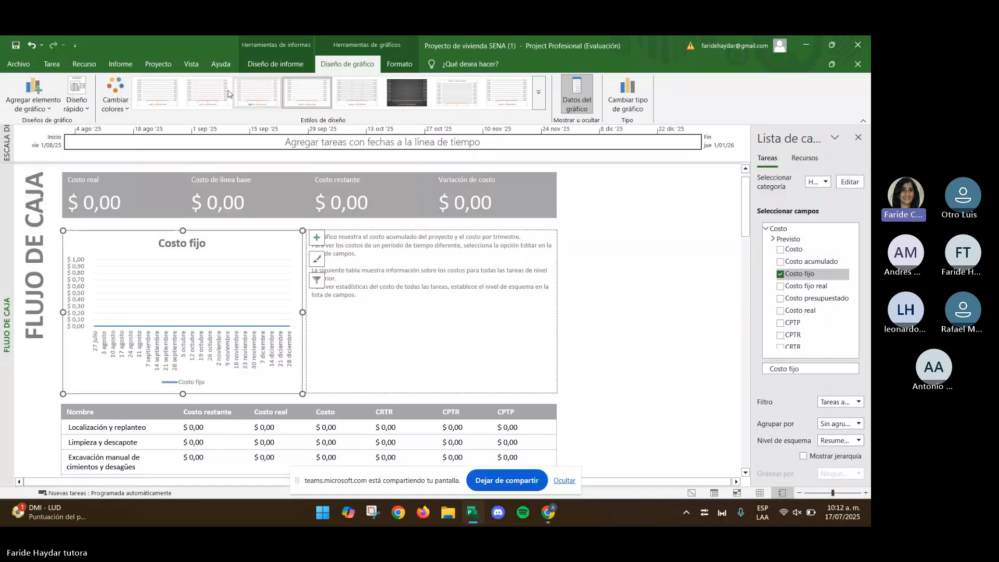
left_click(126, 111)
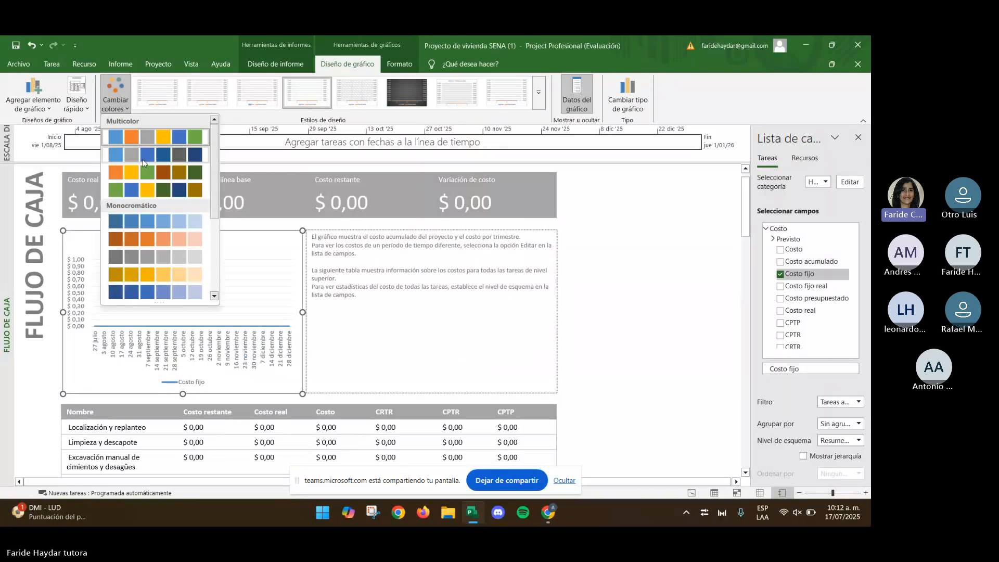
left_click(169, 180)
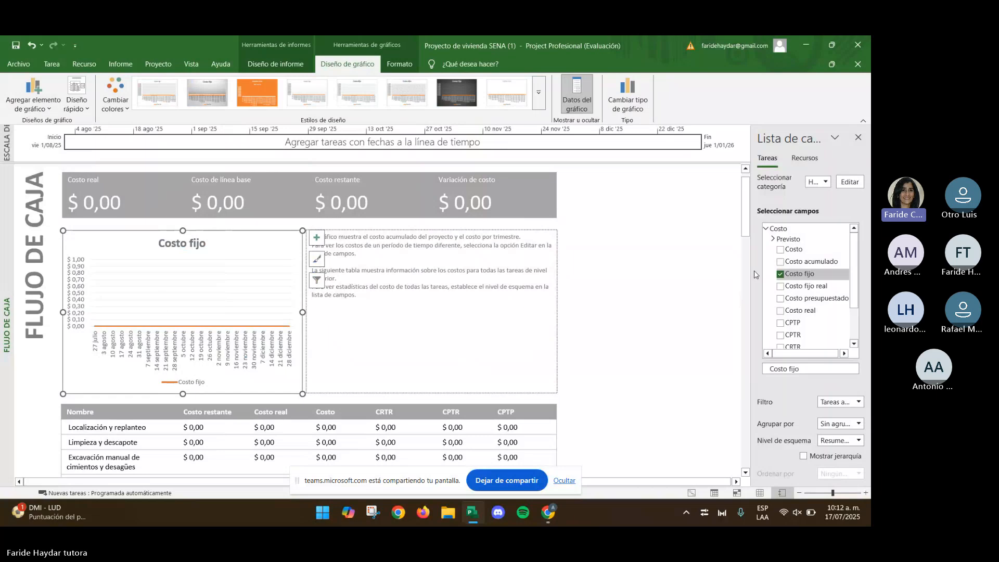
Add the "Costo", "Costo fijo real" and "Costo presupuestado" fields to the cash flow chart.
left_click(779, 249)
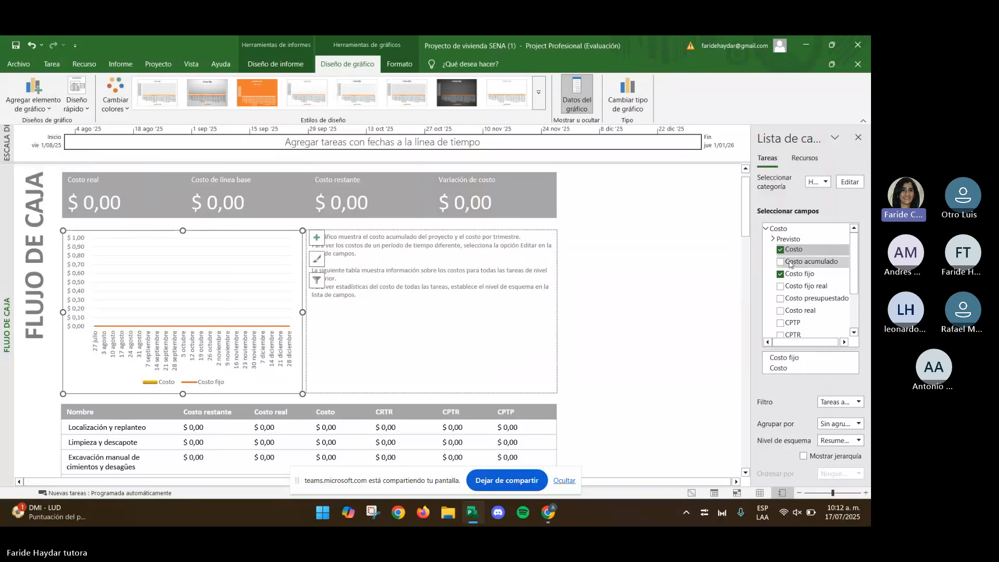
left_click(780, 286)
left_click(781, 298)
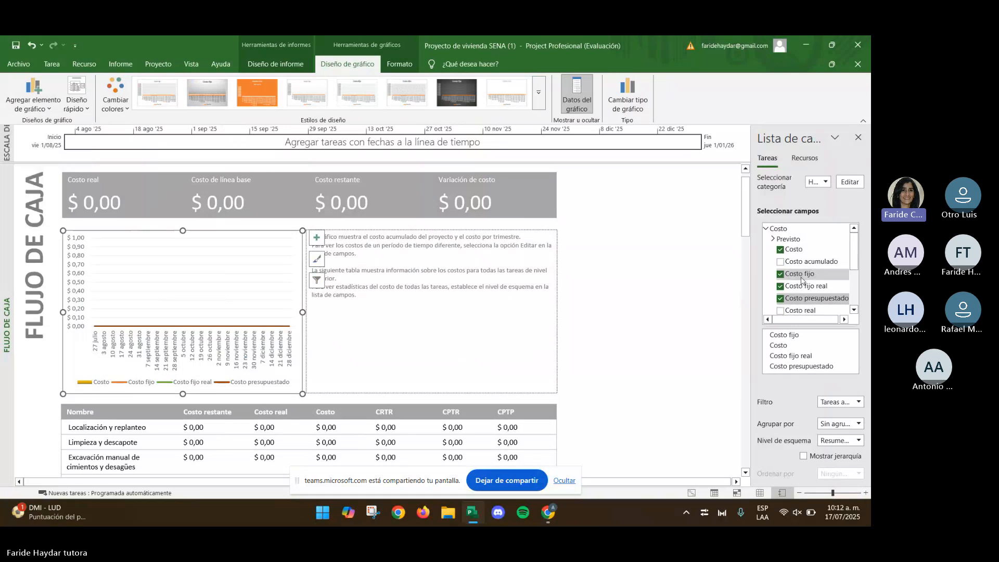
scroll(803, 278, "down", 3)
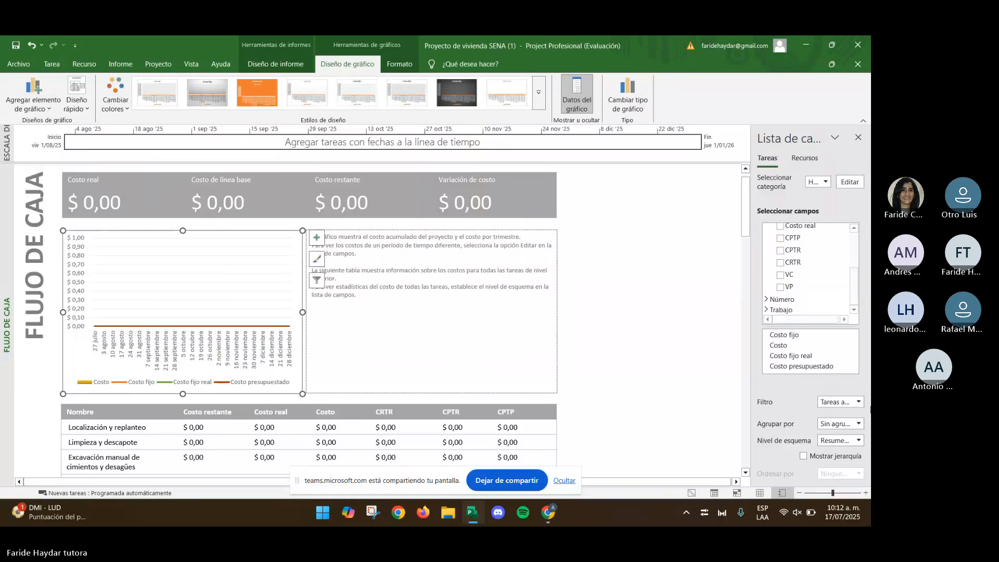
Filter the chart to "Todas las tareas" and set its outline level to "Nivel 1".
left_click(858, 402)
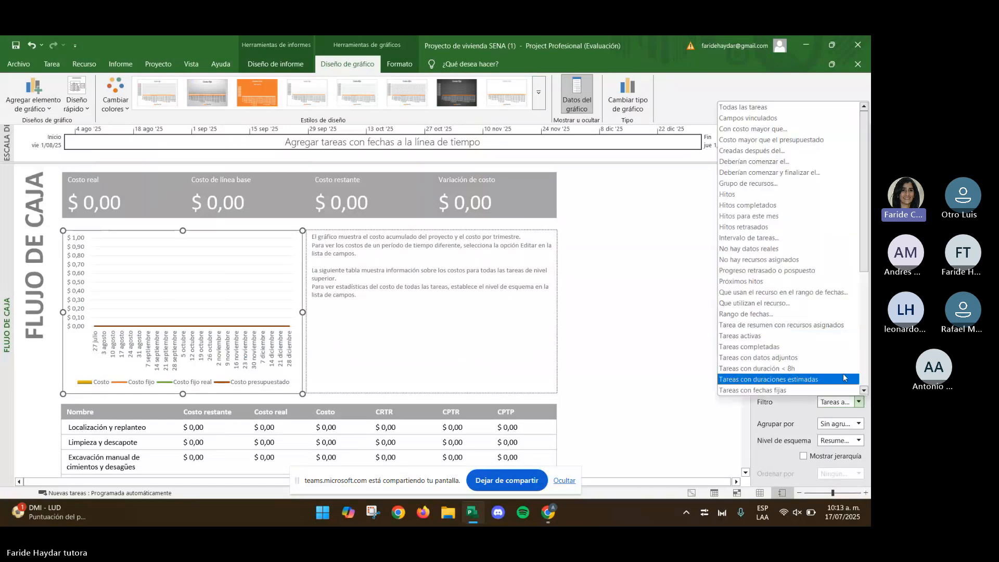
left_click(744, 107)
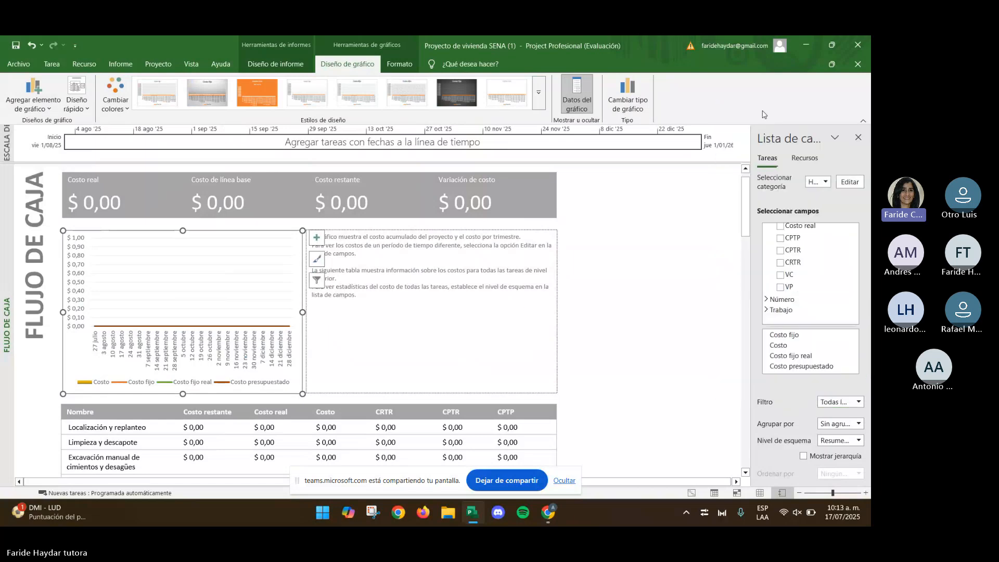
left_click(859, 424)
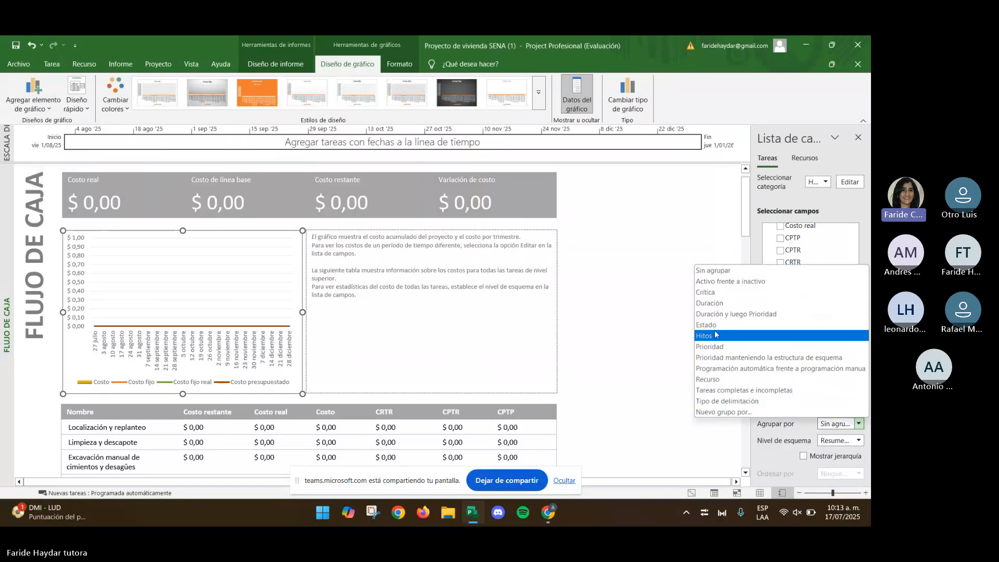
left_click(784, 425)
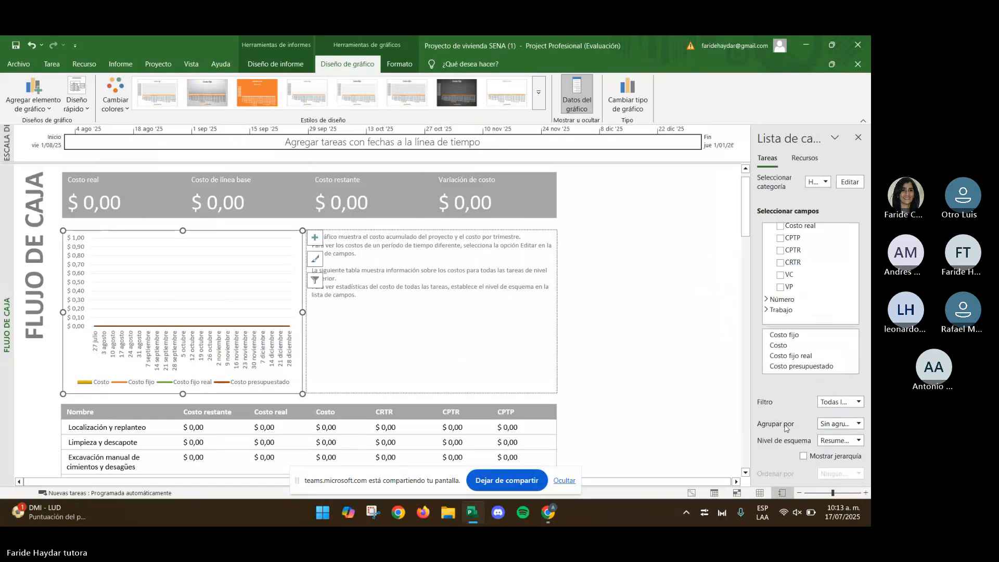
left_click(858, 443)
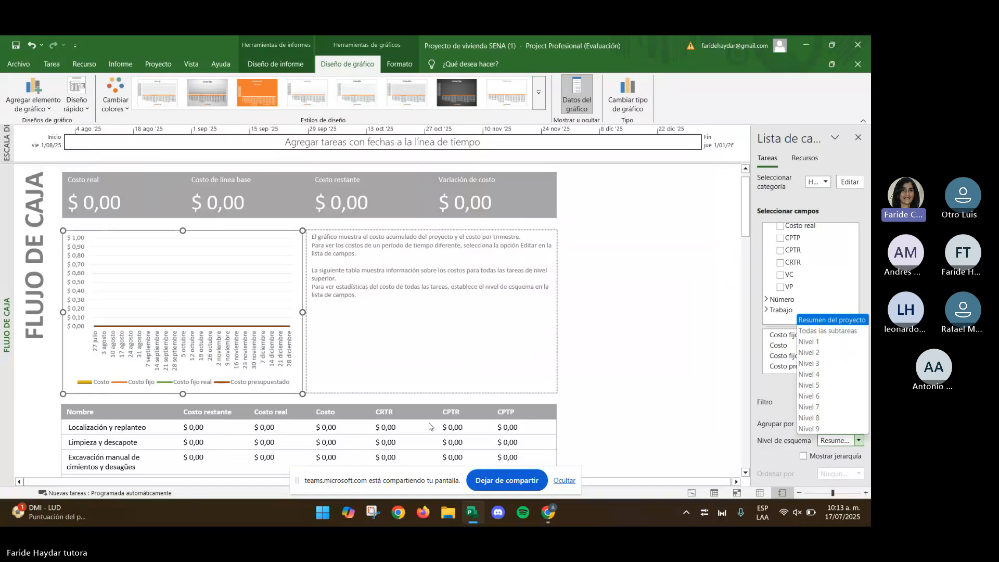
scroll(509, 349, "down", 1)
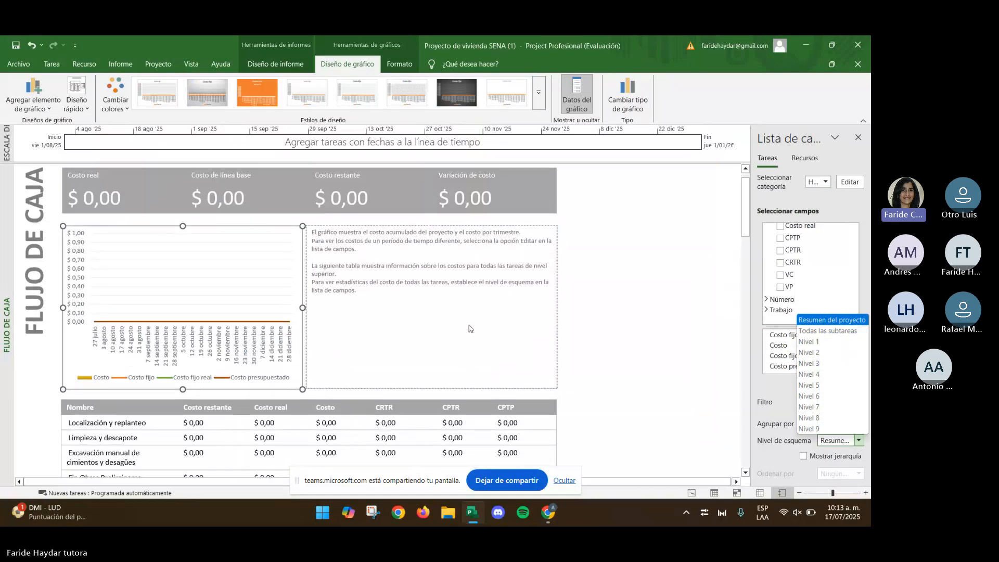
left_click(832, 332)
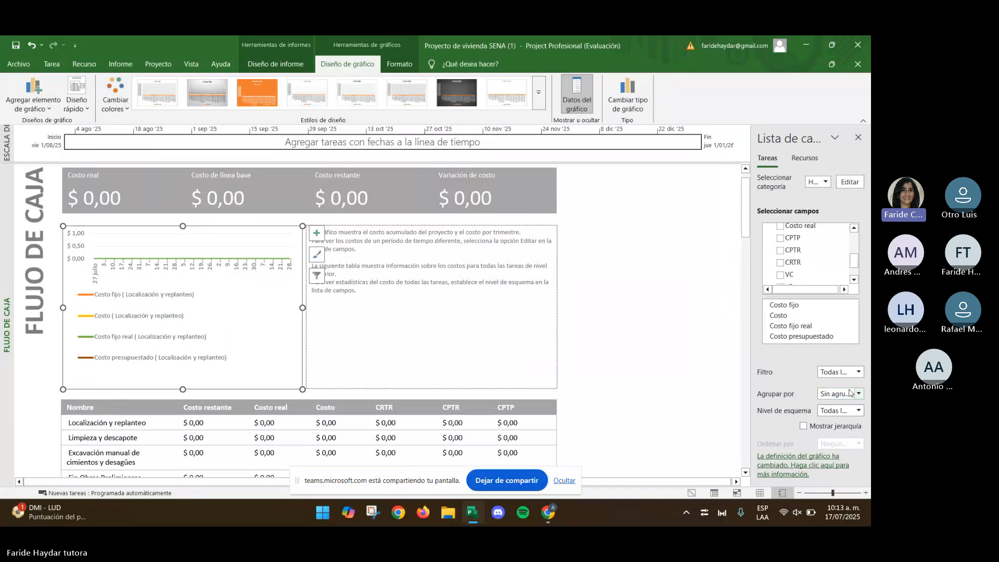
left_click(858, 411)
left_click(831, 312)
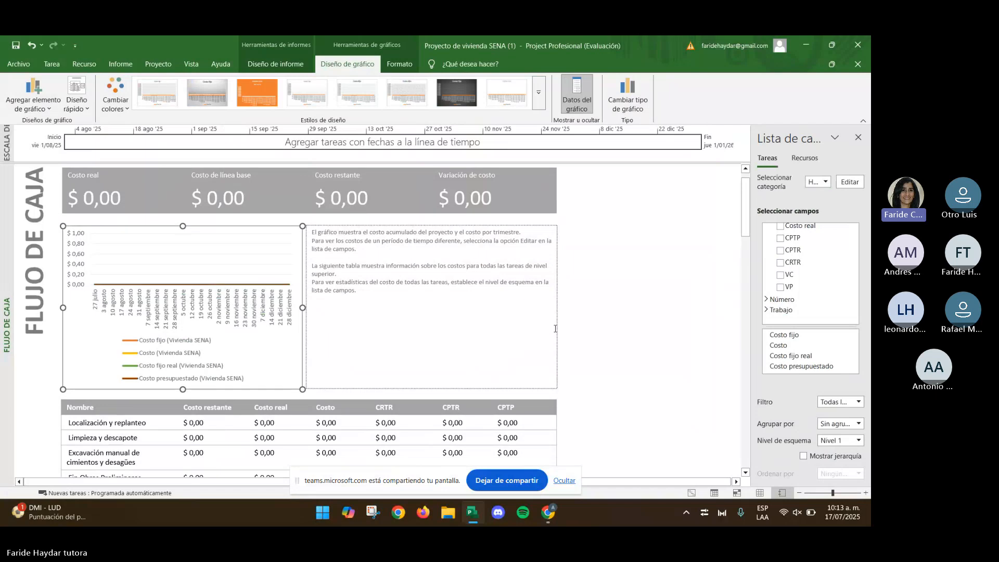
Add the custom "Costos fijos" cost field as a column of the task cost table below the chart.
scroll(174, 368, "down", 3)
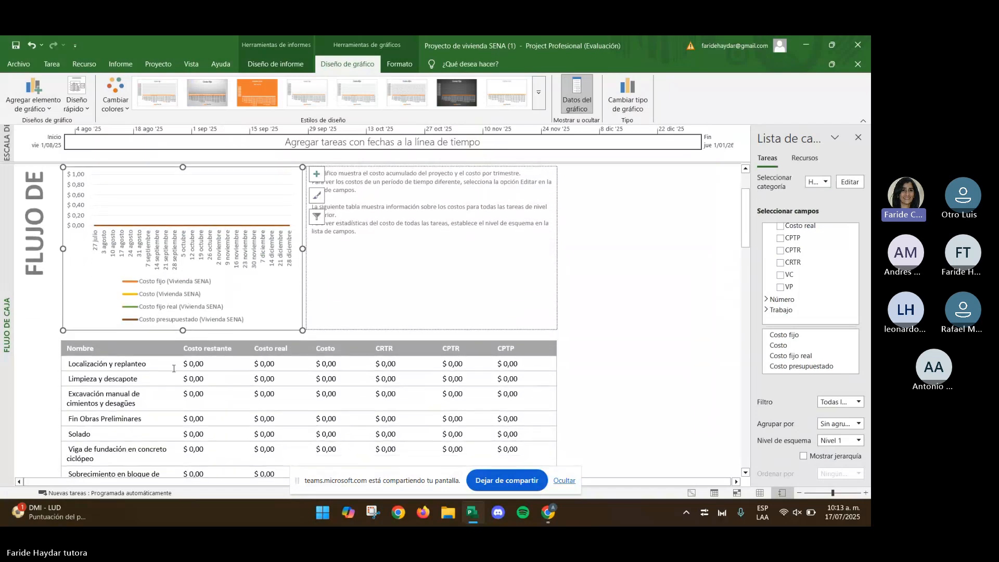
left_click(174, 368)
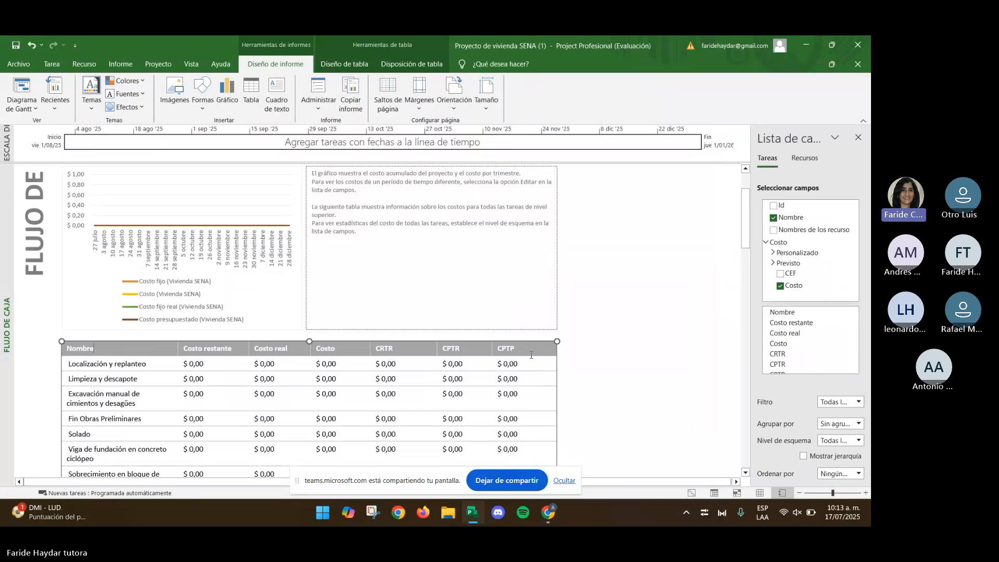
scroll(488, 382, "up", 2)
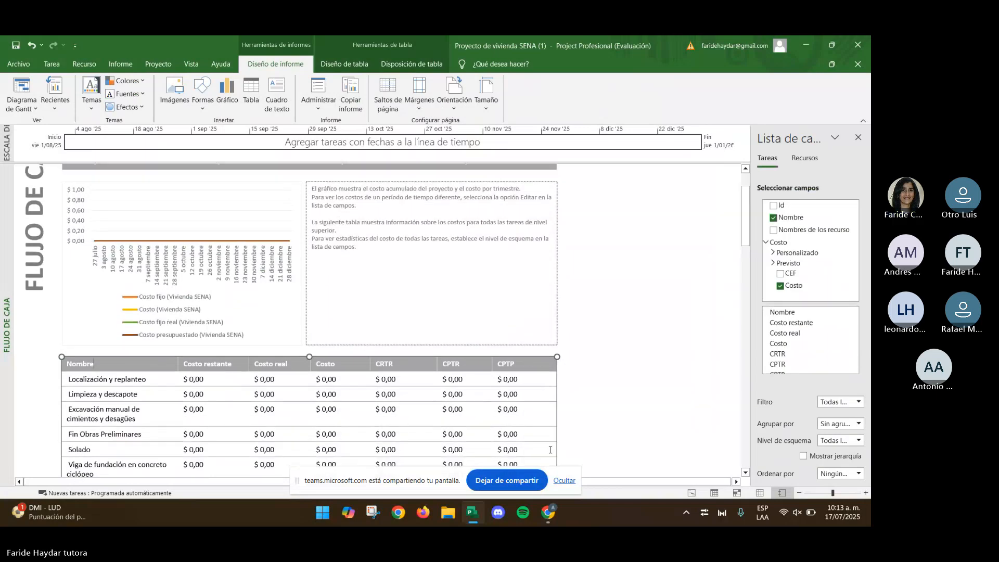
scroll(663, 387, "up", 1)
scroll(662, 367, "down", 4)
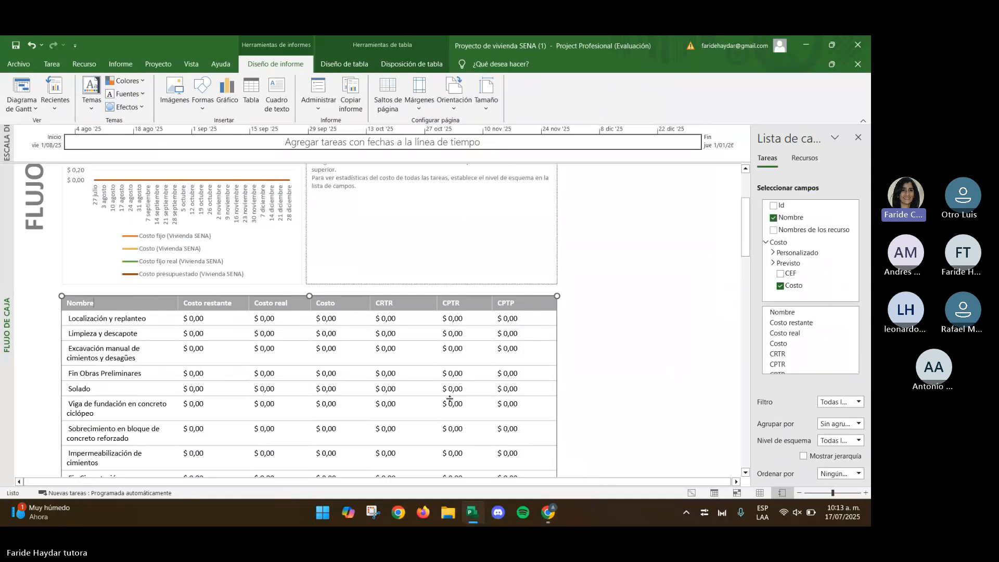
left_click(773, 254)
scroll(804, 228, "down", 3)
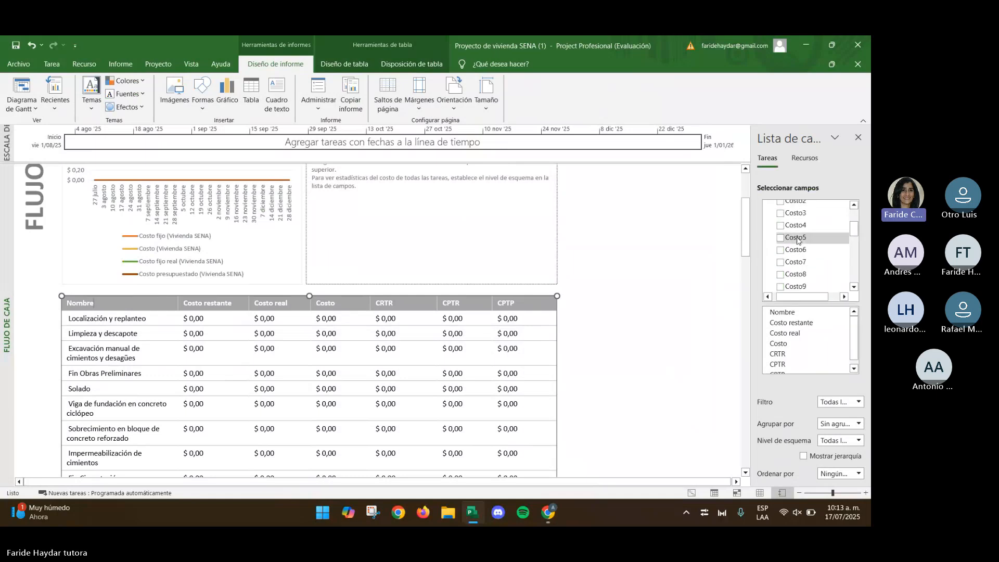
scroll(804, 229, "down", 1)
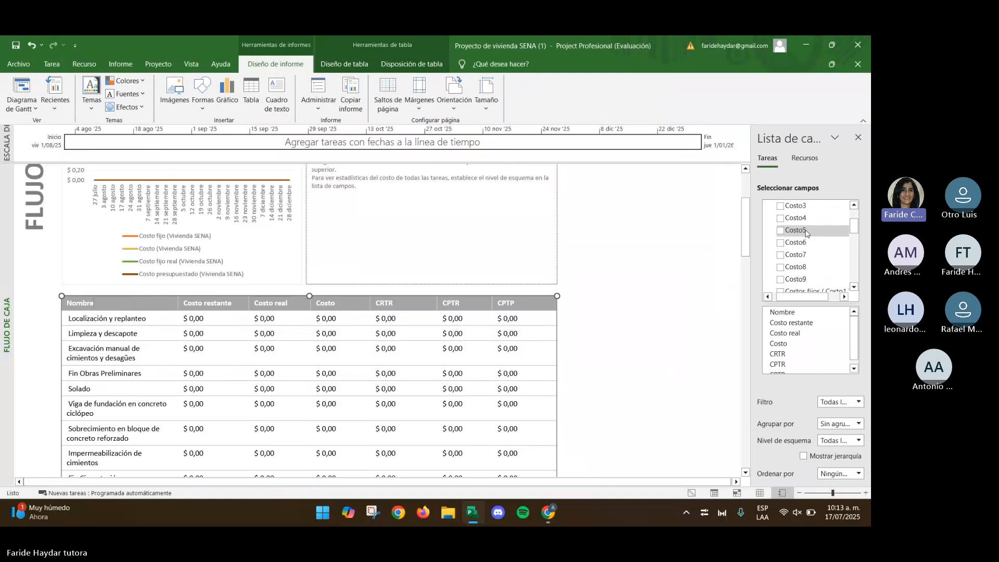
left_click(794, 266)
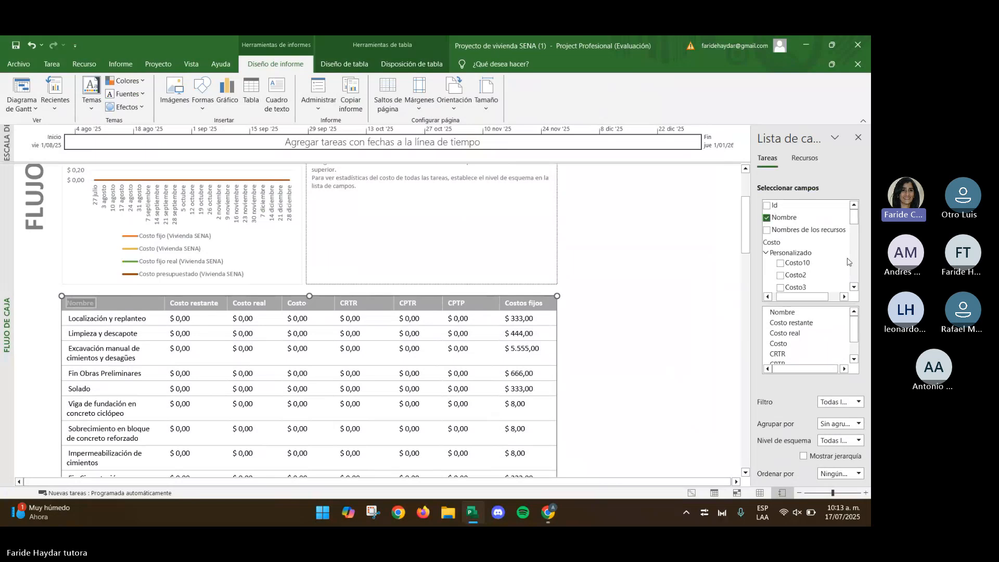
Remove the "Costo real", "Costo restante", "CPTP", "CPTR" and "CRTR" columns from the task cost table.
left_click_drag(853, 218, 853, 262)
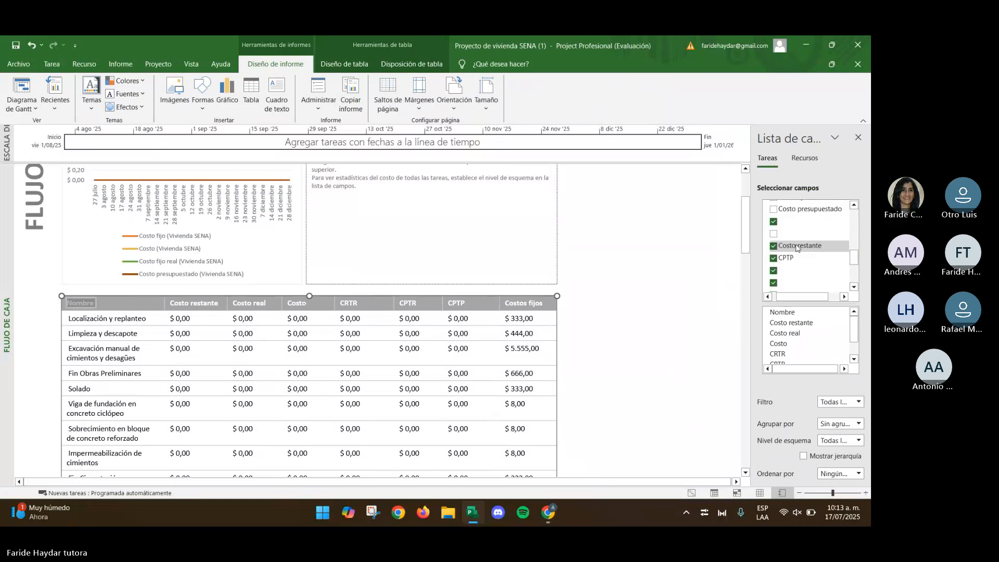
left_click(774, 221)
left_click(774, 246)
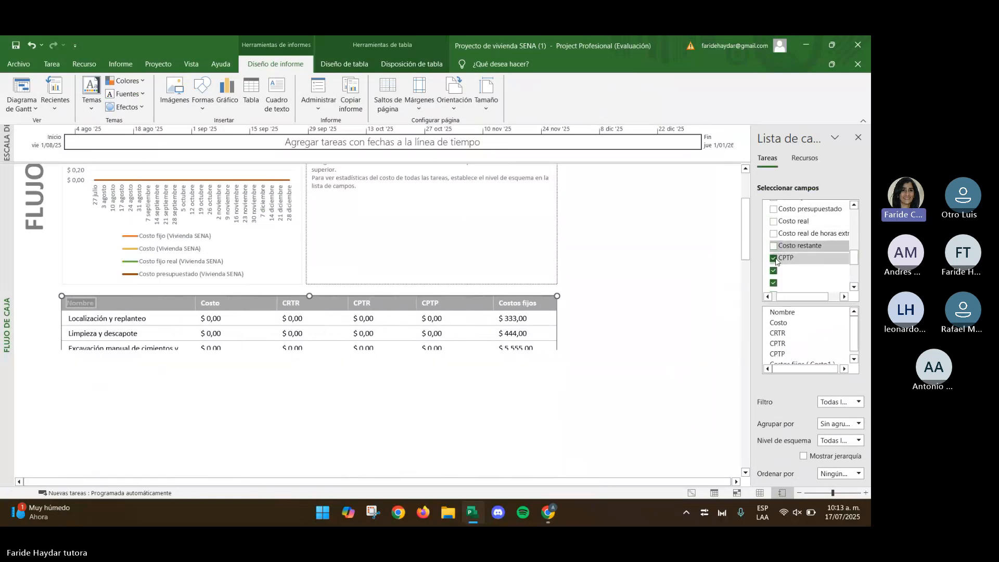
left_click(773, 259)
left_click(773, 270)
left_click(773, 283)
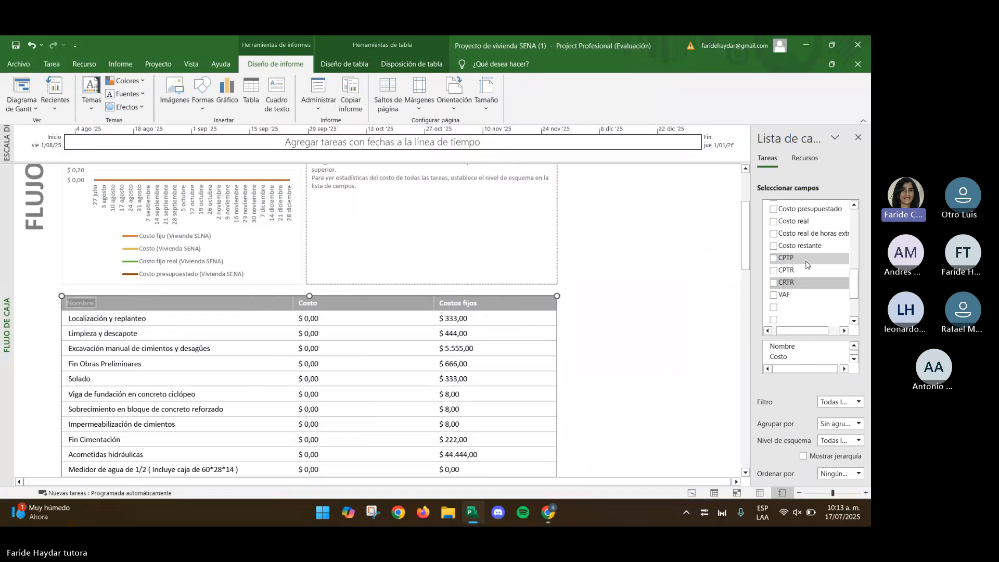
scroll(806, 265, "up", 2)
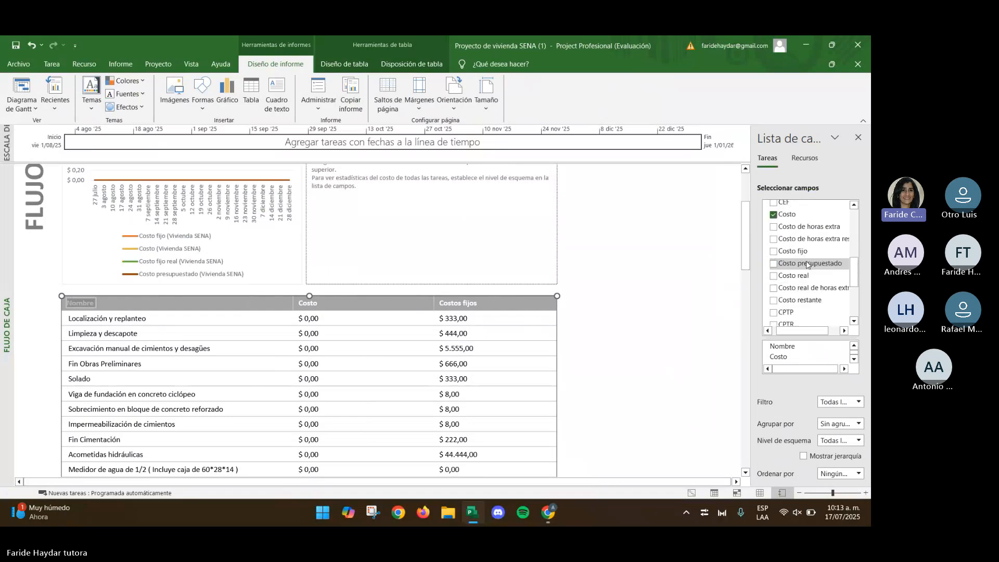
Remove the "Costo" column from the task cost table, keeping the task name and "Costos fijos" columns.
left_click(773, 214)
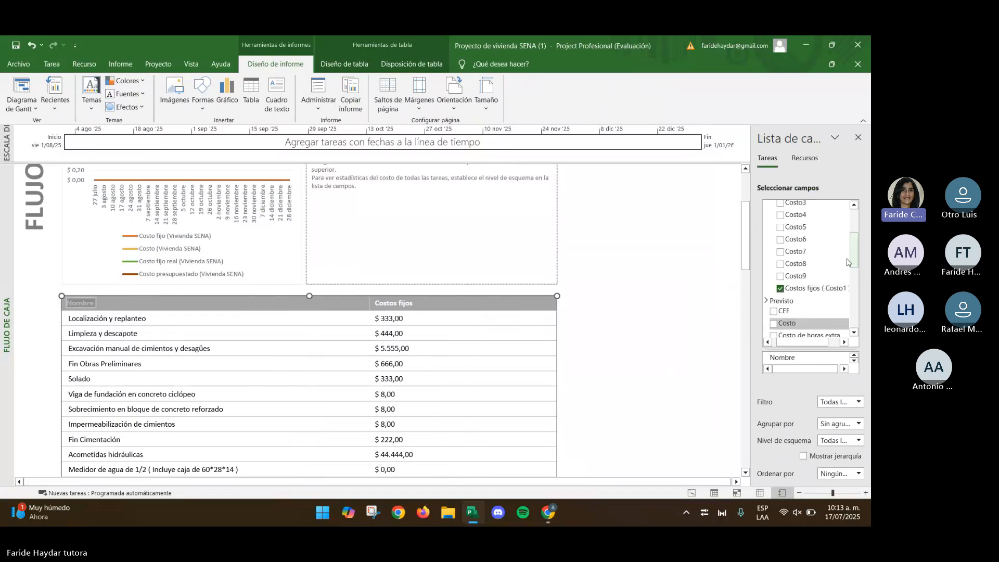
left_click_drag(854, 254, 856, 268)
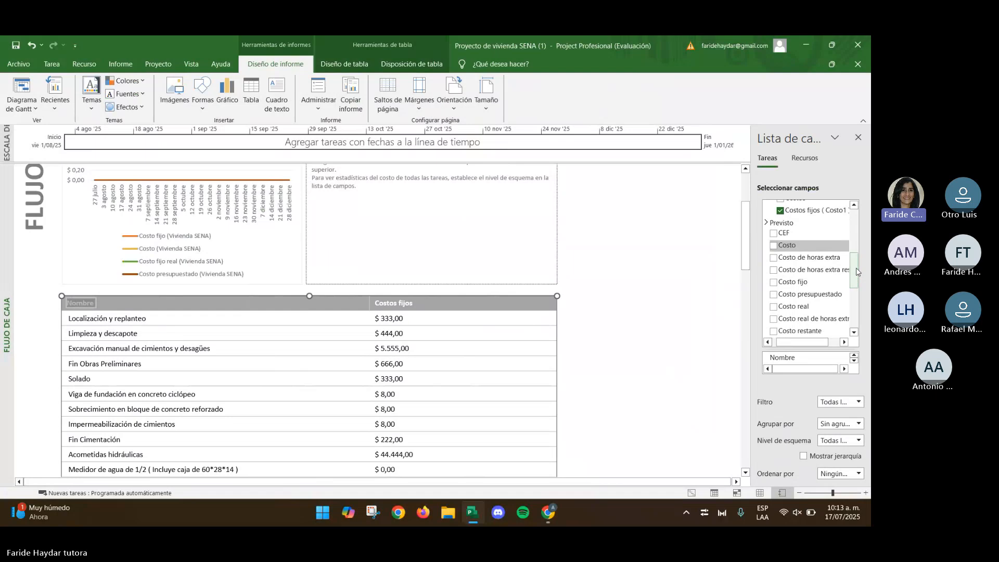
Try the "Resumen del proyecto" and "Nivel 2" outline levels on the task cost table, and return it to all subtasks.
left_click(855, 440)
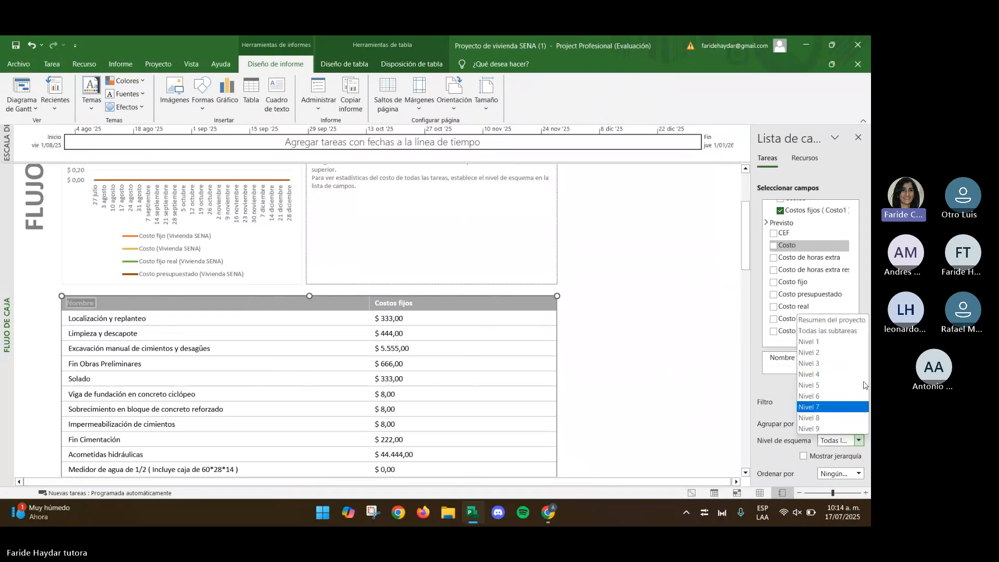
left_click(848, 321)
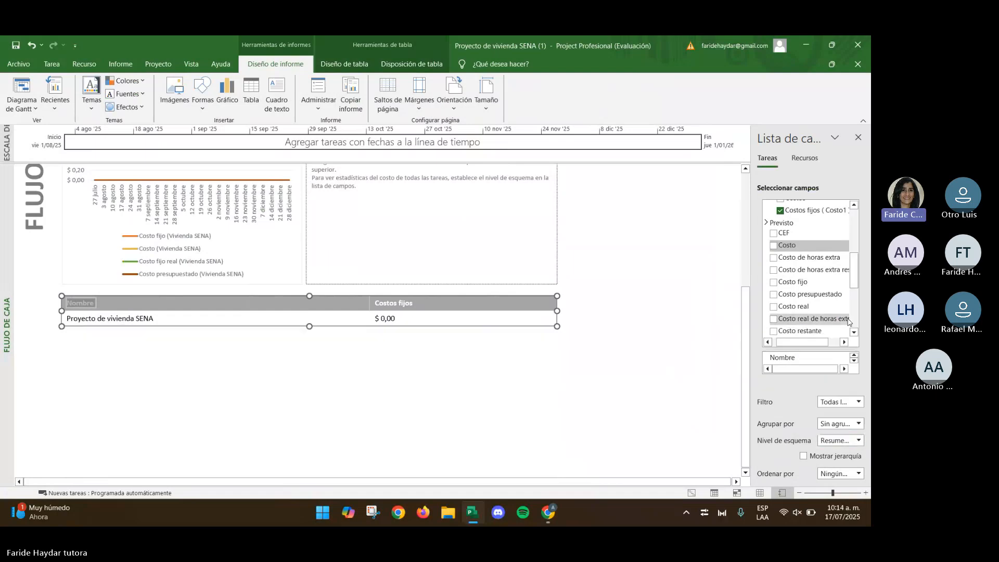
left_click(858, 440)
left_click(818, 353)
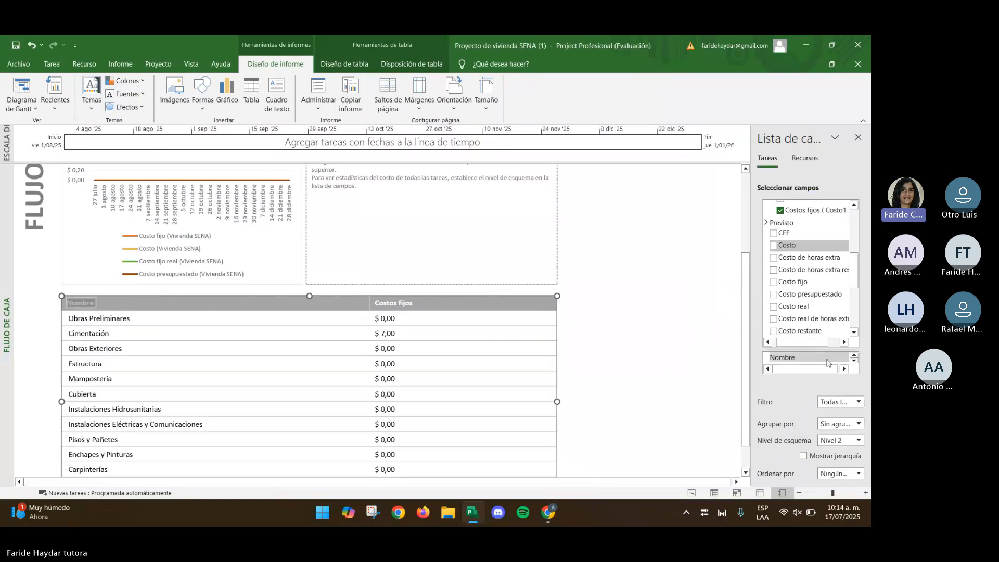
left_click(856, 445)
left_click(820, 333)
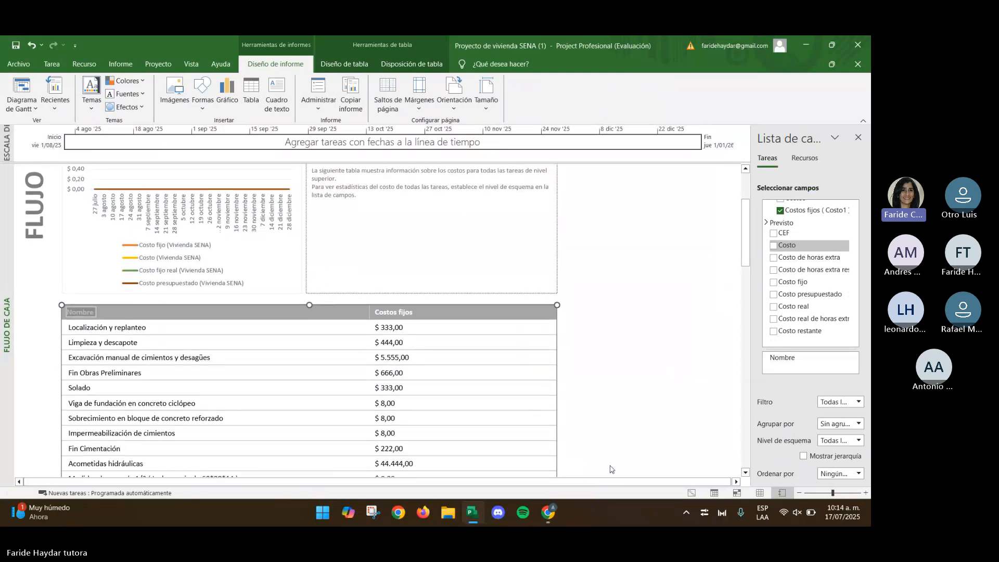
scroll(299, 223, "down", 2)
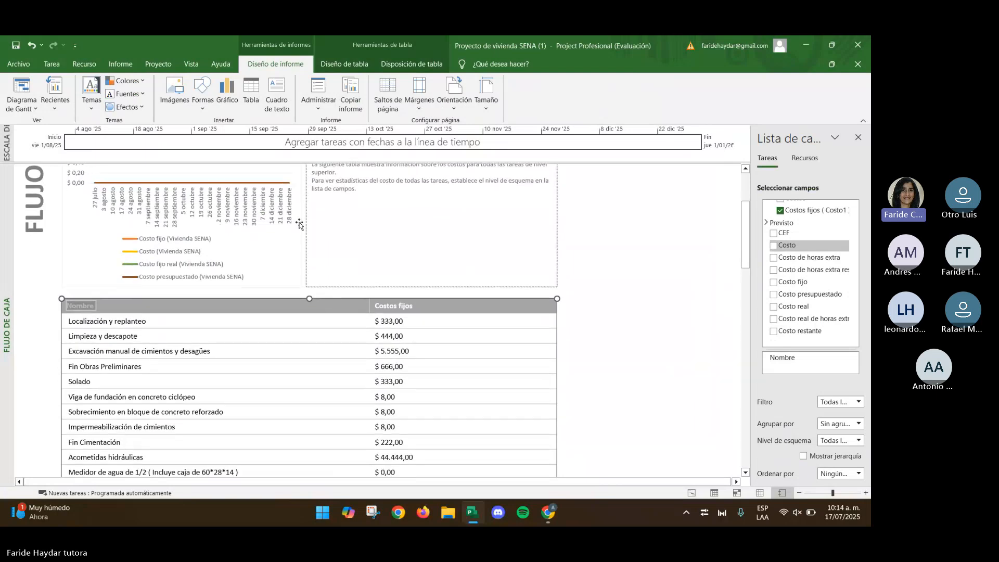
scroll(295, 256, "up", 5)
scroll(296, 258, "up", 1)
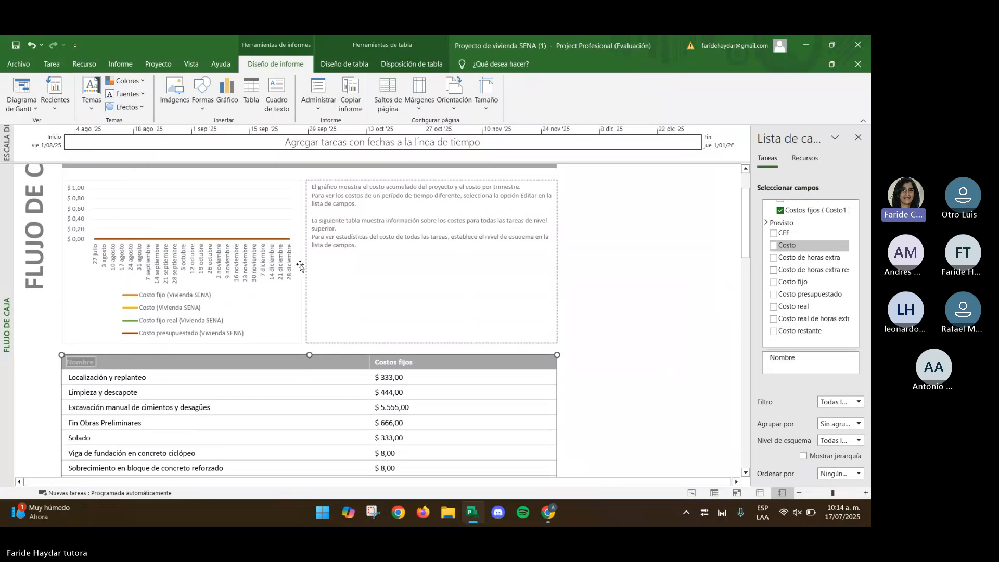
left_click(20, 65)
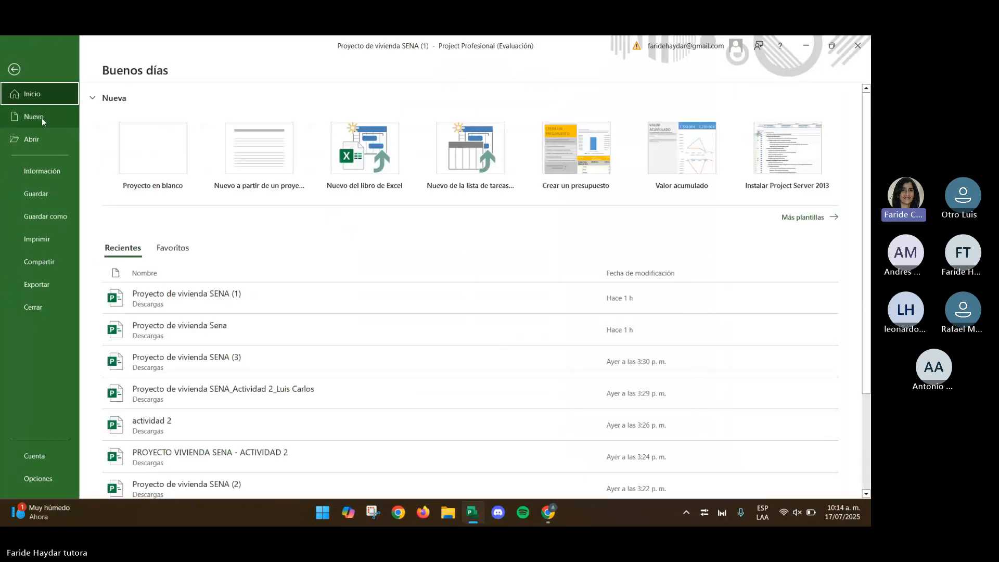
left_click(9, 70)
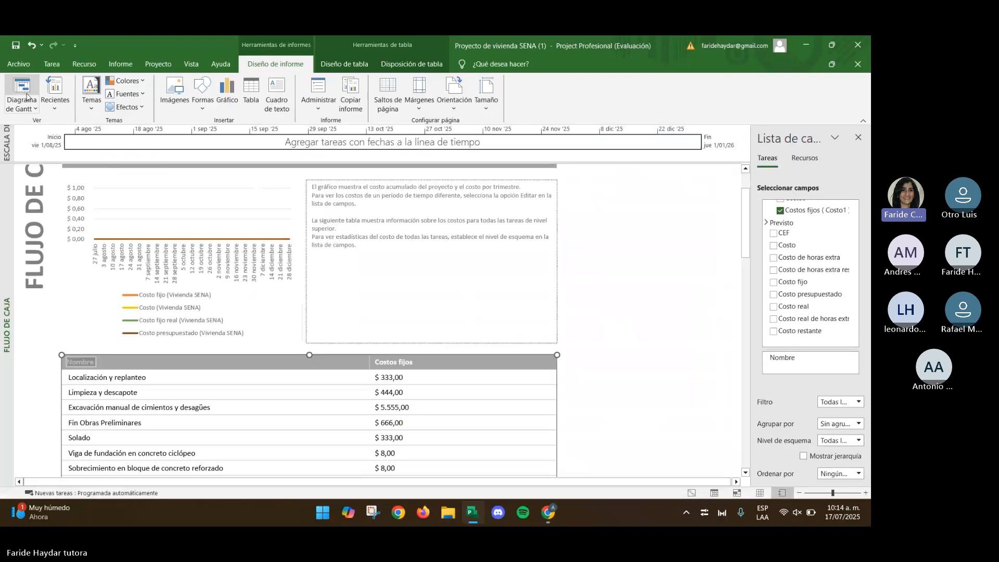
Open the print settings for the cash flow report and set the page orientation to "Orientación vertical".
left_click(18, 65)
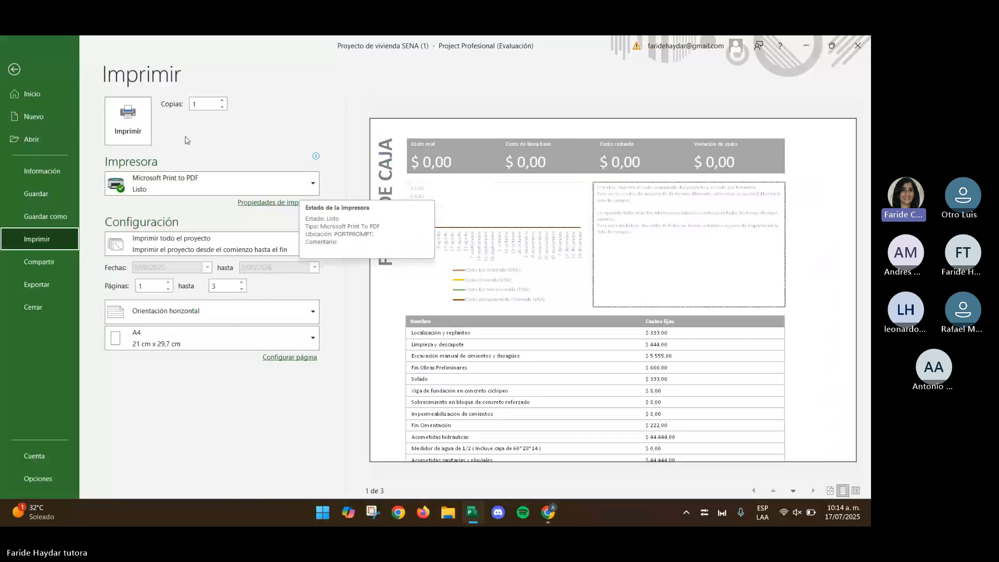
left_click(128, 131)
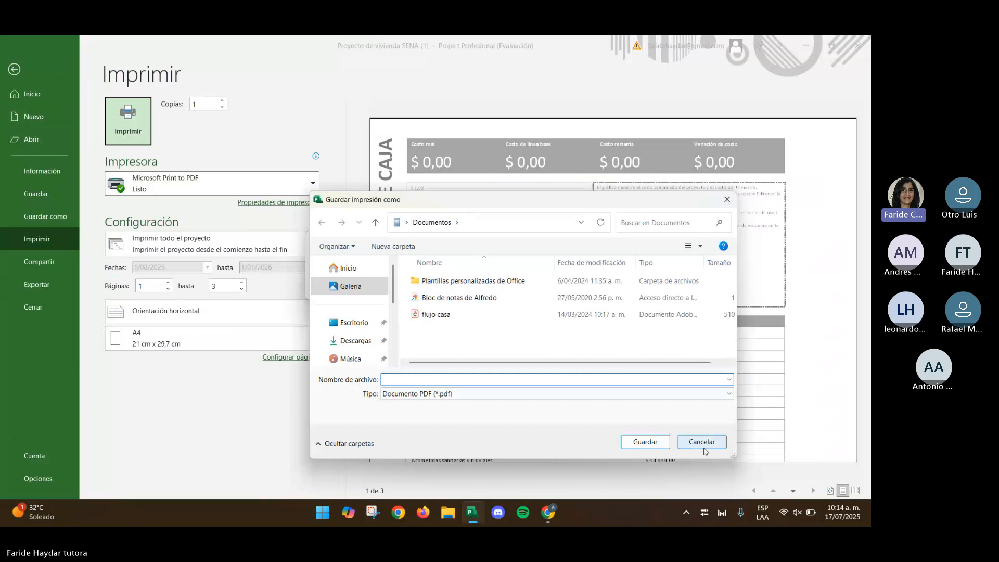
left_click(695, 437)
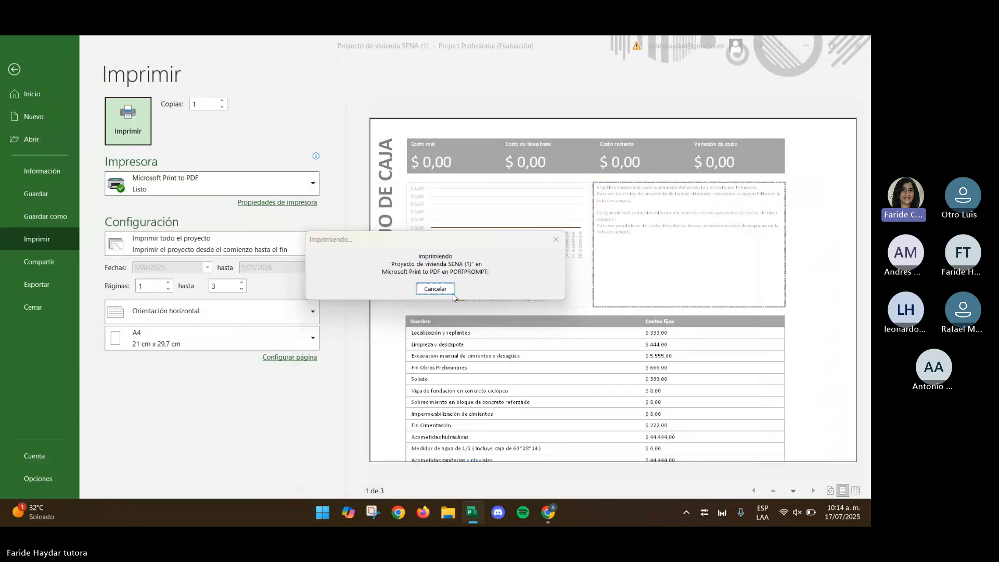
left_click(242, 284)
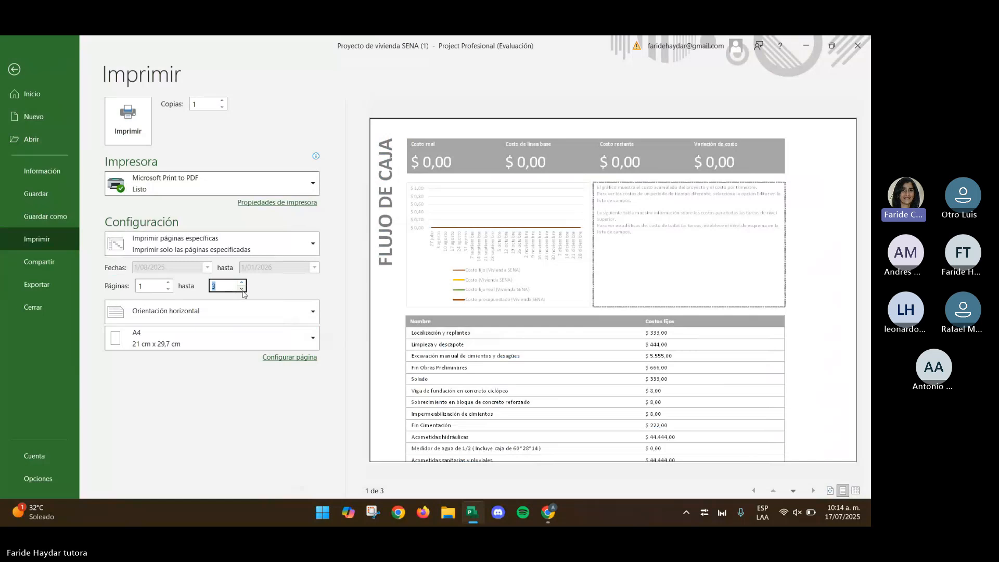
left_click(209, 312)
left_click(191, 350)
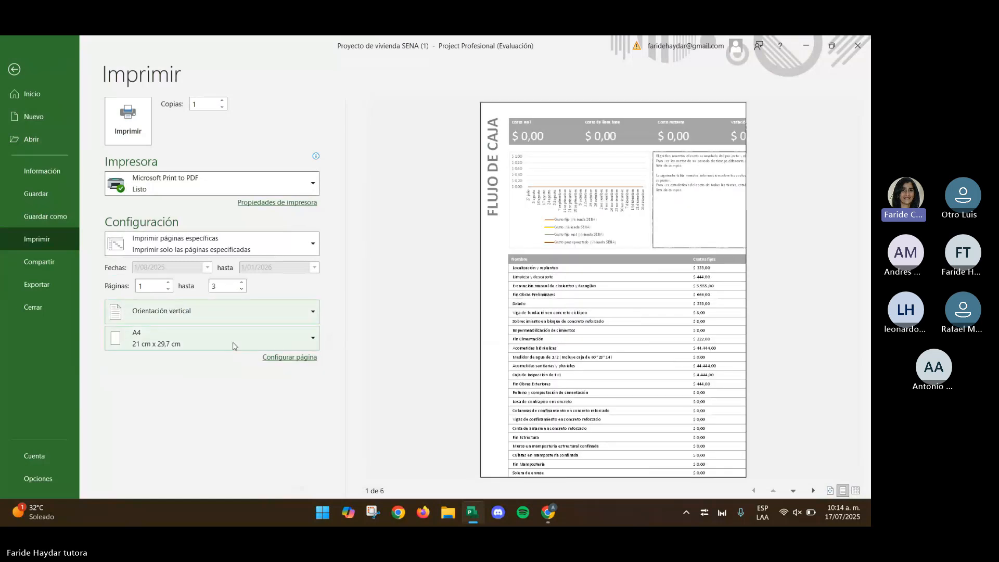
Set the paper size of the printed report to "Tabloide", 27,94 cm x 43,18 cm.
left_click(232, 346)
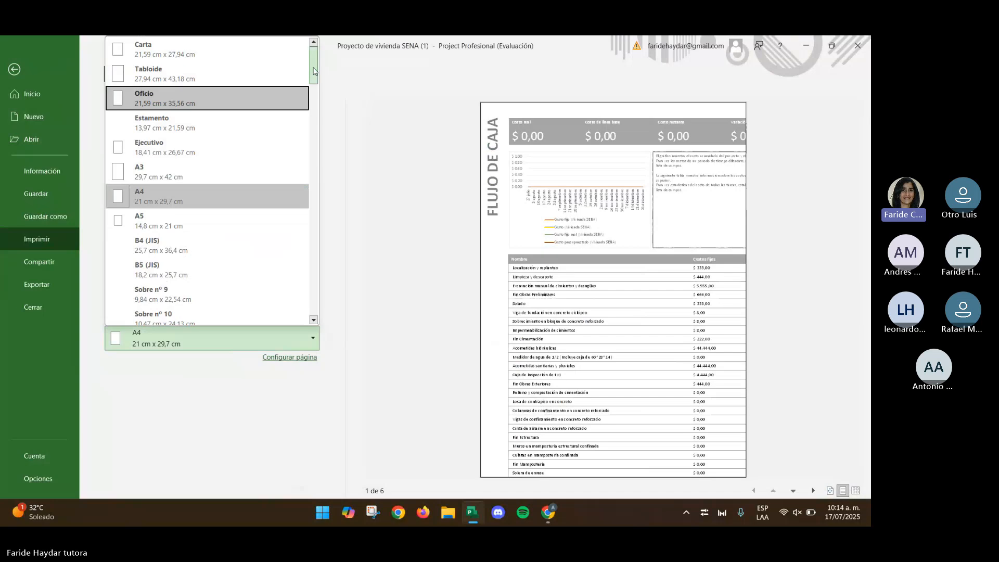
scroll(300, 237, "down", 5)
scroll(289, 303, "down", 5)
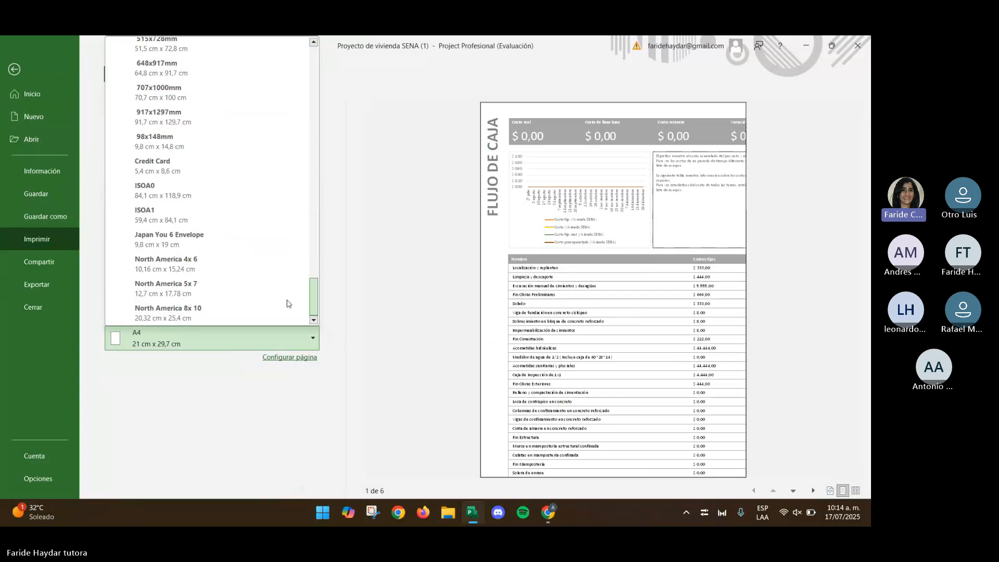
scroll(288, 281, "up", 5)
scroll(290, 257, "up", 10)
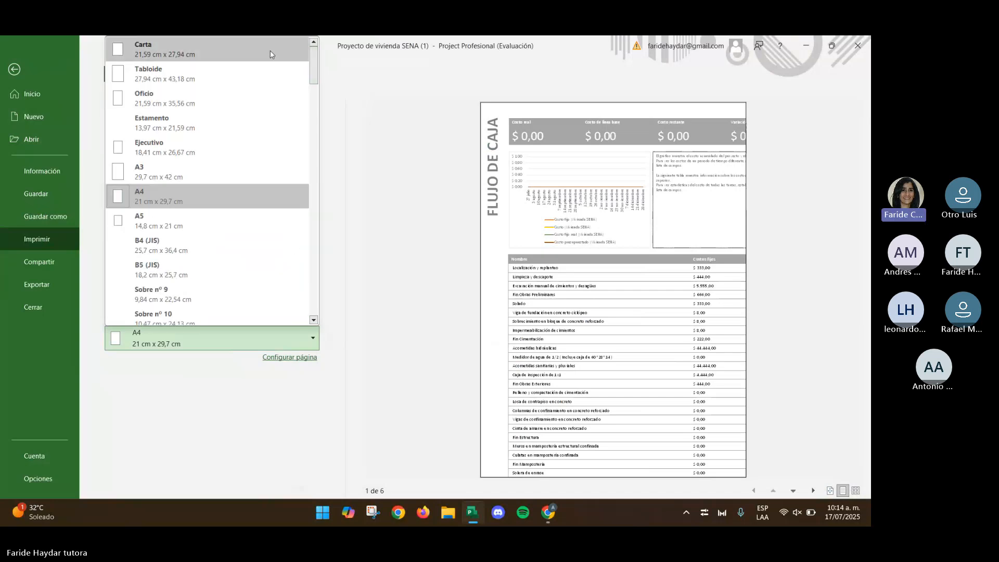
key("Escape")
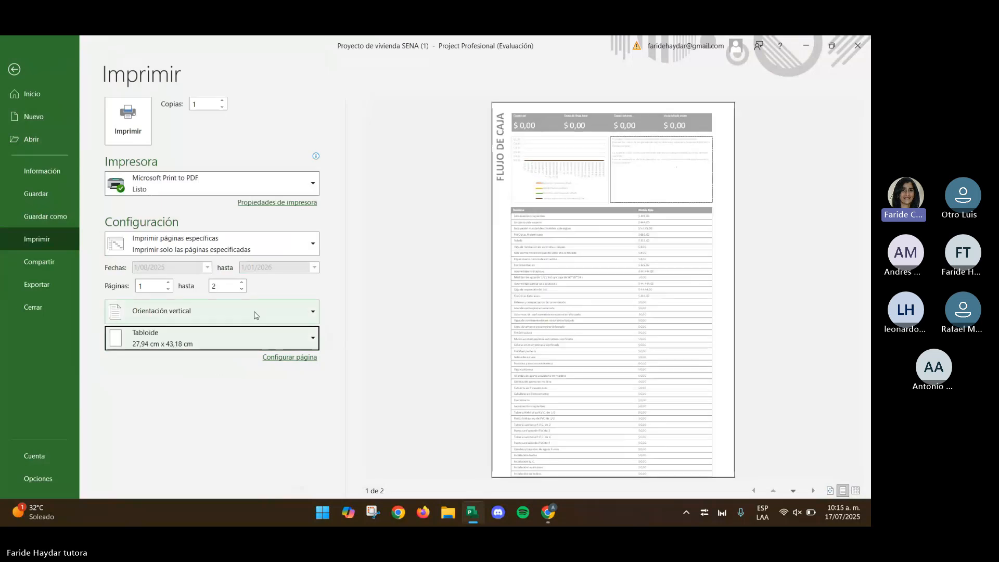
Set the print range of the report to "Imprimir todo el proyecto", covering pages 1 to 2.
left_click(242, 288)
left_click(242, 289)
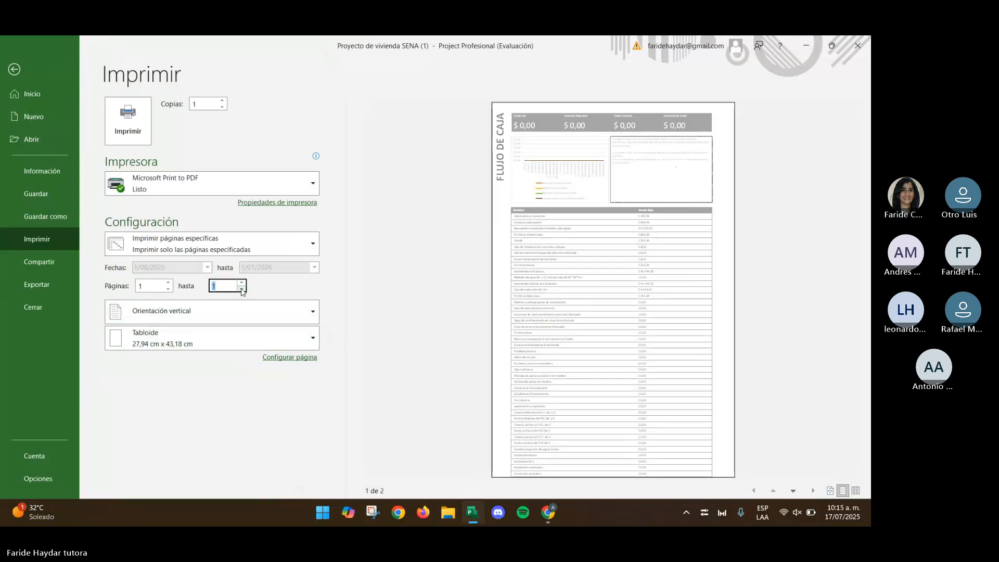
left_click(243, 283)
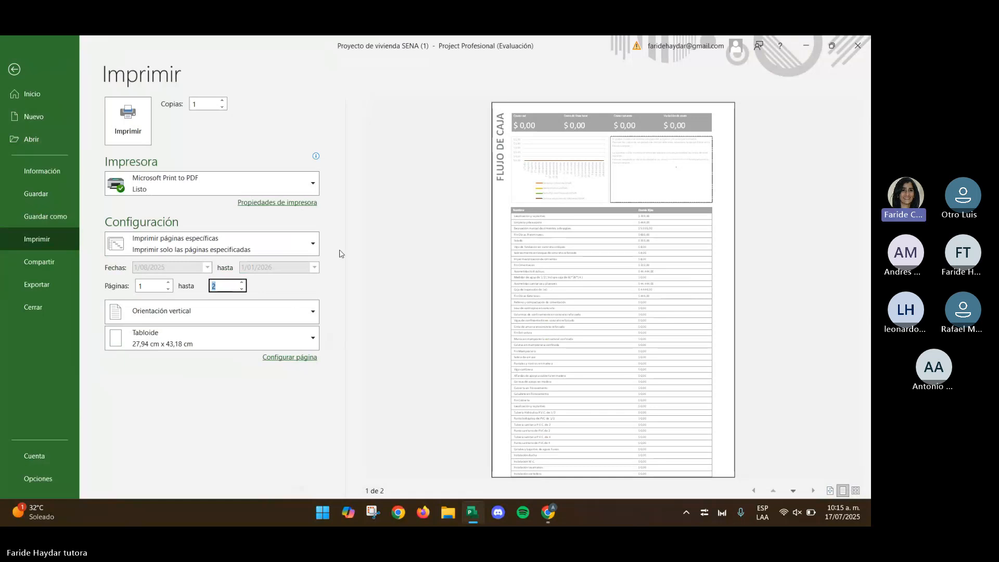
left_click(290, 254)
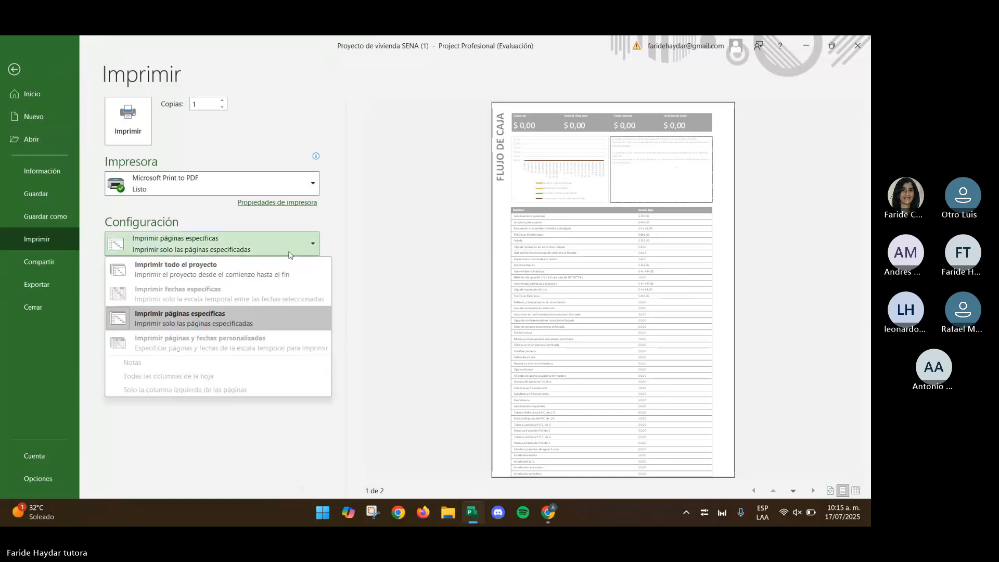
left_click(284, 269)
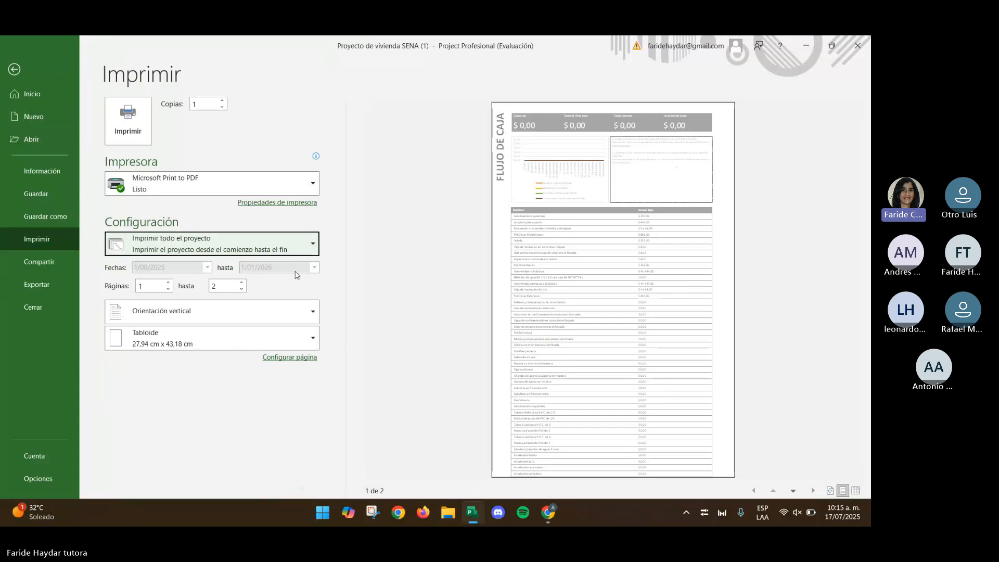
Print the report to a PDF document named "Flujo de caja" in the subfolder listed inside Descargas.
left_click(128, 119)
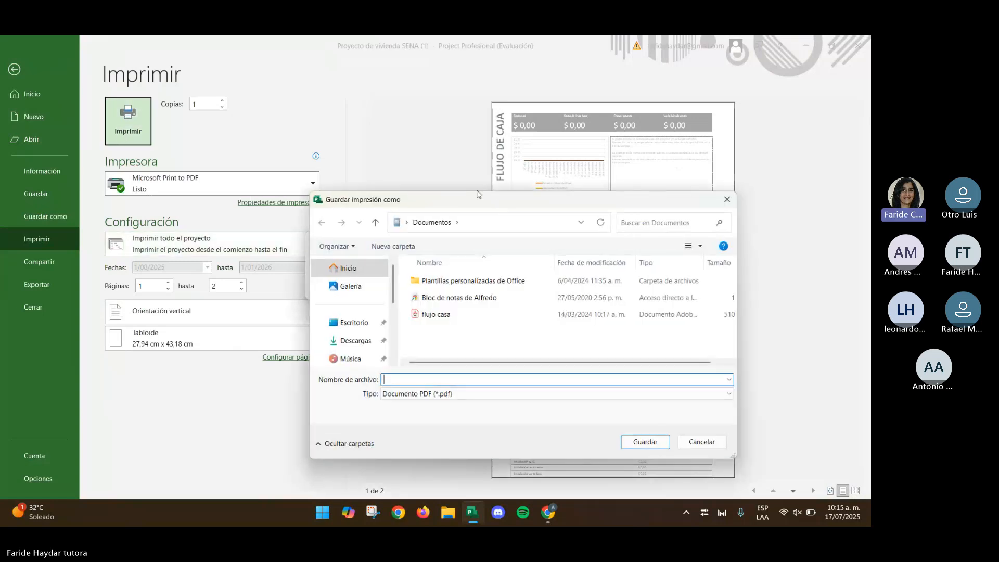
left_click(344, 341)
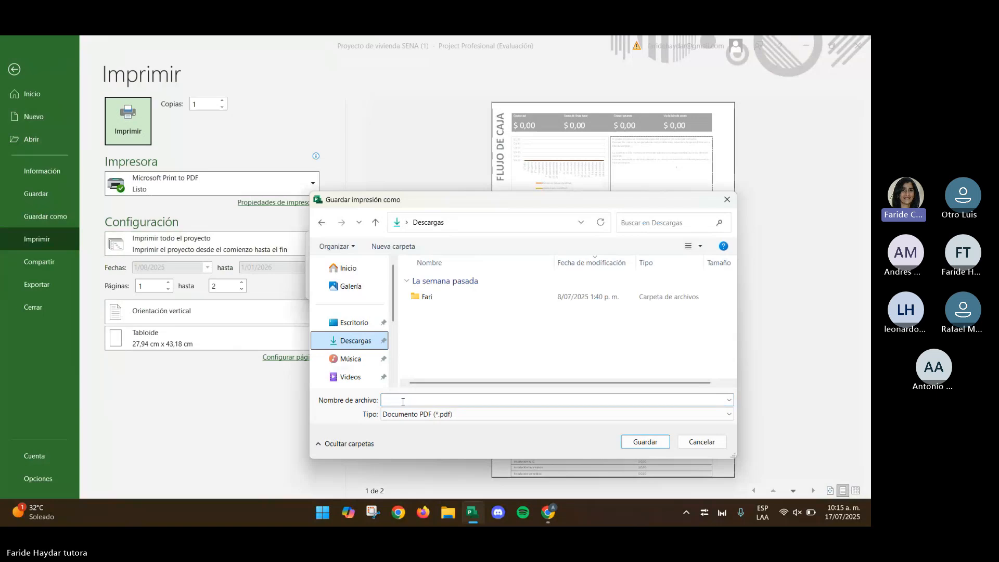
left_click(457, 415)
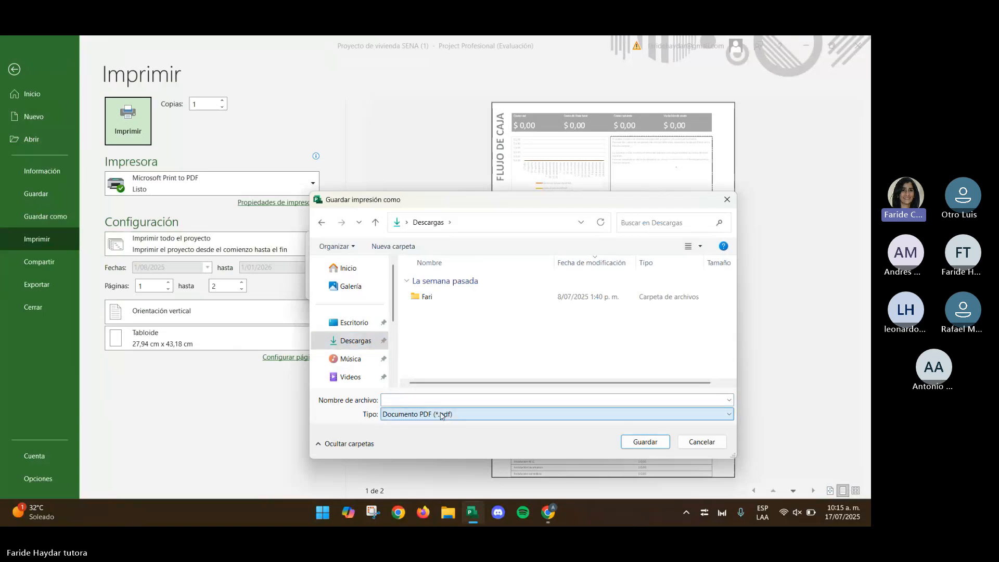
left_click(435, 399)
type("Flujo de caja")
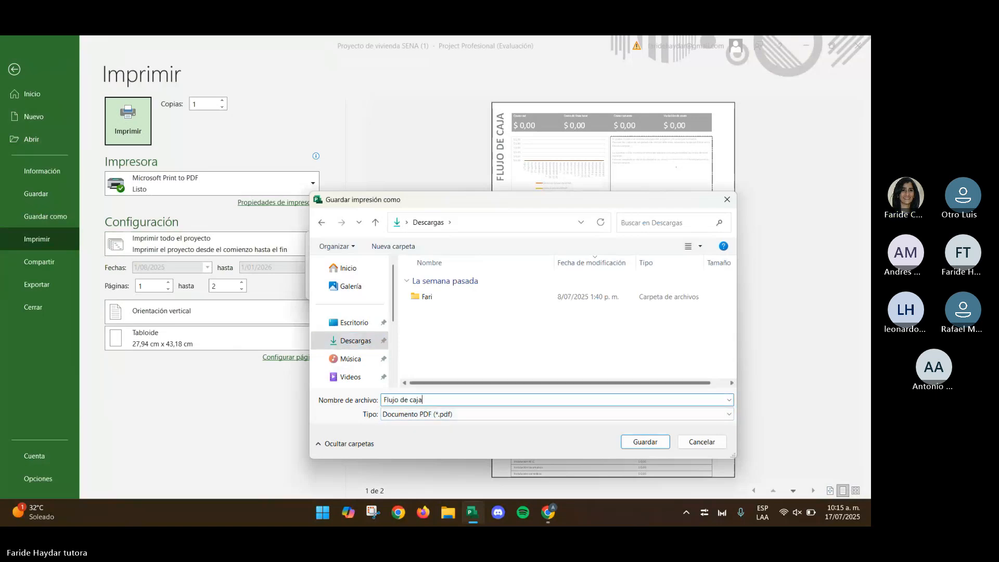
double_click(426, 297)
left_click(641, 442)
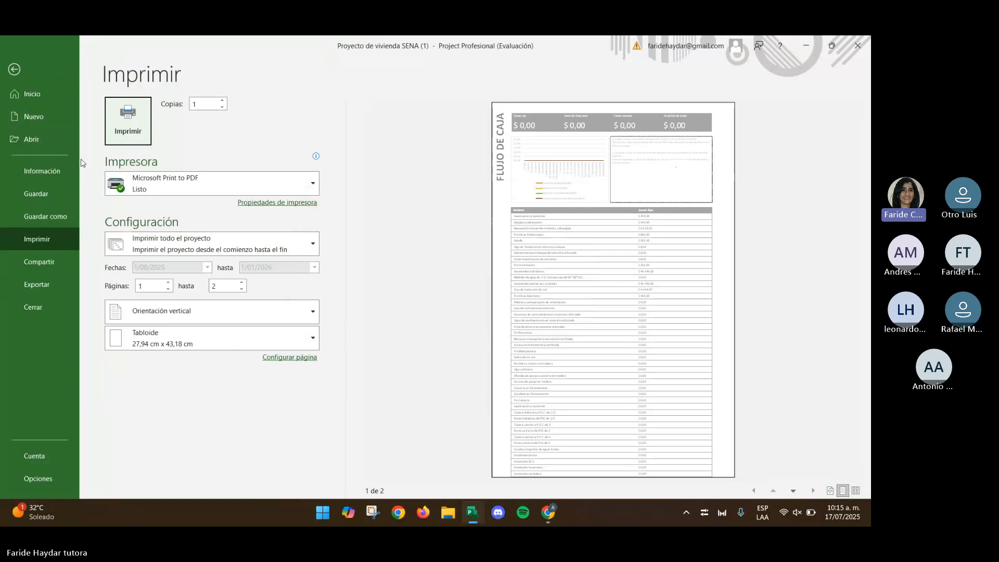
Return from the print settings, switch to the Gantt chart view and turn on highlighting of critical tasks.
left_click(14, 70)
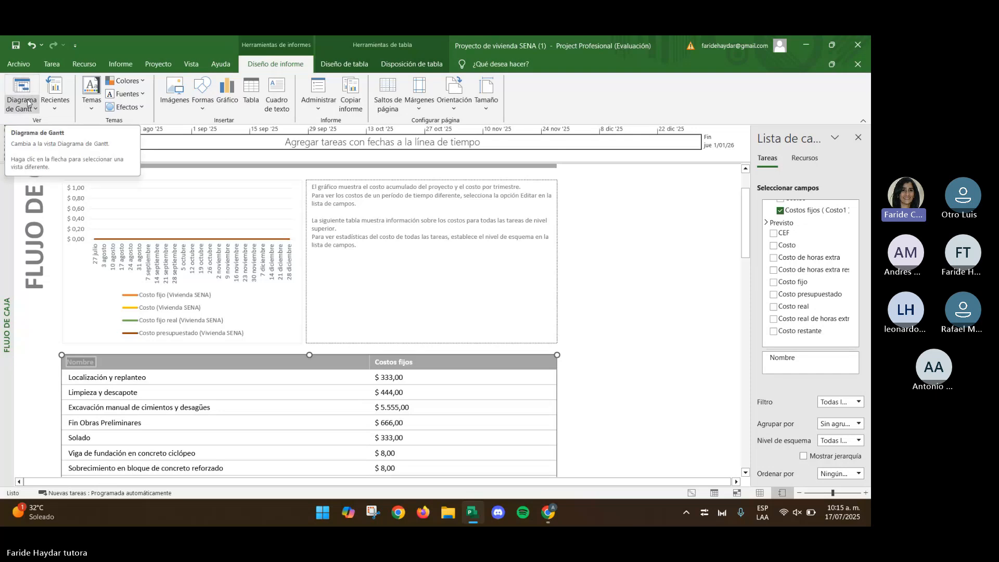
left_click(23, 85)
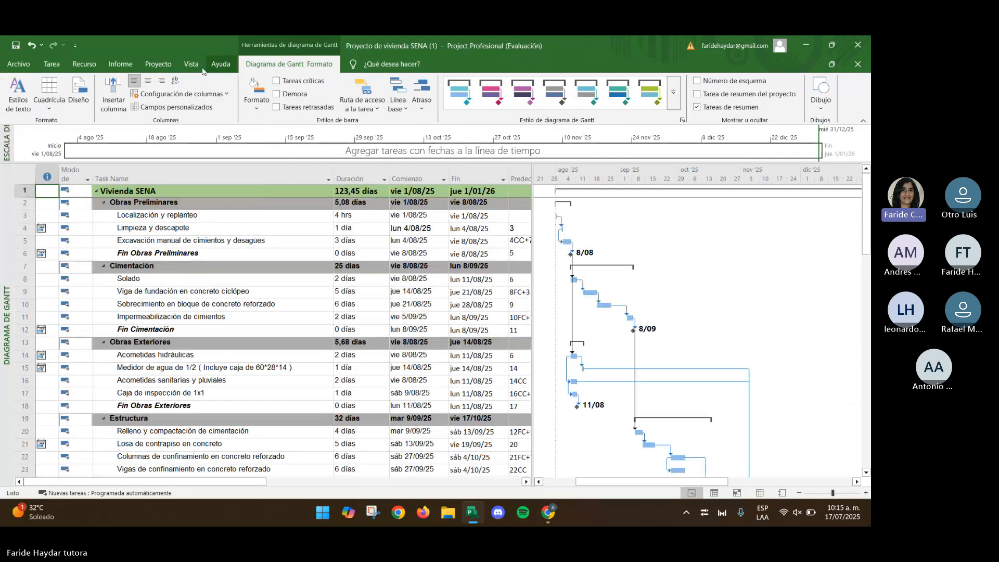
left_click(277, 82)
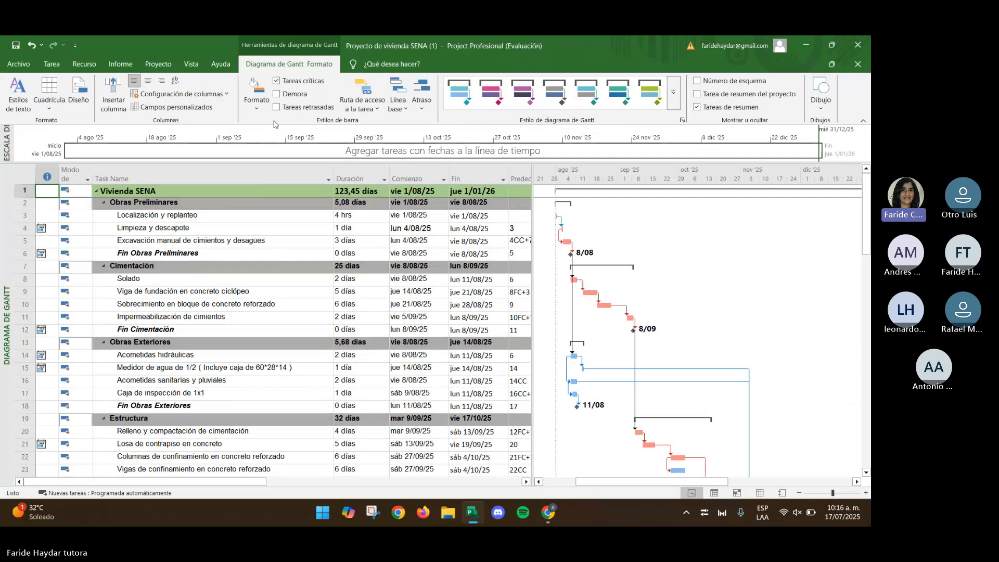
Collapse the Gantt chart's task outline to "Nivel 1" and expand its subtasks again.
left_click(190, 65)
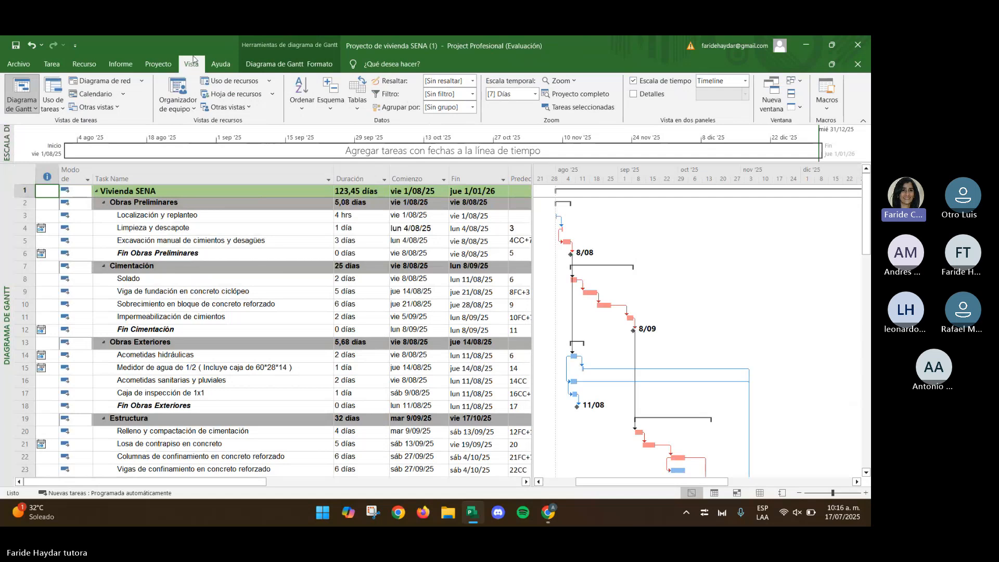
left_click(329, 103)
left_click(344, 164)
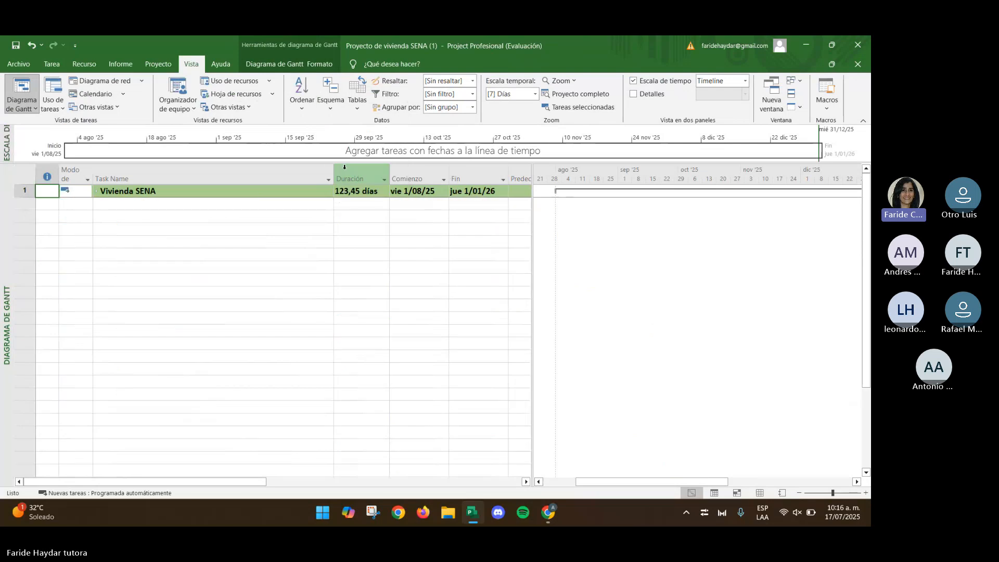
left_click(329, 103)
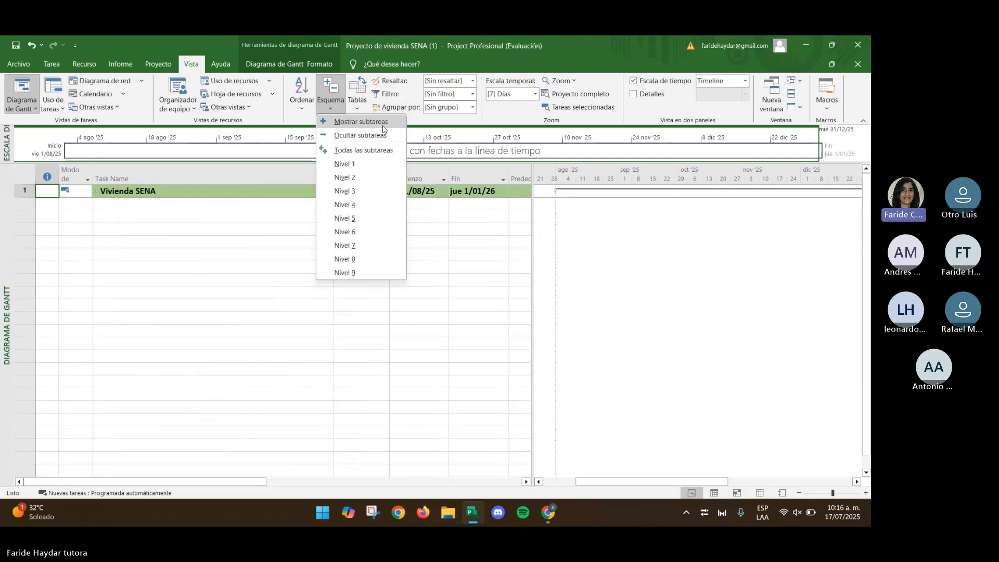
left_click(384, 126)
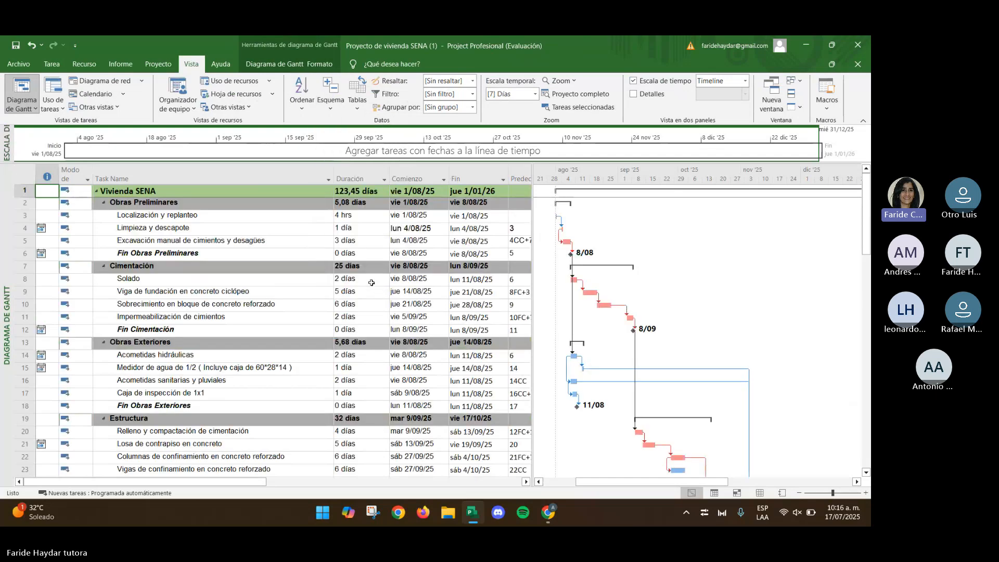
Highlight the critical tasks in the task table, and filter the Gantt chart to show only "Tareas críticas".
left_click(472, 82)
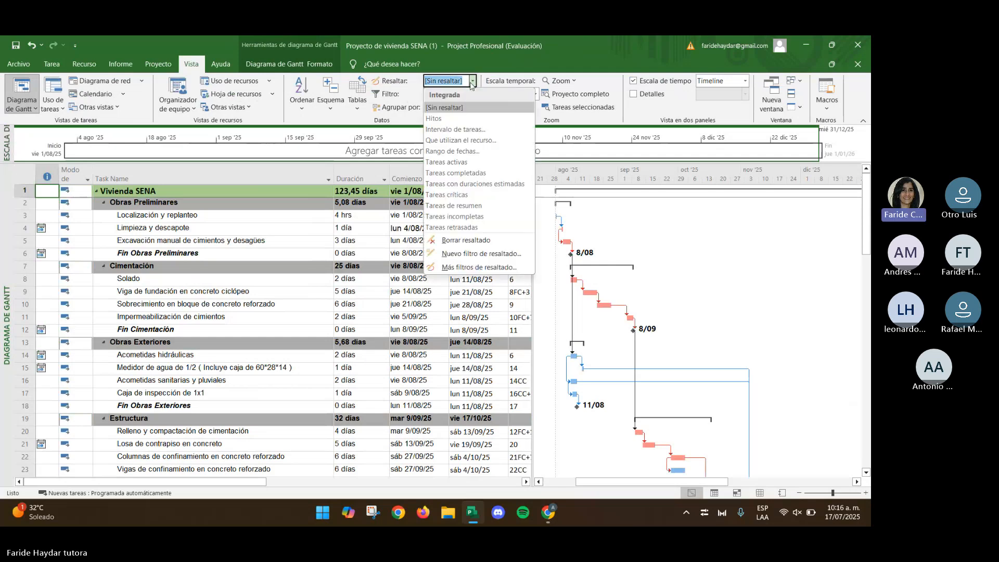
left_click(448, 197)
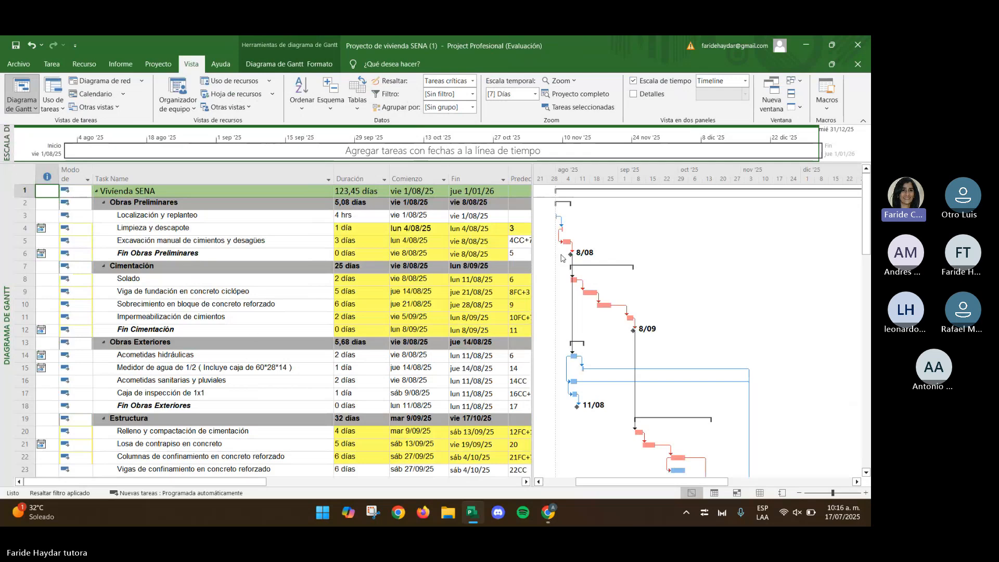
left_click(472, 95)
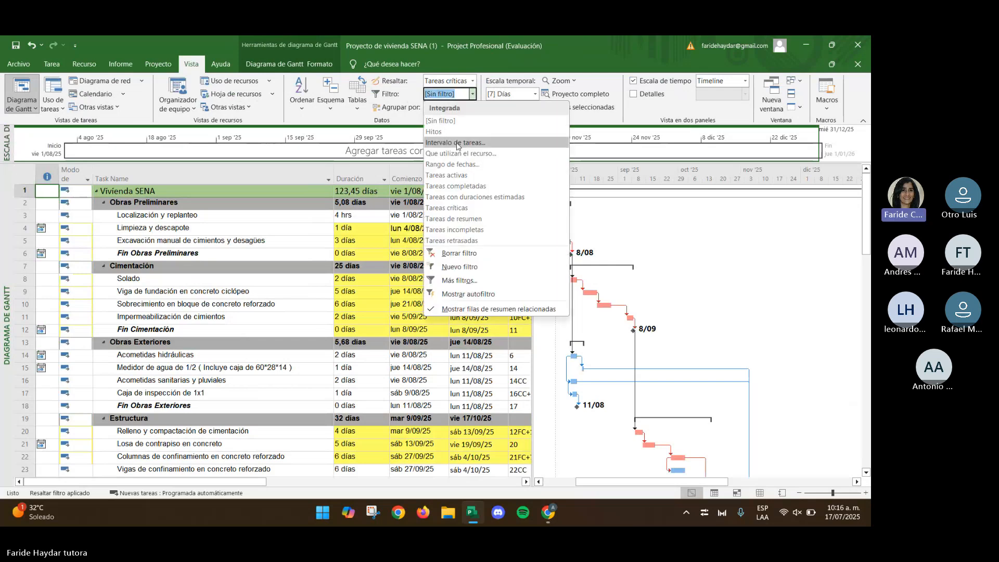
left_click(463, 212)
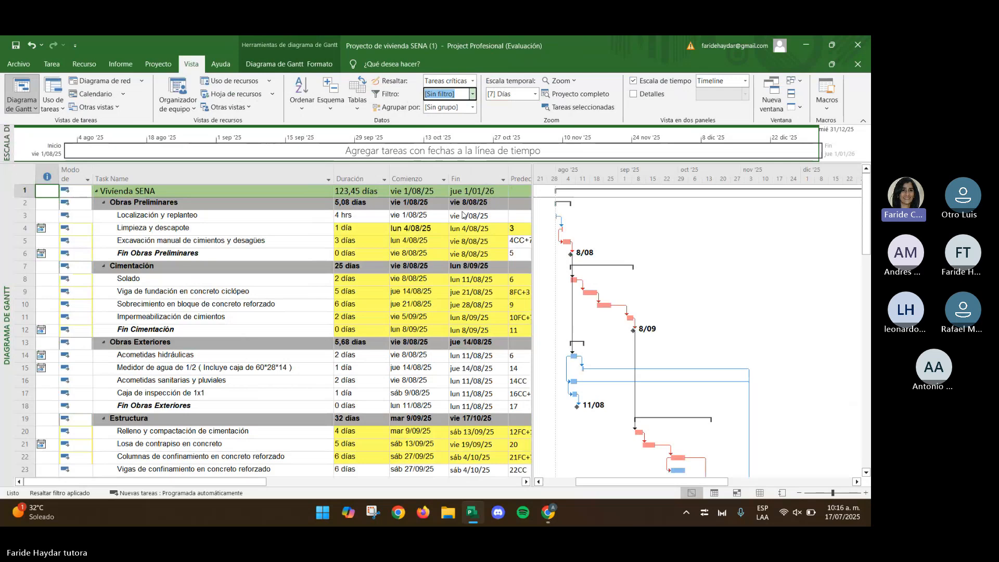
scroll(610, 322, "down", 5)
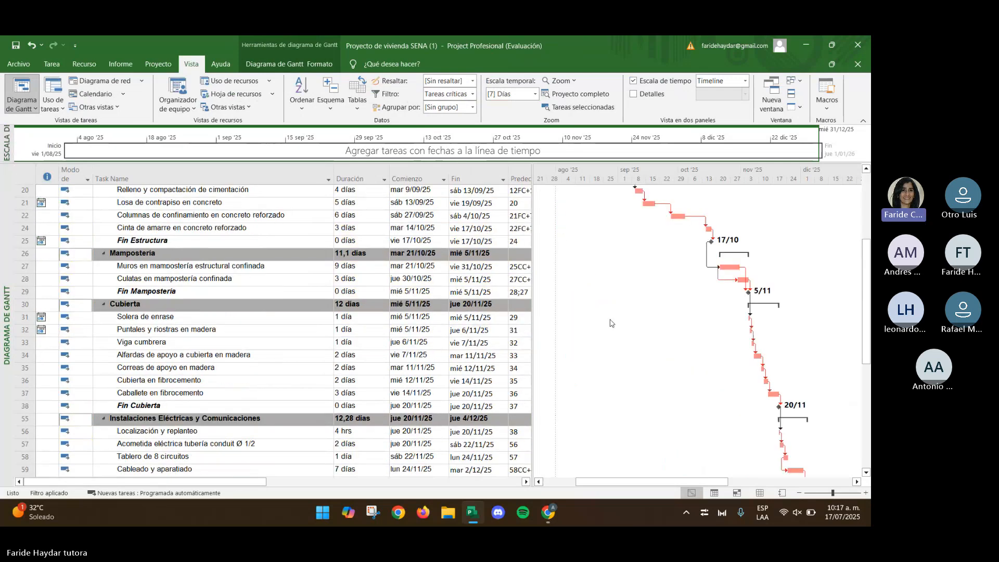
scroll(611, 323, "down", 6)
scroll(611, 322, "up", 7)
scroll(610, 322, "up", 4)
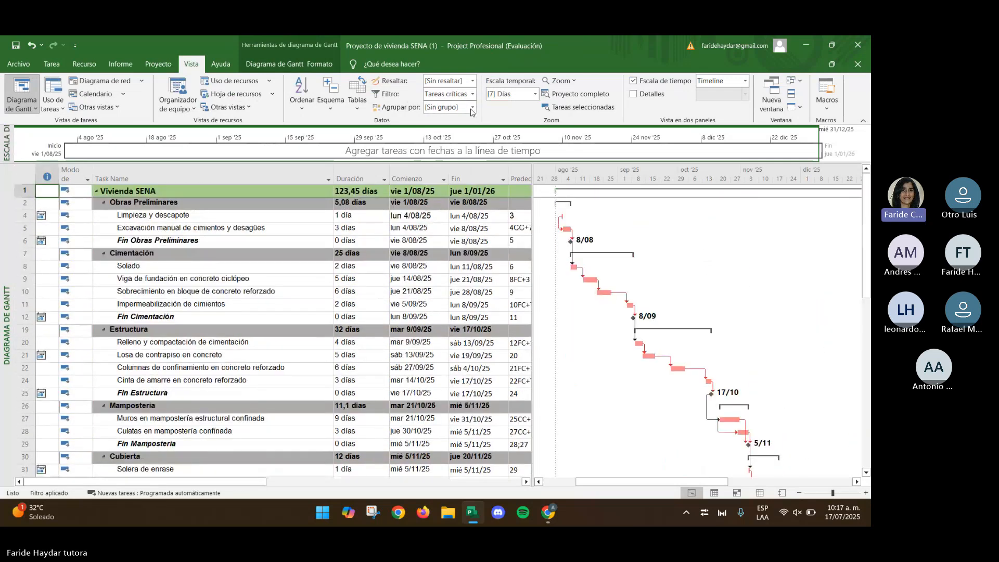
Group the filtered tasks by "Crítica" and look through the grouped task list.
left_click(473, 107)
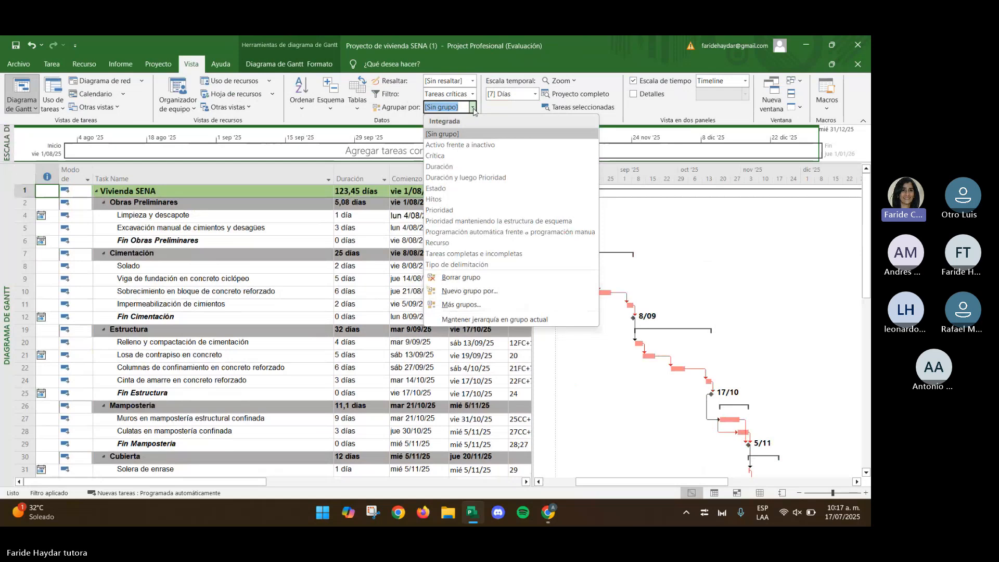
left_click(447, 157)
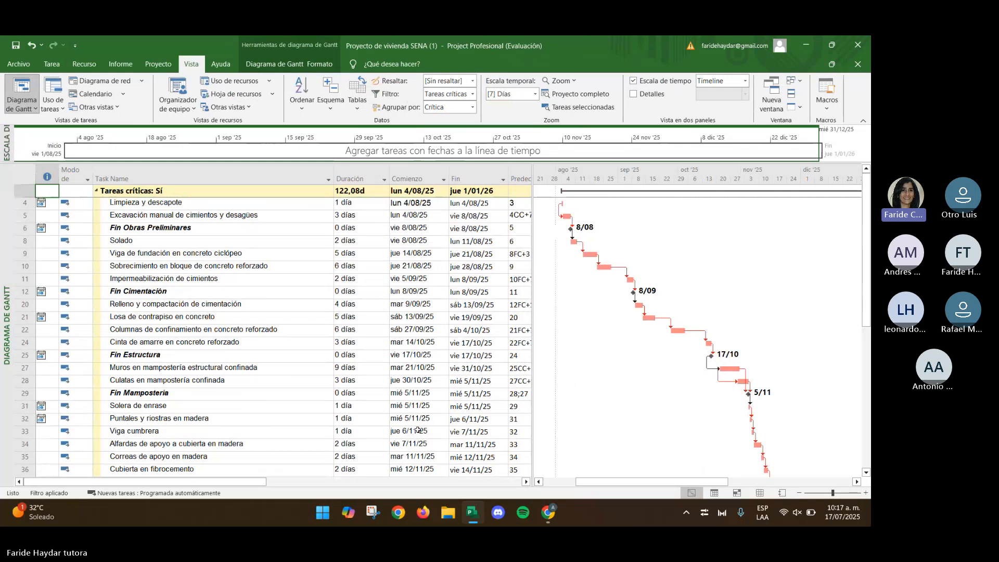
scroll(418, 430, "down", 8)
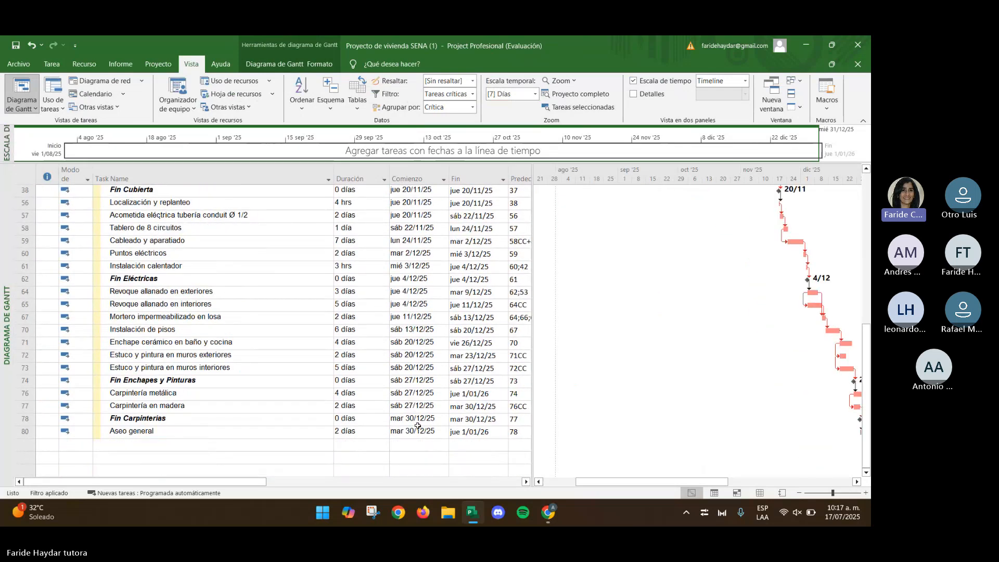
scroll(417, 426, "up", 4)
scroll(418, 426, "up", 5)
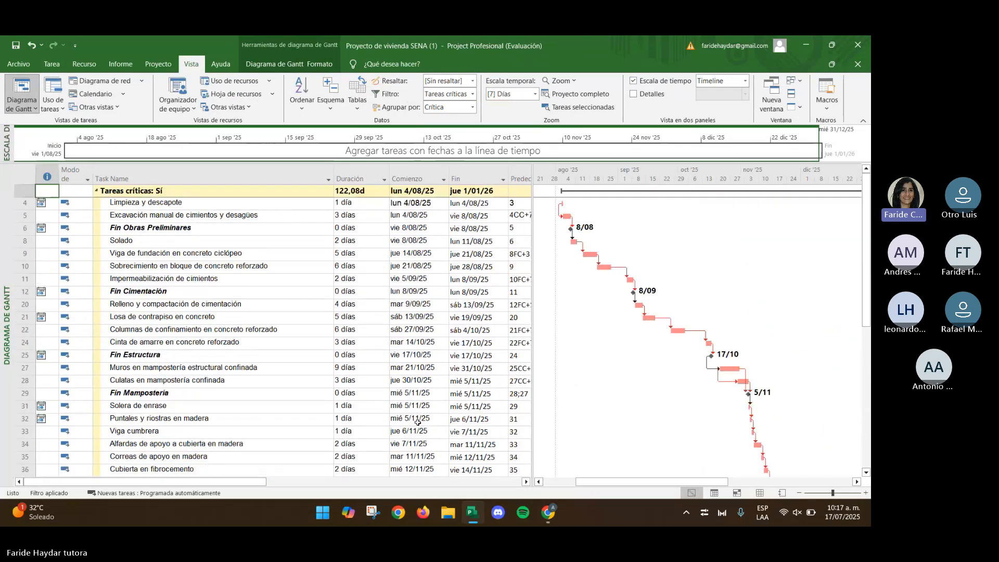
Remove the grouping and the critical-task filter so that all tasks are listed.
left_click(471, 108)
left_click(463, 138)
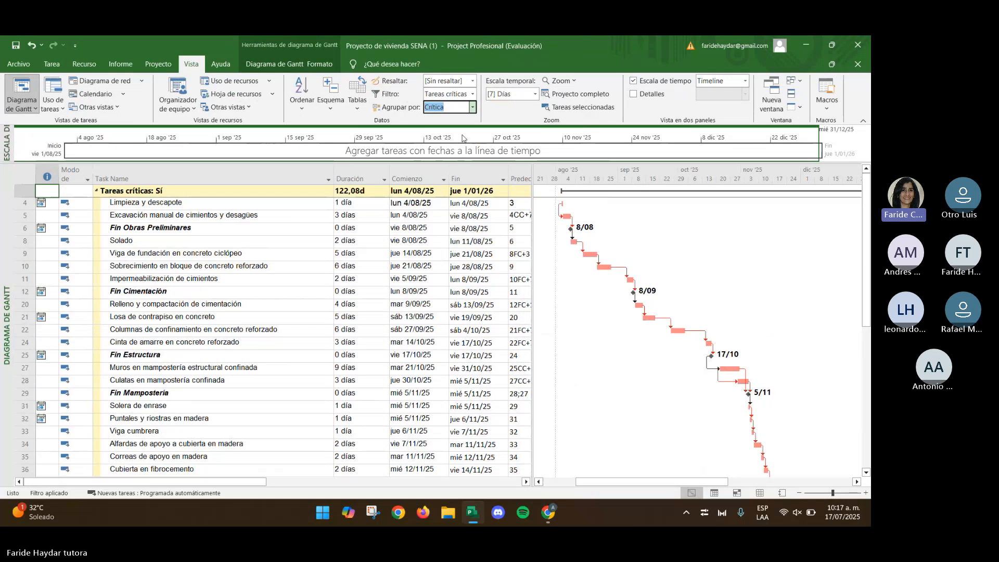
left_click(472, 94)
left_click(456, 118)
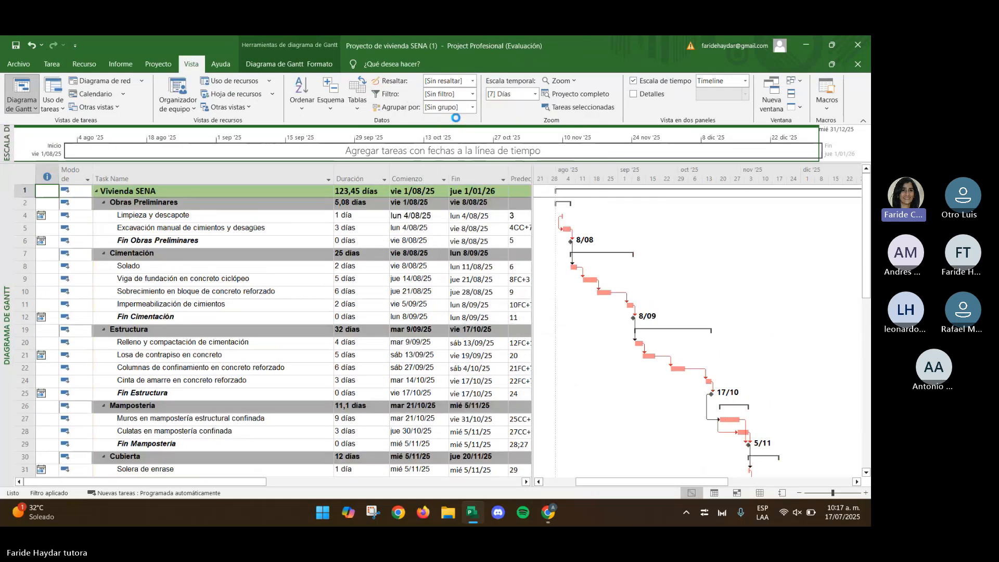
left_click(473, 82)
left_click(473, 82)
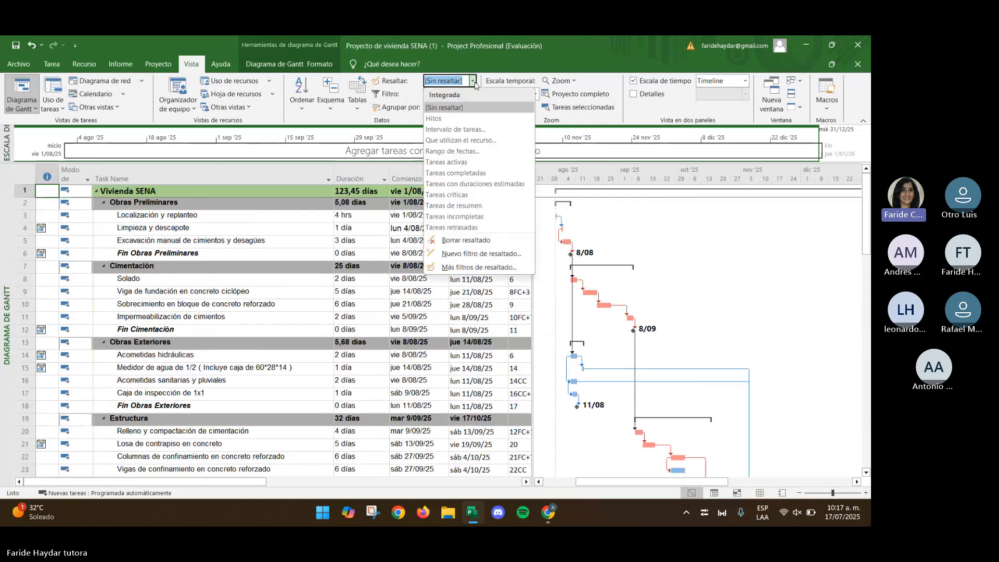
left_click(474, 82)
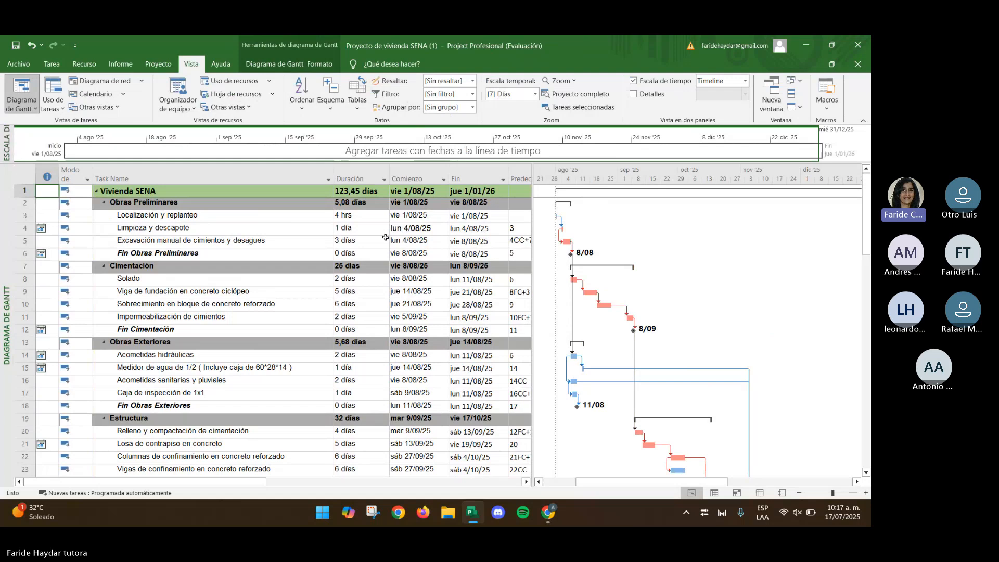
Try the "Semanas" timescale on the Gantt chart and set it to "Meses".
left_click(533, 94)
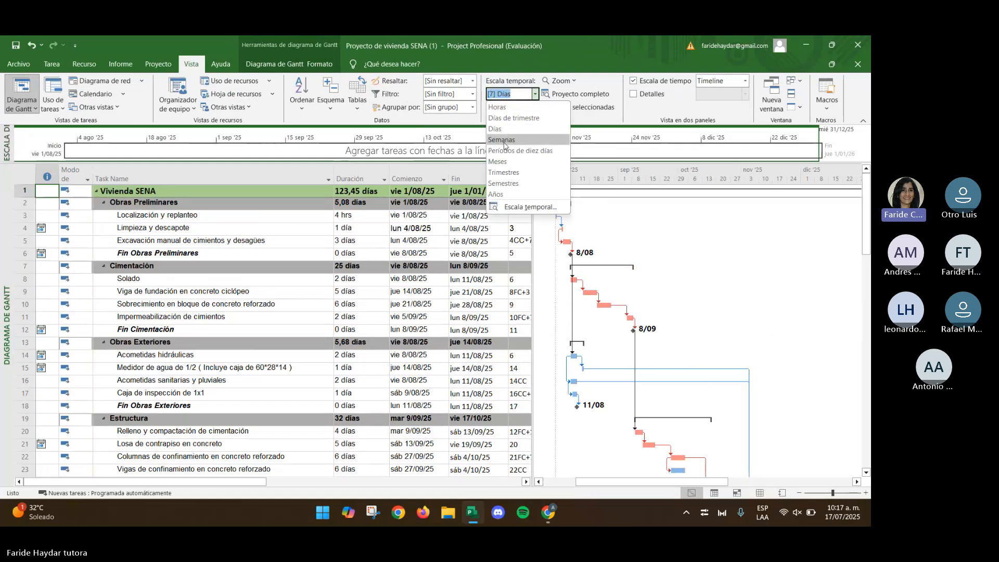
left_click(503, 140)
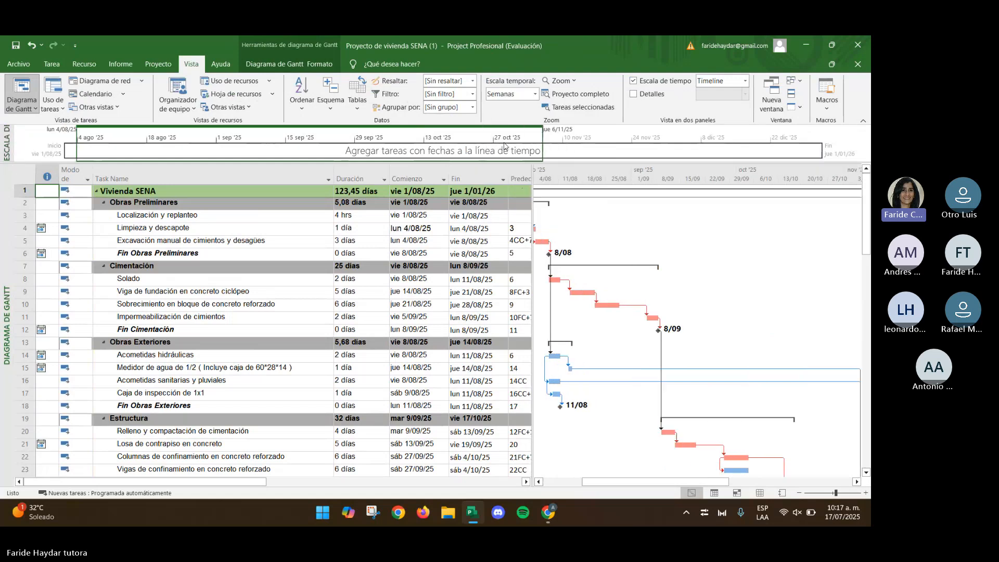
left_click(536, 94)
left_click(510, 161)
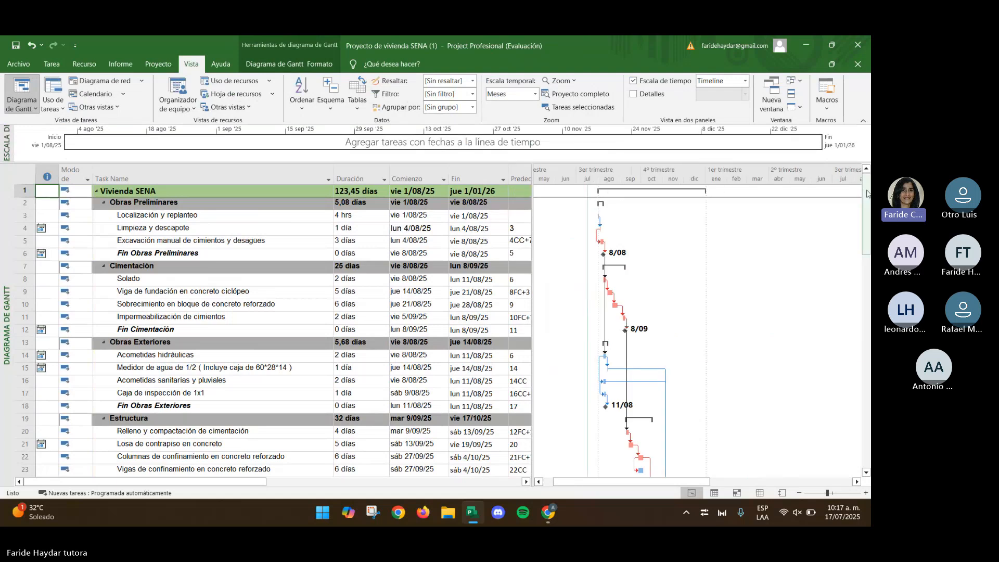
mouse_move(867, 193)
left_mouse_down()
mouse_move(867, 314)
mouse_move(865, 193)
left_mouse_up()
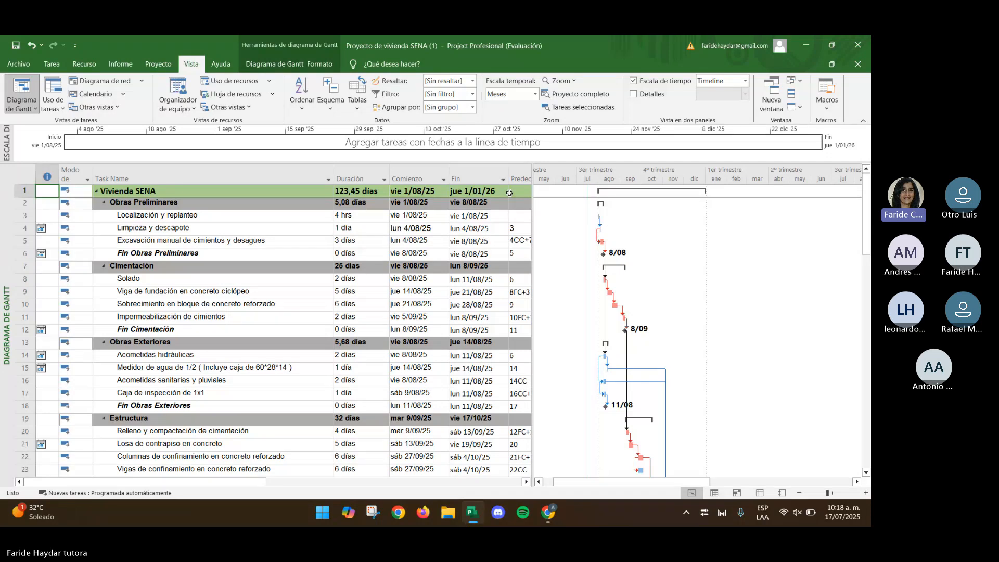
Check the Microsoft Teams meeting window and return to the Gantt chart in Project.
mouse_move(544, 514)
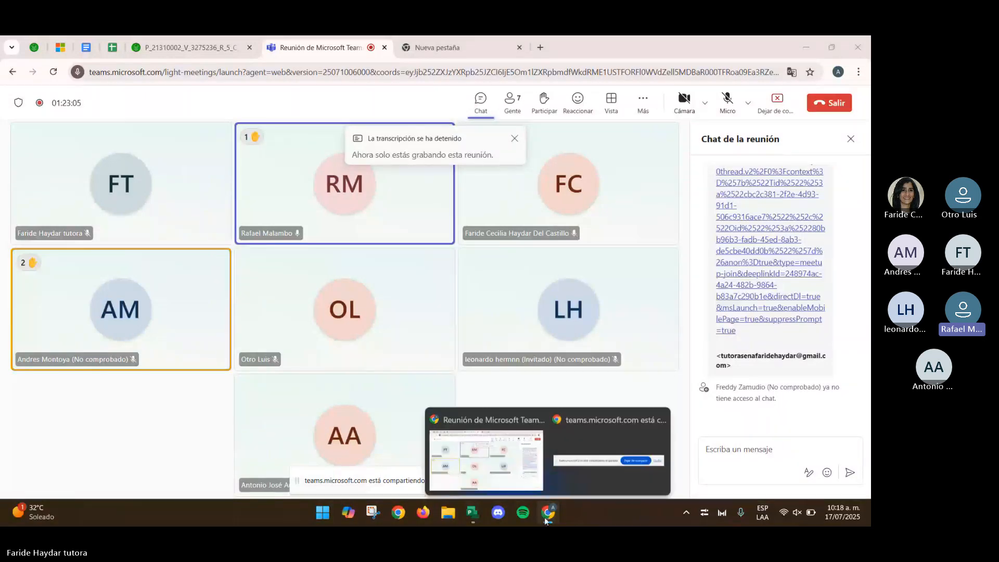
left_click(471, 514)
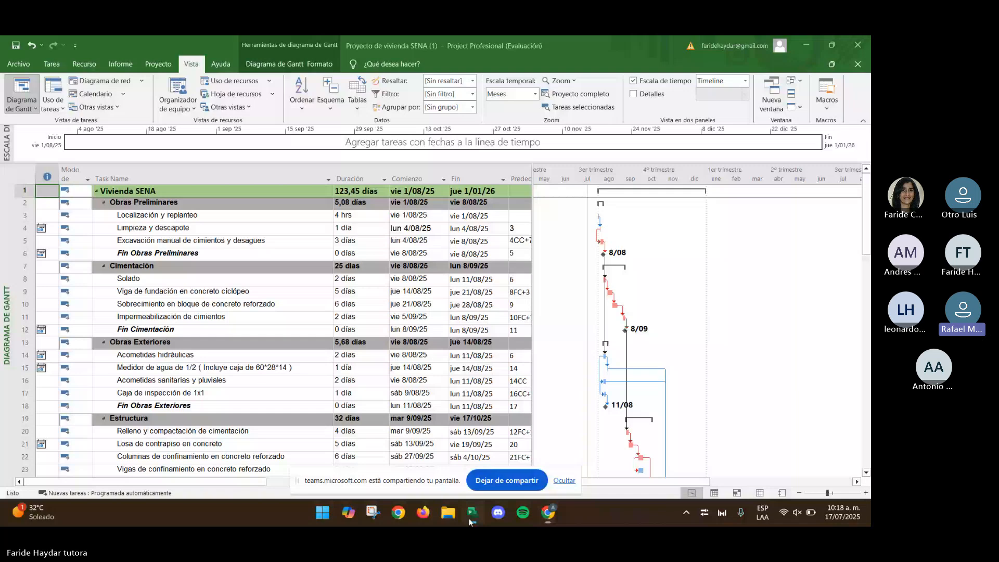
Examine the print preview of the complete Gantt chart and return to the chart.
left_click(115, 65)
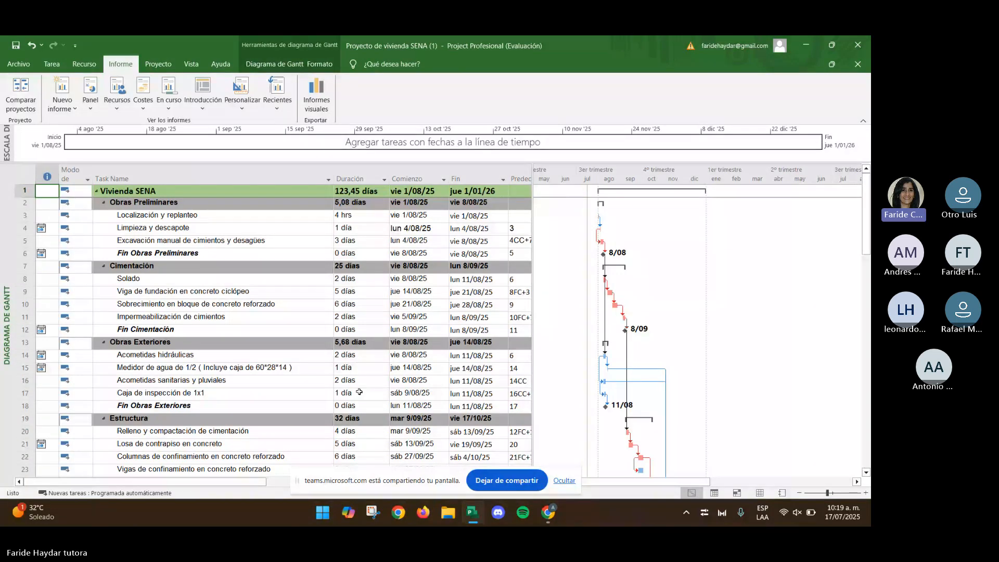
left_click(26, 71)
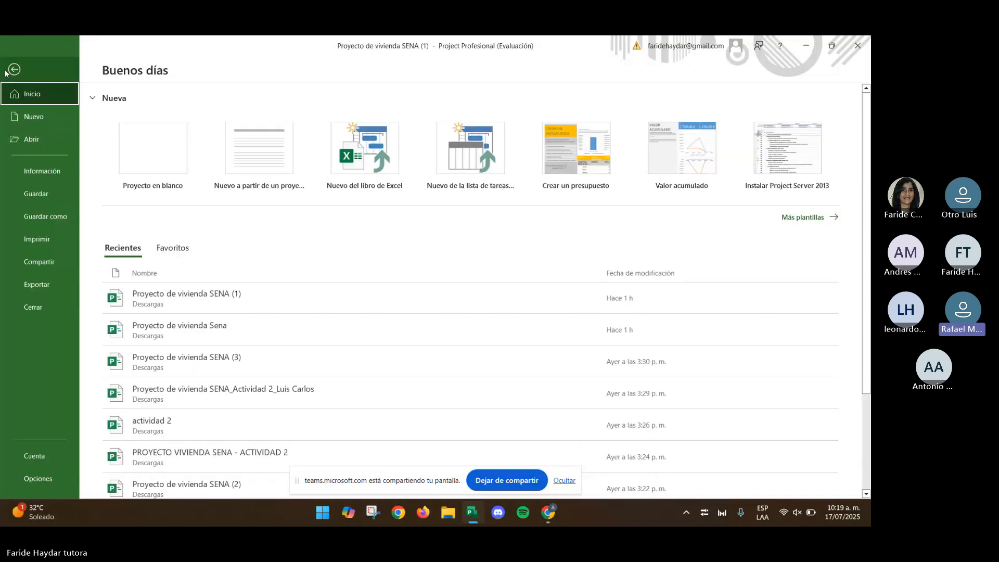
left_click(36, 246)
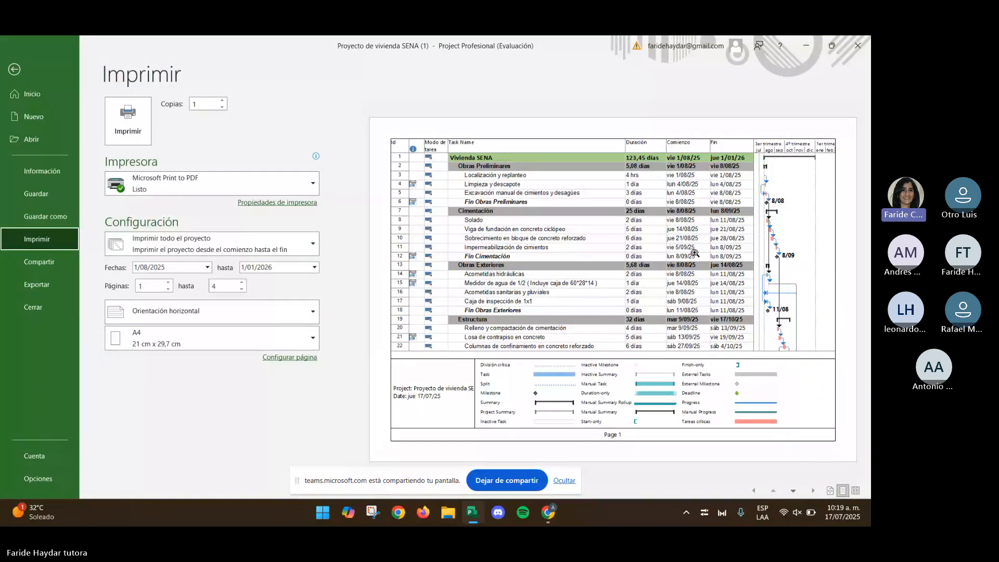
left_click(15, 69)
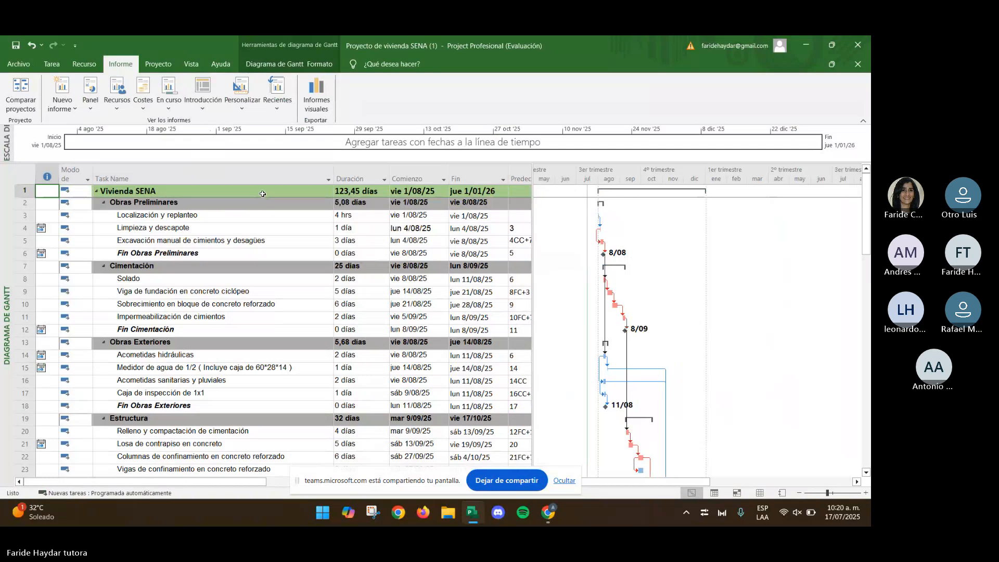
left_click(23, 63)
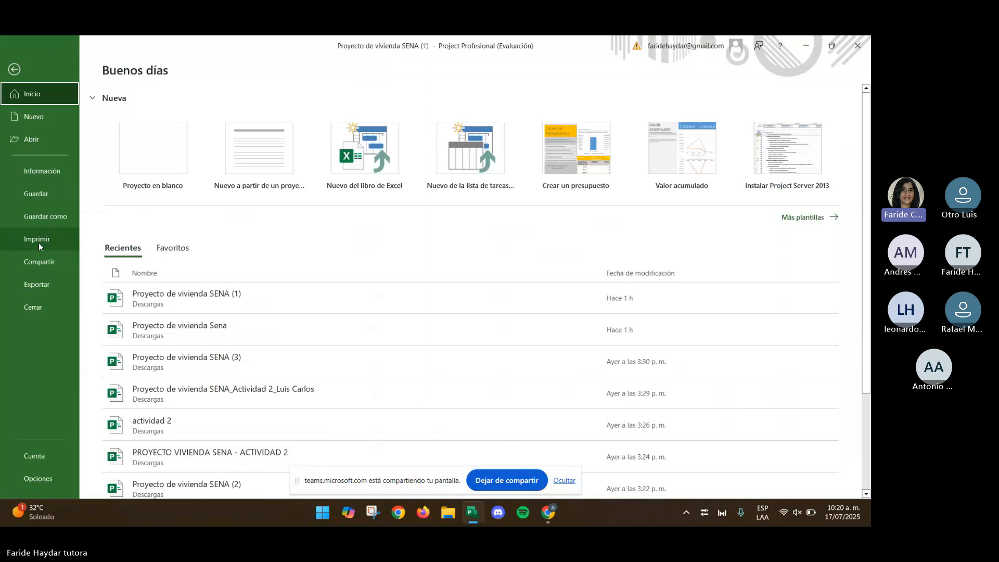
left_click(38, 242)
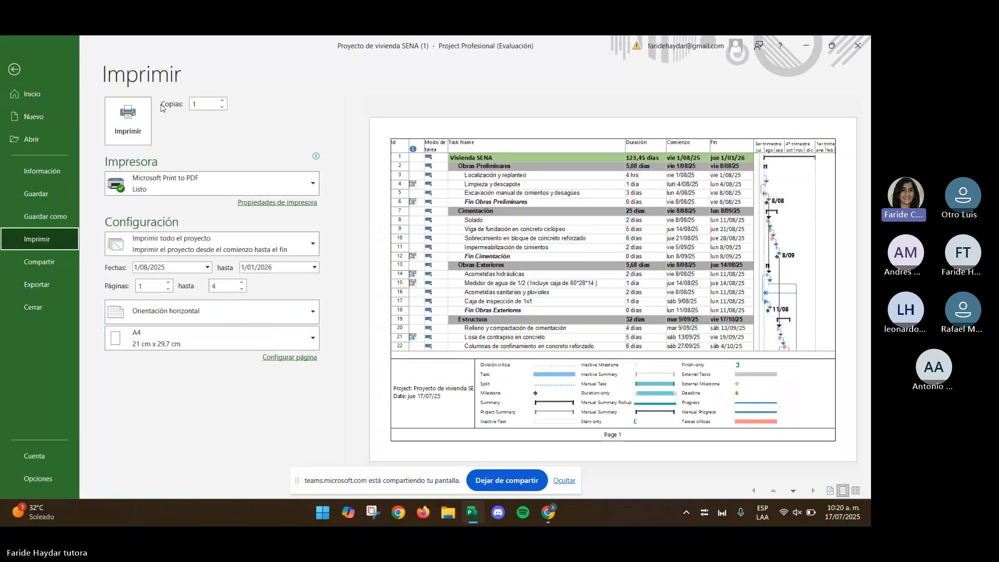
left_click(14, 69)
Filter the Gantt chart by "Tareas críticas" with the monthly timescale in place.
left_click(191, 67)
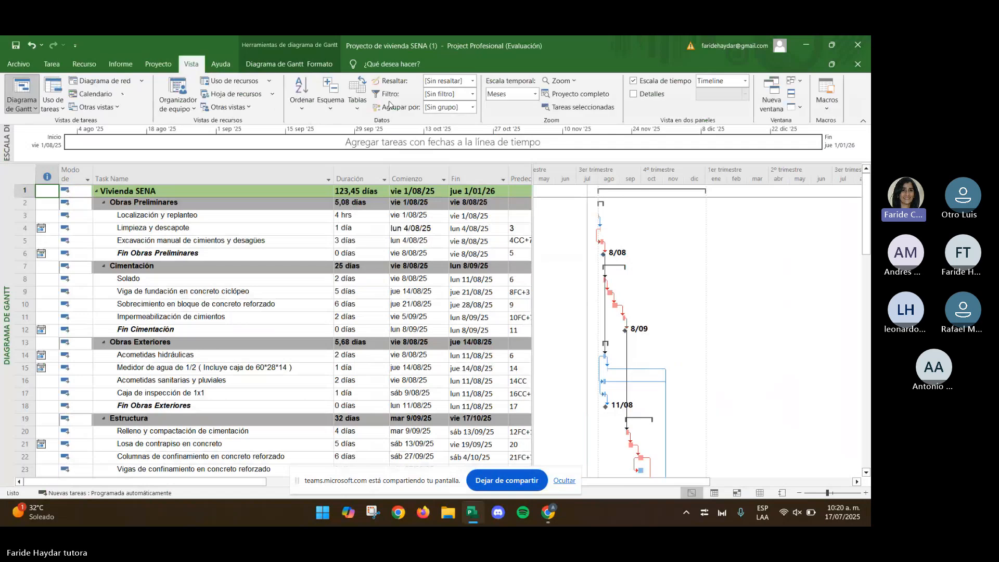
left_click(472, 93)
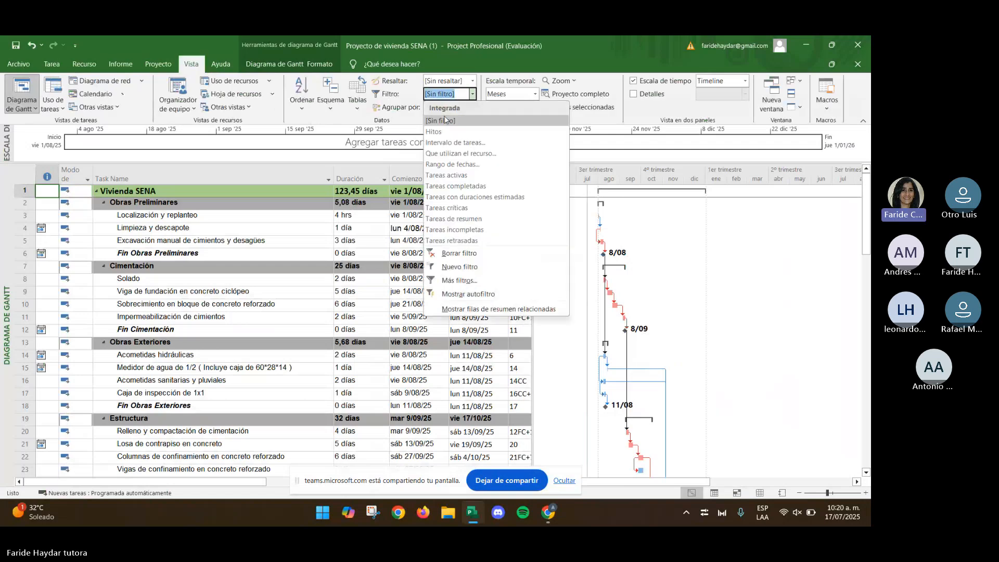
left_click(456, 208)
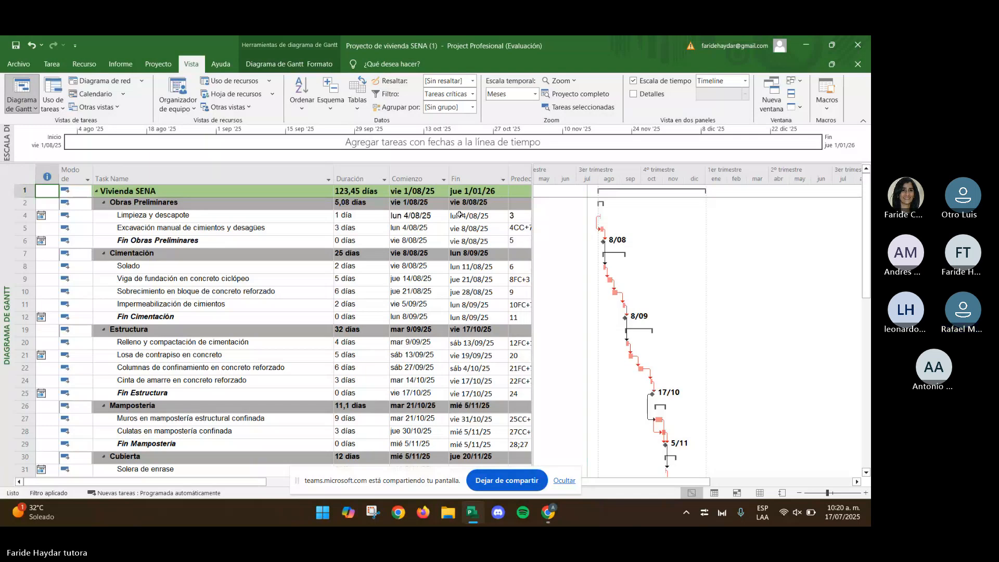
Open the "Tareas críticas" report from the in-progress reports, check its print preview and return to the report.
left_click(121, 64)
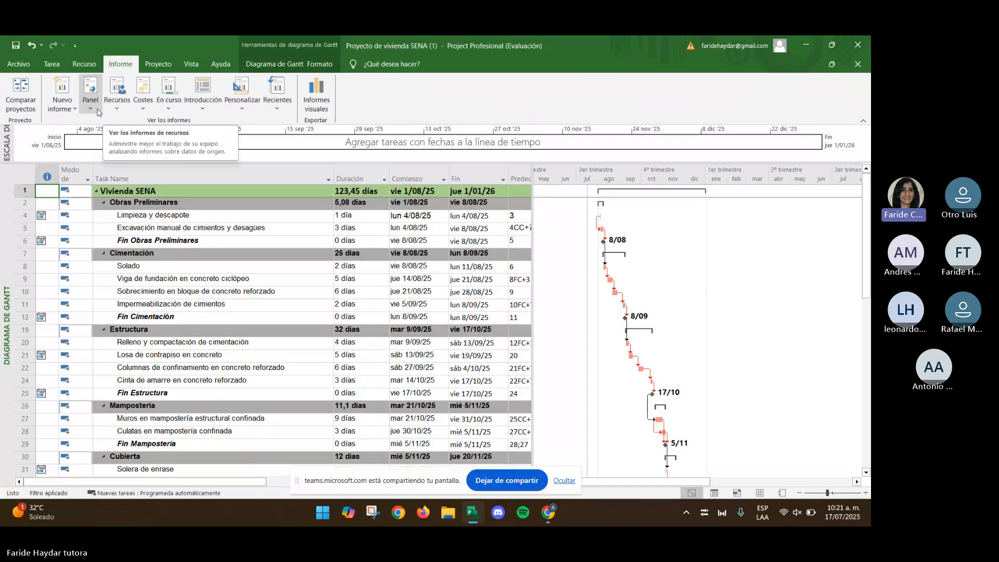
left_click(168, 109)
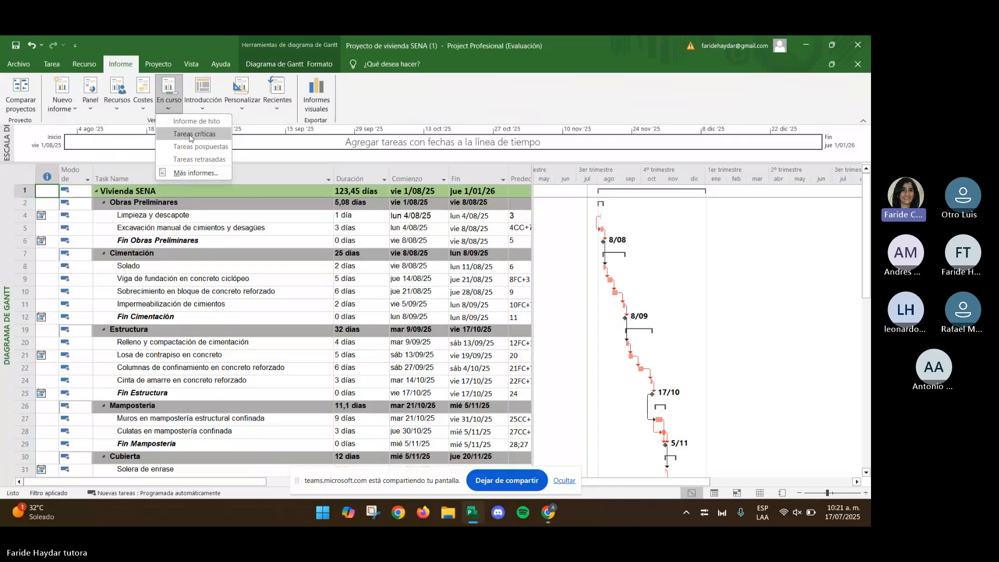
left_click(191, 135)
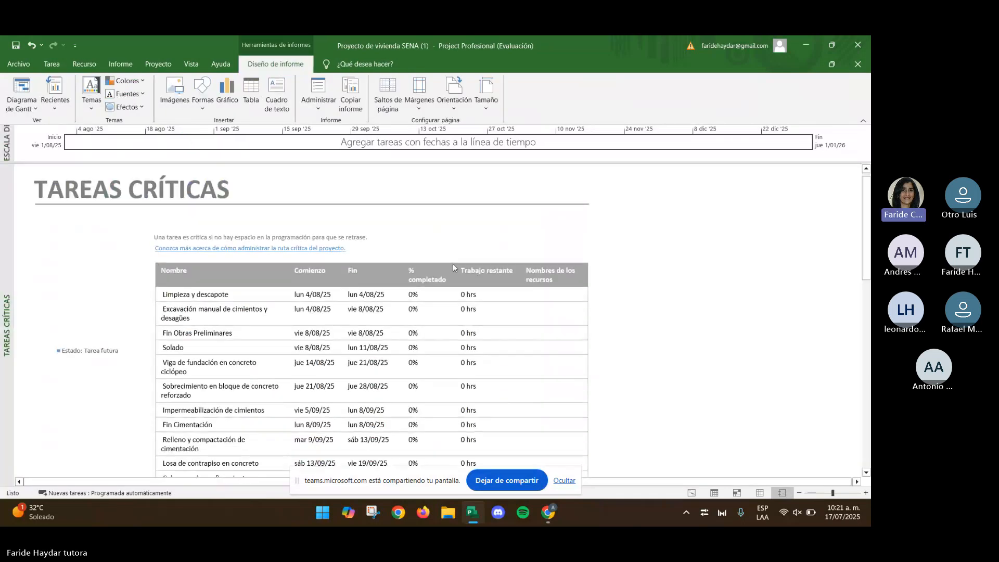
scroll(453, 268, "down", 1)
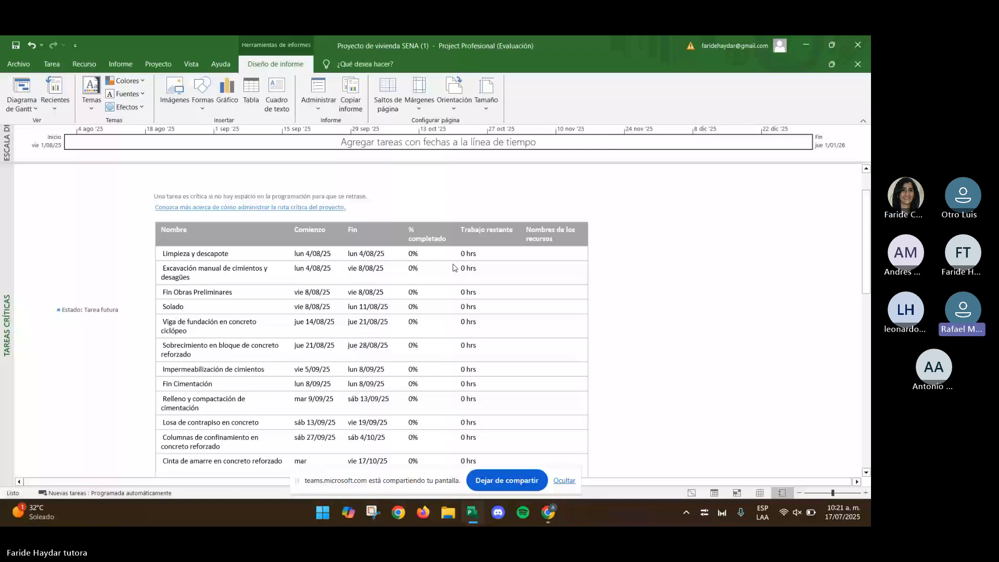
left_click(18, 64)
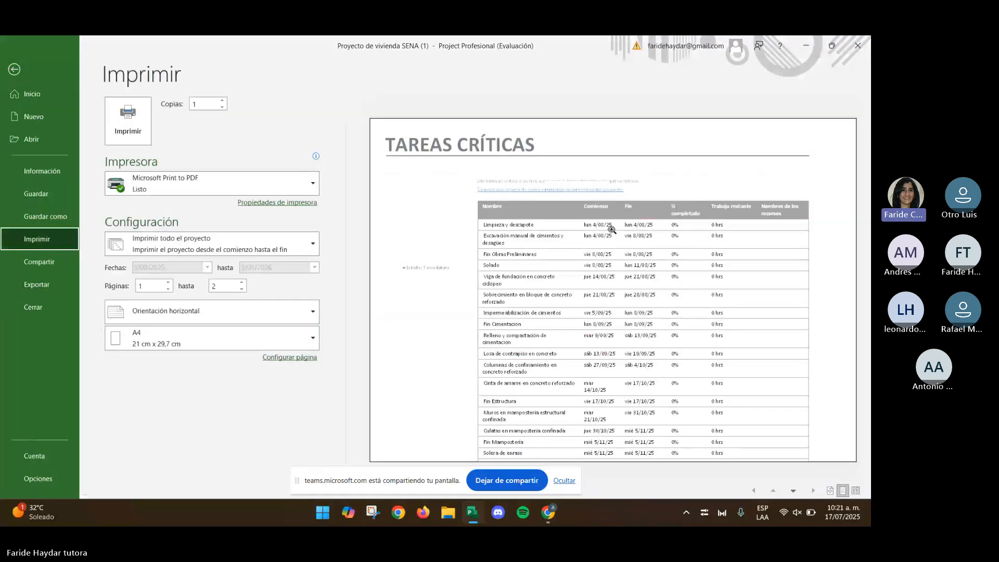
left_click(18, 70)
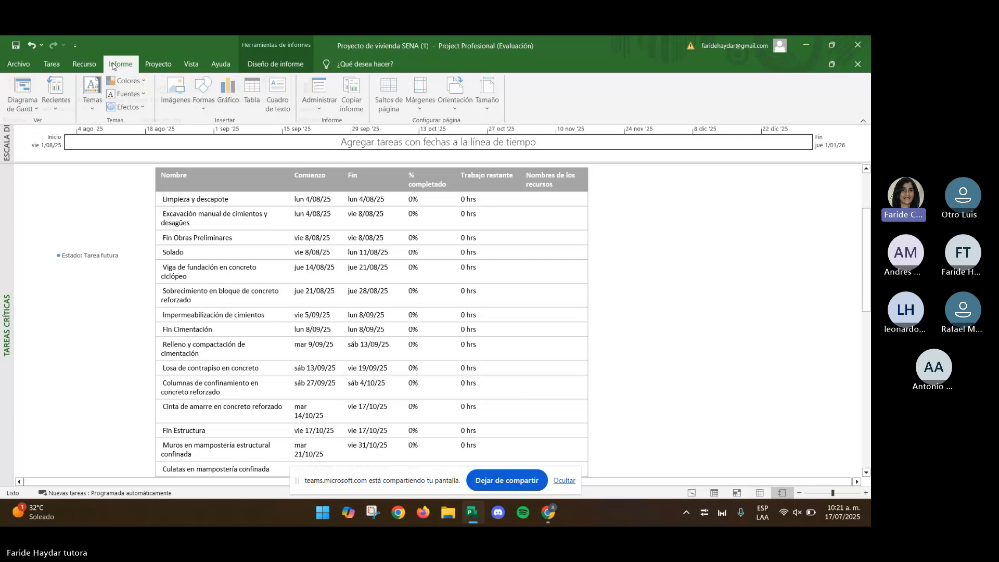
Look through the additional reports offered in the Panel category and close the list without opening any.
left_click(112, 65)
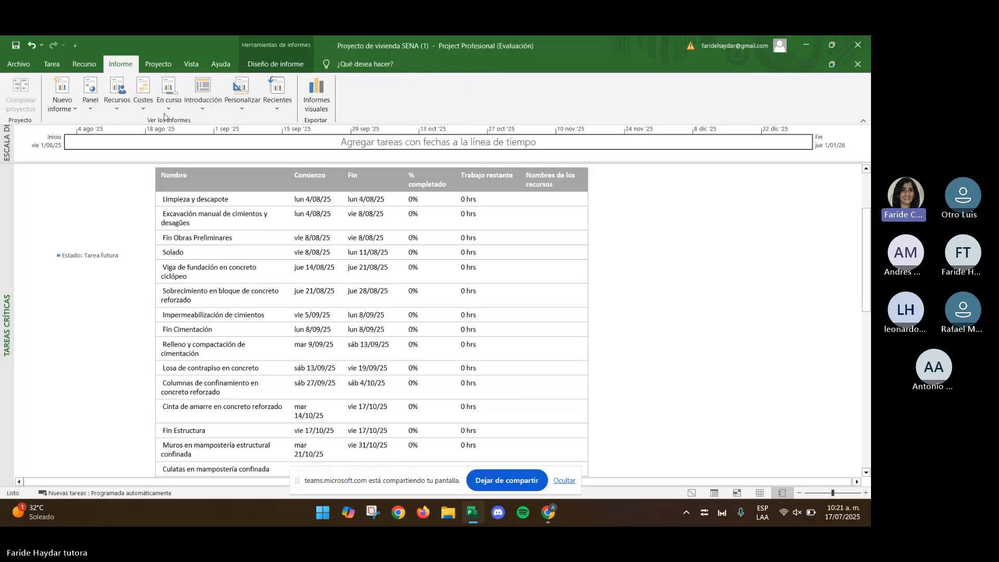
left_click(168, 106)
left_click(243, 106)
left_click(242, 108)
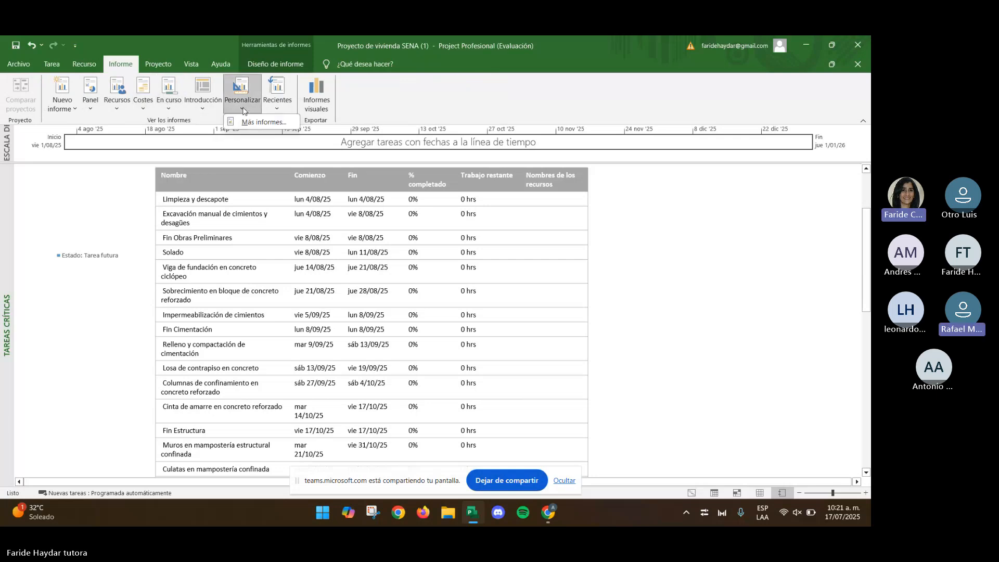
left_click(243, 121)
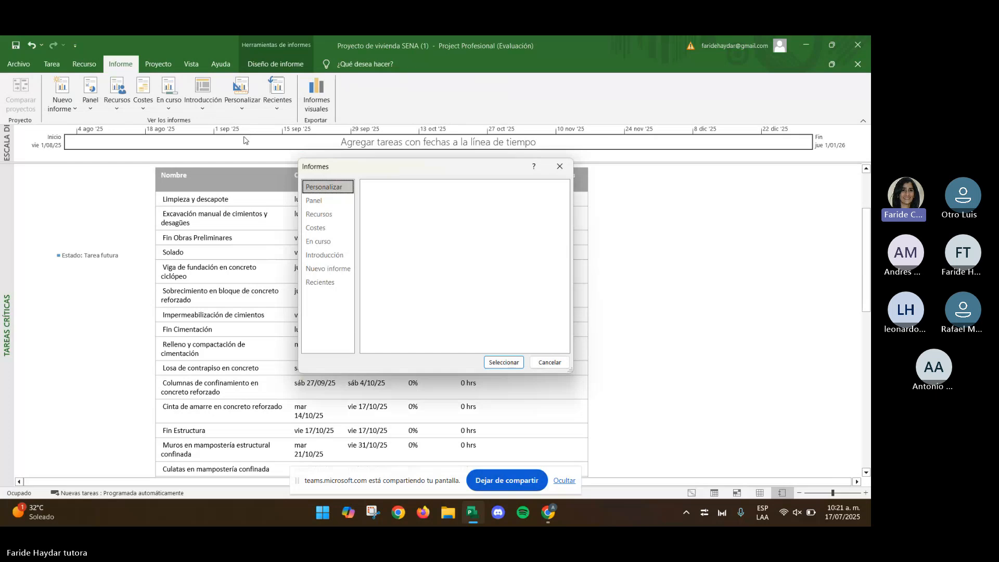
left_click(323, 203)
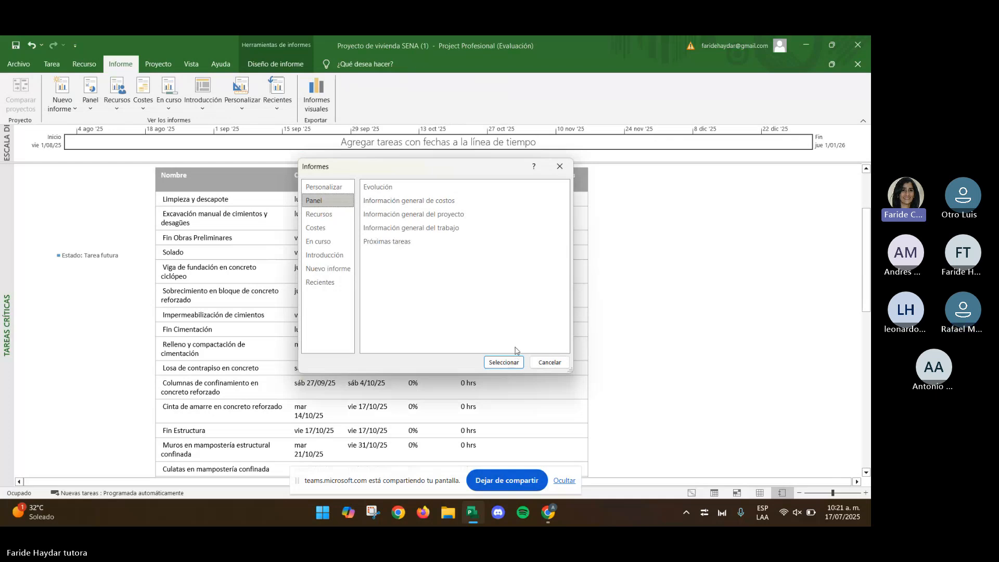
left_click(542, 365)
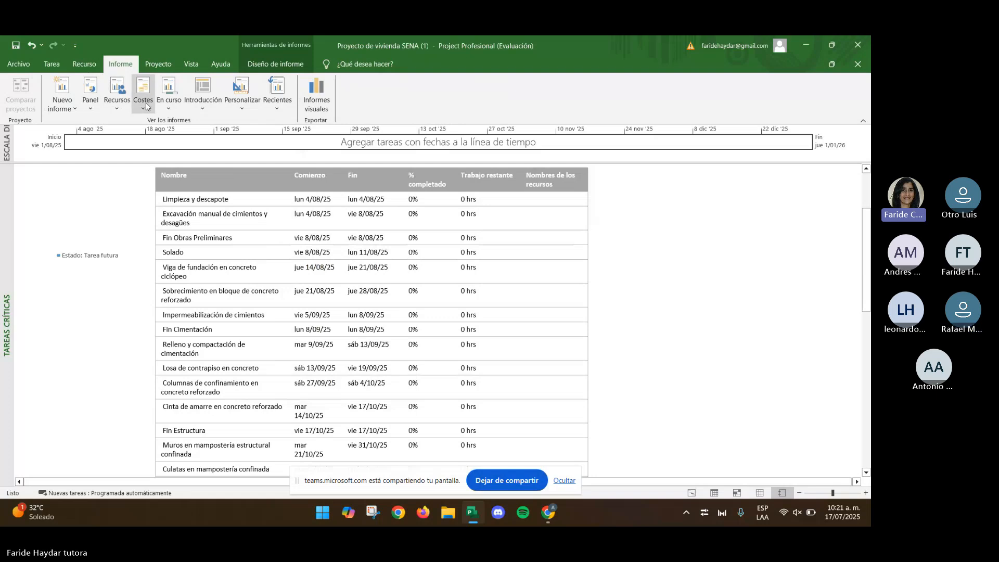
Check the new report layouts and the in-progress report choices, hiding the screen-sharing notice along the way.
left_click(76, 109)
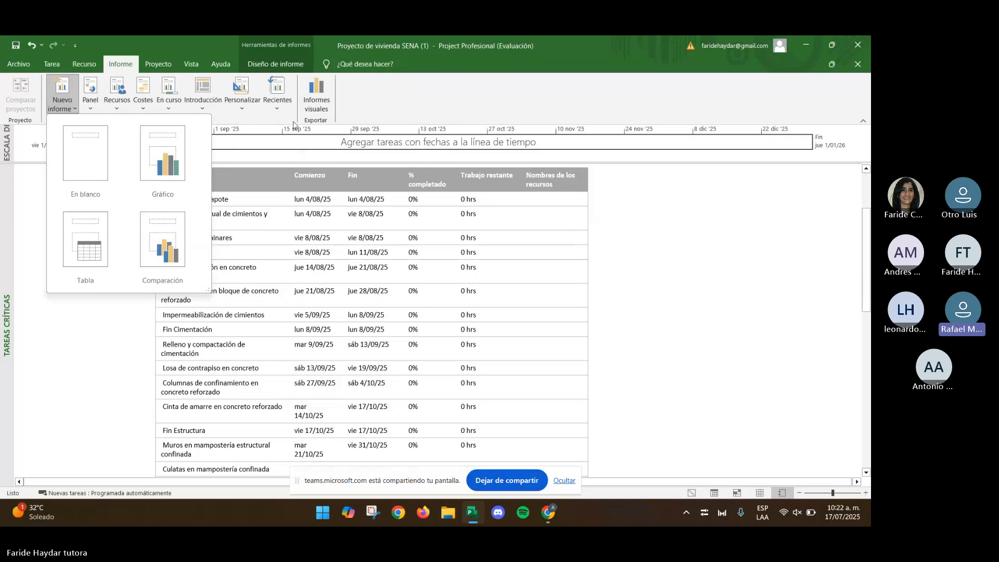
left_click(156, 334)
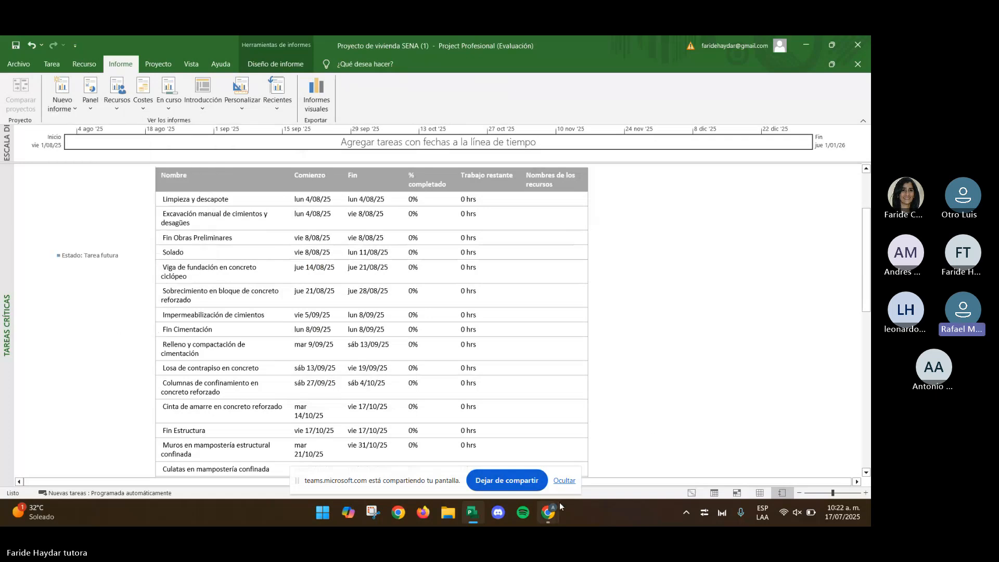
left_click(563, 480)
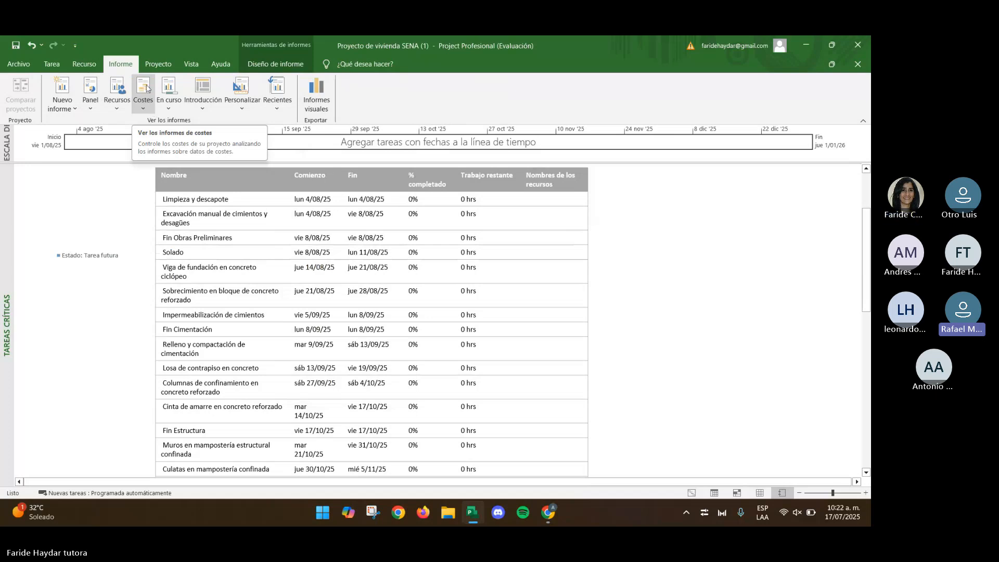
left_click(168, 109)
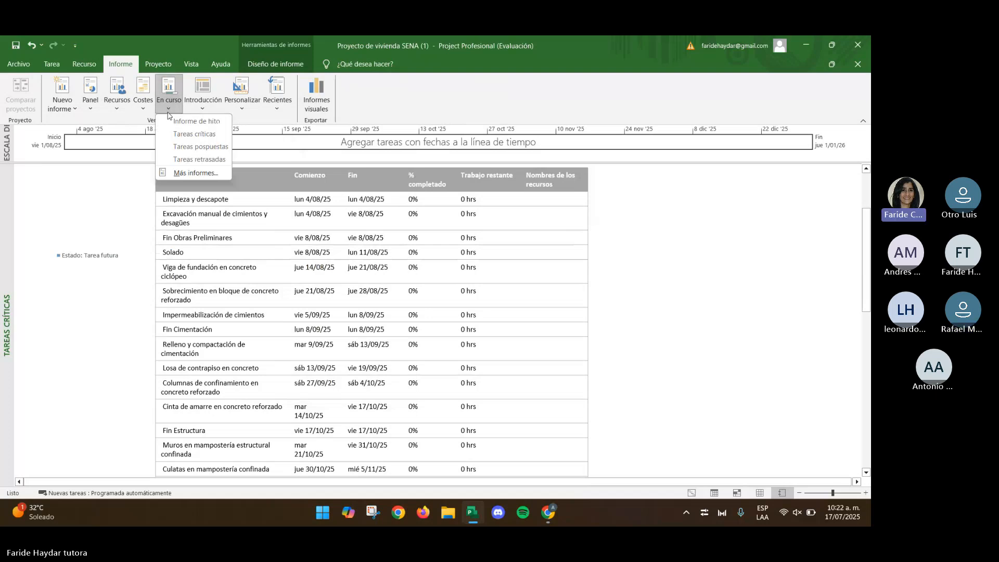
left_click(193, 176)
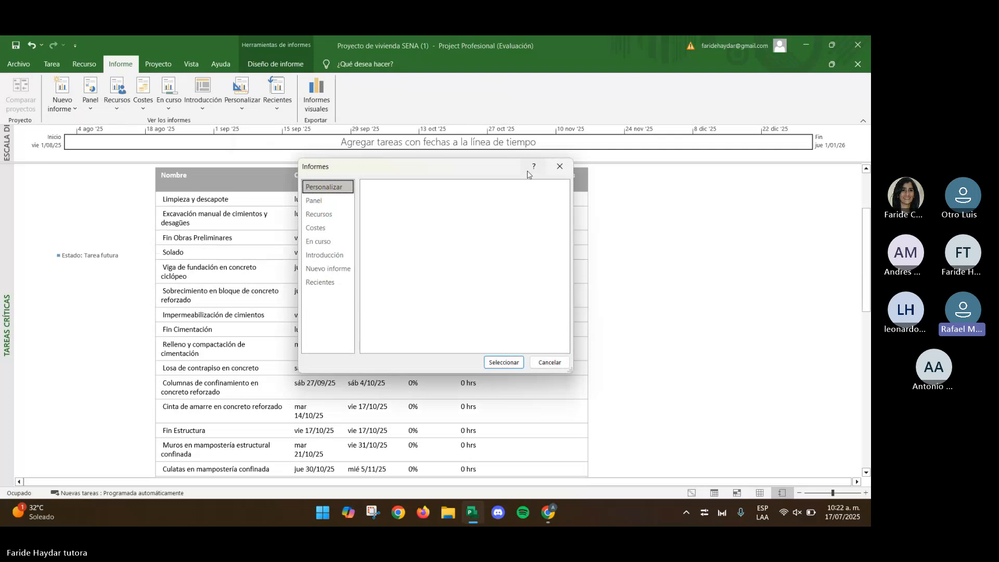
left_click(559, 167)
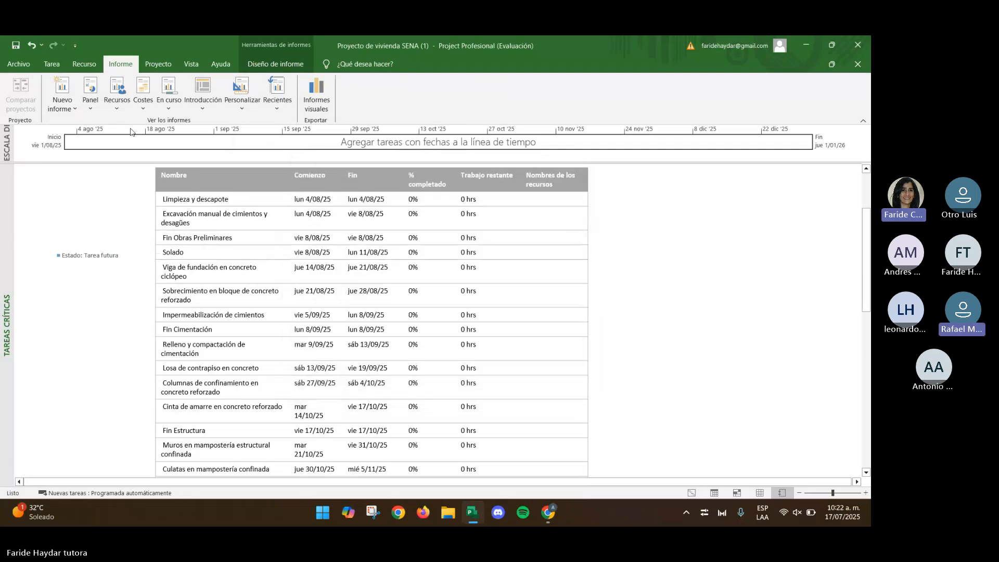
Return to the Gantt chart and widen its task table to show the columns up to "Sucesoras".
left_click(192, 64)
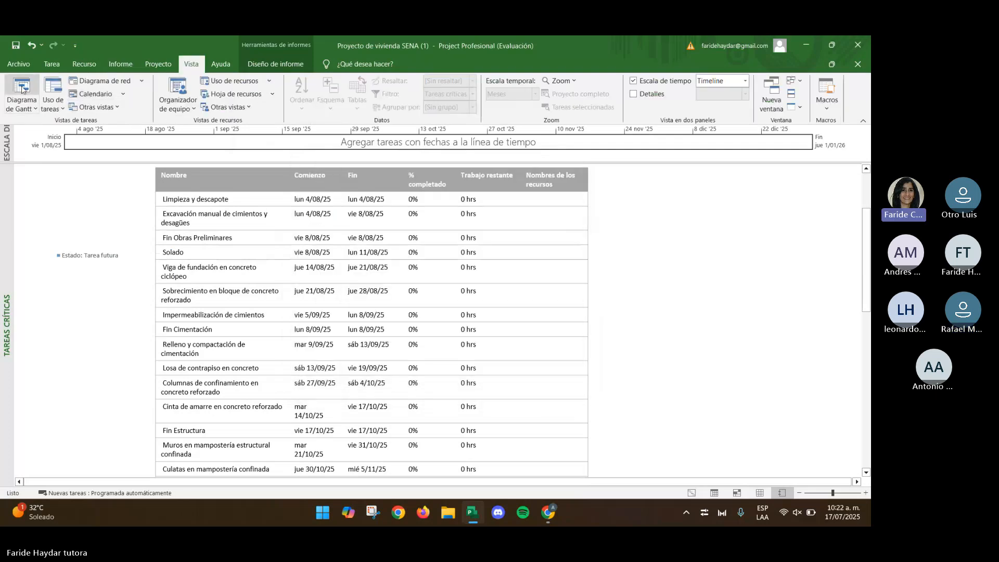
left_click(21, 89)
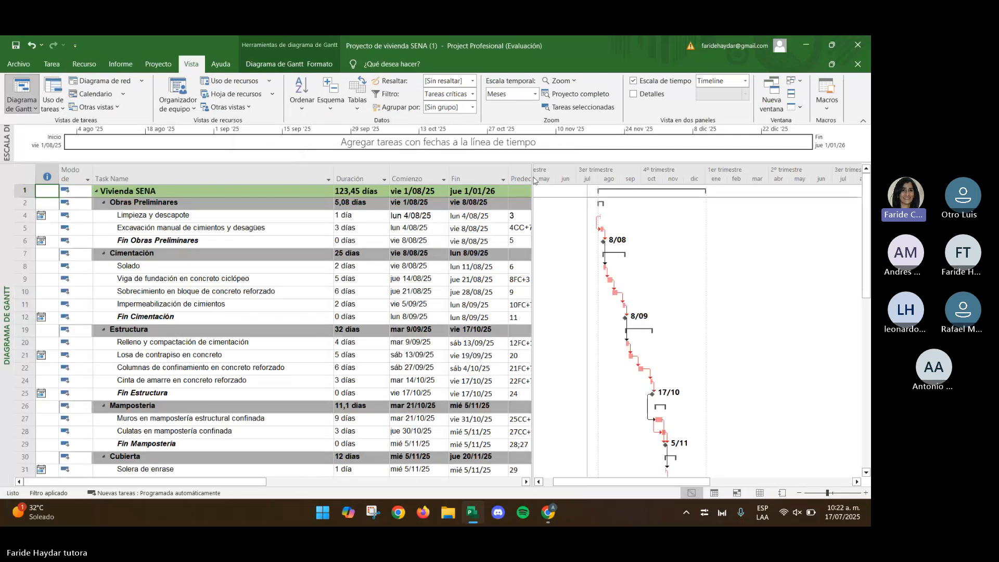
left_click_drag(535, 177, 697, 178)
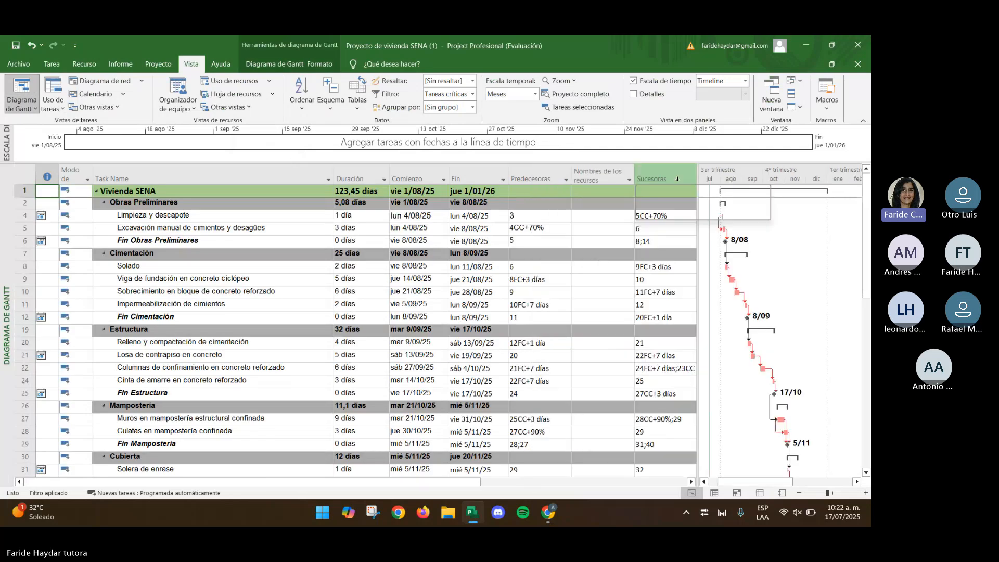
Examine the critical-task Gantt chart's print preview using "Imprimir páginas y fechas personalizadas", then return to the chart.
left_click(17, 64)
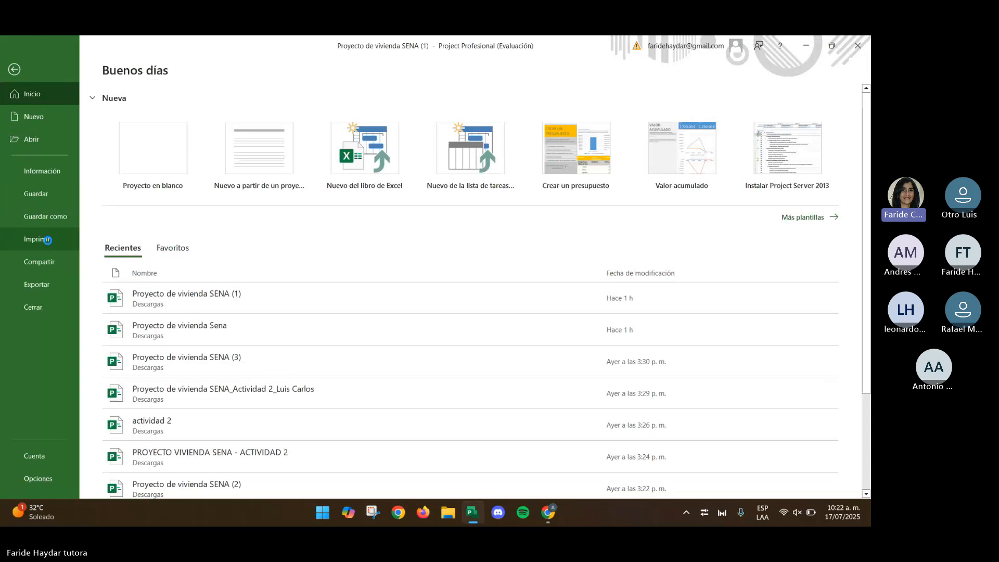
left_click(47, 240)
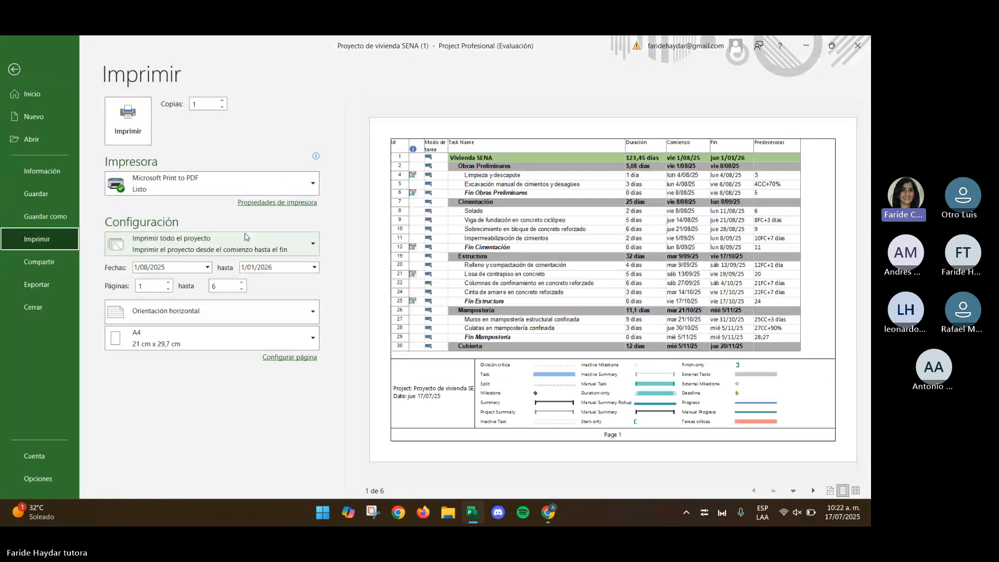
left_click(247, 237)
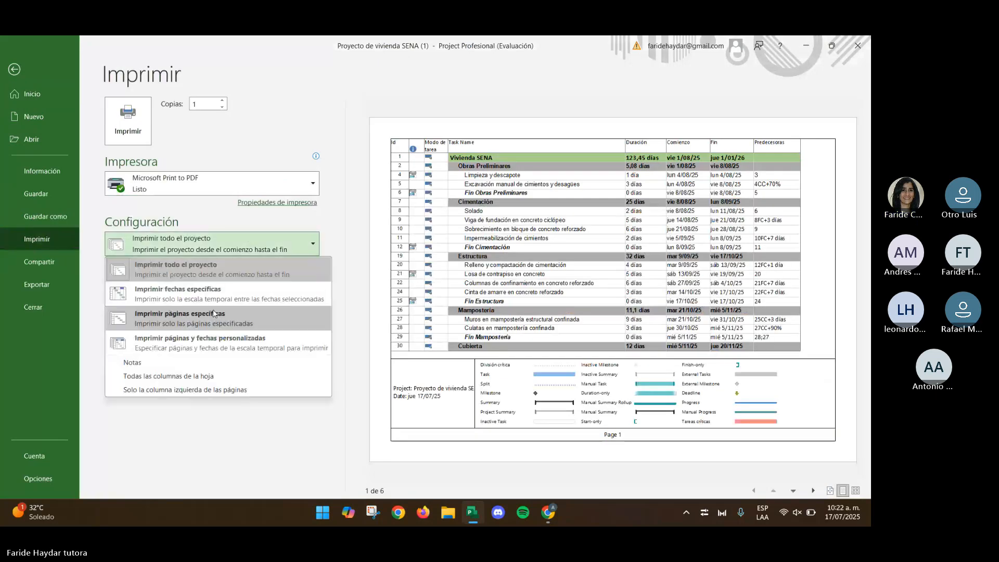
left_click(212, 350)
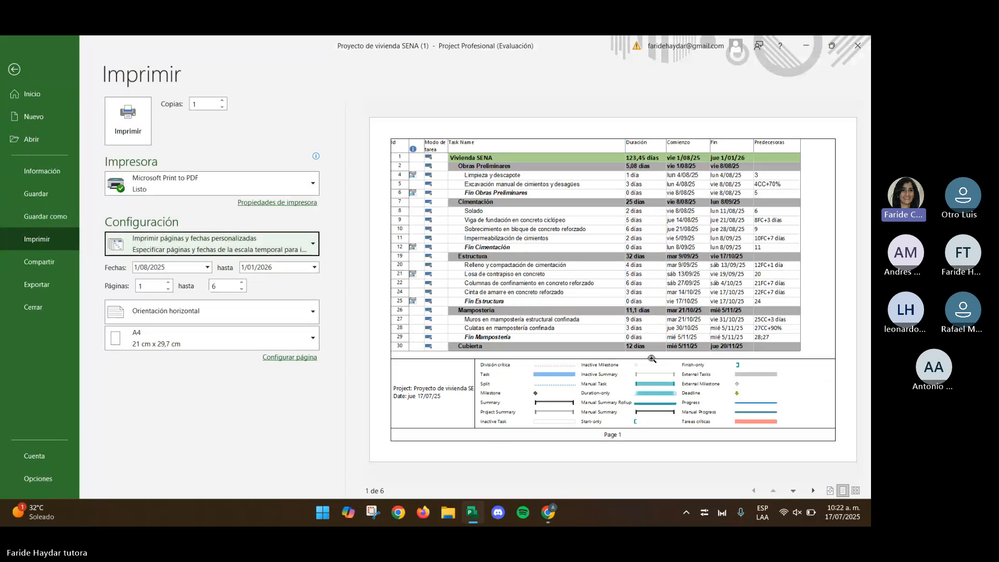
left_click(815, 492)
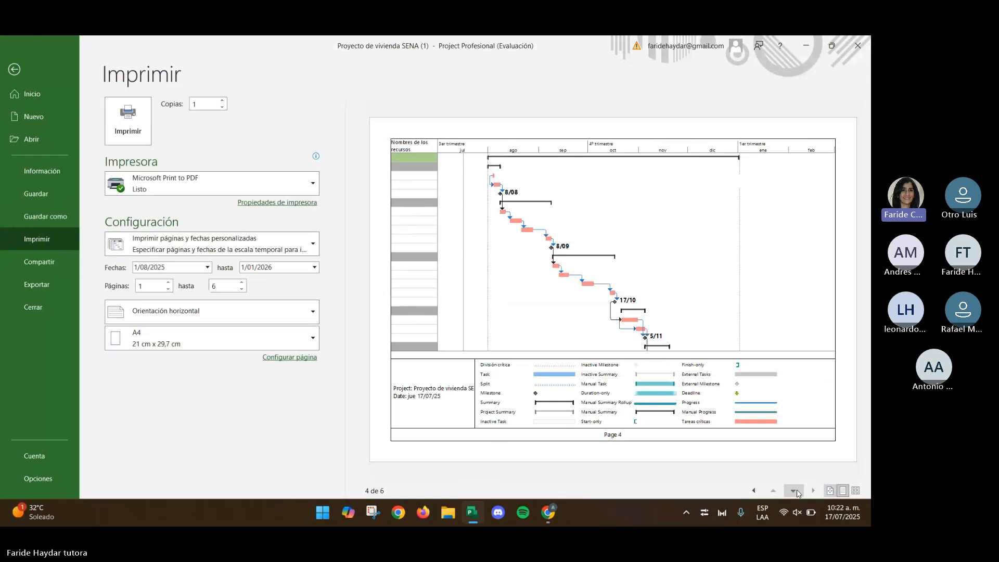
left_click(795, 491)
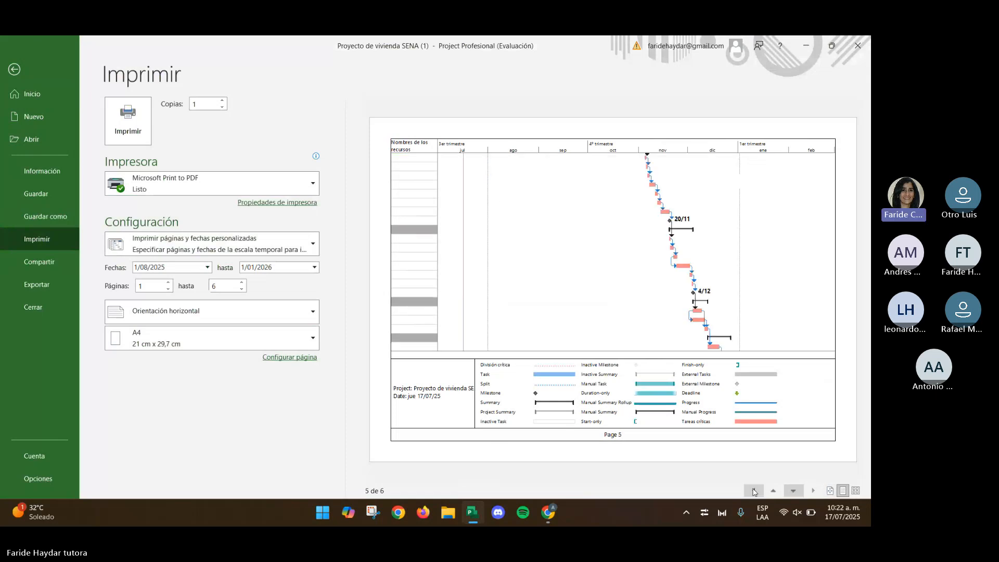
left_click(753, 492)
left_click(15, 70)
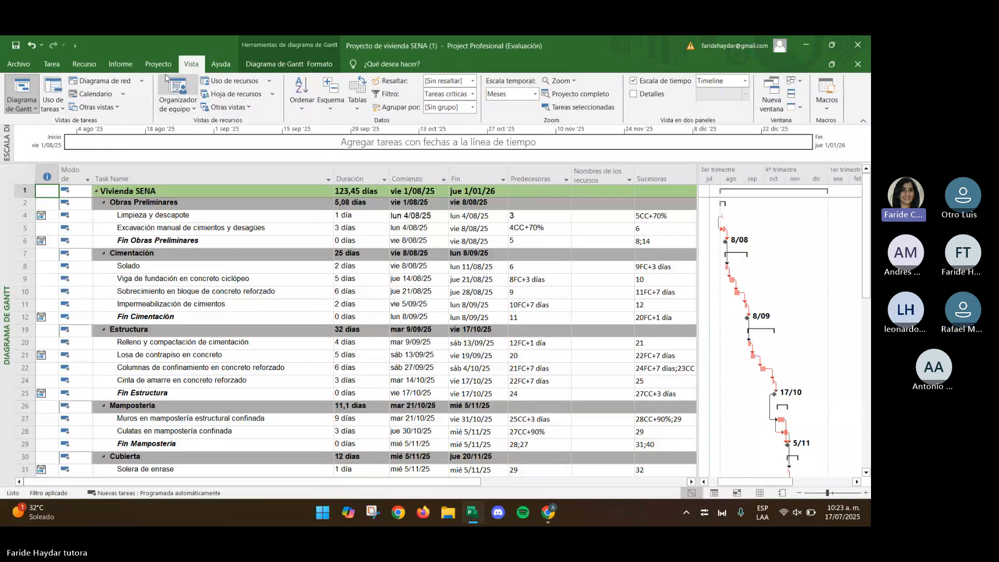
Switch to Chrome and show the "Ejercicio Vivienda" spreadsheet at the Actividad 3 sheet.
left_click(120, 65)
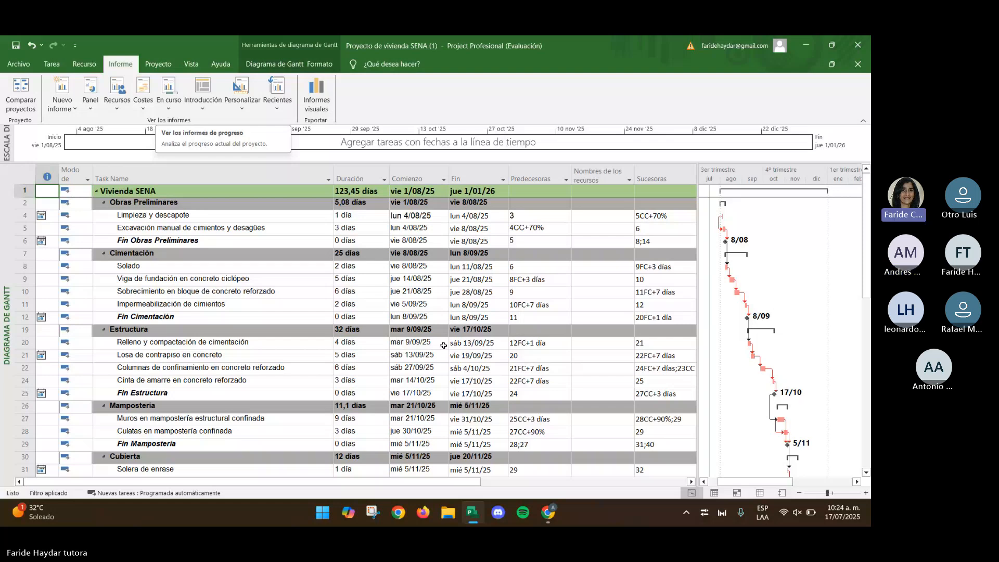
mouse_move(552, 520)
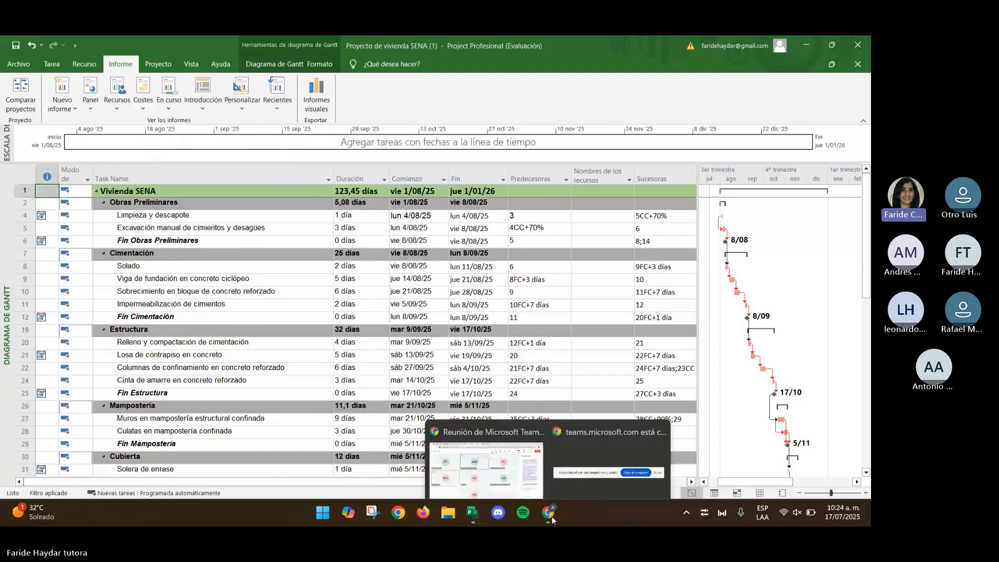
left_click(487, 466)
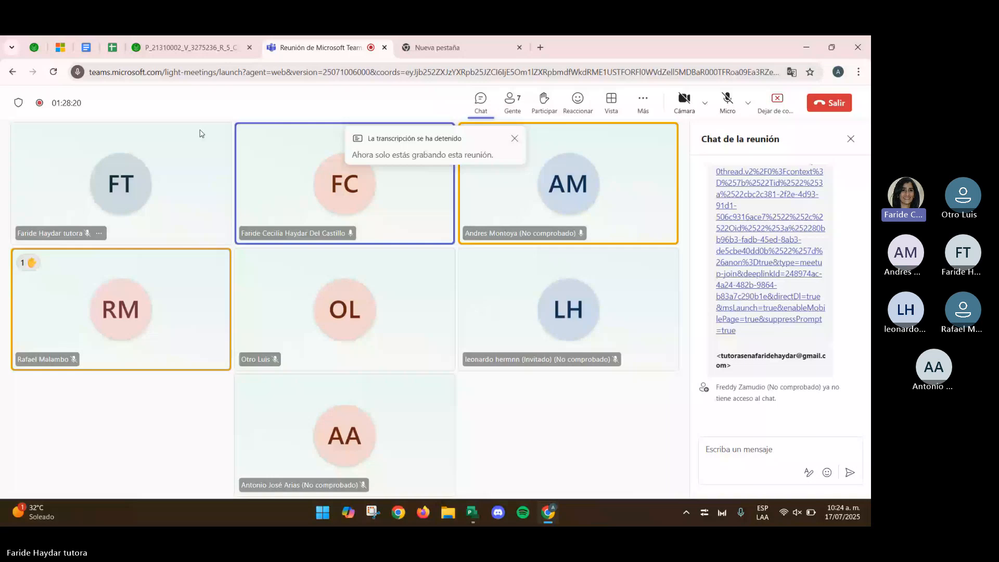
left_click(112, 47)
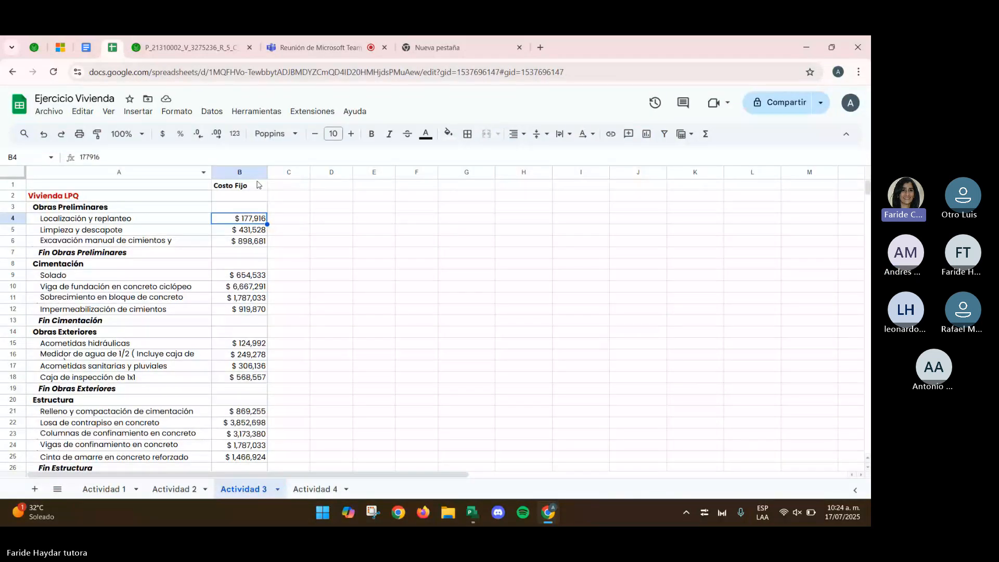
Format the whole "Costo Fijo" column with the Número format, removing the currency symbol.
left_click(466, 241)
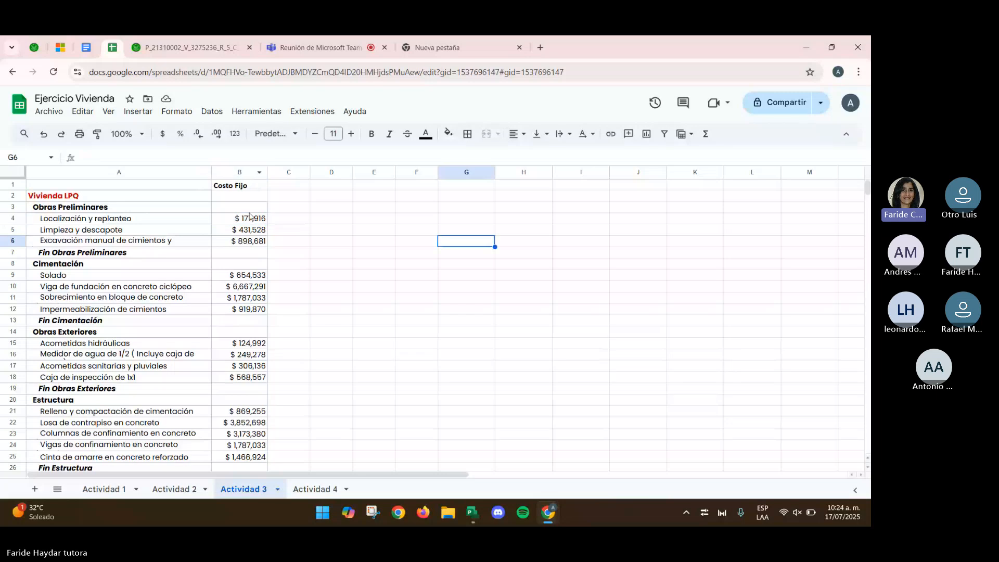
left_click(239, 172)
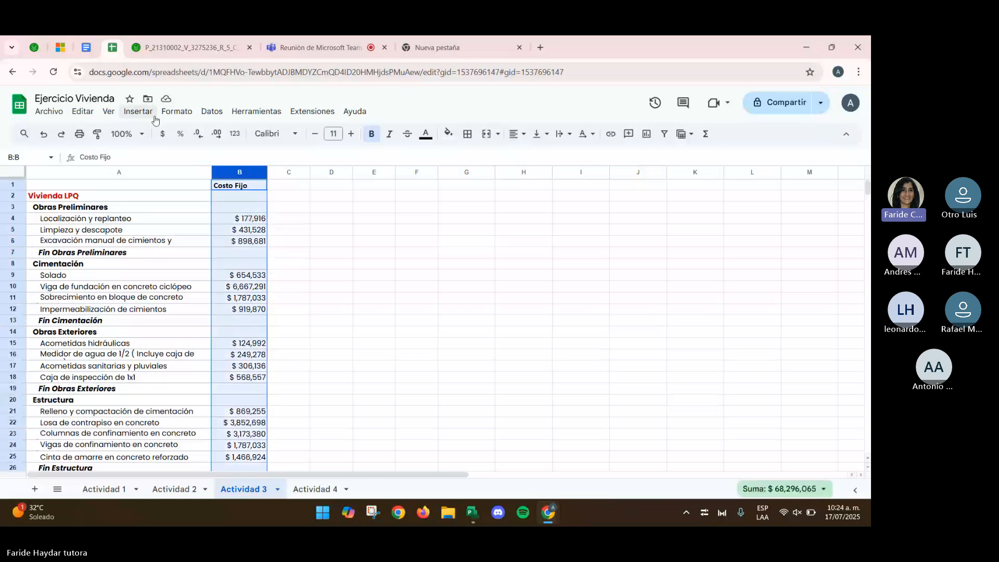
left_click(176, 111)
mouse_move(202, 286)
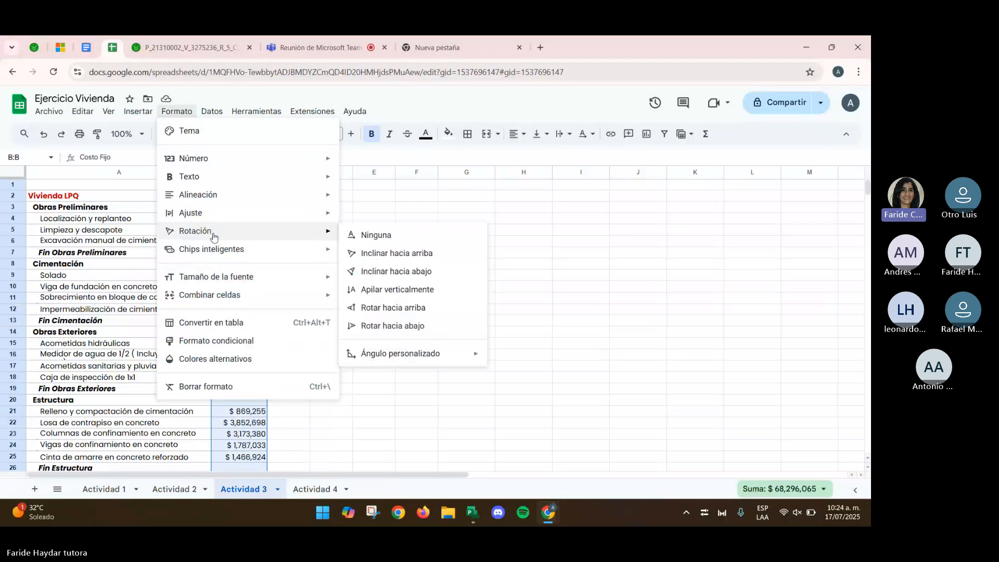
mouse_move(225, 158)
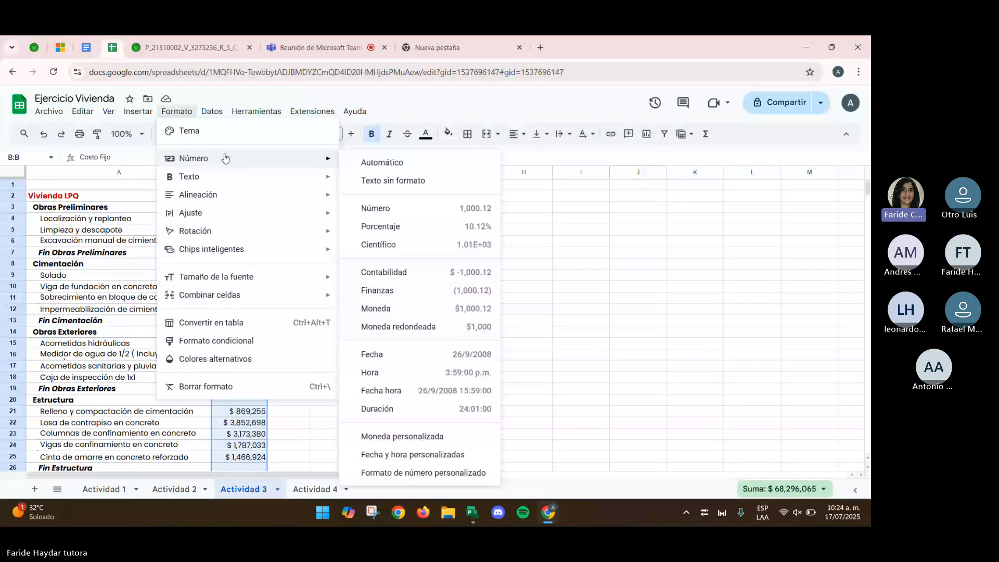
left_click(374, 208)
Copy fixed costs B4:B6 into Project's "Costos fijos" column, starting at the "Limpieza y descapote" row.
left_click(243, 218)
left_click_drag(243, 221, 245, 242)
key("ctrl+c")
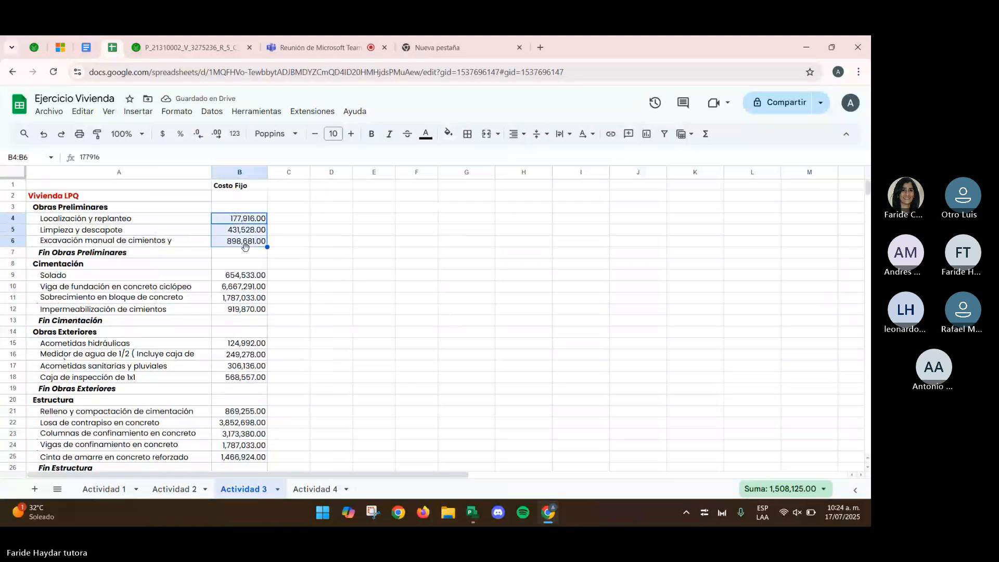
left_click(464, 518)
left_click_drag(470, 482, 677, 483)
left_click(377, 215)
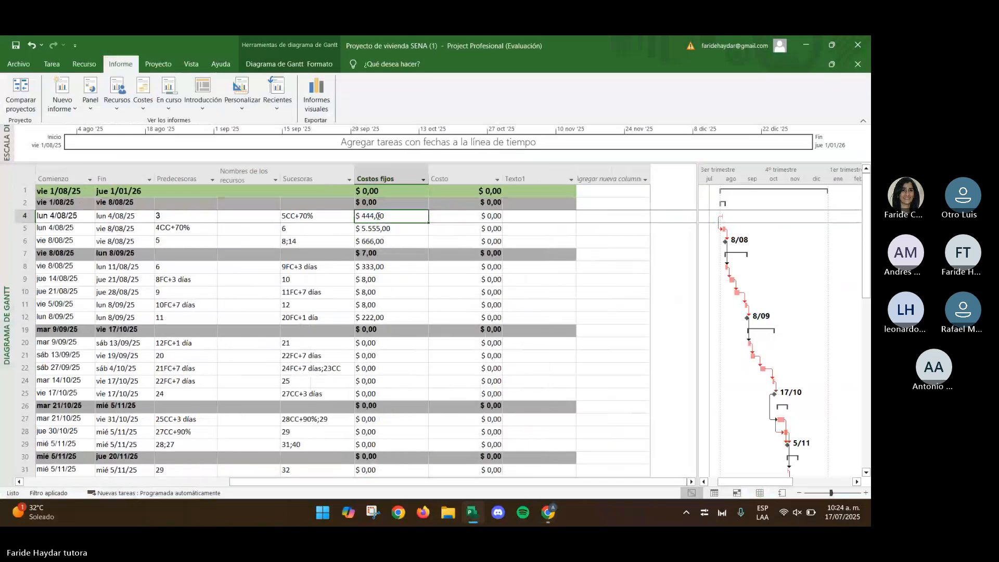
type("177,92 431,53 898,68")
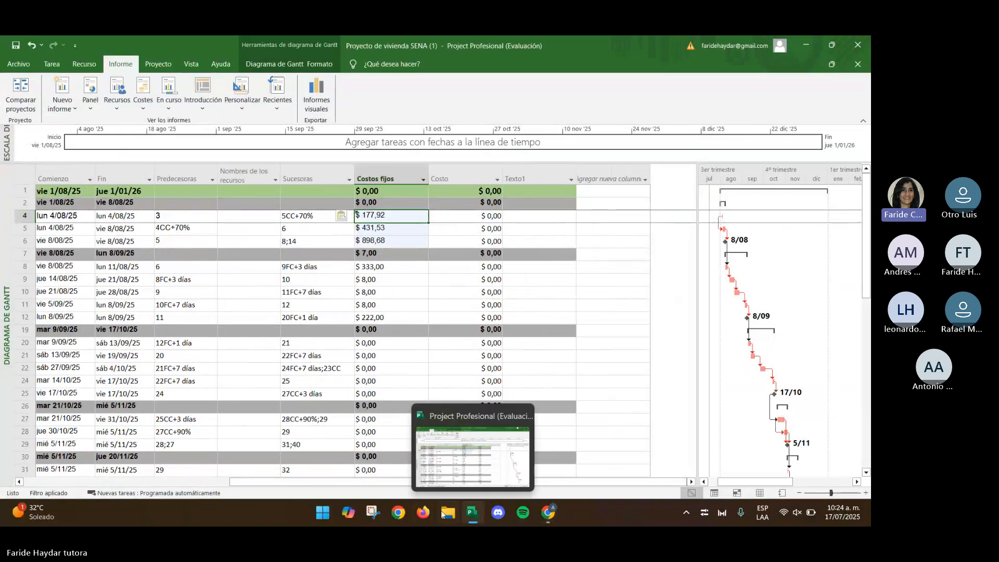
Switch back to the Ejercicio Vivienda spreadsheet and check the stored fixed cost of "Localización y replanteo".
mouse_move(547, 515)
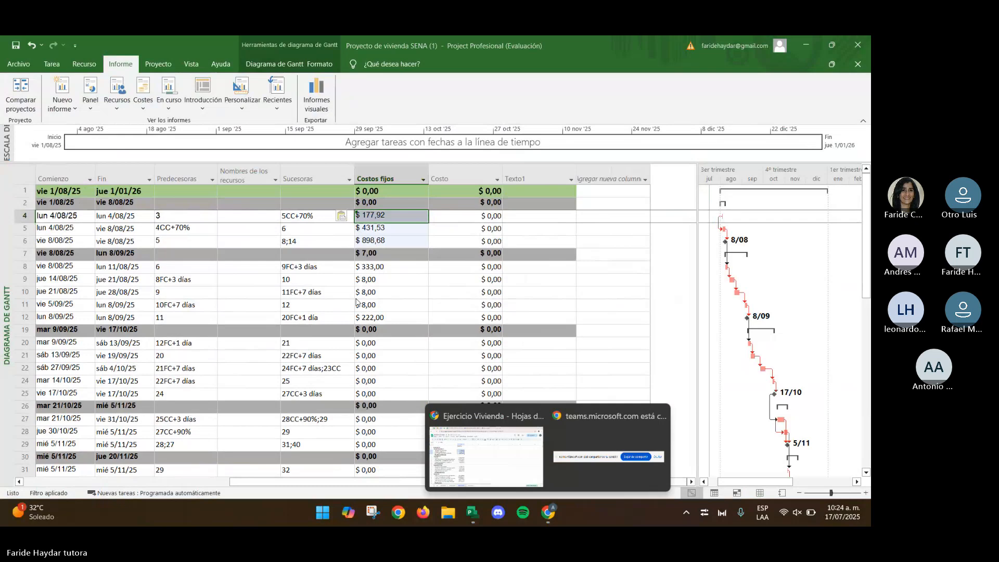
left_click(505, 455)
left_click(246, 221)
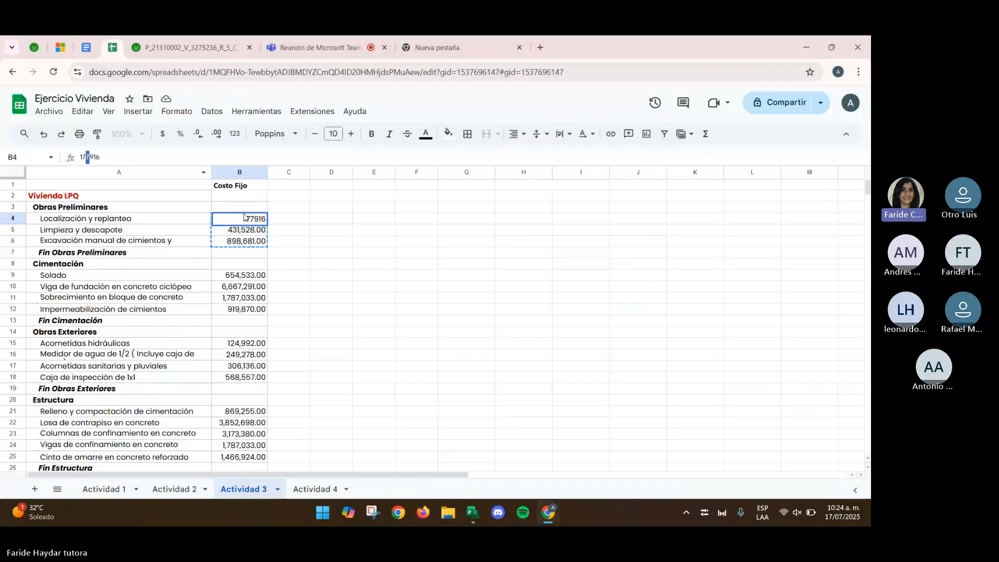
left_click(334, 219)
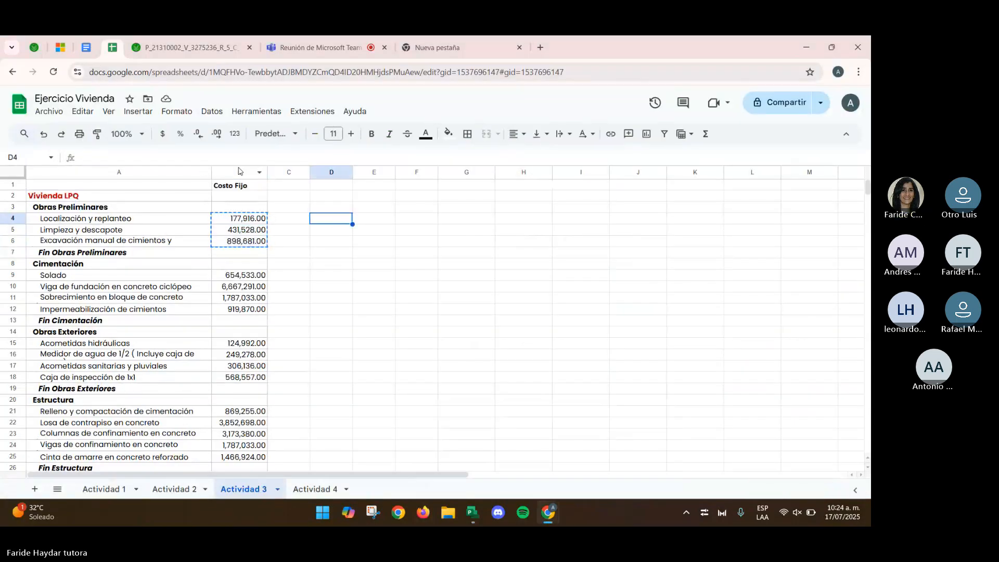
Check the number format options applied to the "Costo Fijo" column, leaving the formatting as it is.
right_click(238, 171)
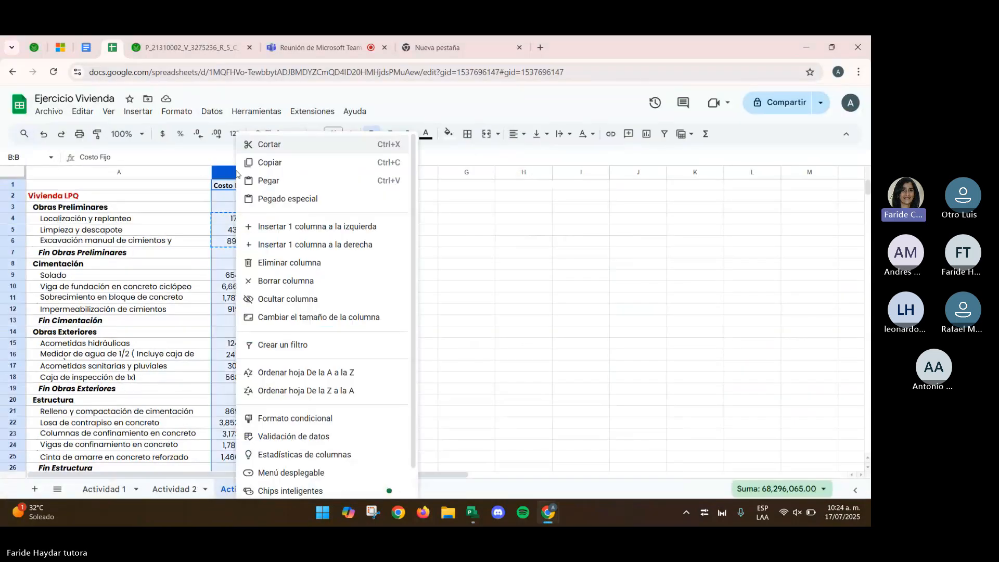
left_click(173, 115)
mouse_move(209, 166)
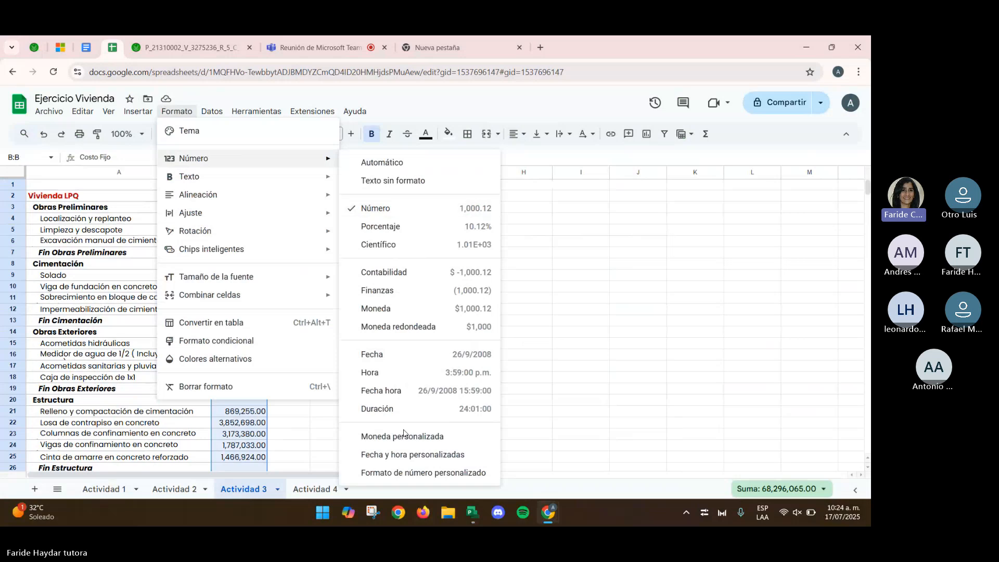
left_click(653, 335)
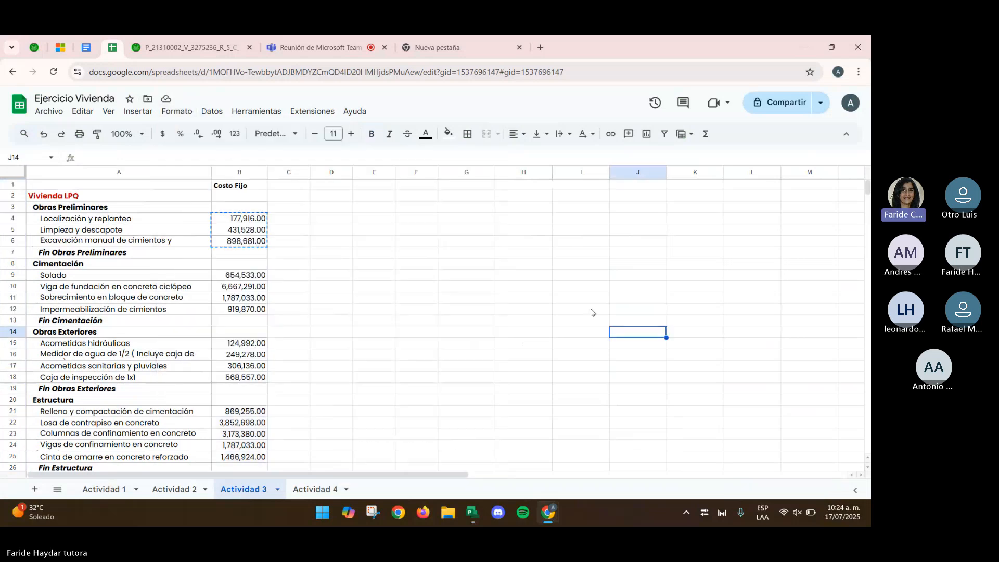
left_click(236, 134)
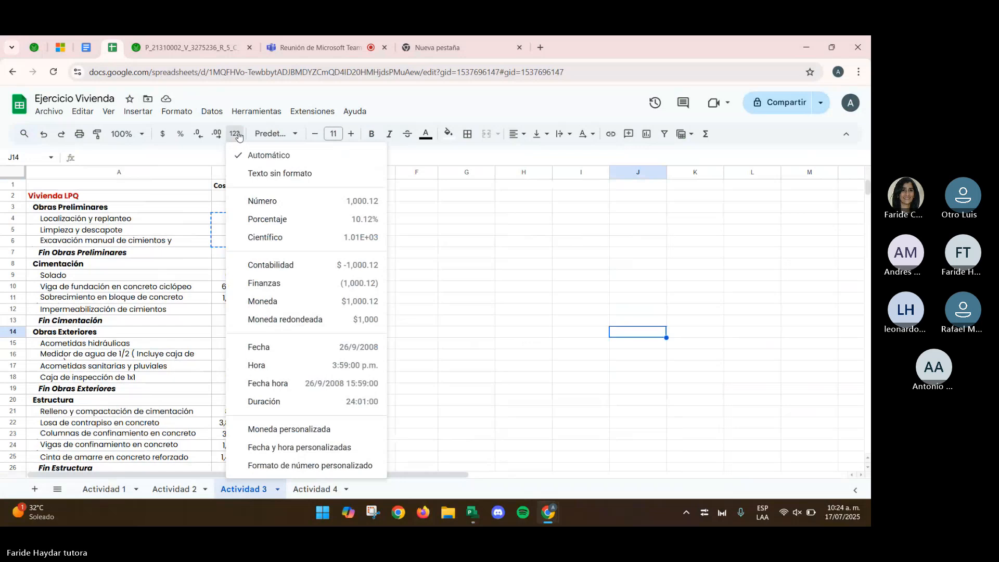
left_click(235, 136)
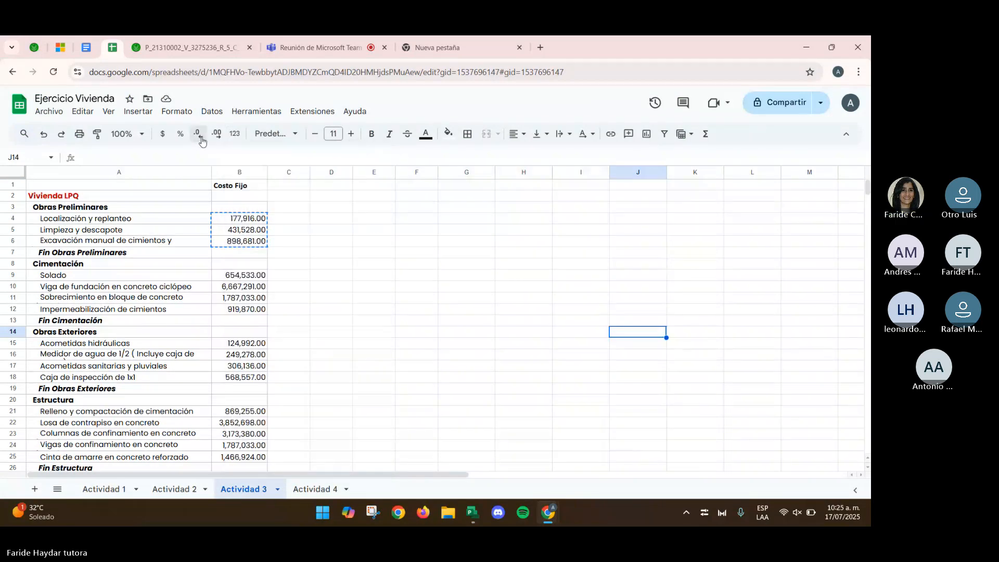
Inspect the stored value in B4 and paste the copied fixed costs B4:B6 into column C, starting at C4.
left_click(240, 218)
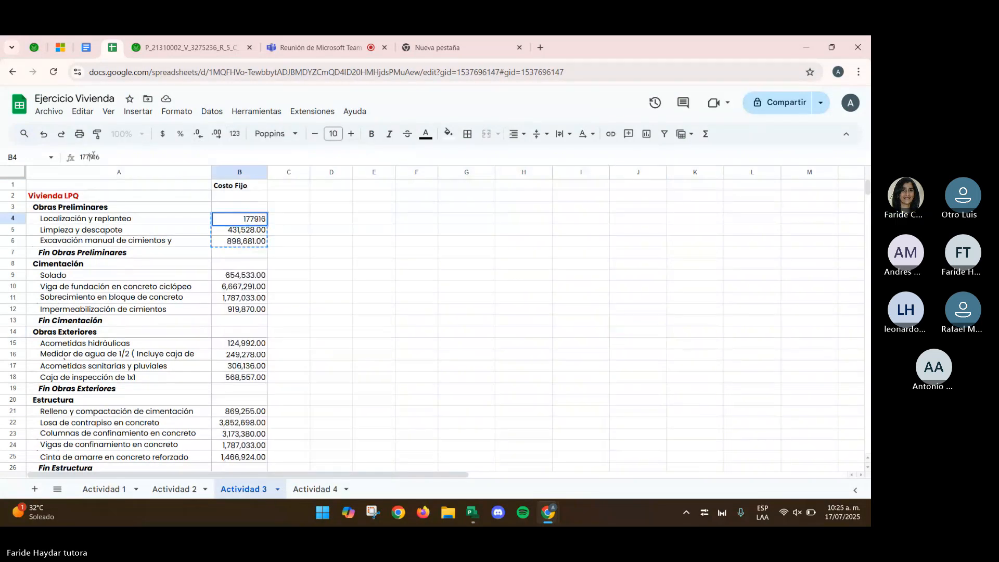
left_click(275, 221)
key("Left")
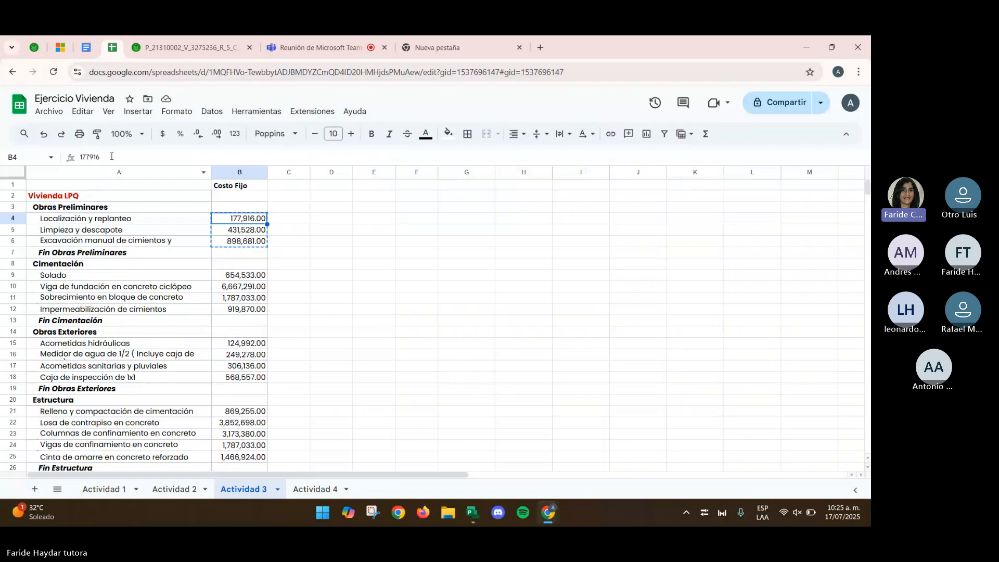
left_click(111, 156)
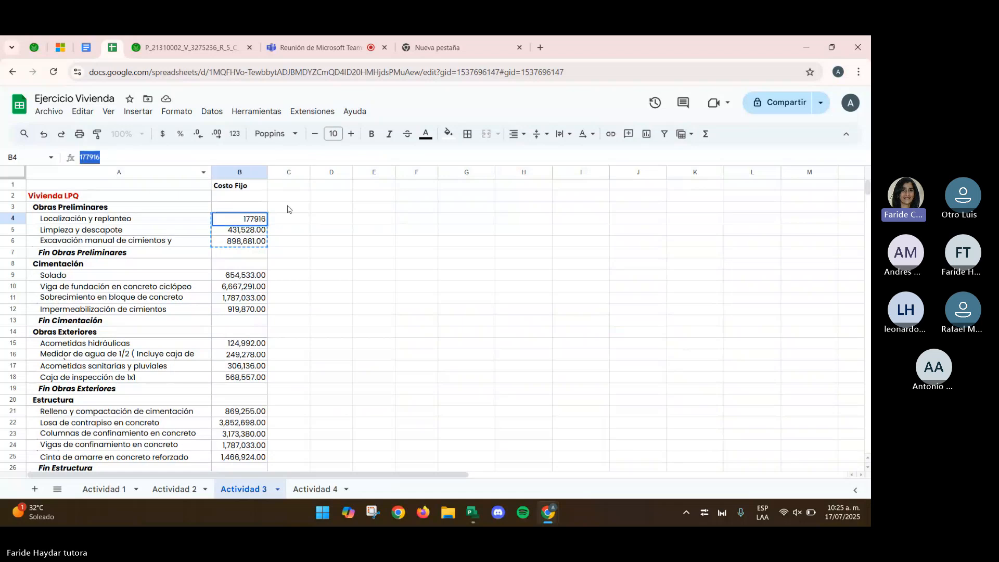
left_click(293, 224)
key("ctrl+v")
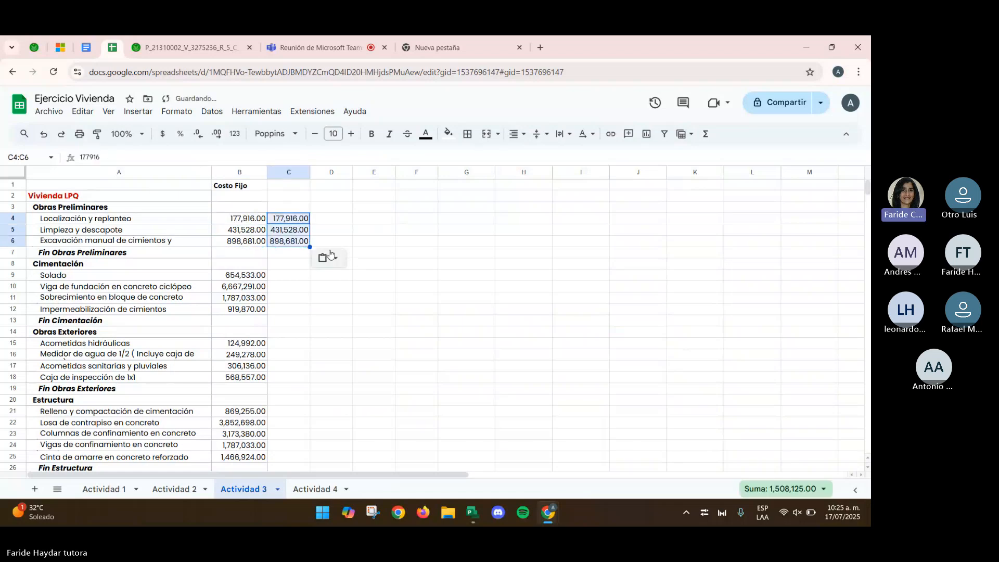
Enter 177916 as a plain number in D4 and copy it into the "Costos fijos" cell of task 4 in Project.
left_click(334, 218)
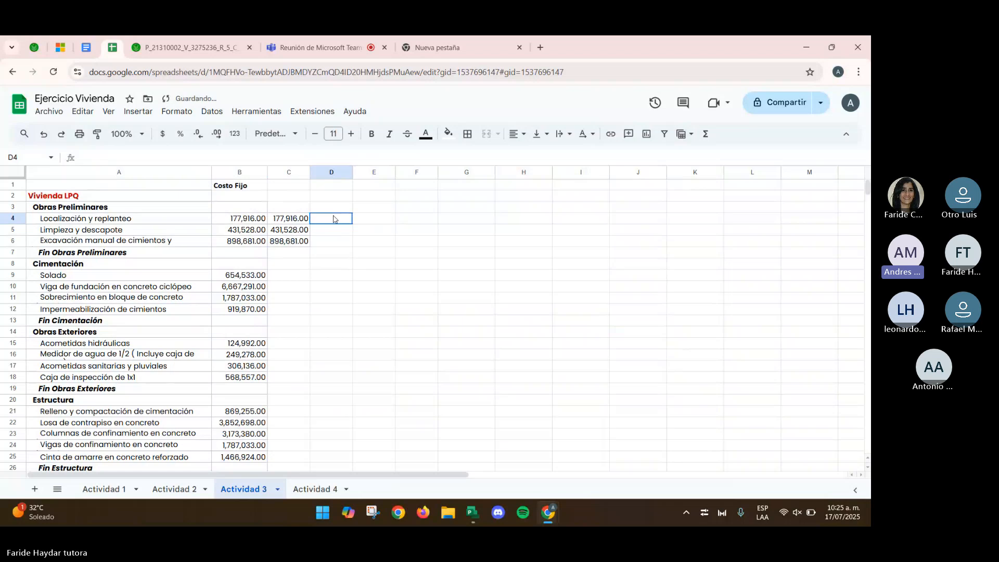
type("177916")
key("Return")
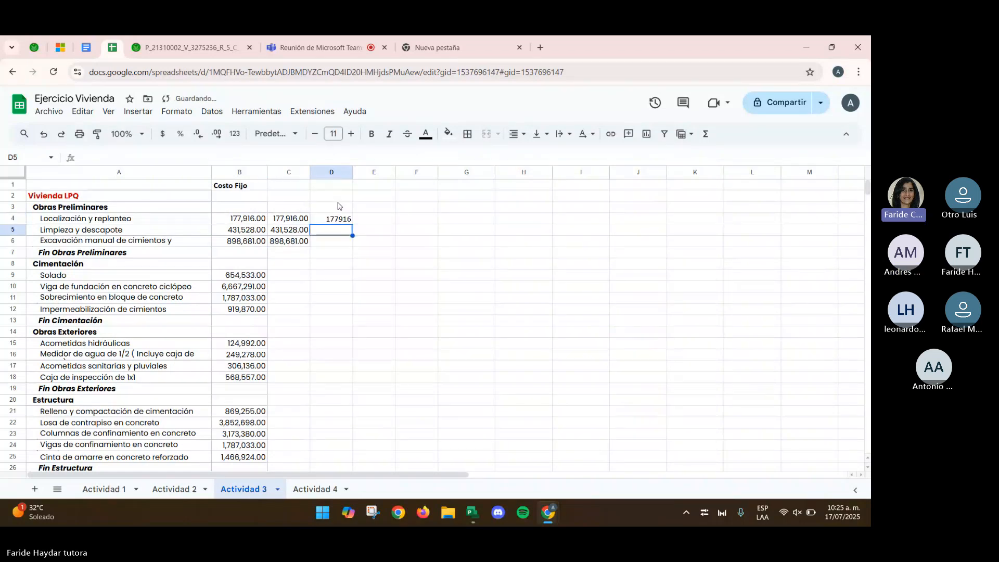
left_click(336, 222)
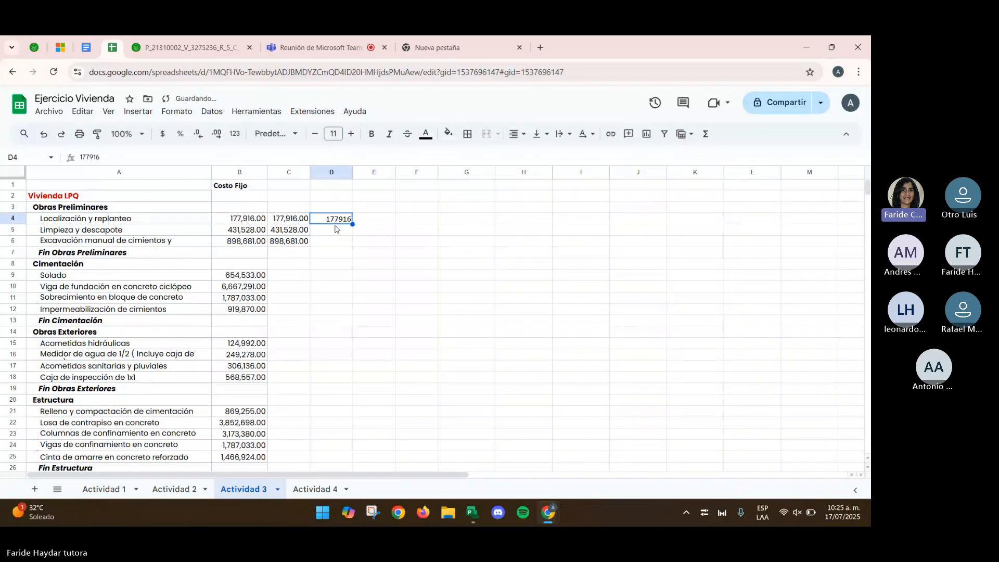
key("ctrl+c")
left_click(476, 517)
key("ctrl+v")
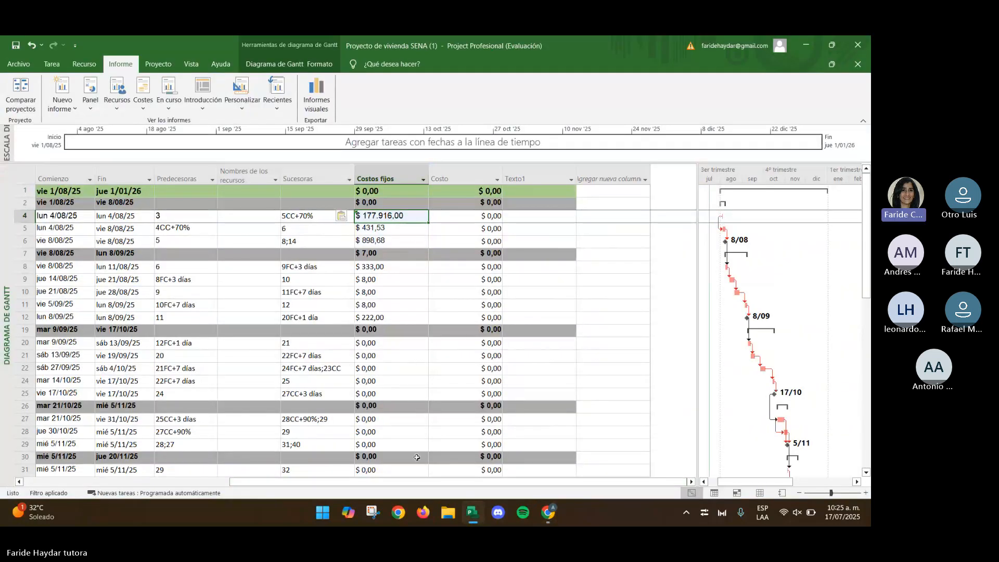
Return to the Ejercicio Vivienda spreadsheet and clear the trial values in C4:C7.
mouse_move(548, 512)
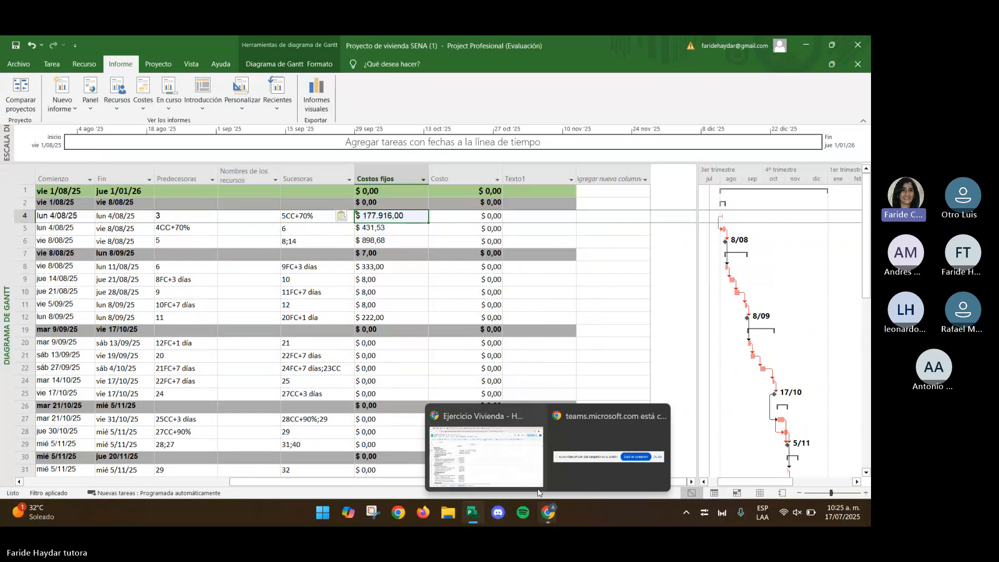
left_click(531, 483)
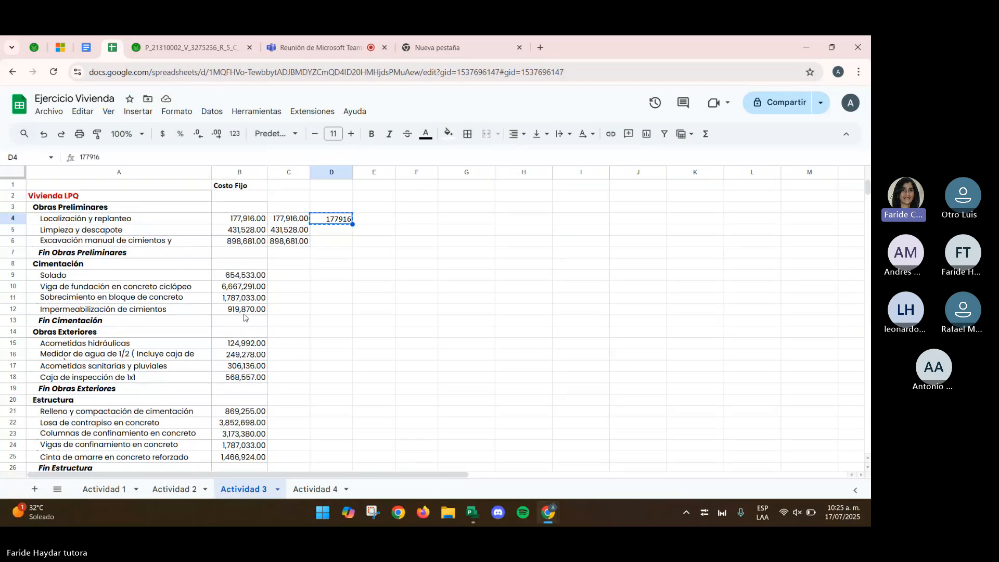
left_click_drag(289, 218, 289, 253)
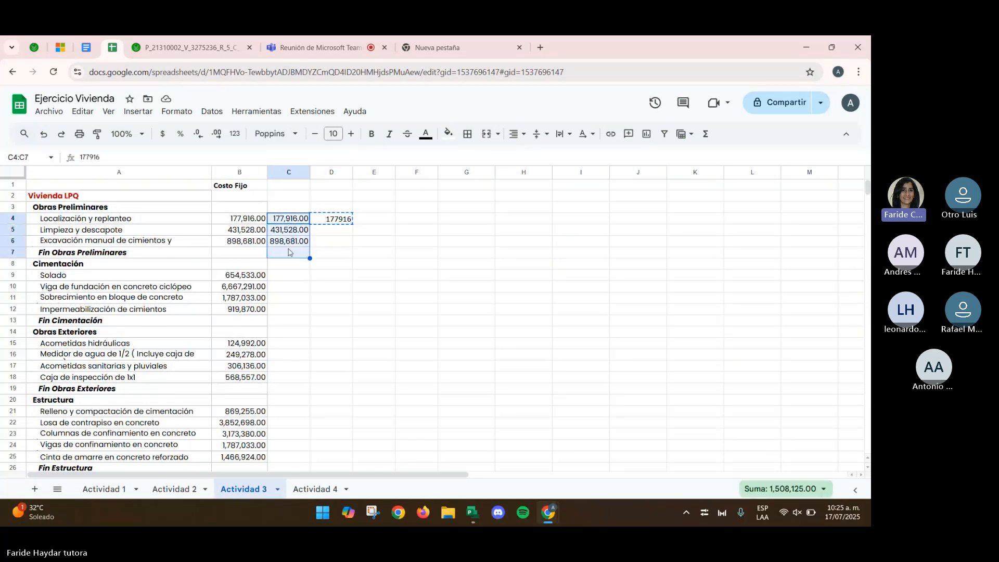
key("Delete")
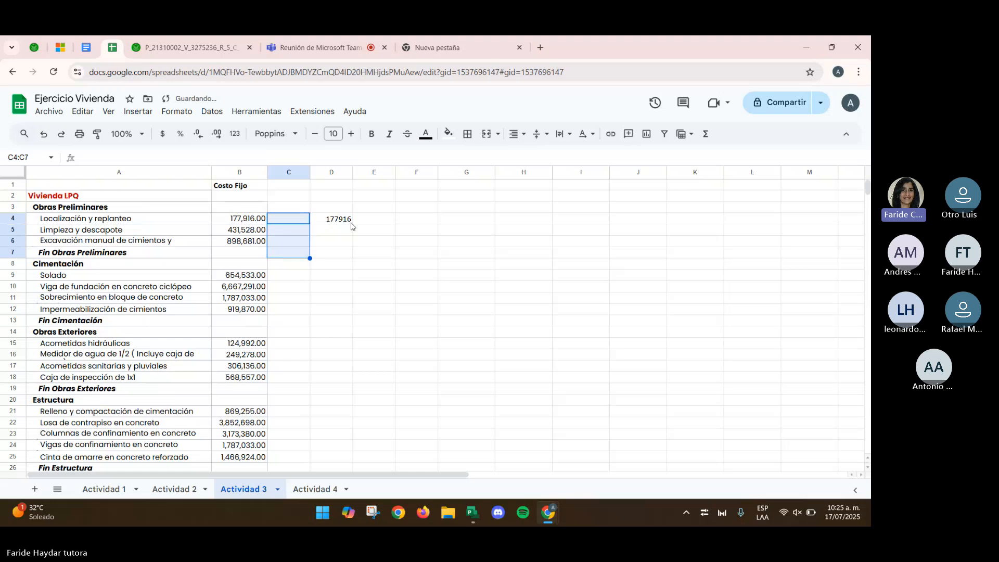
Copy the "Localización y replanteo" fixed cost from B4 into the "Costos fijos" cell of task 5 in Project.
left_click(248, 222)
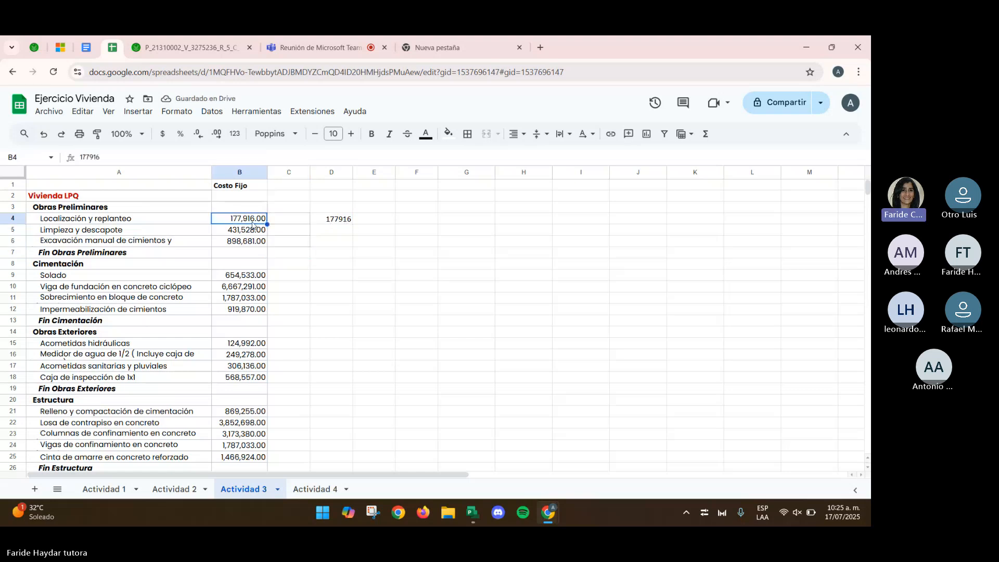
key("ctrl+c")
left_click(471, 516)
left_click(380, 227)
key("ctrl+v")
key("Return")
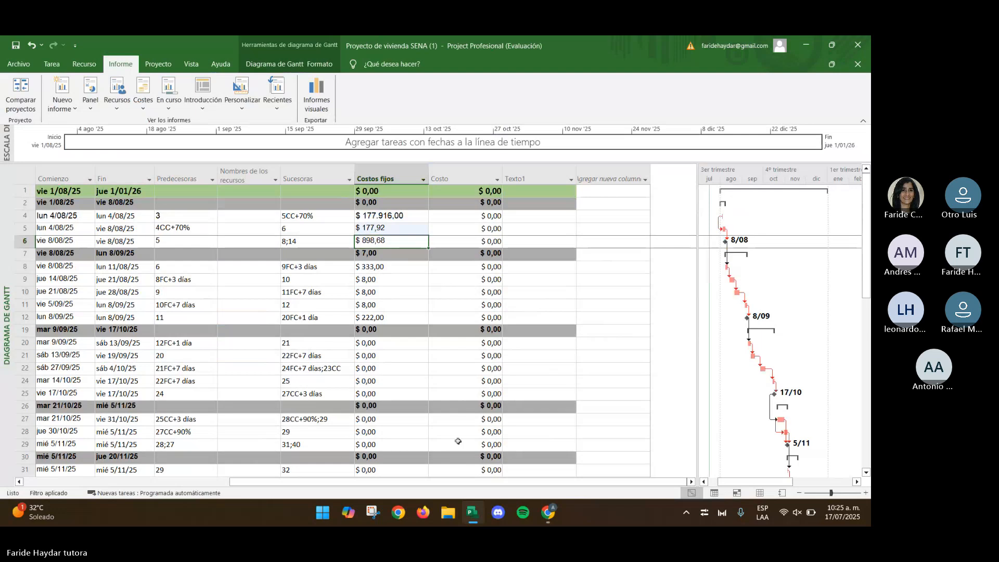
scroll(441, 489, "left", 6)
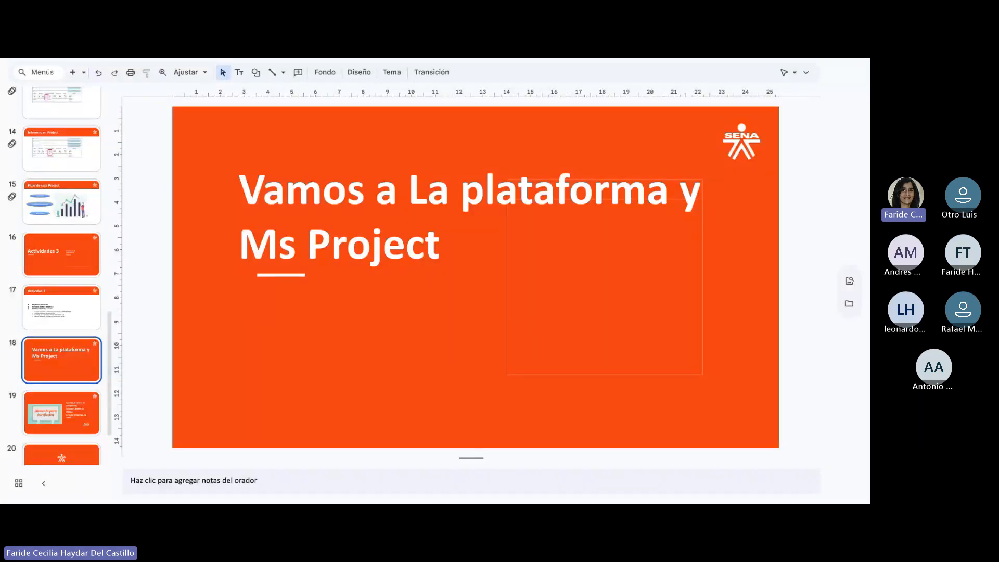
Show slide 19, "Momento para la reflexión", in the Google Slides presentation.
scroll(51, 400, "down", 2)
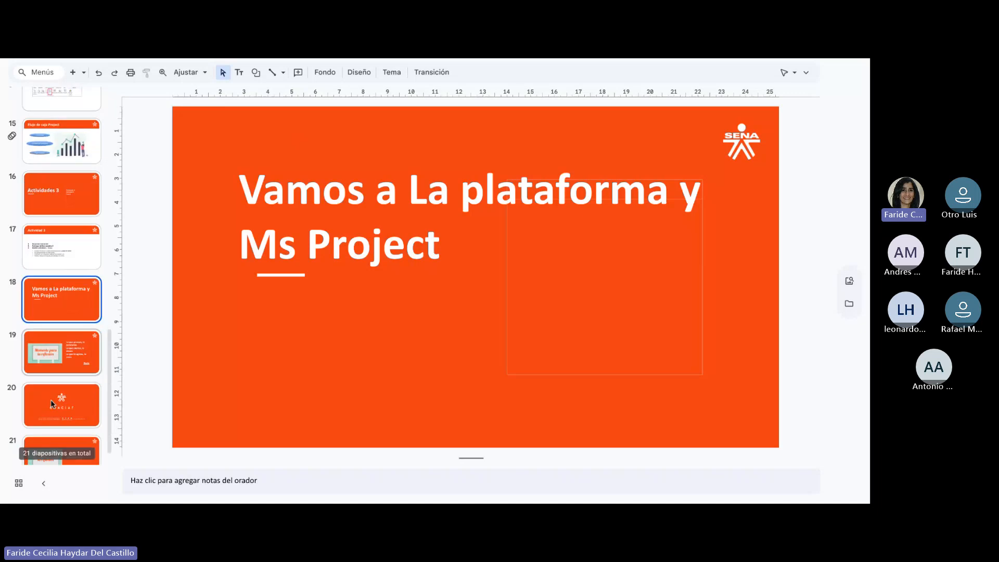
scroll(51, 399, "down", 1)
left_click(54, 387)
left_click(71, 344)
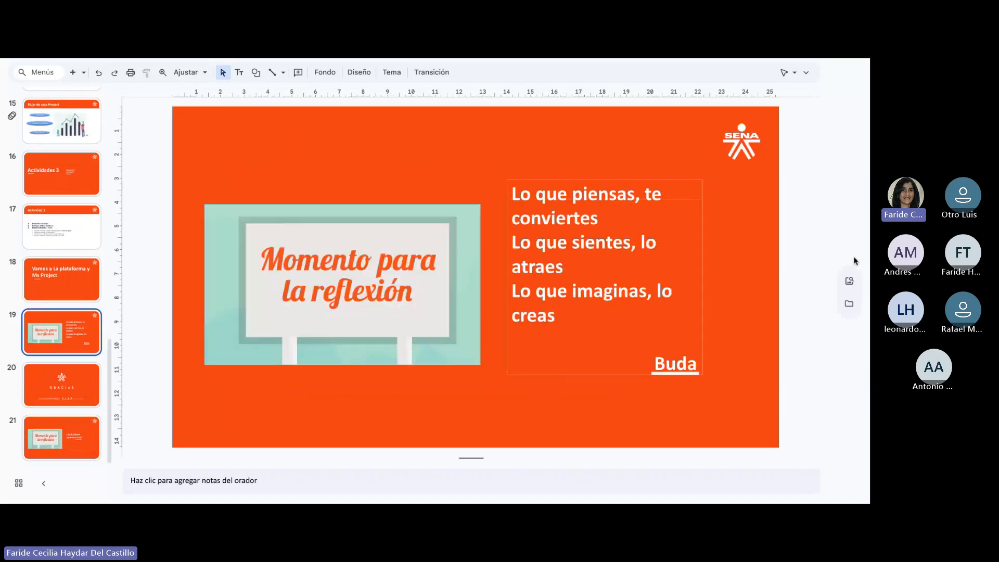